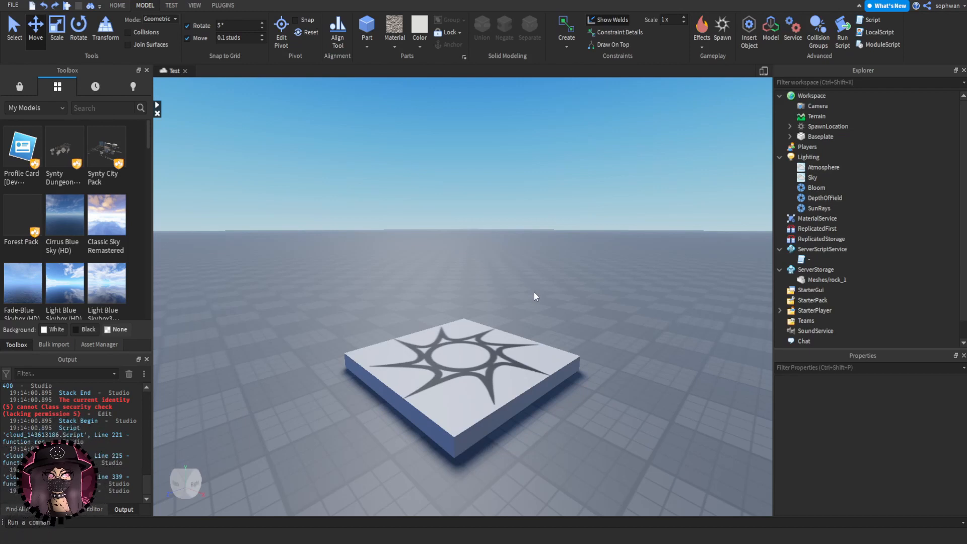
right_drag(535, 292, 534, 294)
right_drag(538, 371, 540, 398)
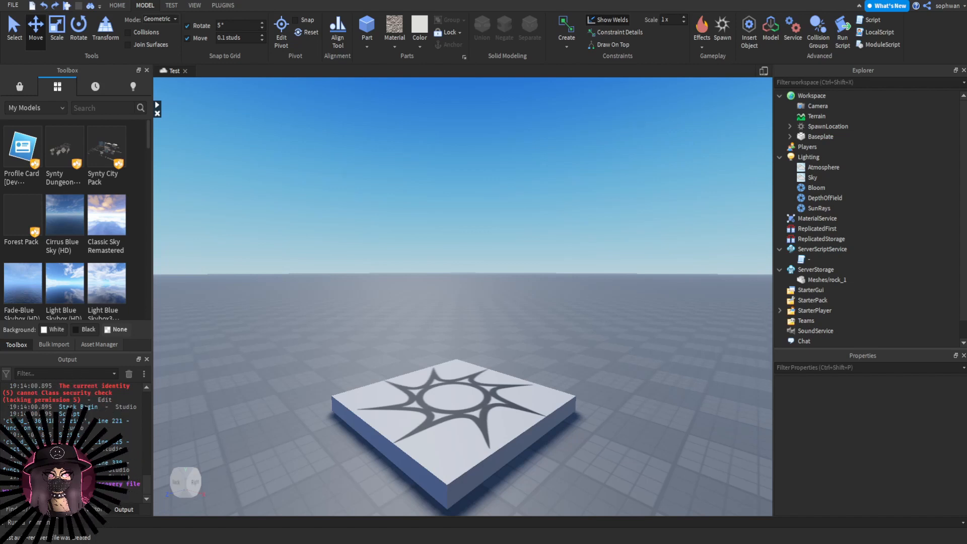
right_drag(639, 338, 639, 339)
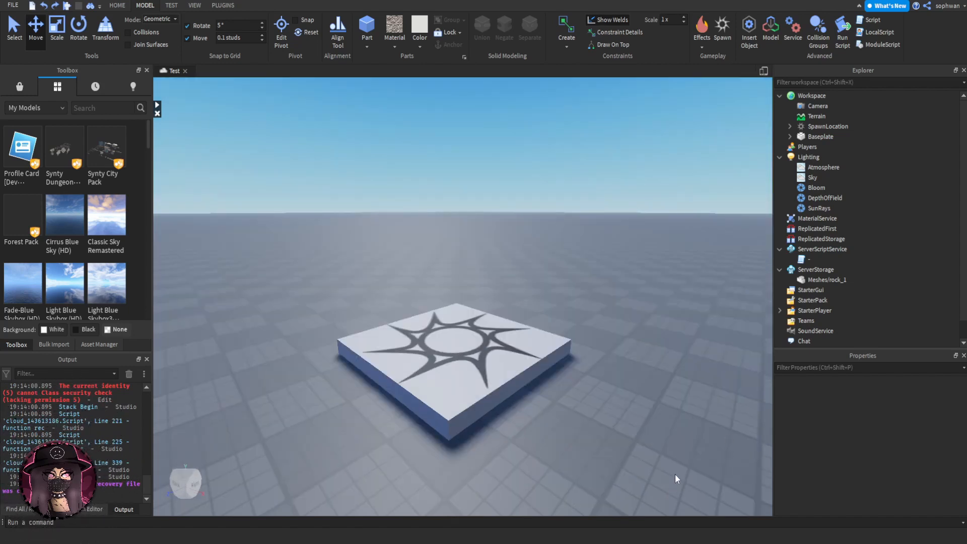
scroll(431, 460, up, 5)
scroll(431, 459, down, 5)
right_drag(494, 366, 495, 368)
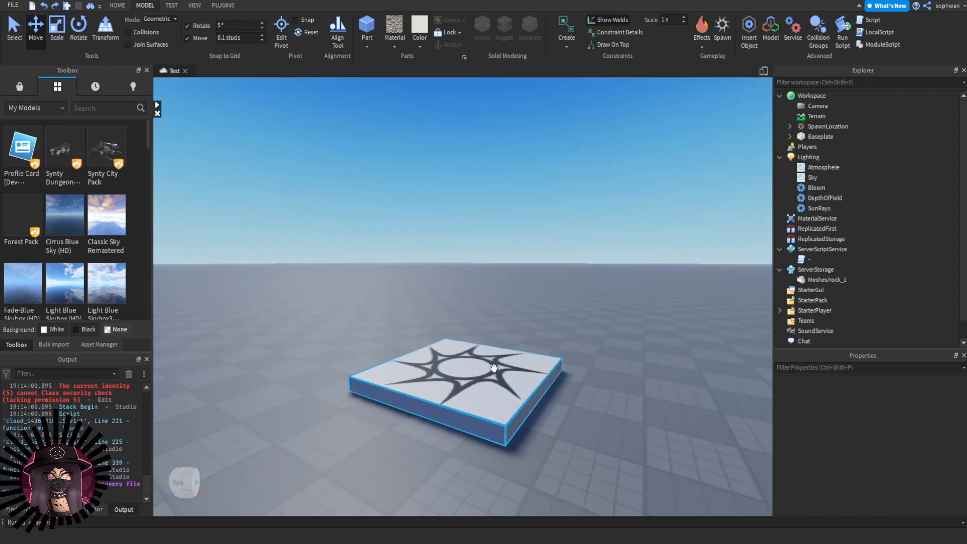
- Insert the Forest Pack from My Models and place its models on the baseplate
click(17, 220)
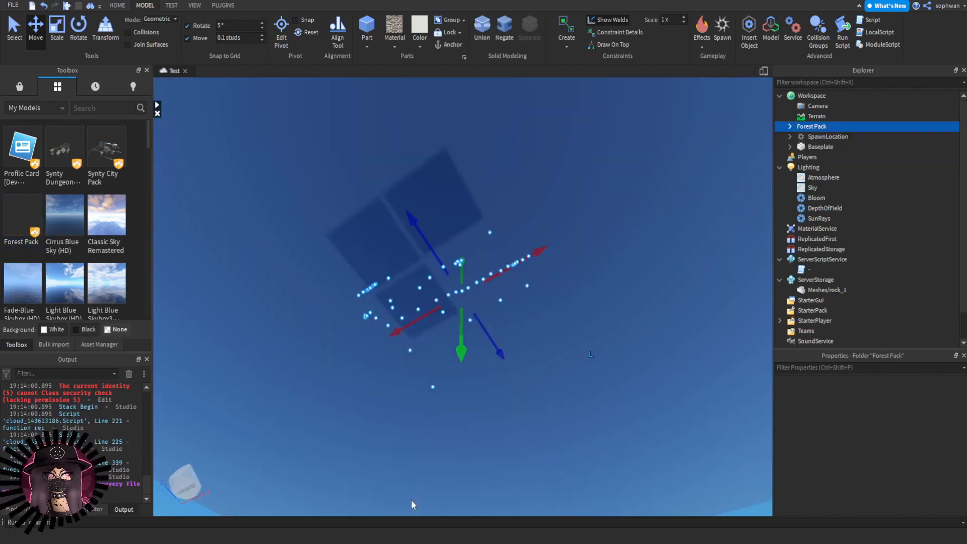
right_drag(480, 268, 480, 269)
scroll(467, 365, up, 5)
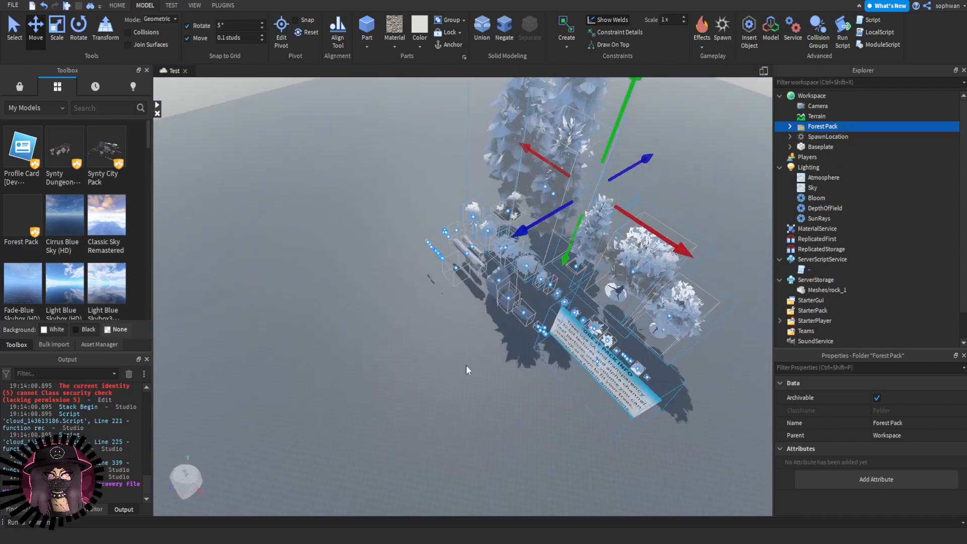
click(560, 284)
drag(560, 284, 488, 280)
right_drag(488, 280, 487, 280)
scroll(488, 280, down, 4)
key(ctrl+u)
click(325, 422)
- Pick out a RedwoodTree-Var01 from the forest pack and make a copy of it
right_drag(324, 422, 325, 422)
scroll(460, 355, up, 3)
scroll(615, 334, up, 5)
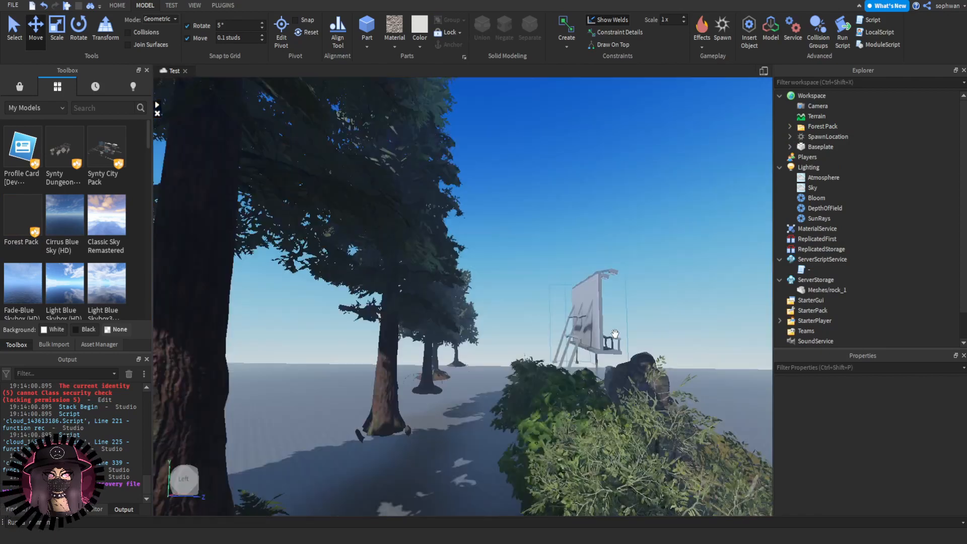
mouse_move(615, 334)
right_down()
mouse_move(619, 343)
mouse_move(622, 329)
right_up()
scroll(615, 334, down, 5)
click(622, 329)
key(f)
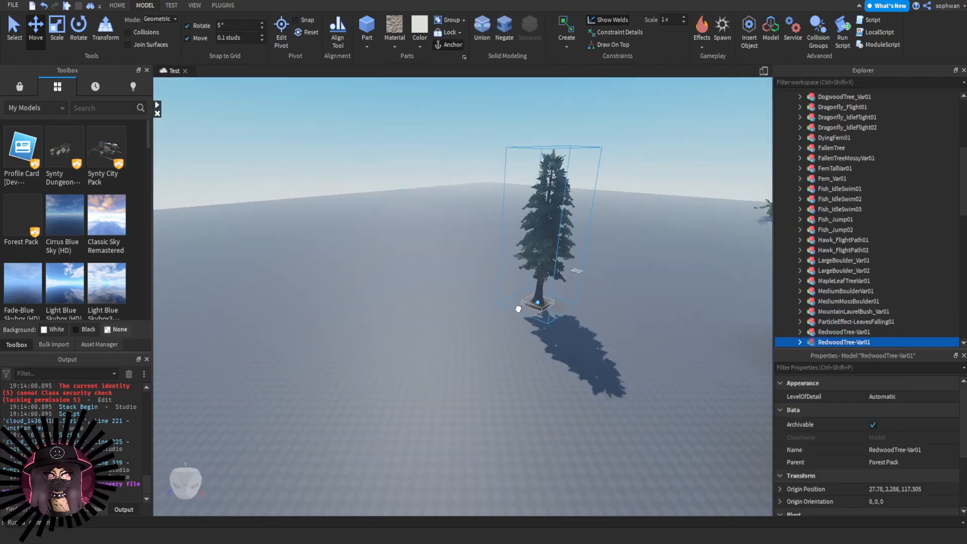
- Move the RedwoodTree-Var01 copy near the spawn location so its trunk stands on the baseplate
drag(572, 318, 603, 352)
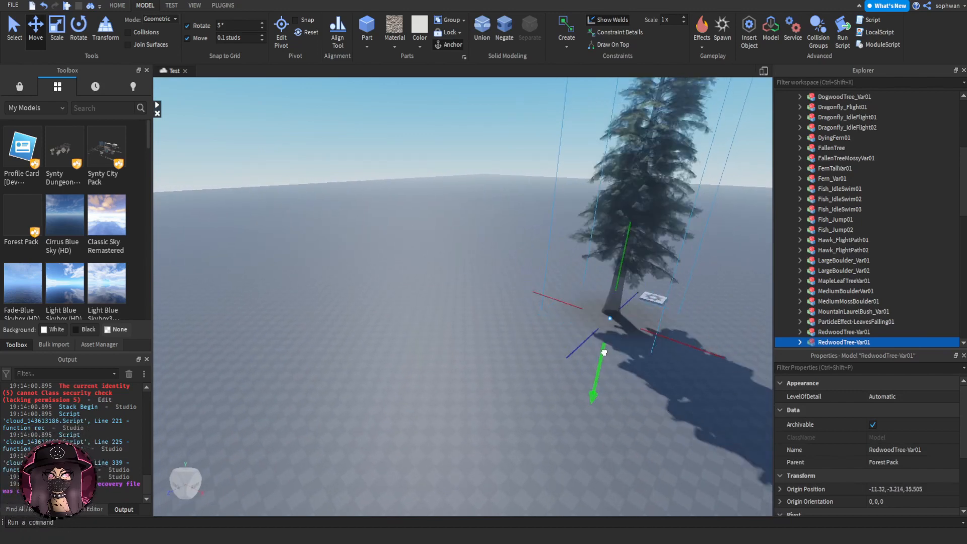
scroll(609, 348, up, 5)
right_drag(608, 347, 609, 347)
scroll(608, 347, down, 5)
click(600, 418)
right_drag(591, 425, 591, 424)
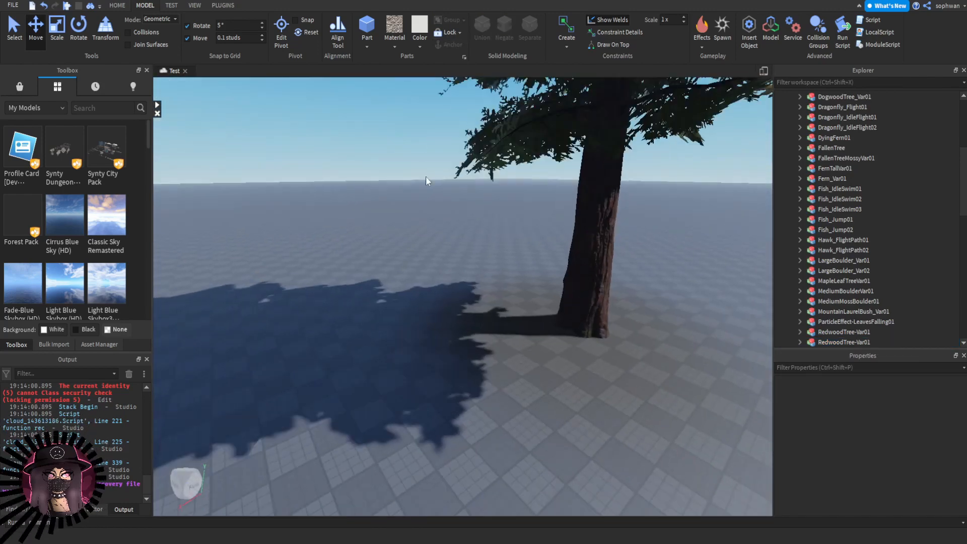
- Insert a block part beside the redwood and stretch it lengthwise into a long, narrow strip
click(367, 28)
key(f)
right_drag(481, 306, 482, 306)
key(ctrl+3)
scroll(449, 317, down, 6)
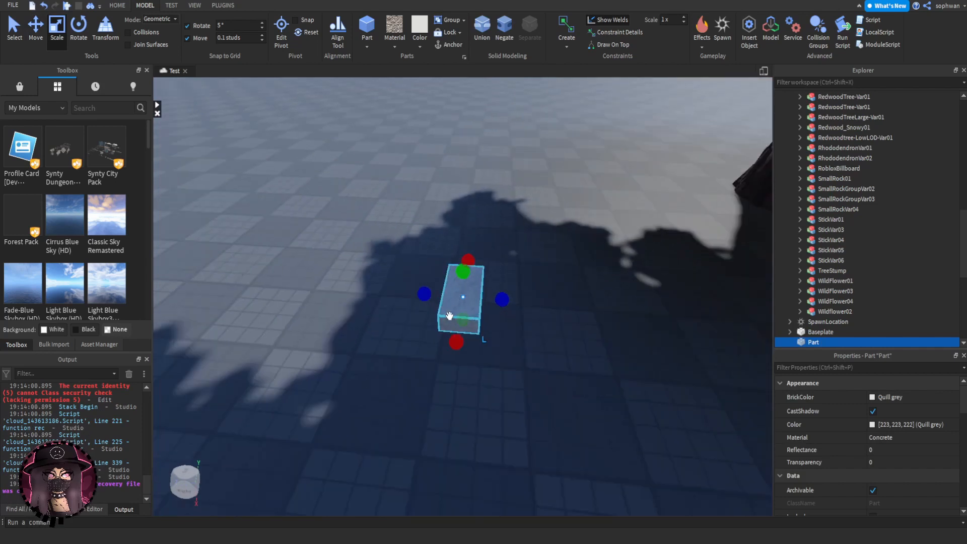
drag(492, 301, 514, 307)
right_drag(518, 310, 518, 310)
drag(518, 310, 552, 291)
right_drag(553, 291, 553, 290)
scroll(553, 291, down, 4)
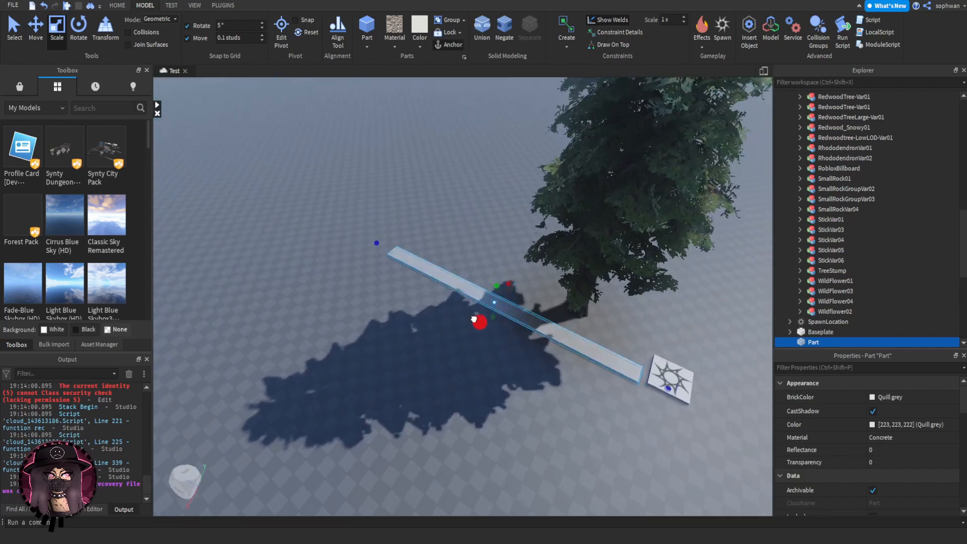
- Widen the strip into a large, roughly square slab beside the redwood and increase its thickness
right_drag(478, 319, 479, 319)
drag(478, 320, 340, 349)
drag(555, 340, 494, 253)
ctrl+drag(615, 311, 637, 341)
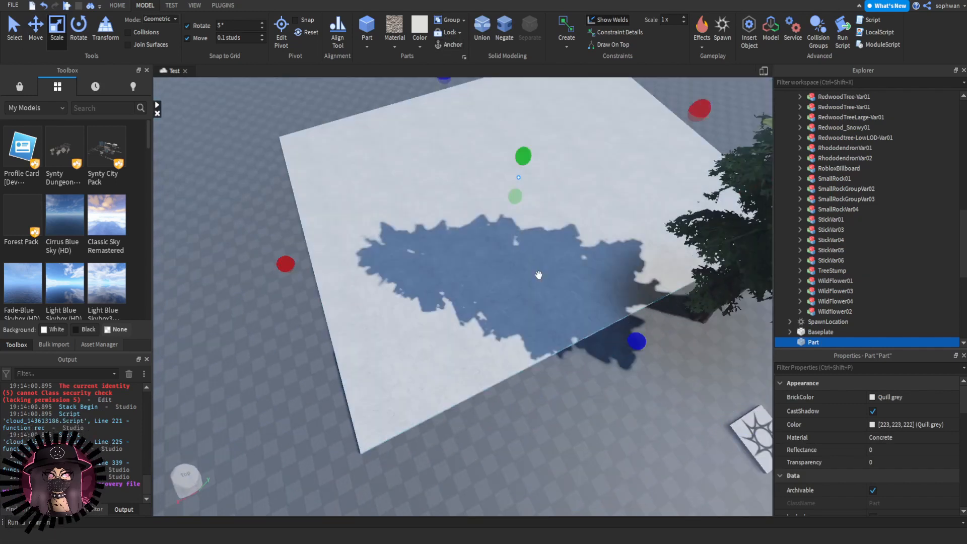
right_drag(538, 274, 537, 274)
drag(448, 197, 432, 169)
key(q)
click(437, 46)
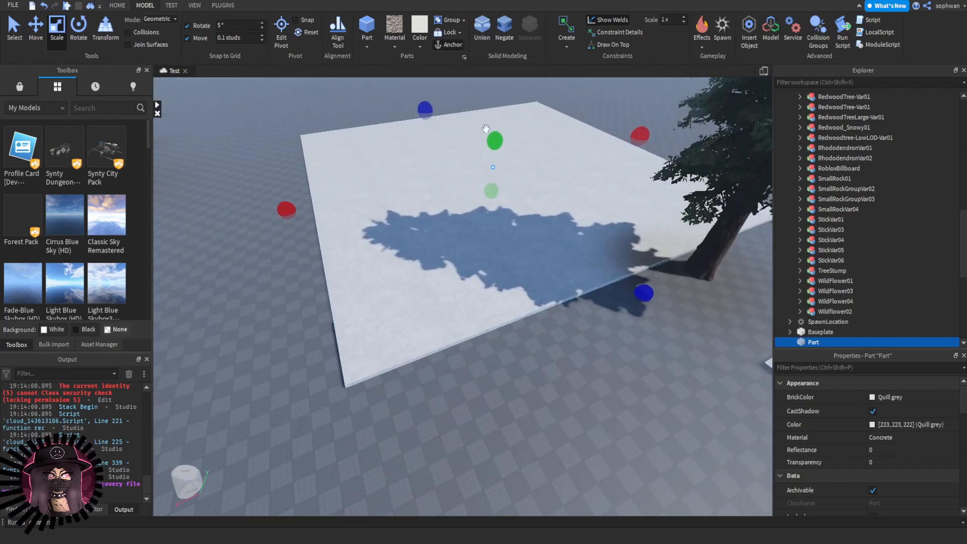
drag(494, 147, 496, 123)
- Convert the slab into grass terrain with the Part to Terrain plugin and close the plugin window
click(249, 6)
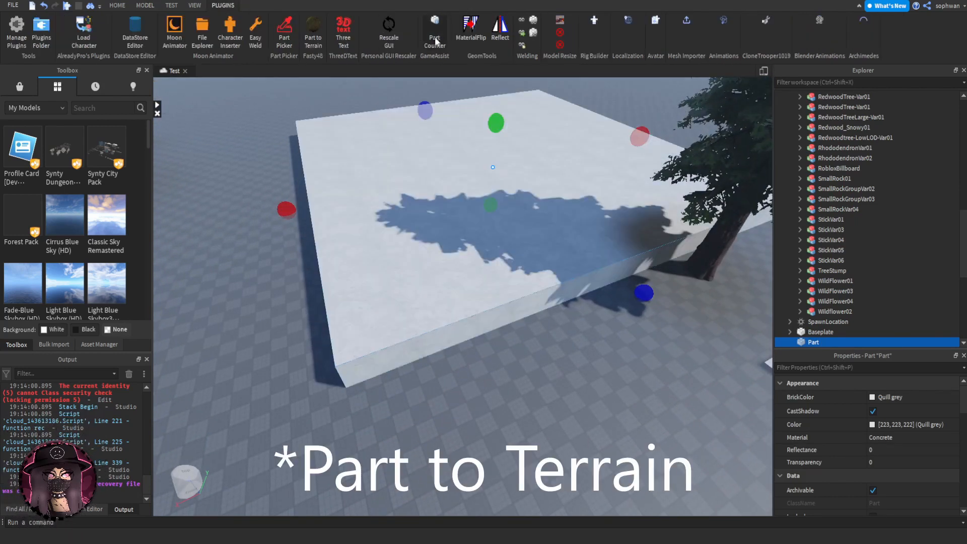
click(312, 31)
click(102, 59)
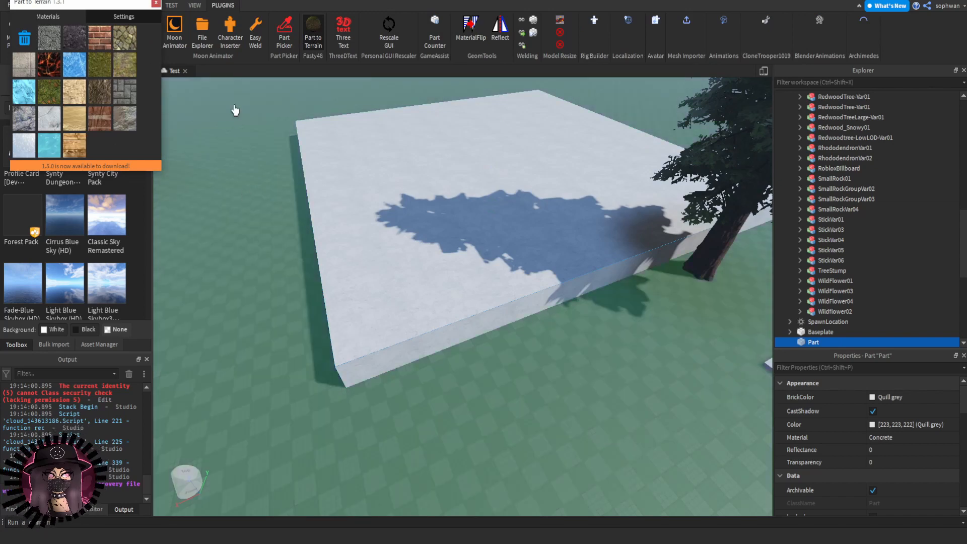
click(157, 4)
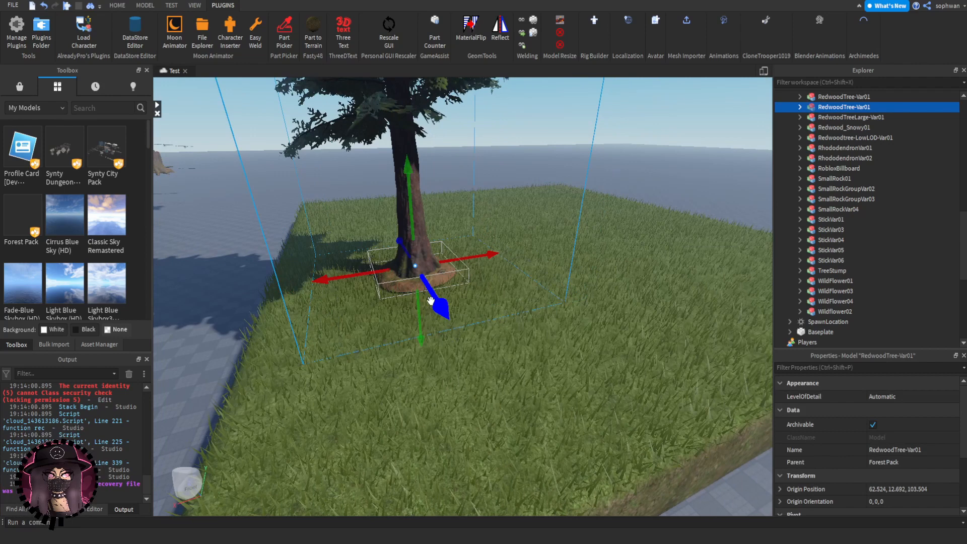
- Settle the redwood into the grass terrain and place a duplicate of it right beside the original
drag(419, 308, 417, 319)
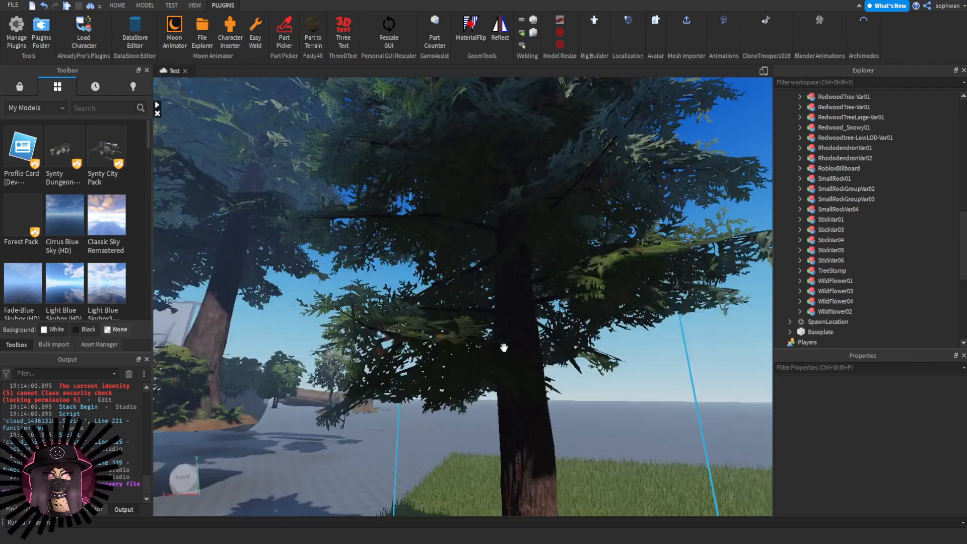
click(503, 345)
scroll(479, 352, down, 4)
key(ctrl+d)
drag(514, 304, 560, 323)
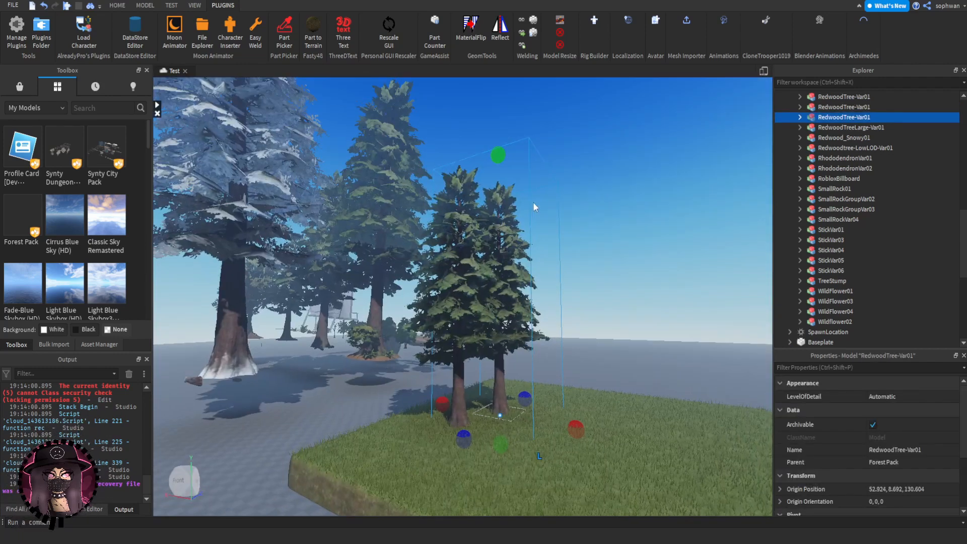
- Scale the duplicated redwood down to a shorter height and shift it slightly on the grass
drag(498, 165, 503, 217)
click(583, 338)
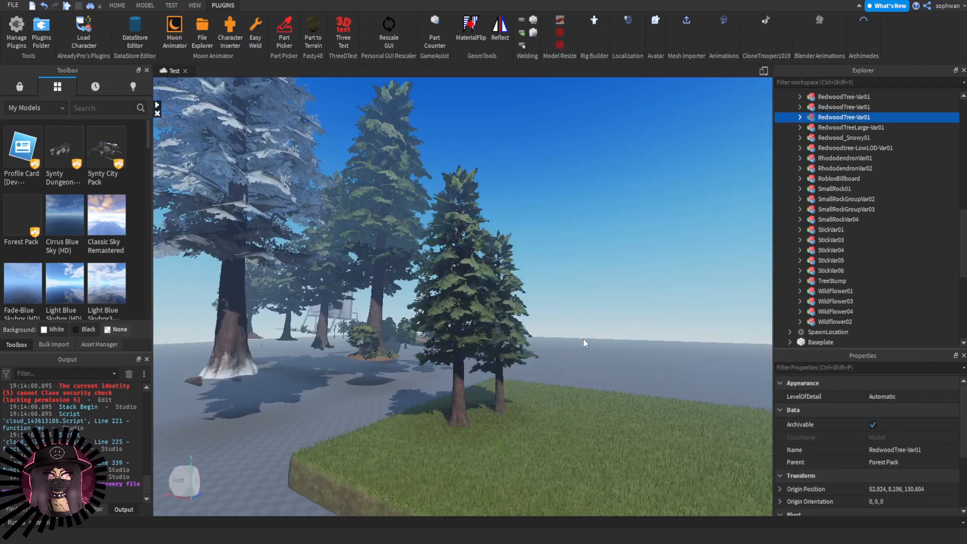
click(514, 363)
click(519, 367)
key(ctrl+2)
drag(569, 432, 581, 435)
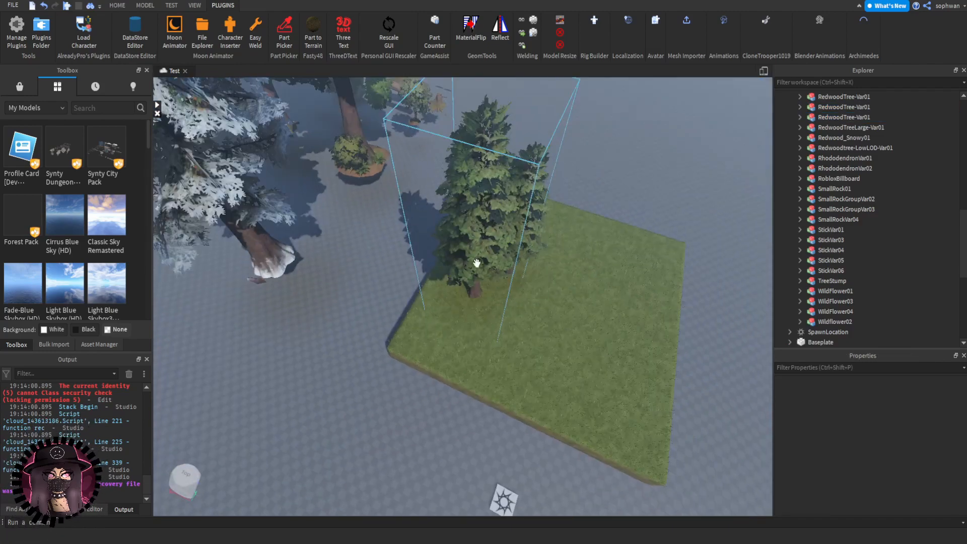
- Add copies of another redwood, a FallenTree log and a BeechwoodTreeLarge_Var01 to the grass patch
click(462, 278)
scroll(597, 248, up, 3)
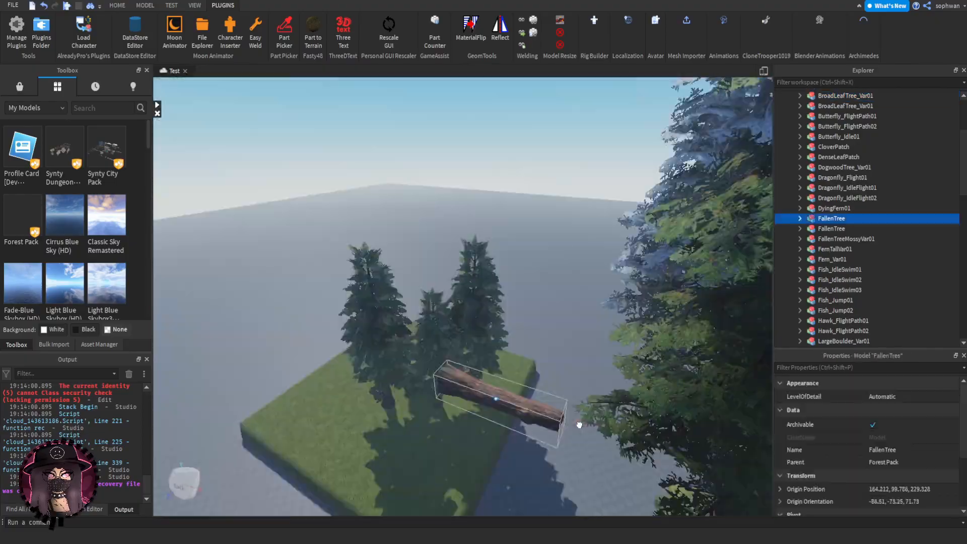
scroll(531, 404, up, 5)
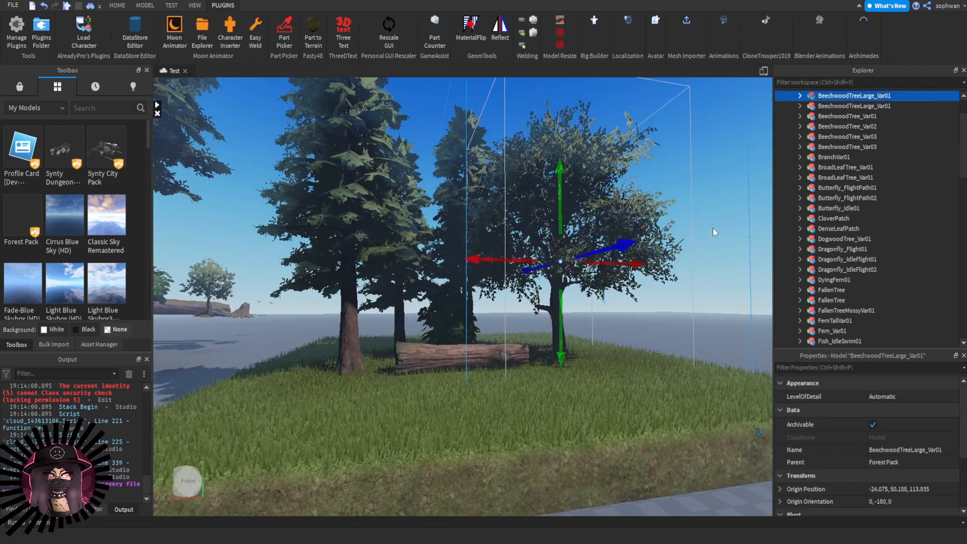
click(712, 228)
- Collapse the Forest Pack folder and the Workspace in the object hierarchy
scroll(857, 201, up, 3)
click(789, 127)
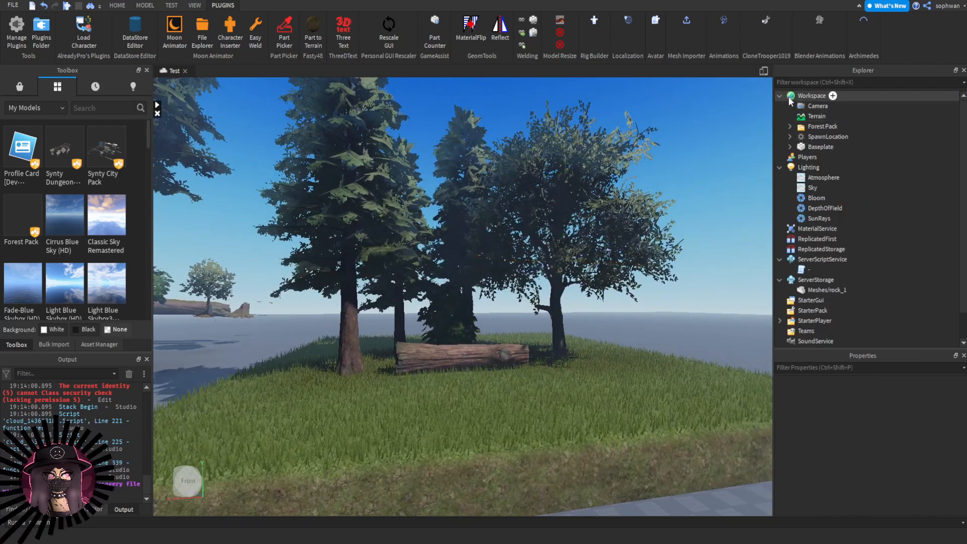
click(780, 96)
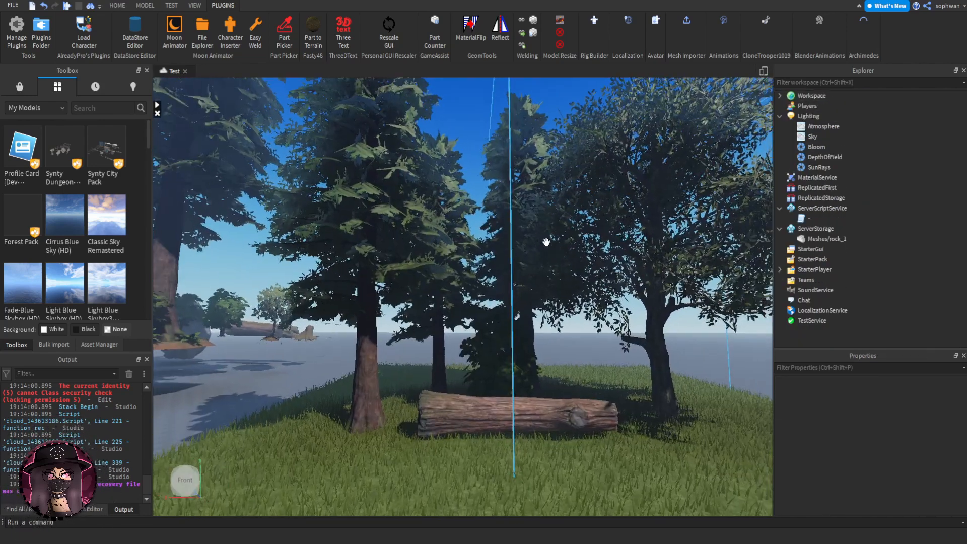
right_drag(546, 242, 546, 246)
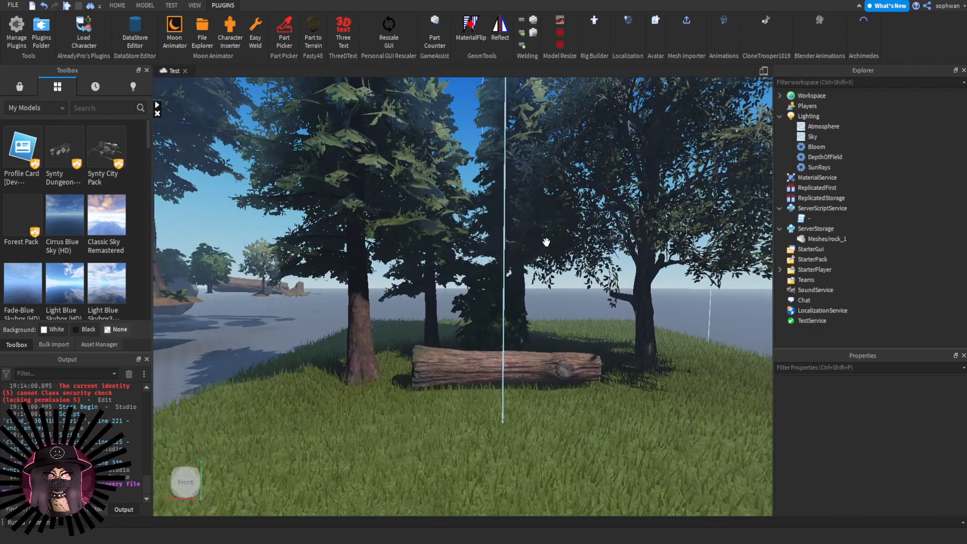
scroll(534, 237, up, 3)
scroll(536, 232, down, 2)
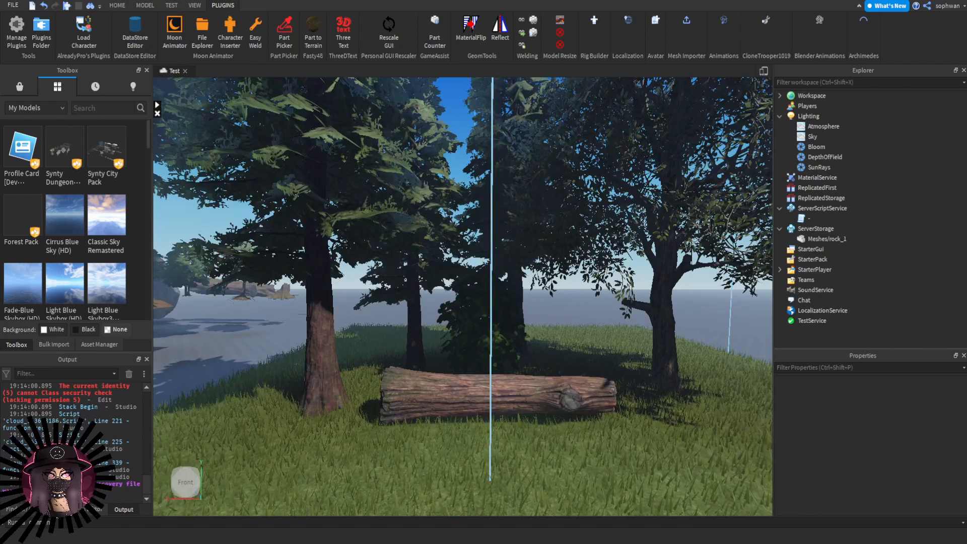
right_drag(521, 239, 522, 239)
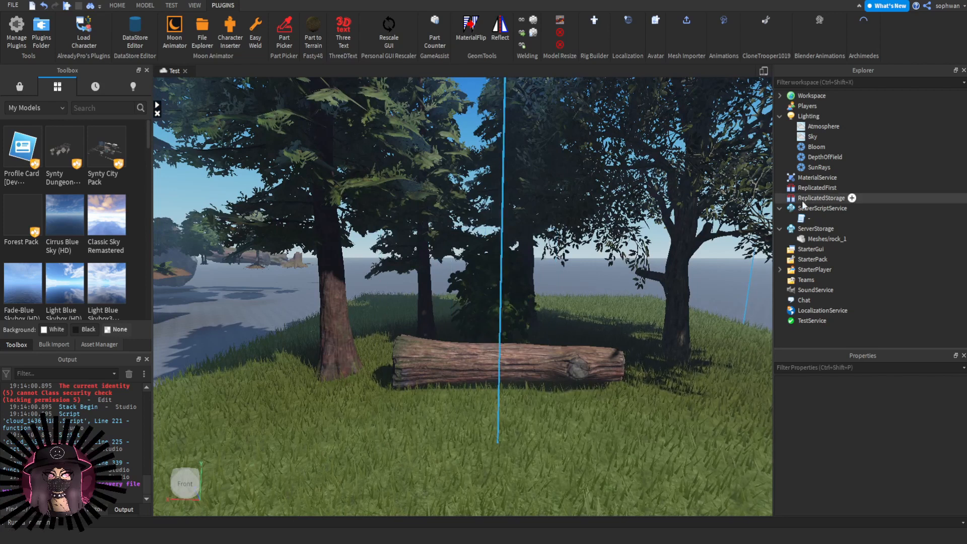
- Show the Lighting service's properties and enlarge the property list to reveal more settings
click(801, 107)
click(805, 118)
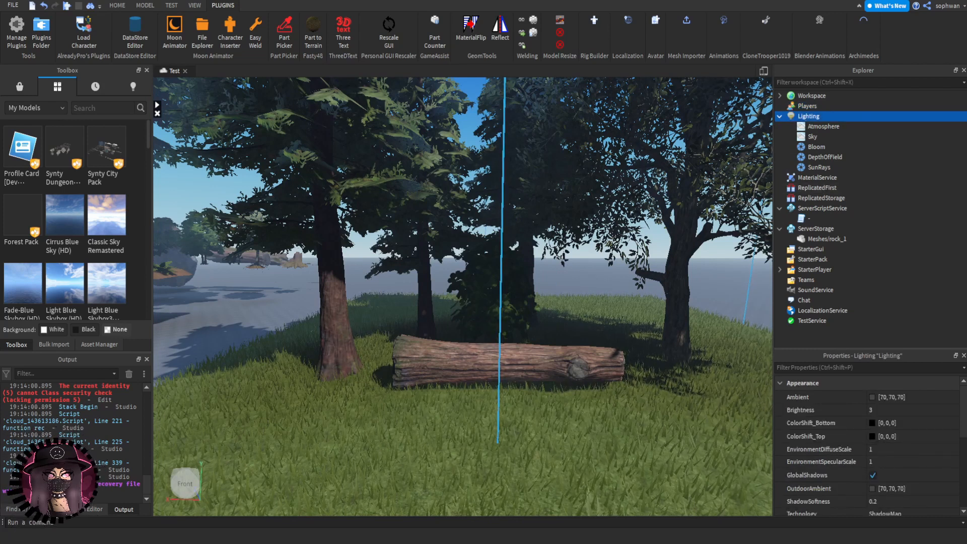
drag(899, 350, 907, 245)
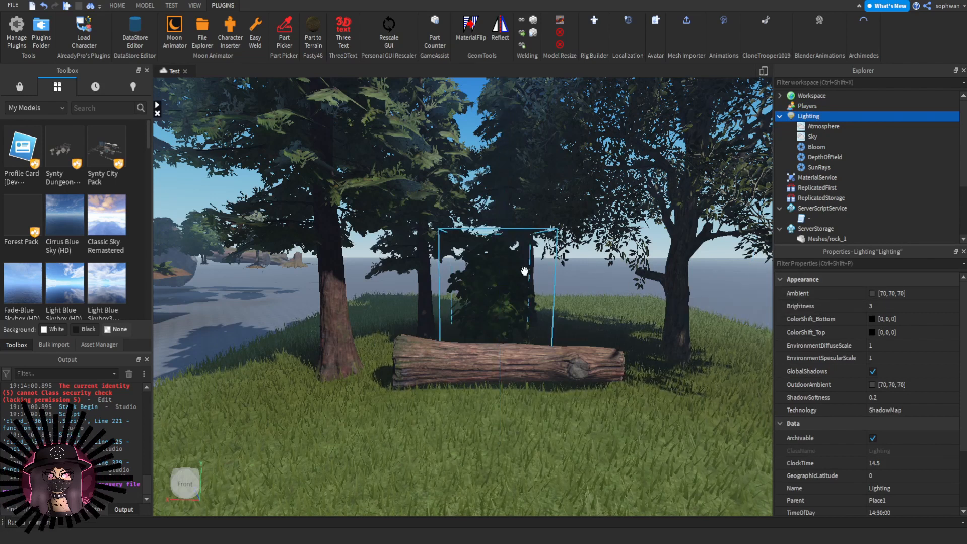
scroll(525, 271, up, 3)
right_drag(525, 271, 524, 271)
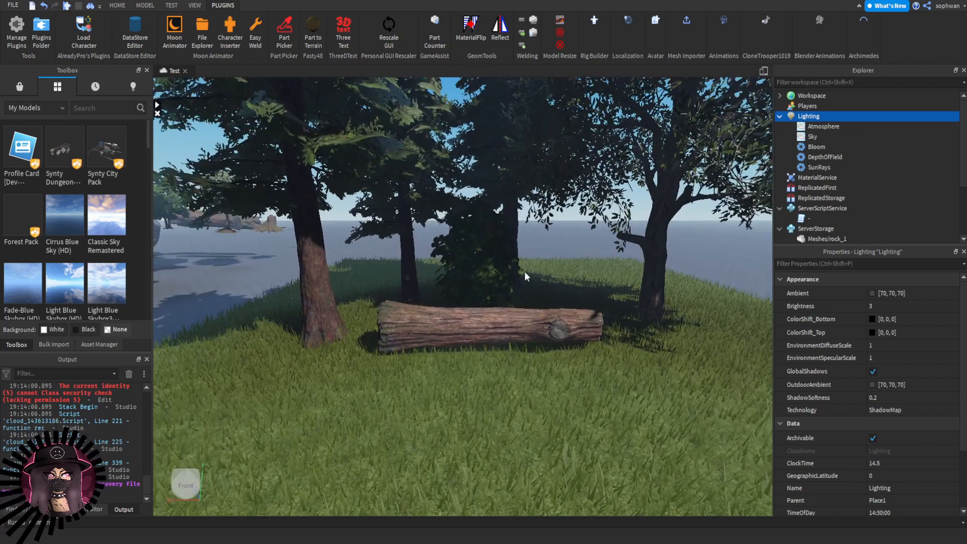
- Set Lighting's Ambient colour to a dark green with RGB 36, 47, 42
click(872, 293)
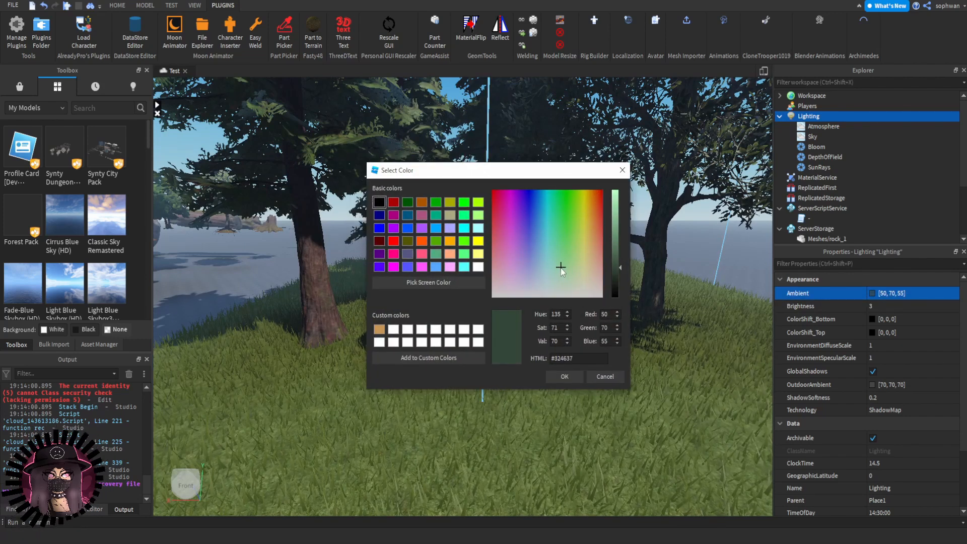
drag(609, 204, 616, 267)
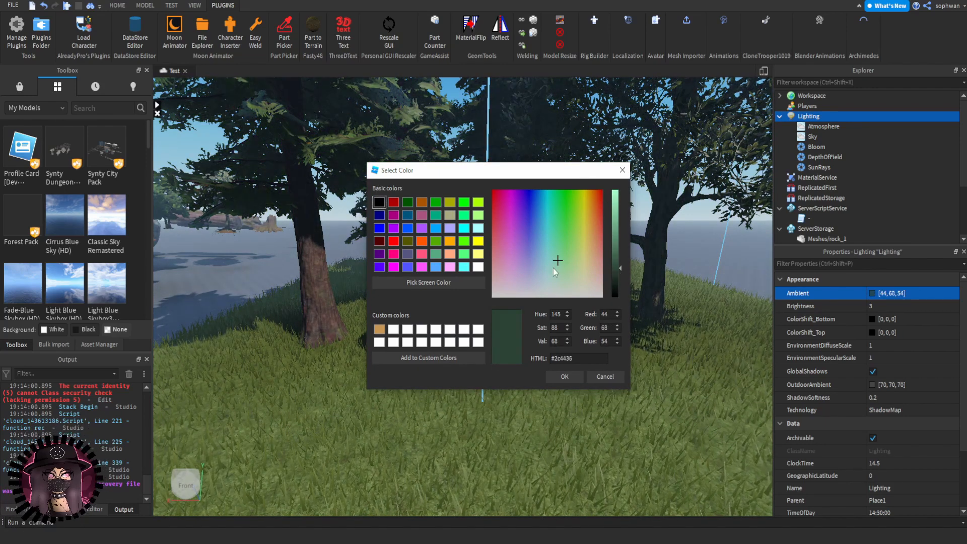
click(614, 277)
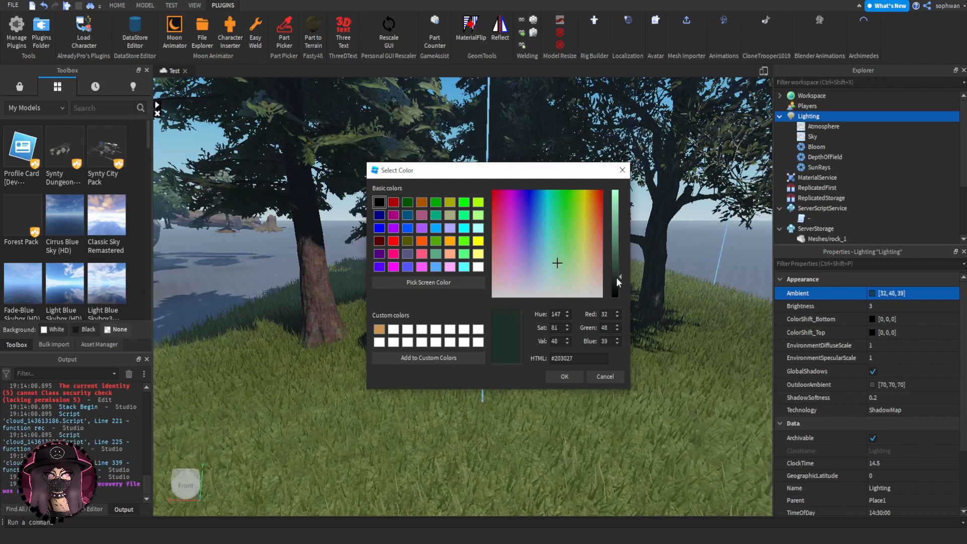
click(558, 260)
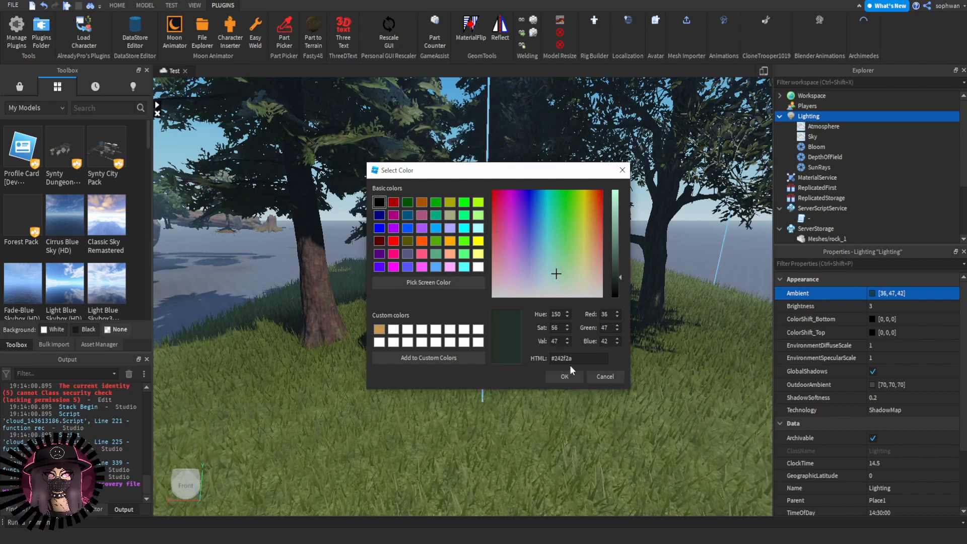
click(567, 375)
- Inspect the trees and log from other angles and undo the Ambient colour change
key(s)
right_drag(537, 346, 504, 359)
key(w)
key(a)
key(ctrl+z)
key(s)
key(w)
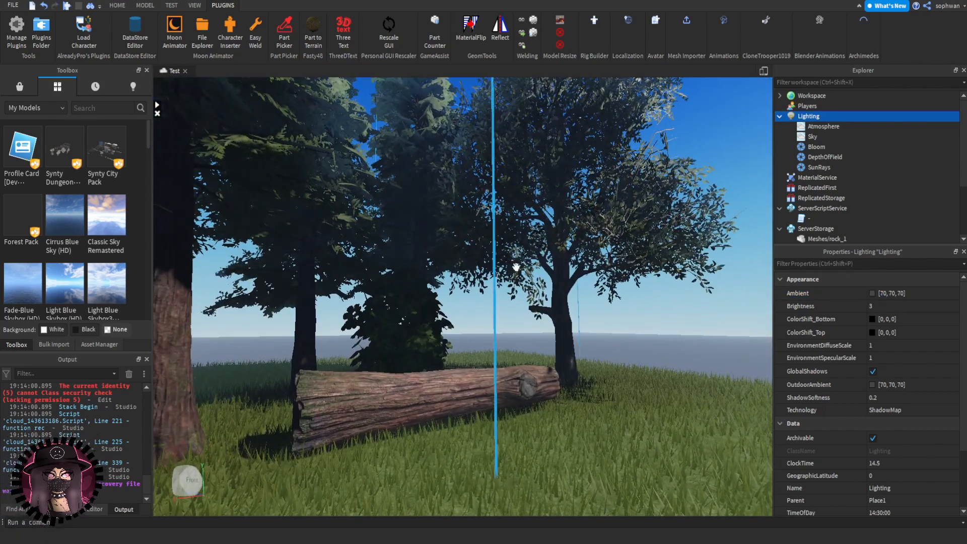
- Restore Lighting's dark green Ambient colour with RGB 36, 47, 42 and check the trees and log
key(ctrl+z)
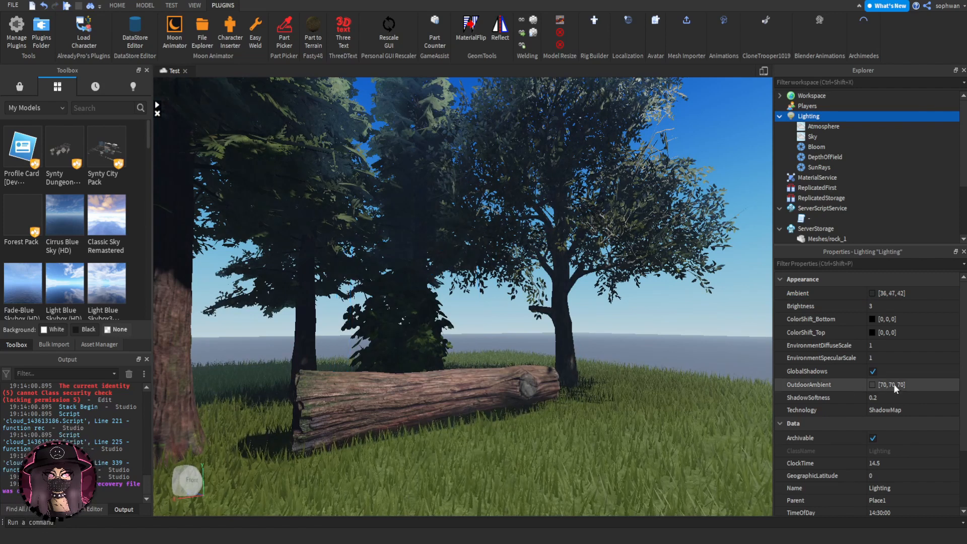
right_drag(660, 336, 657, 339)
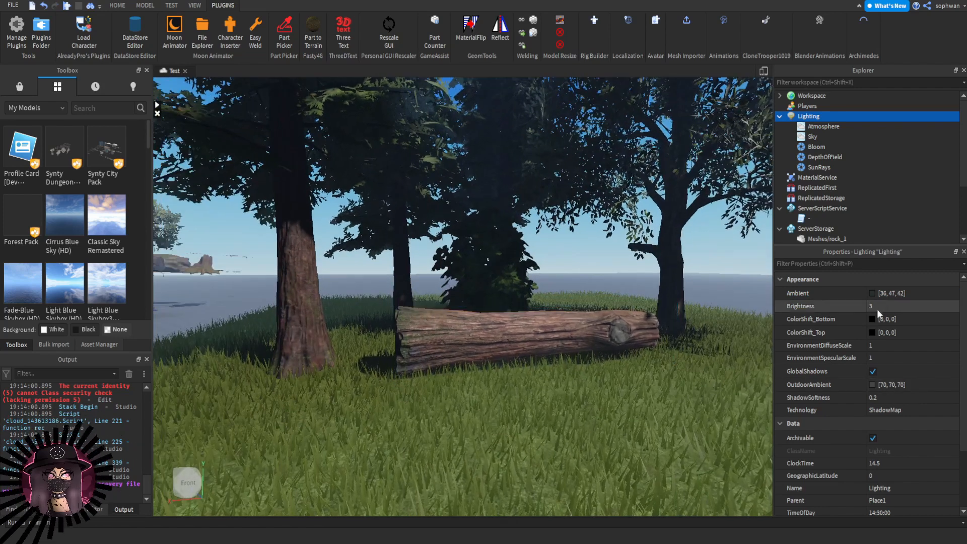
right_drag(634, 301, 634, 304)
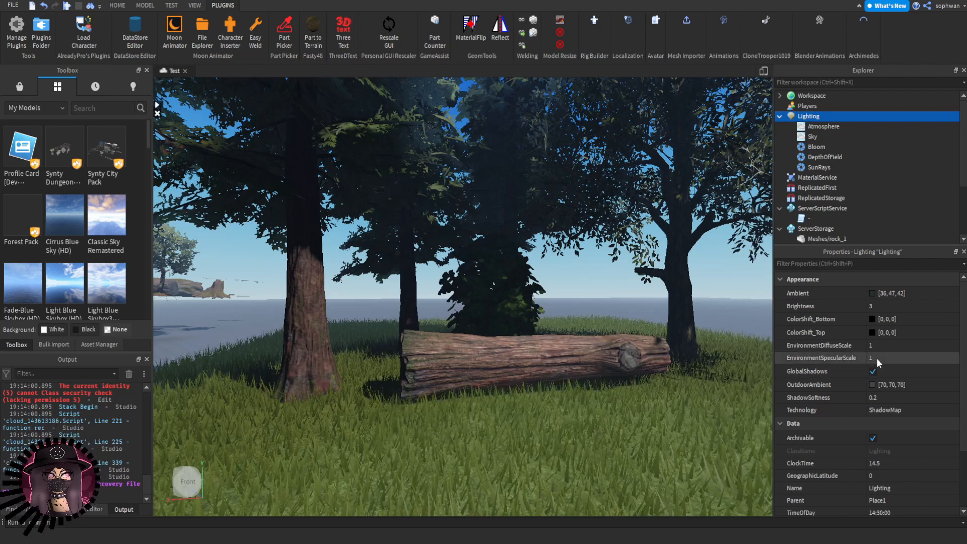
- Set Lighting's OutdoorAmbient colour to black with RGB 0, 0, 0 and check the shading around the log
click(872, 384)
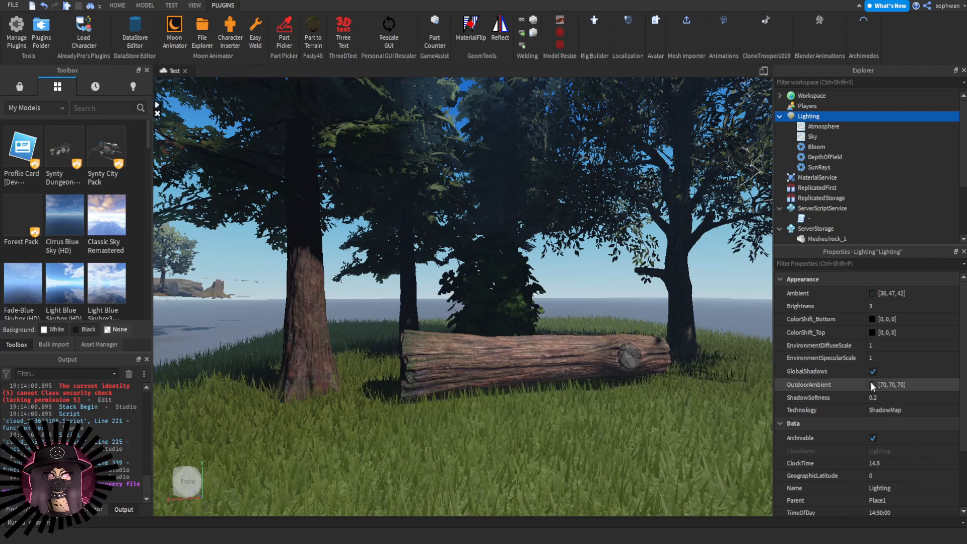
drag(356, 248, 336, 314)
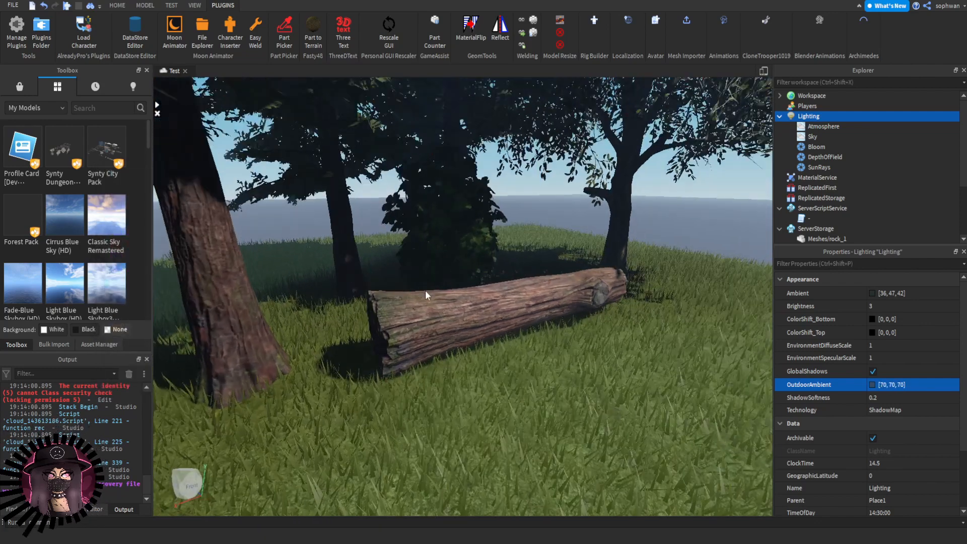
right_drag(425, 290, 426, 291)
click(873, 385)
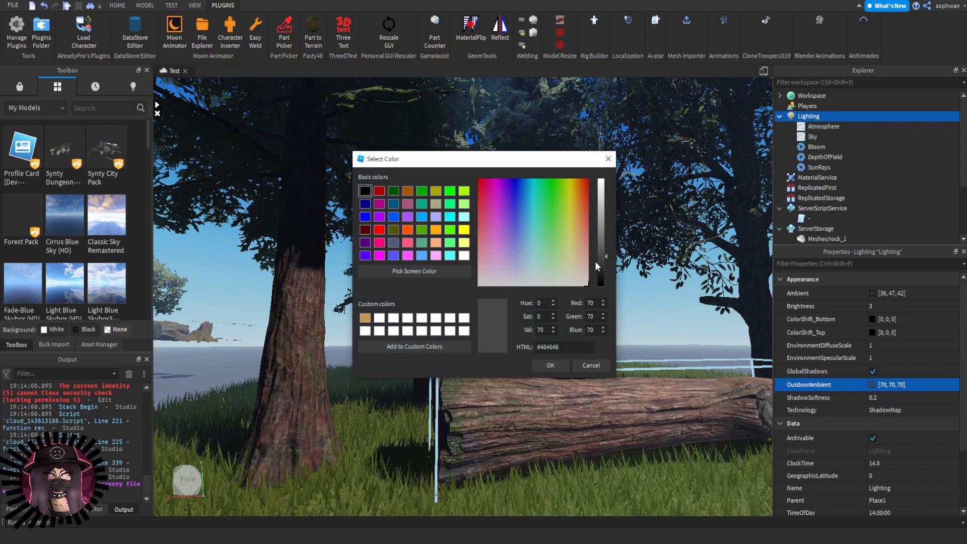
drag(596, 262, 603, 302)
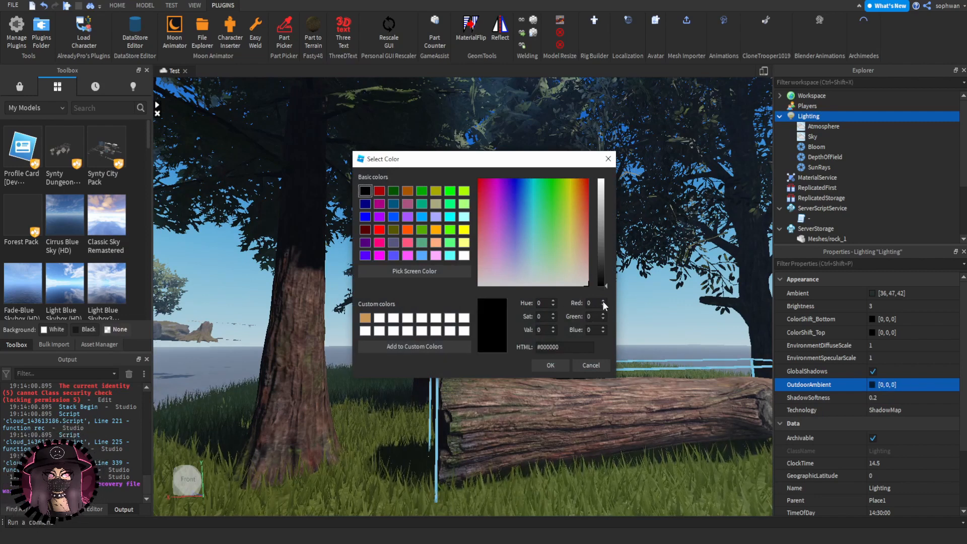
click(554, 369)
right_drag(597, 341, 598, 341)
scroll(598, 342, down, 2)
right_drag(598, 341, 597, 342)
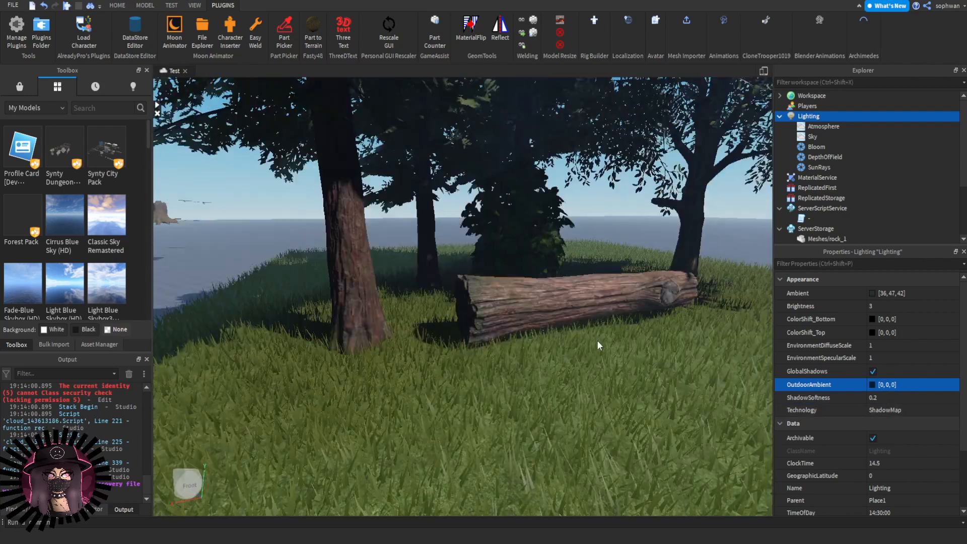
scroll(598, 341, up, 2)
right_drag(598, 341, 591, 364)
- Set Lighting's TimeOfDay to 17 and check the sun and the lit trees
scroll(908, 424, down, 3)
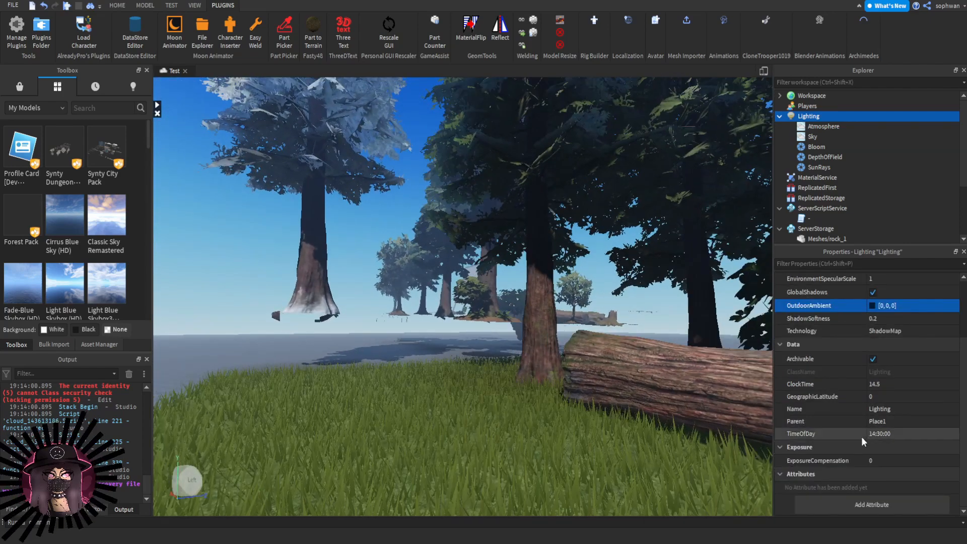
click(886, 434)
text(17)
key(Return)
right_drag(461, 316, 461, 316)
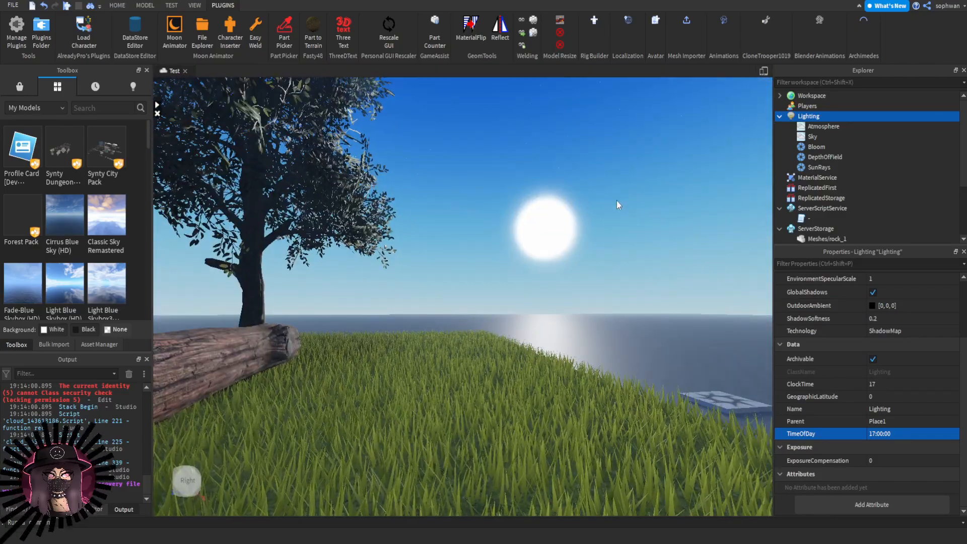
key(w)
right_drag(604, 190, 610, 237)
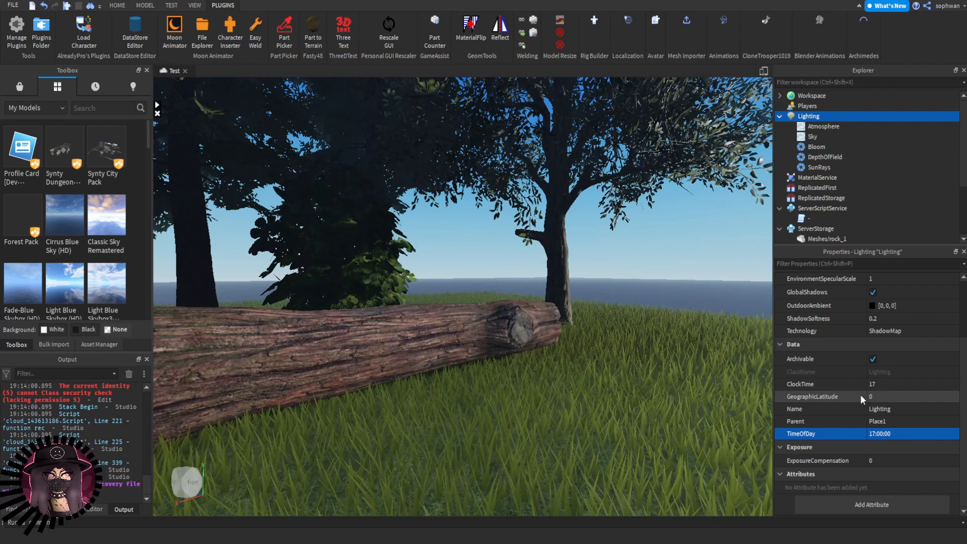
key(w)
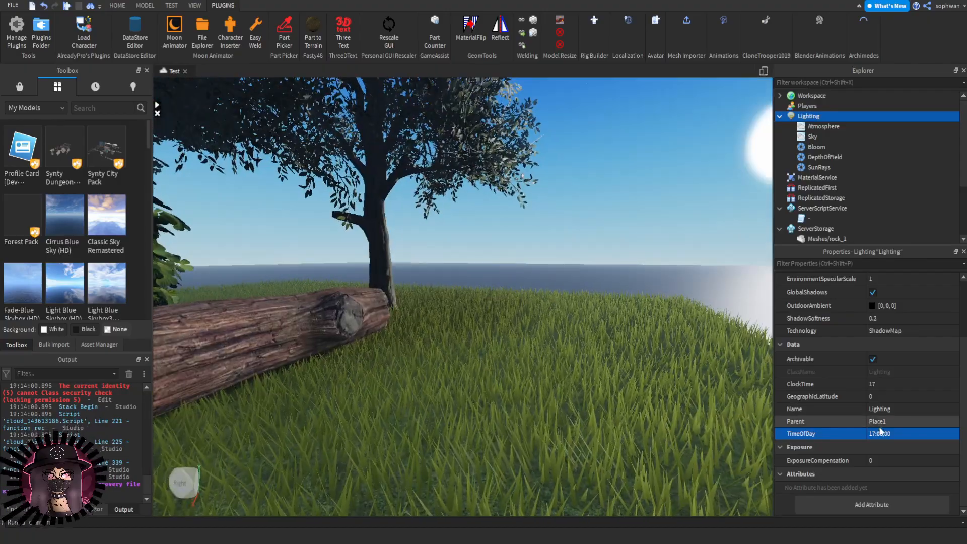
- Try setting Lighting's TimeOfDay to 16
click(882, 434)
text(16)
key(Return)
right_drag(461, 278, 460, 275)
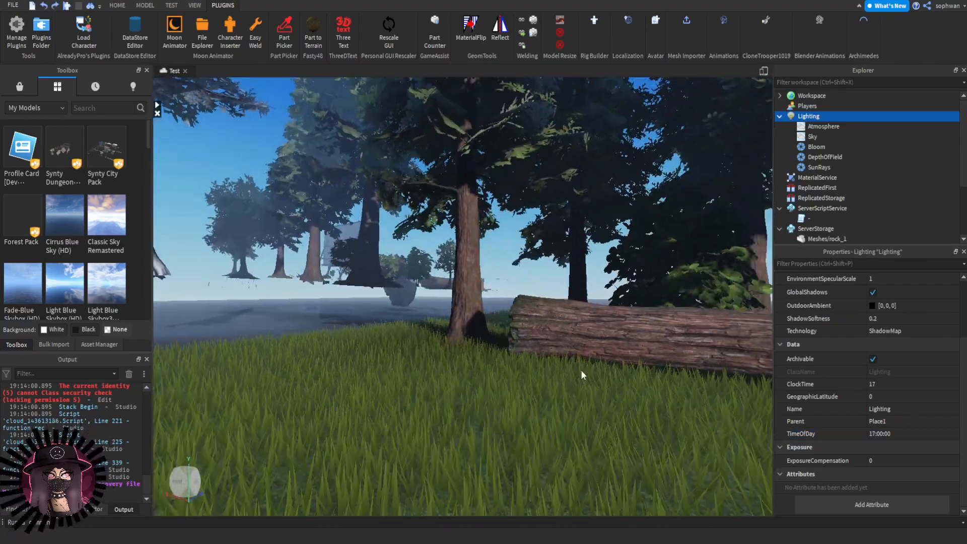
- Examine the trees, bush and fallen log from several angles, selecting the log and clearing the selection
key(s)
key(d)
key(w)
right_drag(525, 287, 527, 287)
key(s)
click(489, 349)
drag(454, 378, 454, 392)
drag(529, 352, 592, 386)
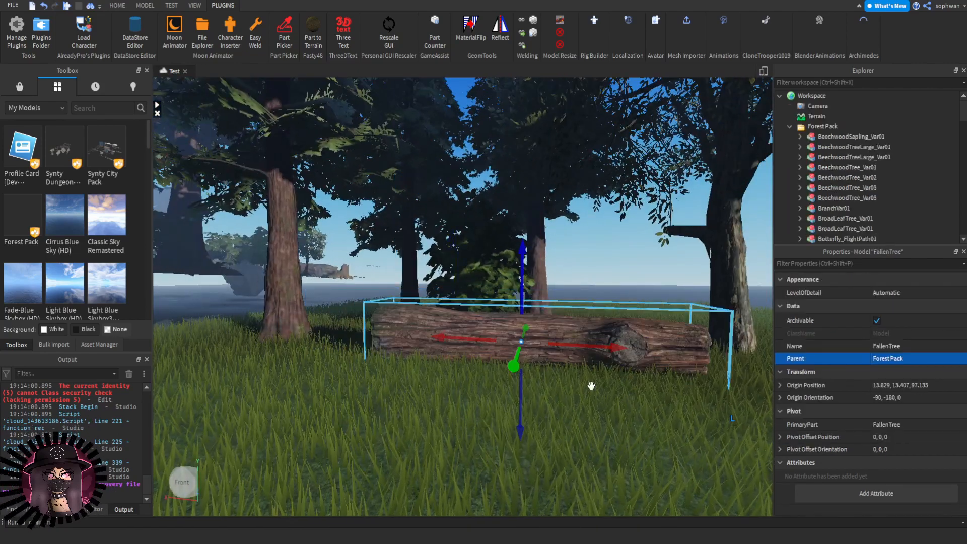
click(515, 398)
click(536, 345)
click(606, 447)
right_drag(606, 448, 601, 448)
key(e)
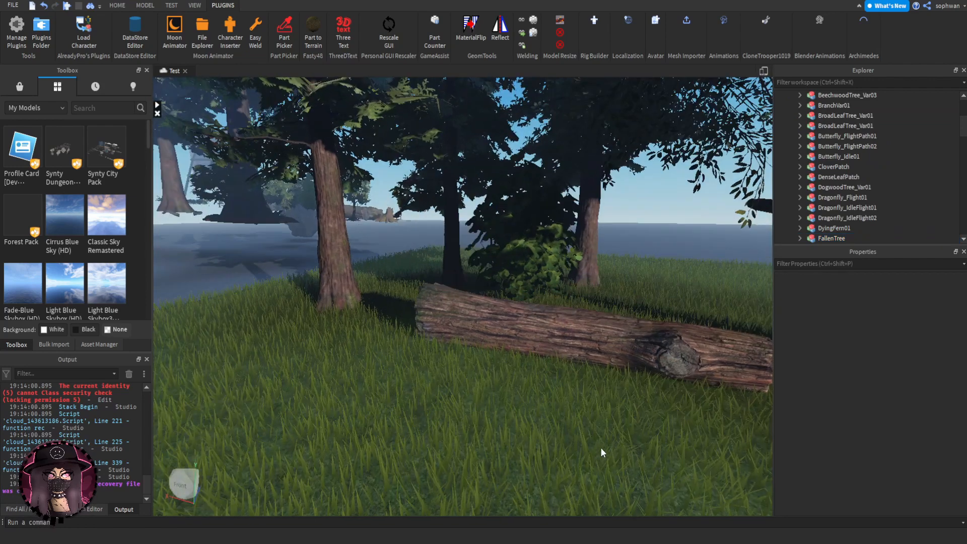
key(s)
right_drag(596, 255, 596, 255)
key(a)
right_drag(299, 375, 300, 375)
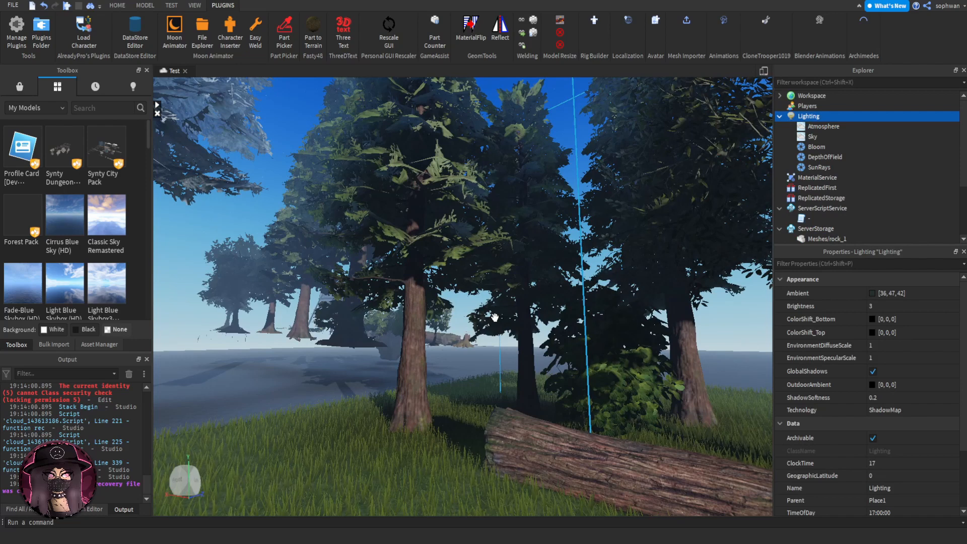
right_drag(494, 317, 495, 317)
key(w)
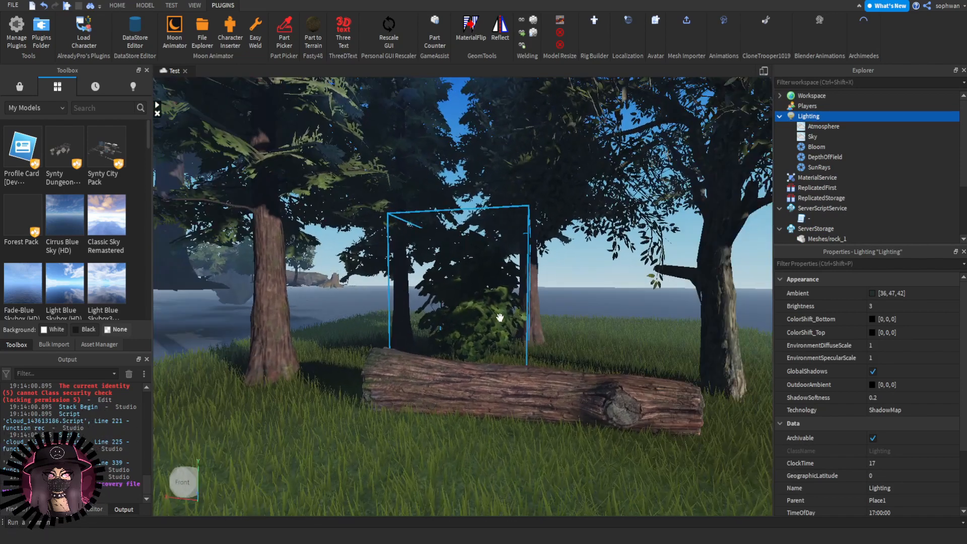
- Enlarge the object hierarchy and show the properties of the Atmosphere object inside Lighting
drag(852, 251, 852, 315)
right_drag(681, 314, 640, 312)
click(815, 126)
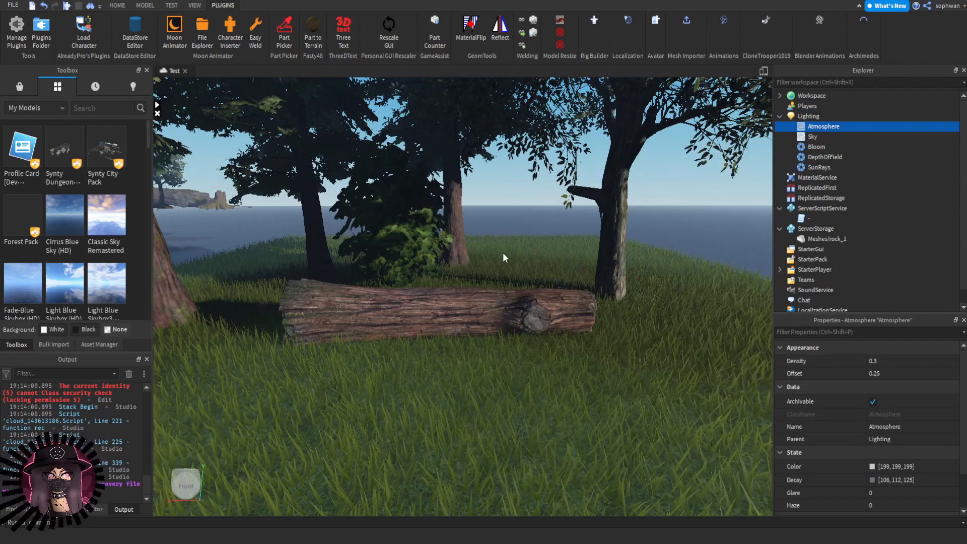
right_drag(503, 252, 502, 252)
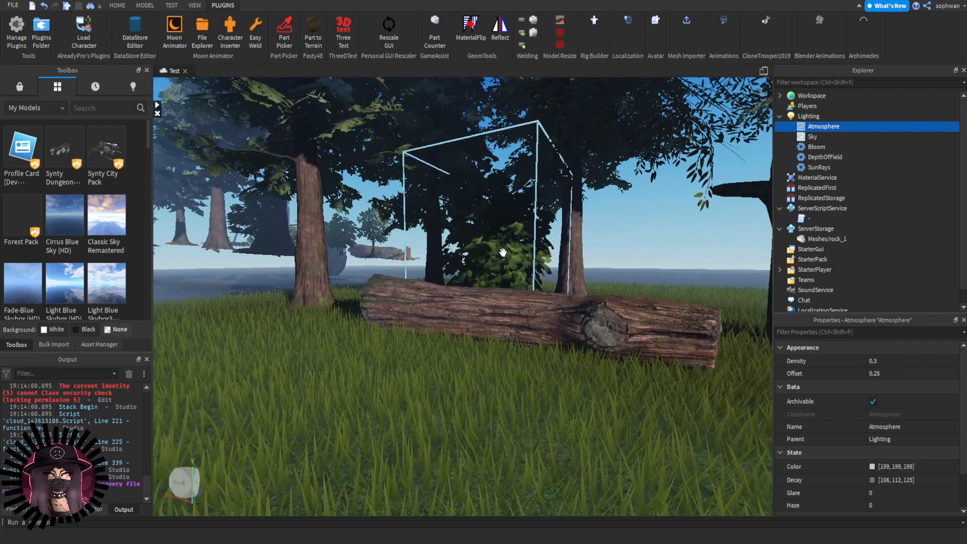
right_drag(733, 238, 733, 238)
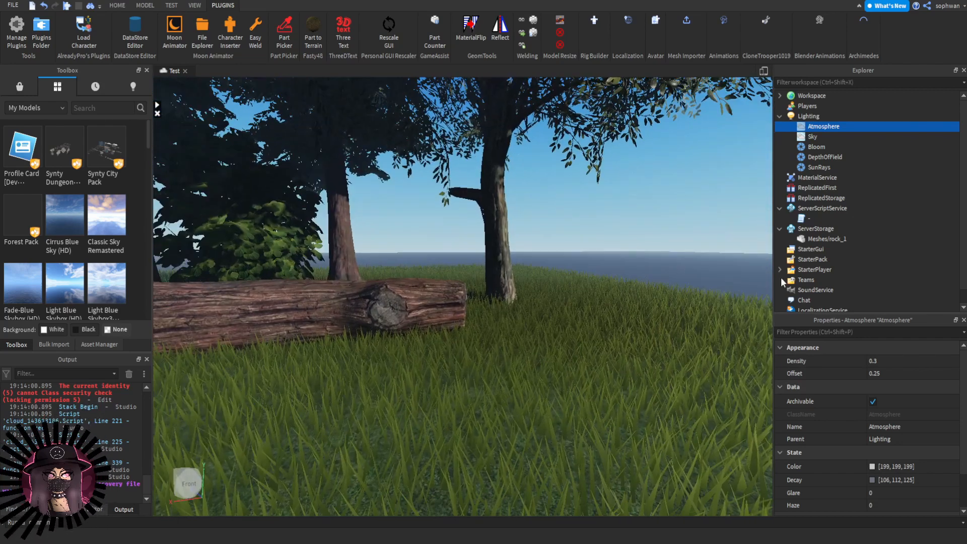
- Try a denser haze with Atmosphere's Density at 0.486, then undo the change
click(892, 361)
drag(925, 362, 931, 360)
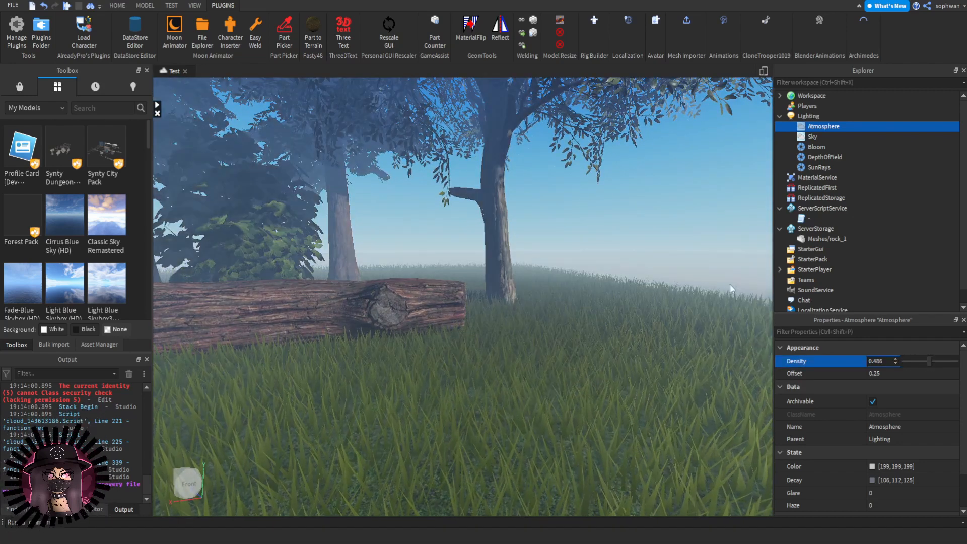
right_drag(685, 266, 684, 266)
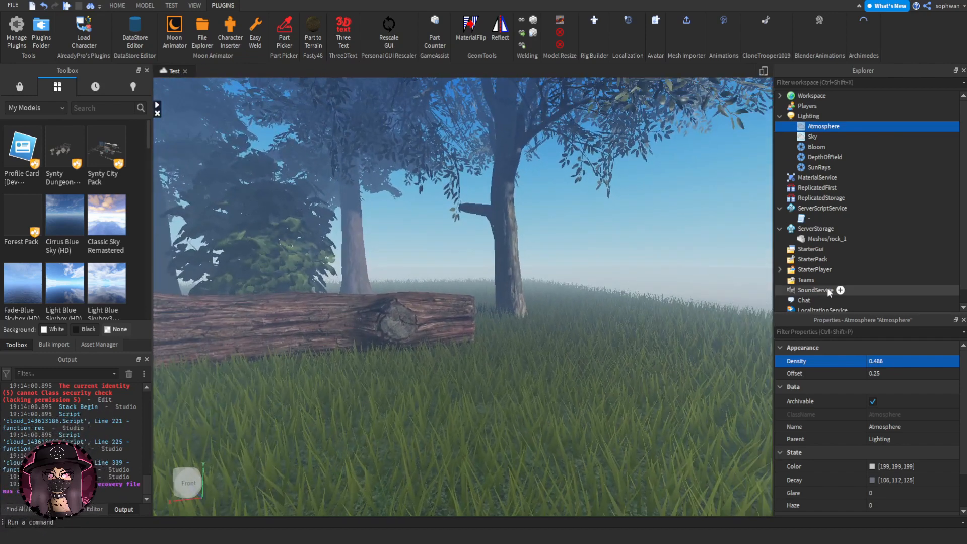
right_drag(565, 272, 565, 272)
key(ctrl+z)
- Try Atmosphere's Density at 0.383, inspect the haze around the bush and log, and undo the change
click(891, 361)
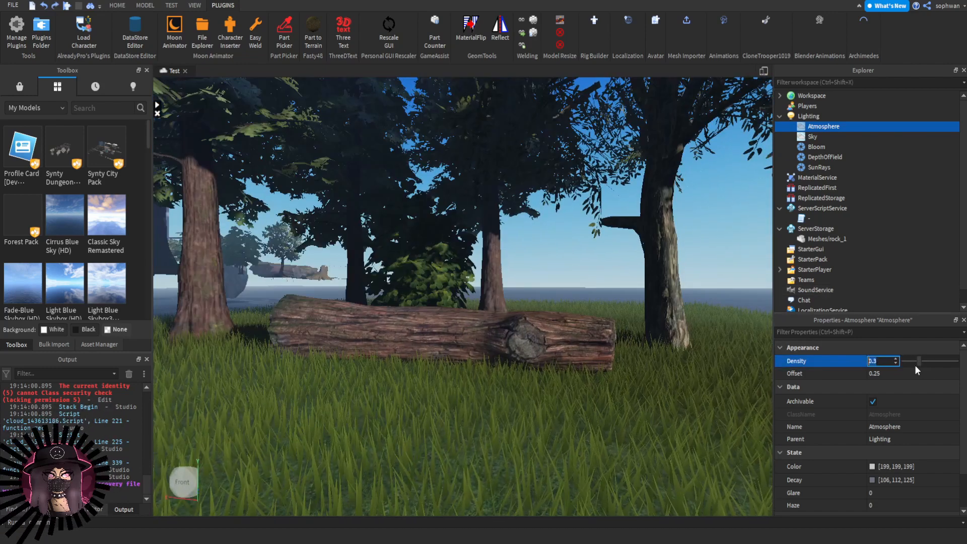
drag(915, 364, 924, 362)
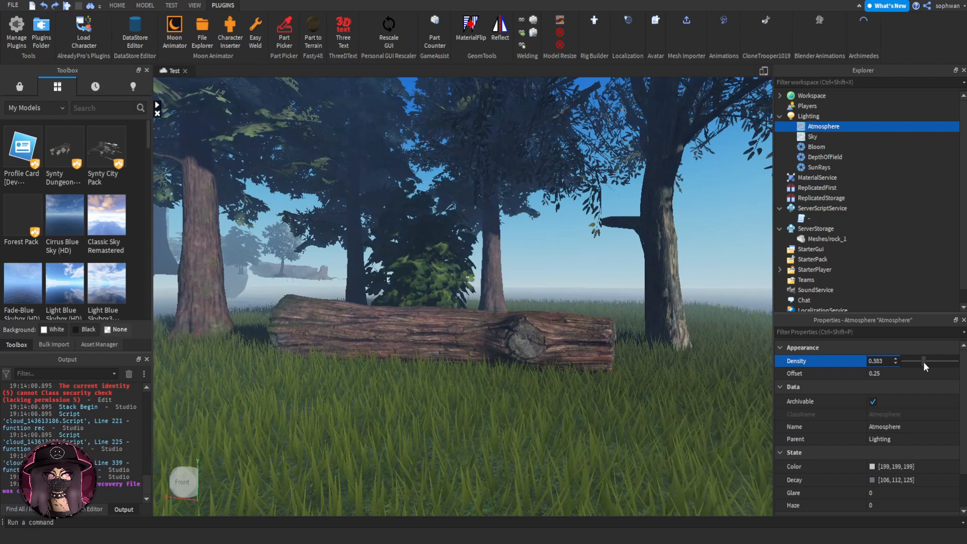
click(613, 286)
right_drag(613, 286, 604, 278)
key(s)
key(w)
key(s)
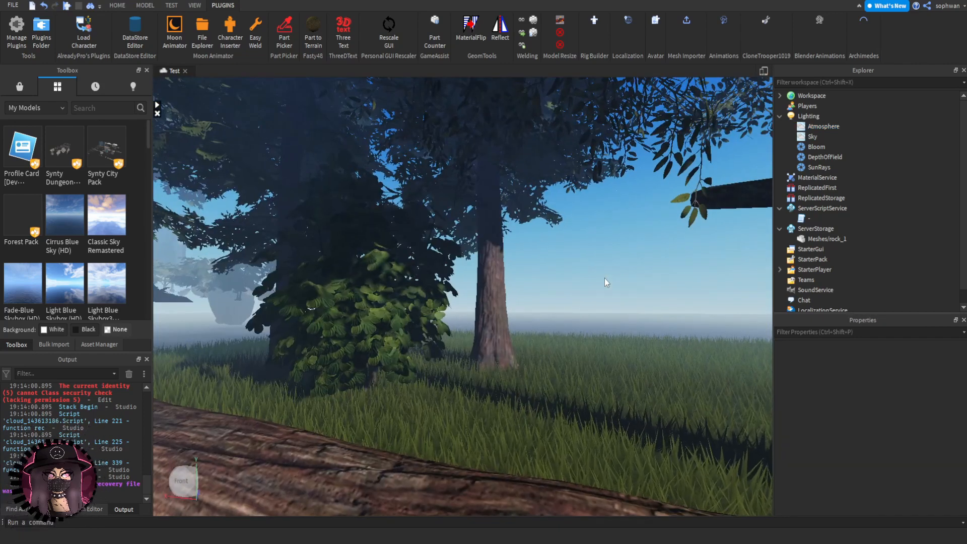
key(ctrl+z)
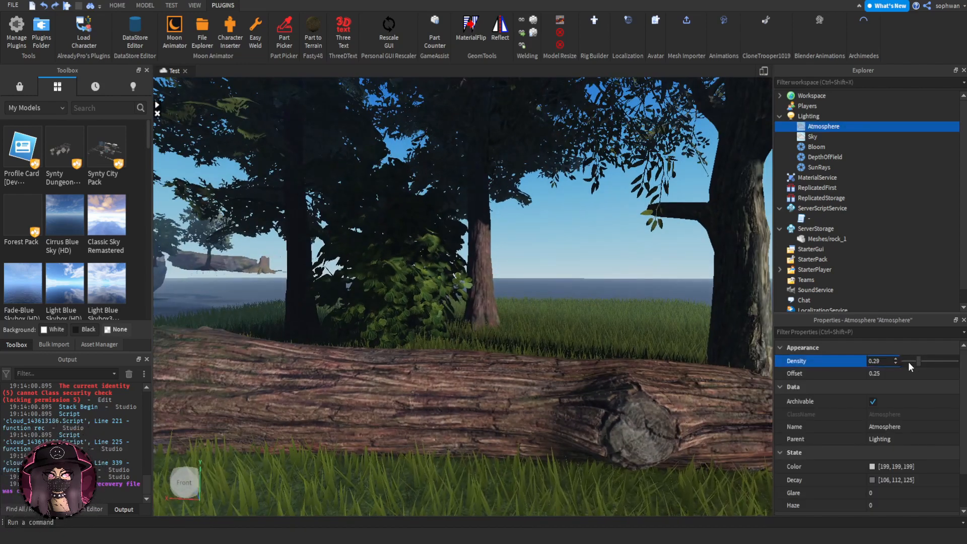
- Try lowering Atmosphere's Density to about 0.29 and undo the change
drag(909, 361, 910, 362)
right_drag(468, 253, 468, 252)
key(ctrl+z)
- Set Atmosphere's Density to 0.346 and check the haze around the trees and horizon
click(917, 361)
drag(918, 361, 921, 361)
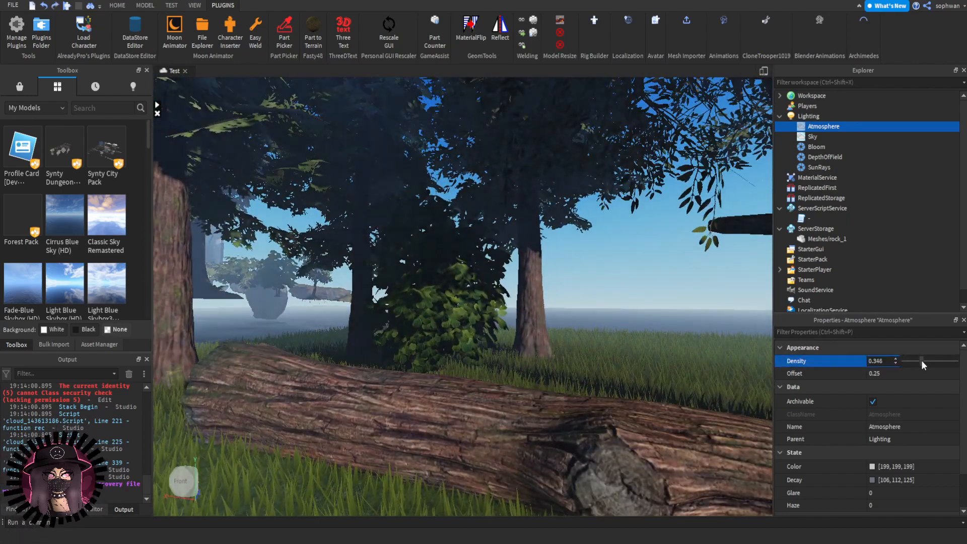
click(627, 295)
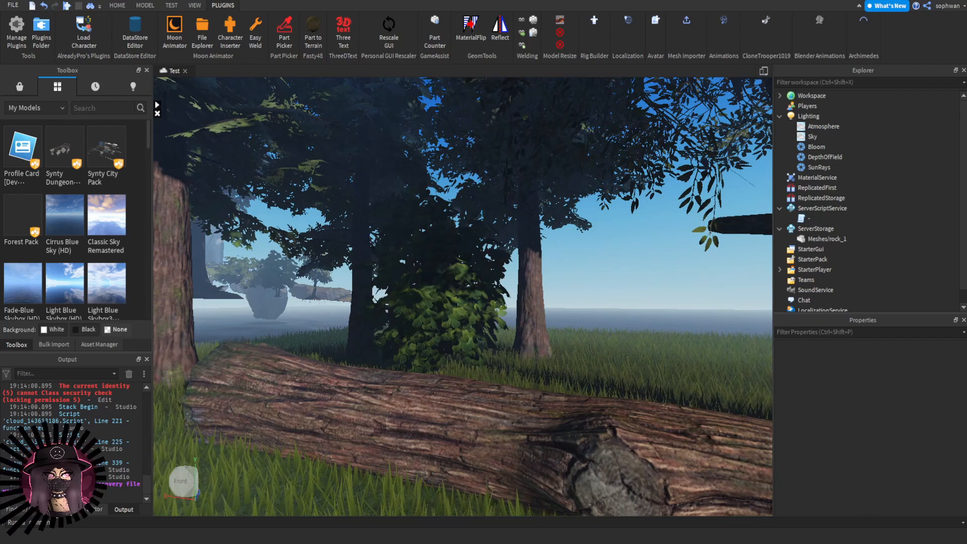
right_drag(584, 242, 584, 242)
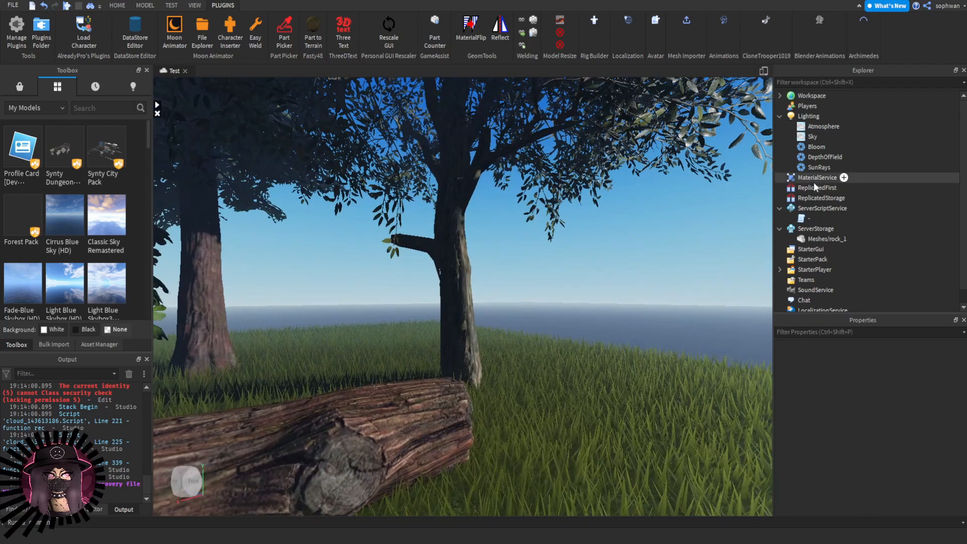
right_drag(643, 245, 642, 245)
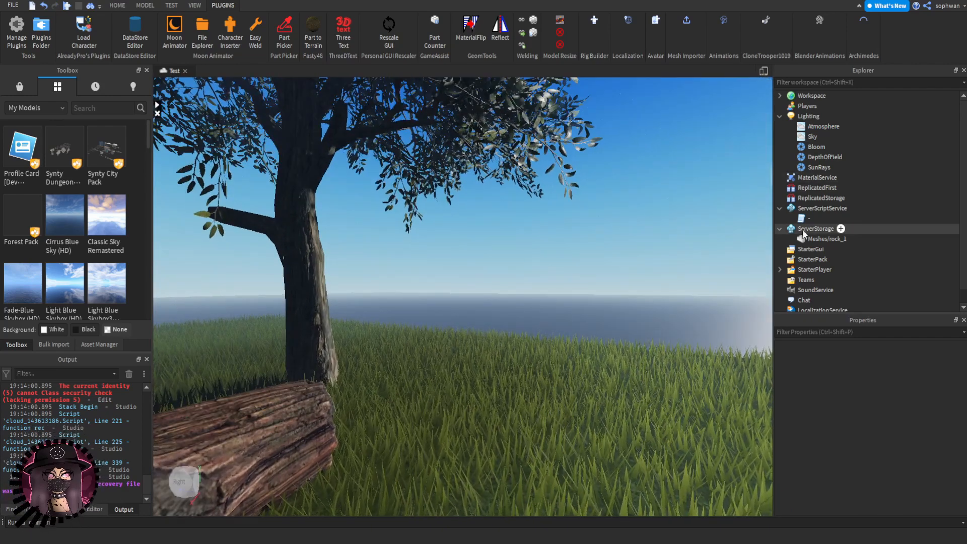
- Try different Offset values for the Atmosphere object and set the Offset to 0.243
click(823, 126)
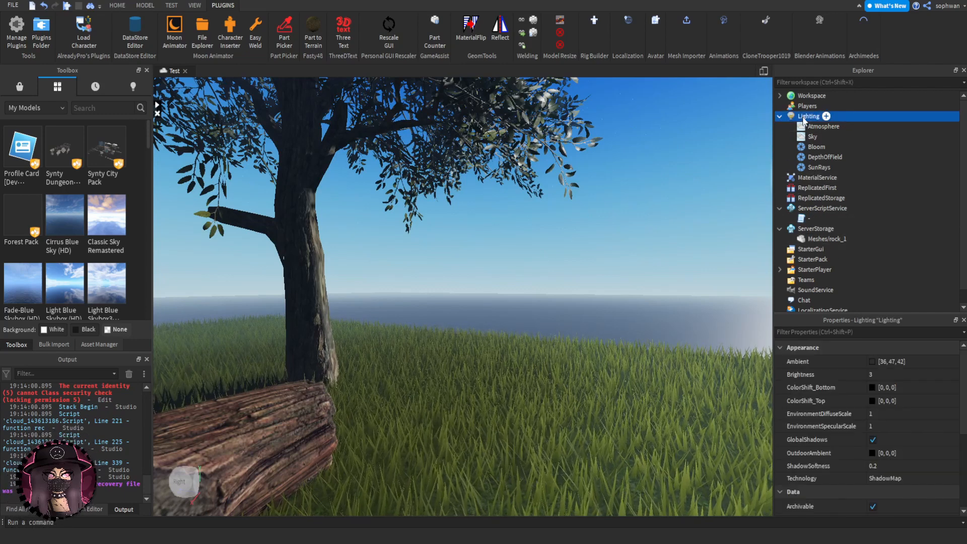
click(916, 374)
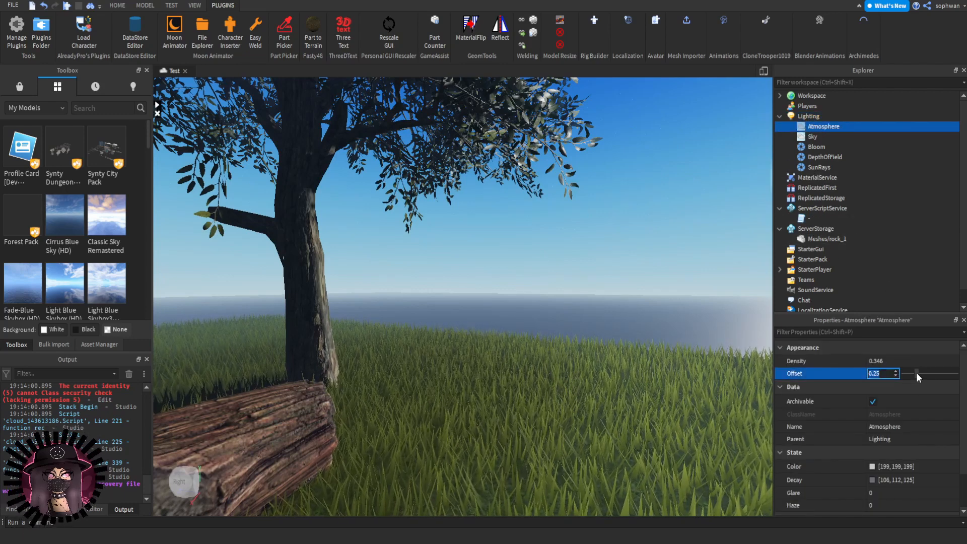
mouse_move(930, 371)
mouse_down()
mouse_move(948, 373)
mouse_move(921, 372)
mouse_up()
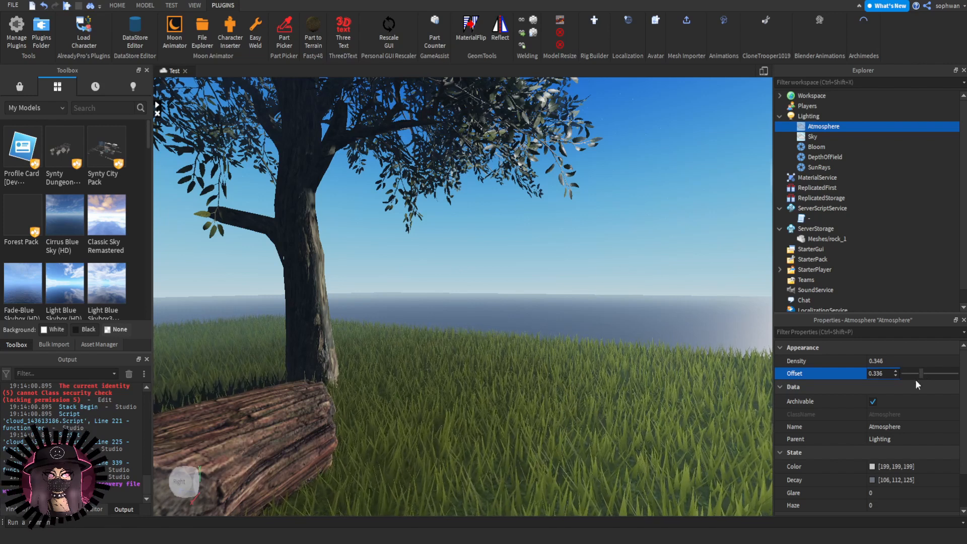
mouse_move(924, 372)
mouse_down()
mouse_move(942, 374)
mouse_move(906, 376)
mouse_move(915, 375)
mouse_up()
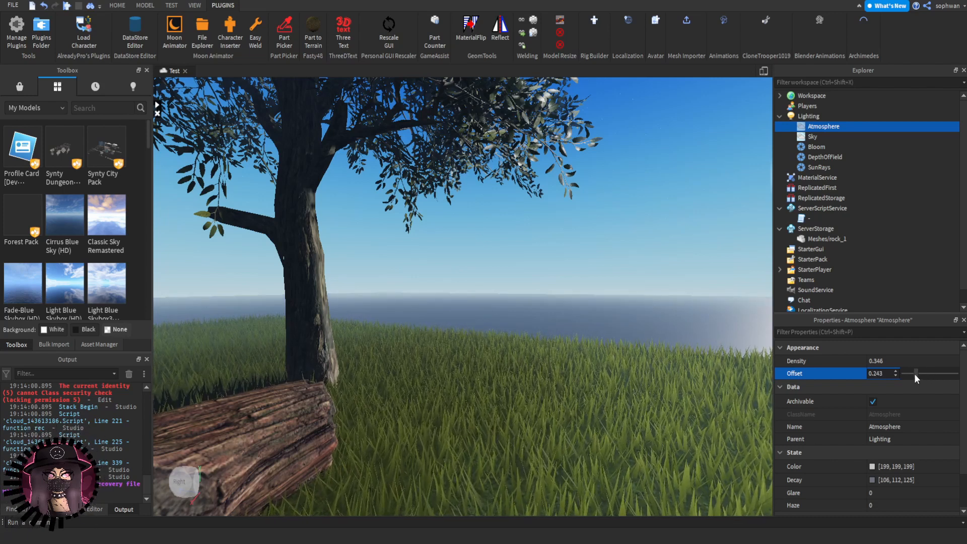
mouse_move(914, 374)
mouse_down()
mouse_move(925, 376)
mouse_move(912, 376)
mouse_up()
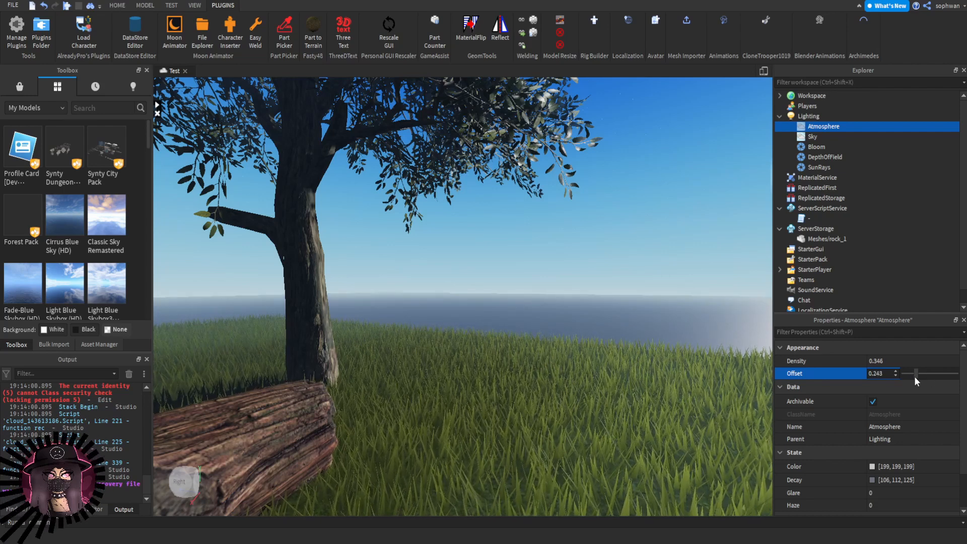
- Try a Haze of 4 on the Atmosphere object and check the sky around the trees and sun
click(397, 314)
right_drag(441, 372, 403, 372)
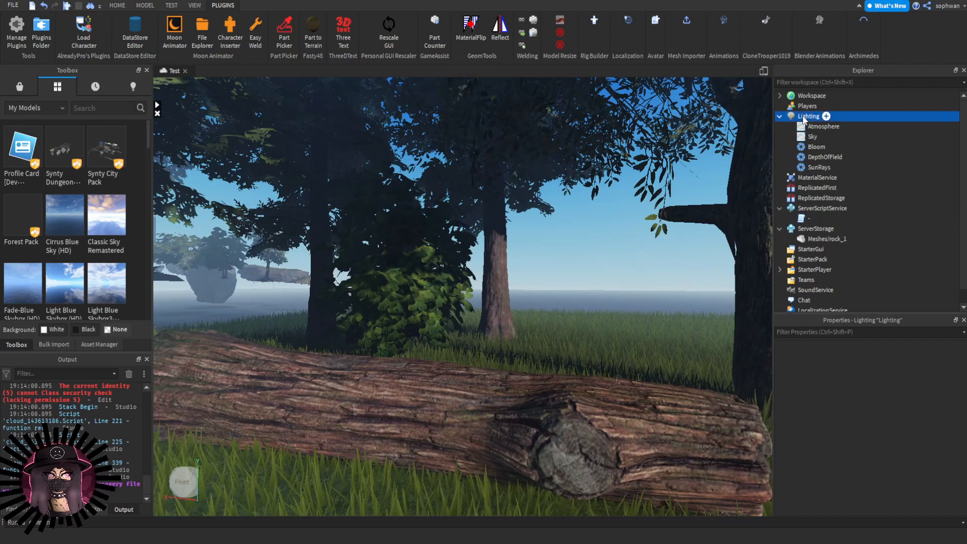
click(824, 126)
scroll(869, 397, down, 2)
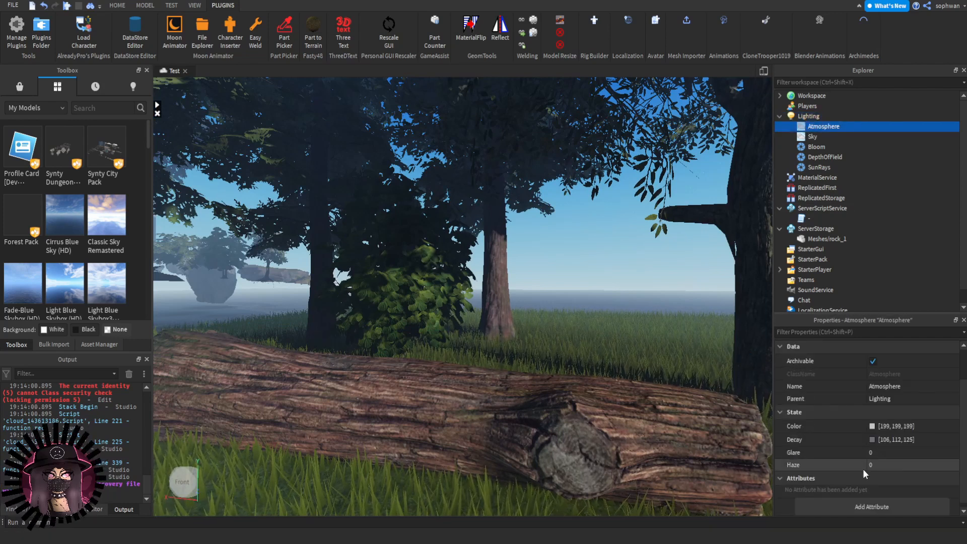
right_drag(607, 305, 616, 299)
text(4)
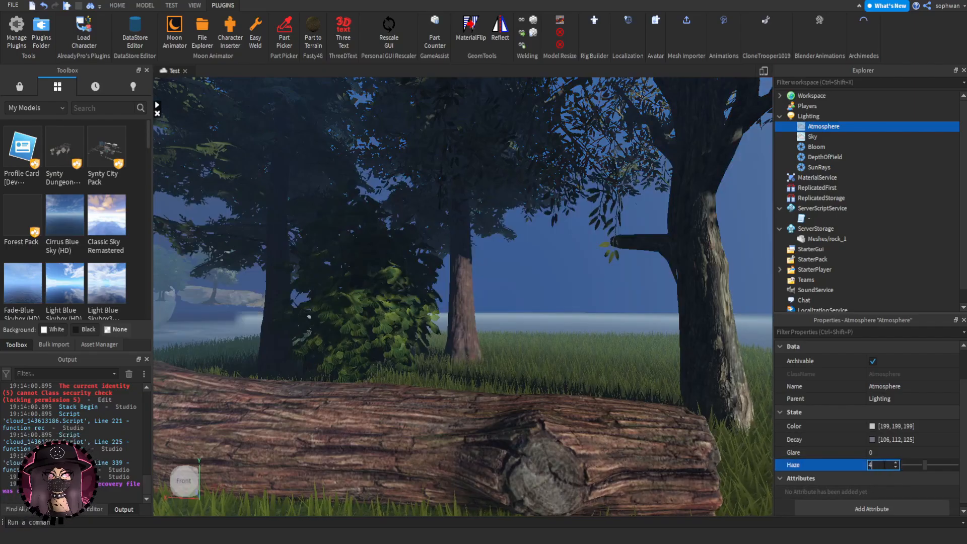
right_drag(702, 388, 711, 358)
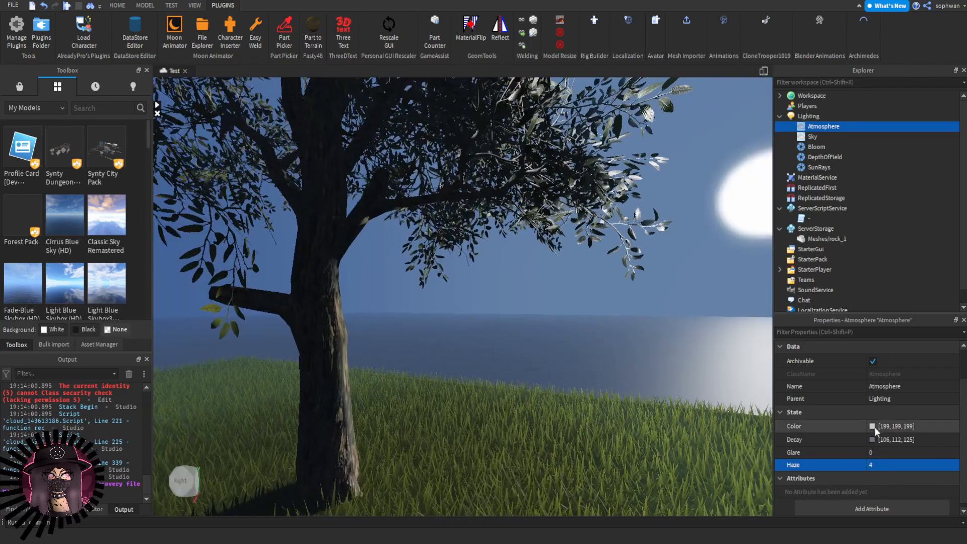
right_drag(580, 384, 578, 383)
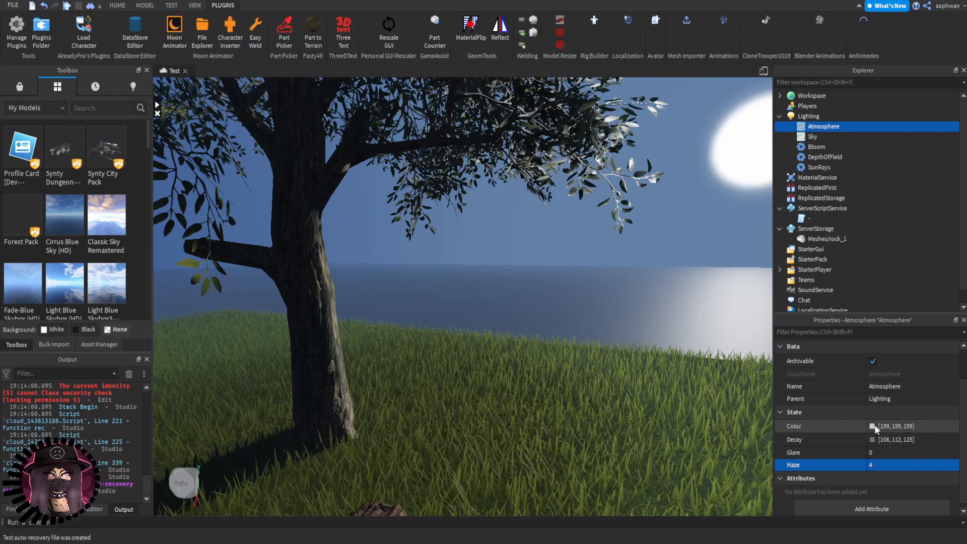
- Try a red Atmosphere Color of [199, 54, 18] and check it around the trees and log
click(872, 439)
click(607, 158)
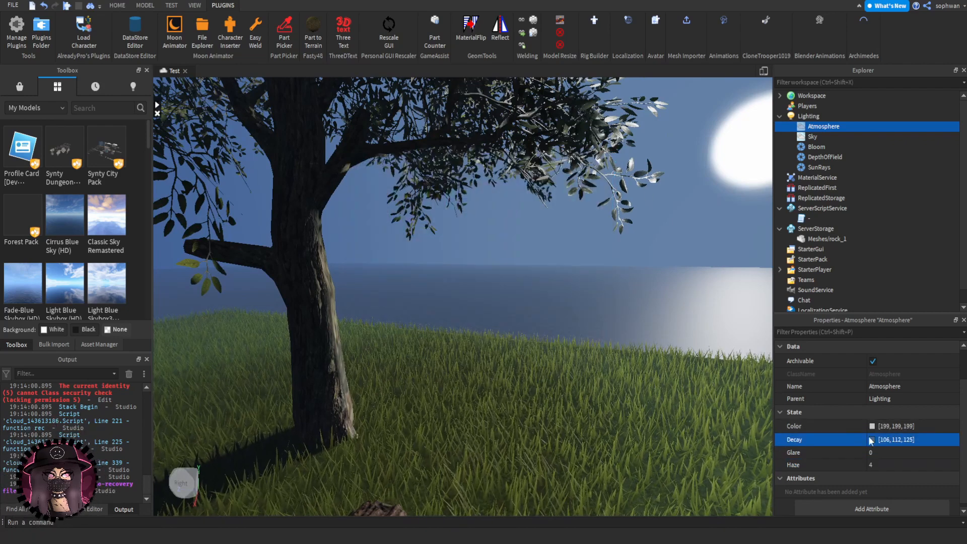
click(872, 426)
drag(540, 160, 634, 209)
click(680, 237)
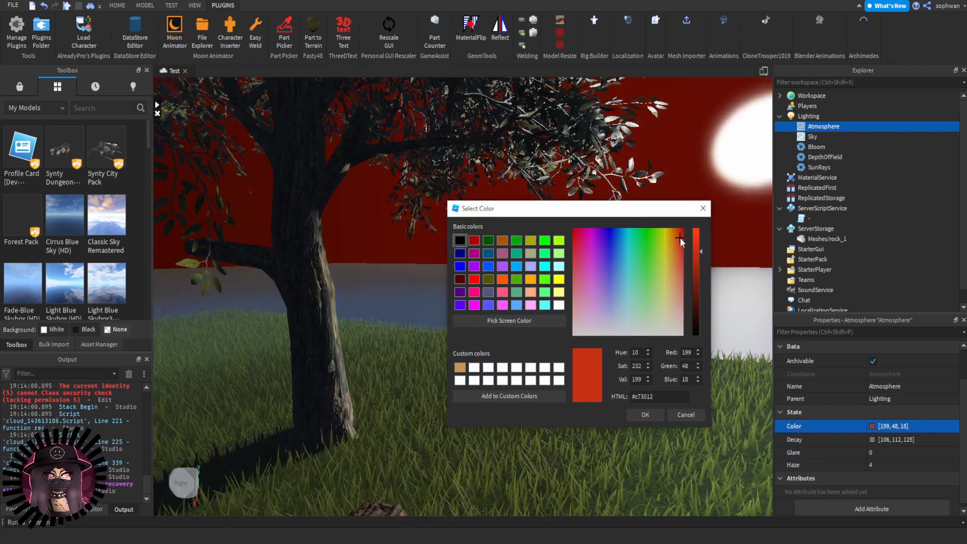
click(643, 414)
mouse_move(623, 413)
right_down()
mouse_move(621, 396)
mouse_move(635, 404)
right_up()
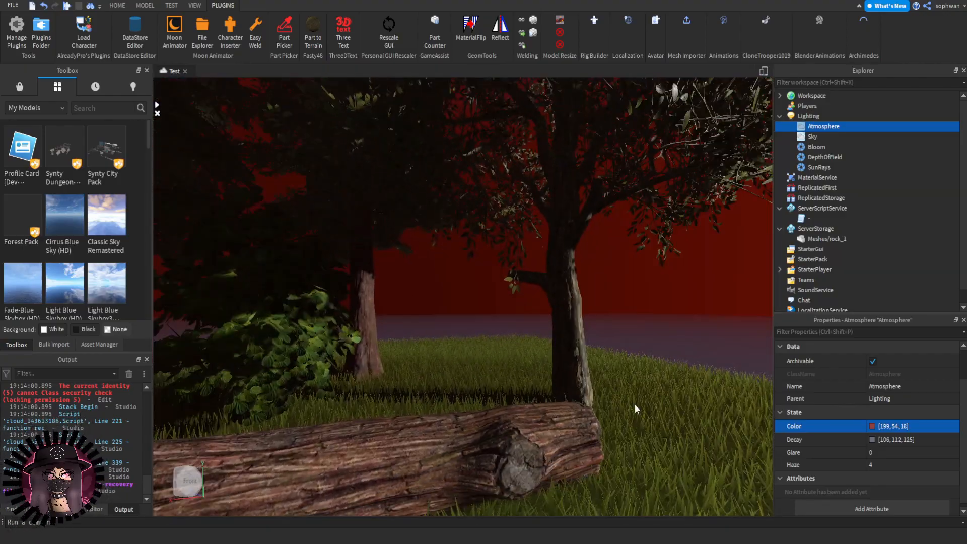
right_drag(663, 304, 663, 304)
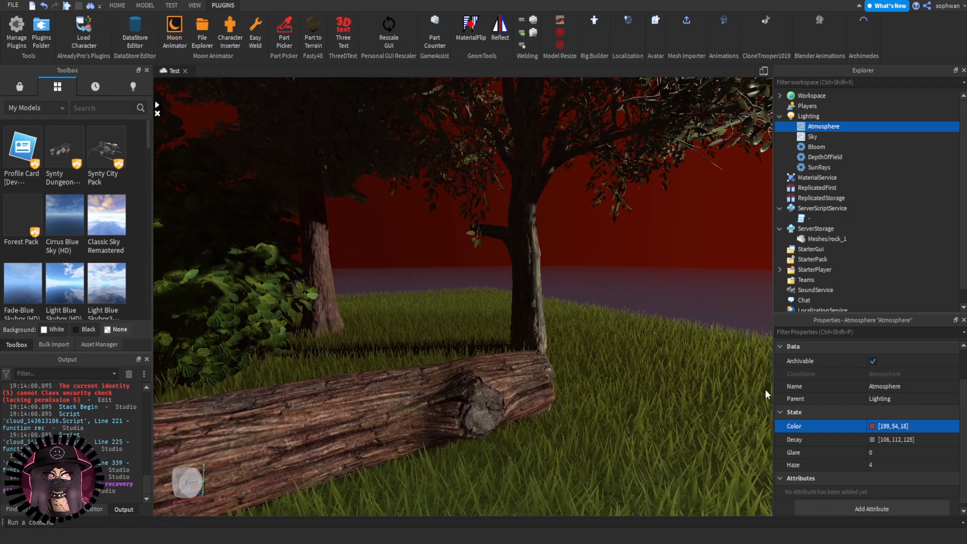
- Set Atmosphere's Color to the light blue [141, 189, 199]
click(872, 426)
drag(561, 222, 530, 254)
click(562, 369)
right_drag(603, 387, 603, 387)
- Try Atmosphere's Haze at 2 and at 1, comparing the look around the log and distant trees
click(881, 464)
text(2)
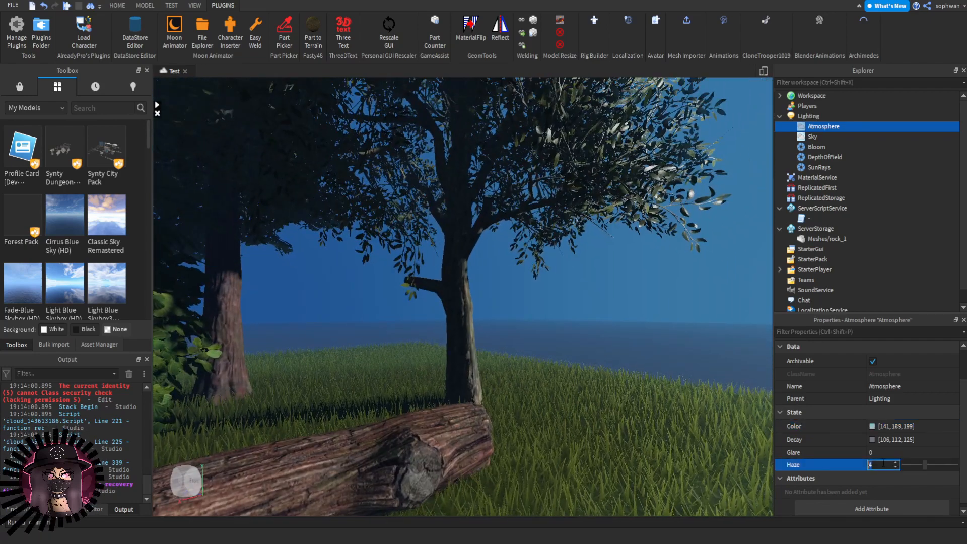
key(Return)
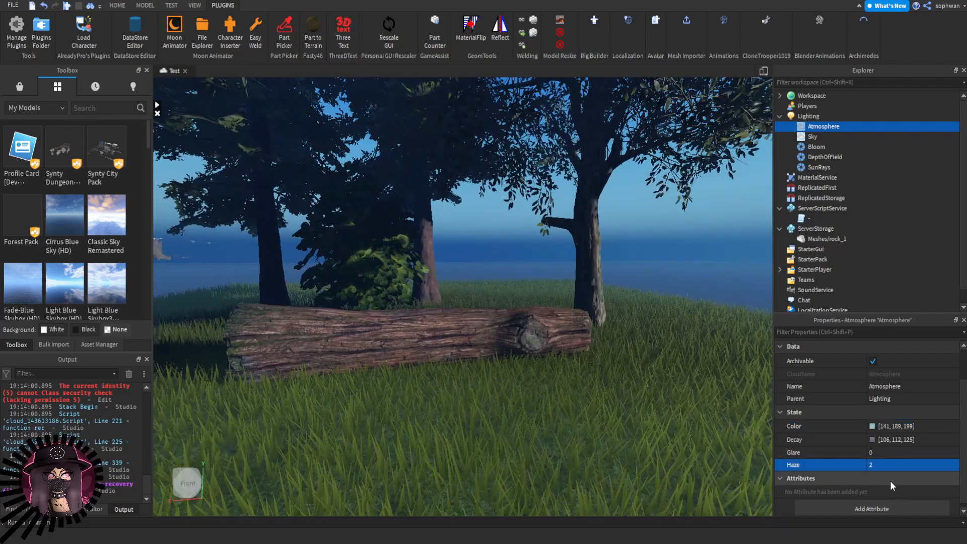
click(883, 465)
text(1)
key(Return)
right_drag(624, 334, 636, 359)
click(627, 334)
key(w)
key(s)
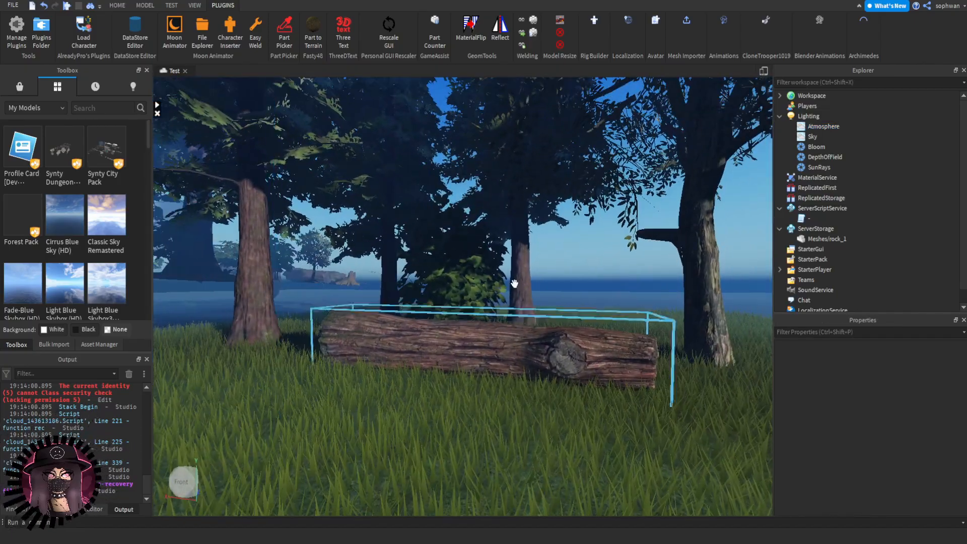
right_drag(664, 307, 664, 308)
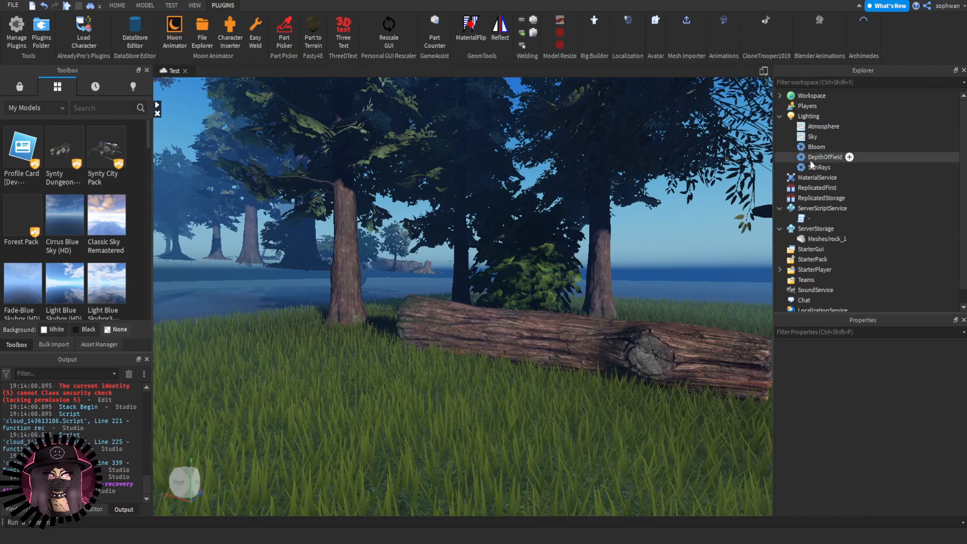
- Set Atmosphere's Haze to 0.5 and check the log, trees, horizon and sun
click(812, 128)
click(883, 465)
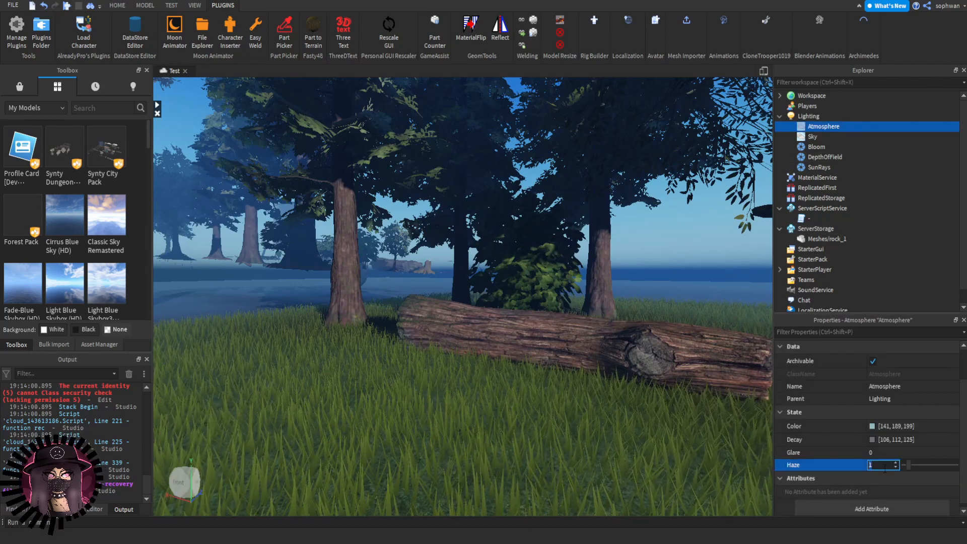
text(0.5)
key(Return)
right_drag(656, 410, 656, 406)
key(a)
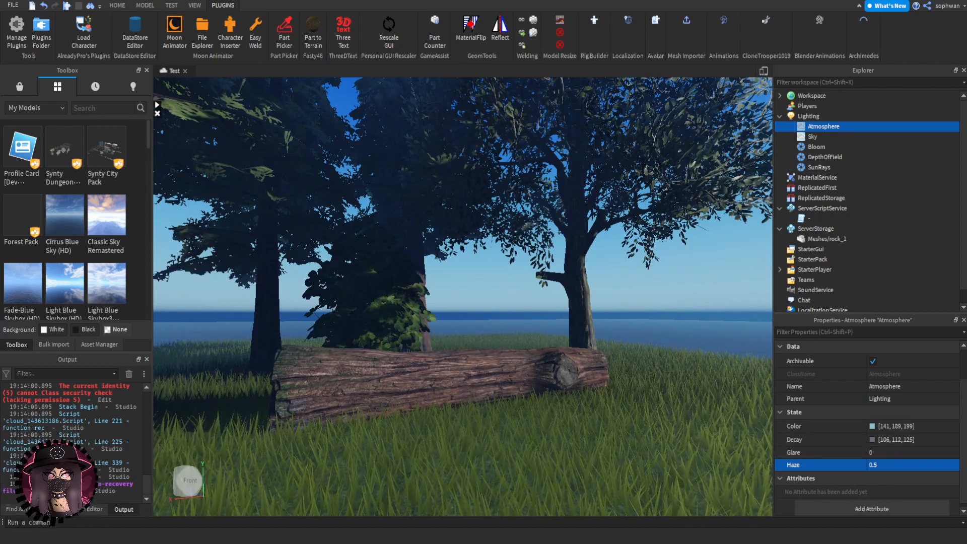
right_drag(552, 276, 552, 276)
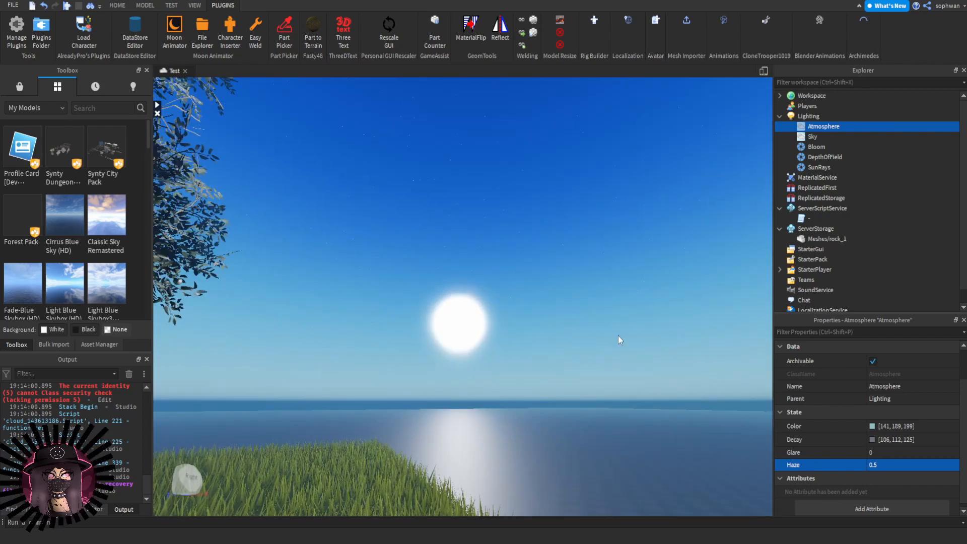
right_drag(624, 333, 624, 332)
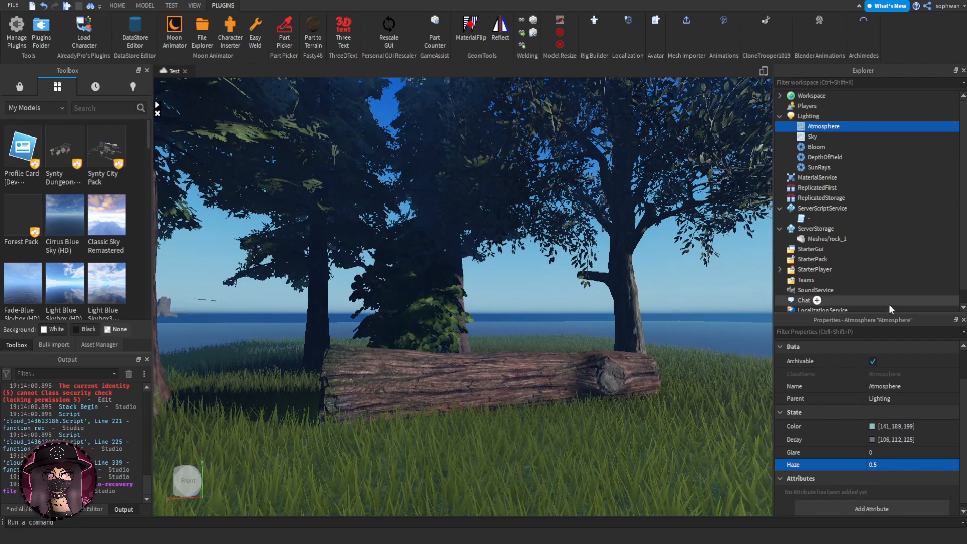
right_drag(514, 229, 514, 229)
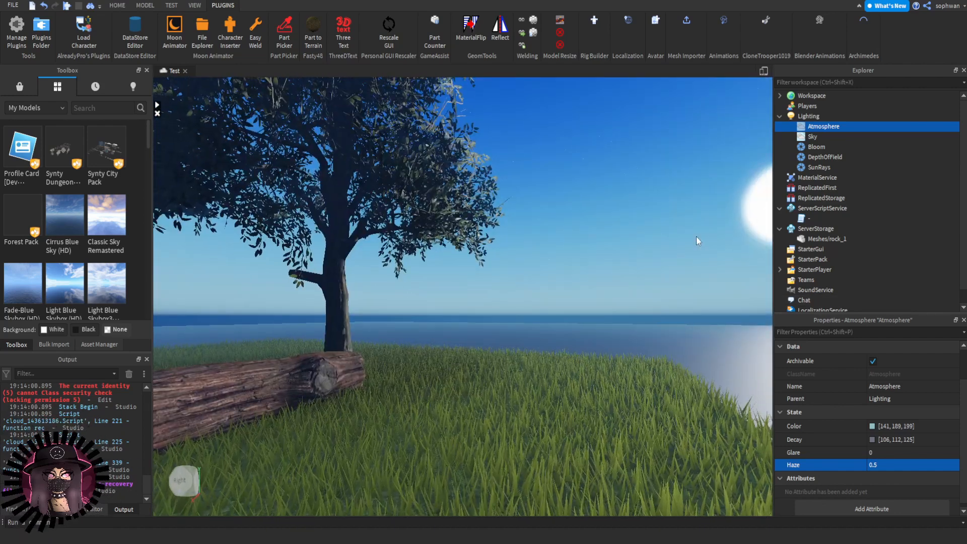
right_drag(557, 359, 551, 366)
- Set Atmosphere's Decay colour to [81, 82, 125] and check the sky near the sun
click(874, 437)
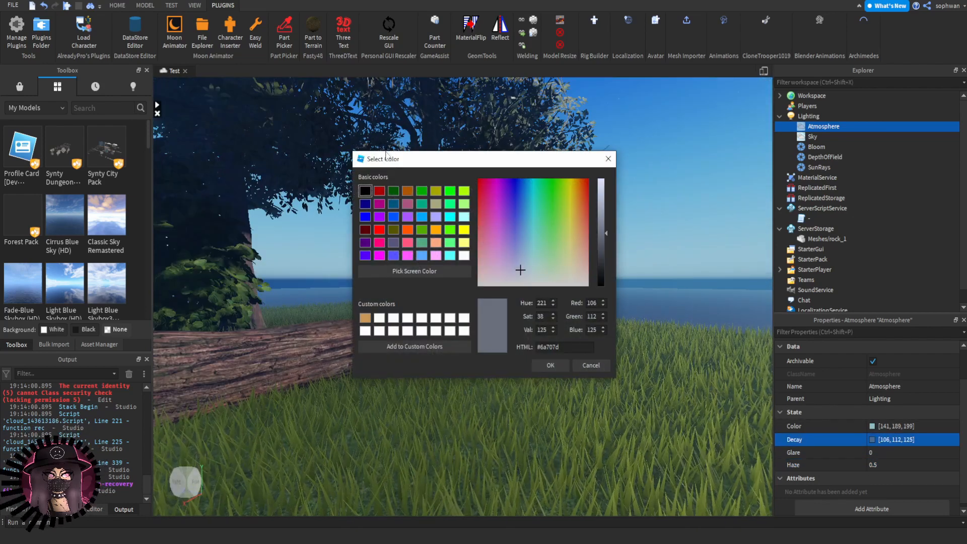
drag(428, 161, 657, 218)
drag(763, 275, 743, 306)
click(779, 422)
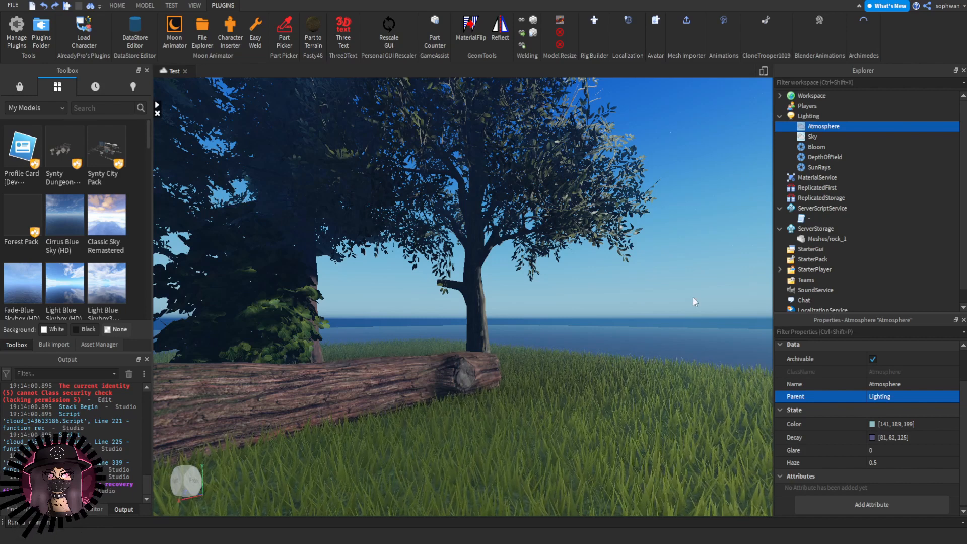
right_drag(667, 298, 667, 298)
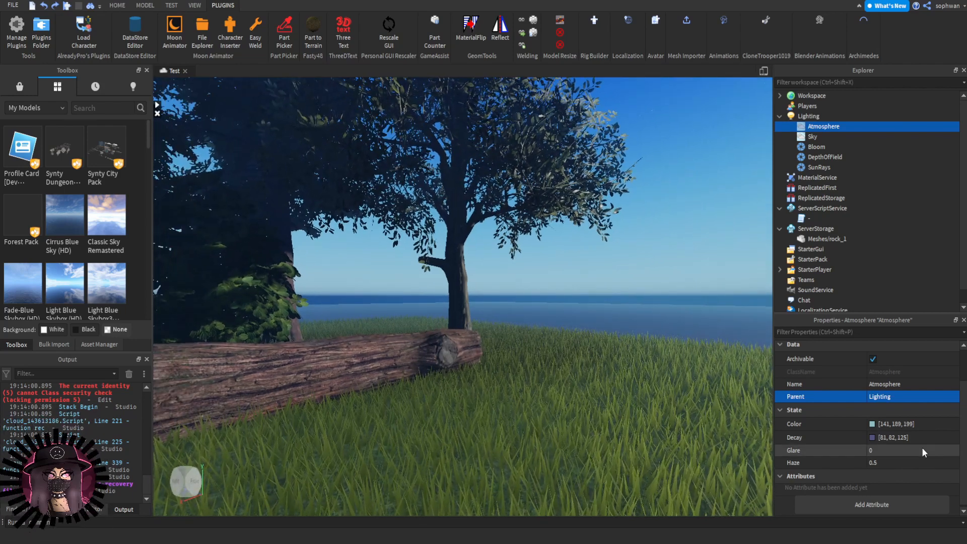
right_drag(634, 242, 633, 242)
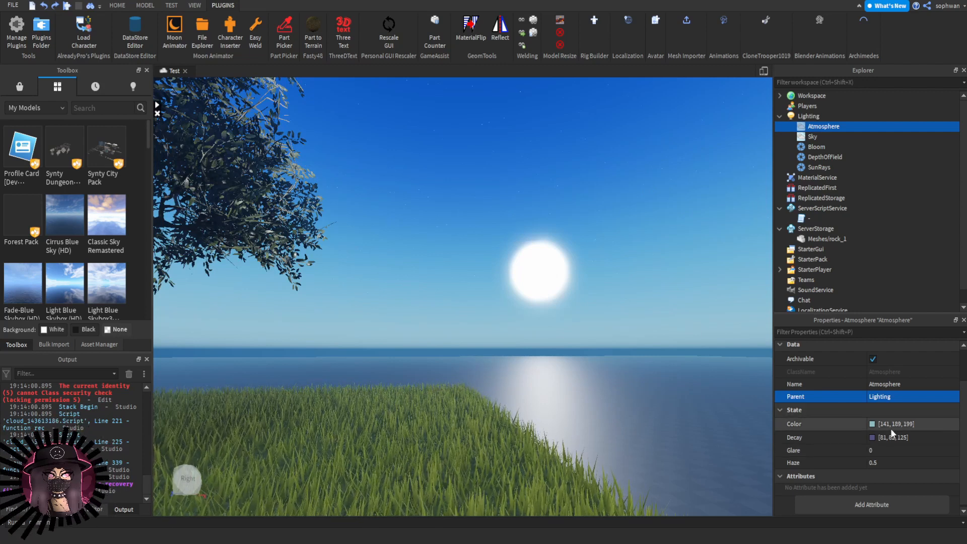
- Set Atmosphere's Glare to 0.5, undoing and redoing the change to compare the horizon
click(896, 449)
text(0.5)
key(Return)
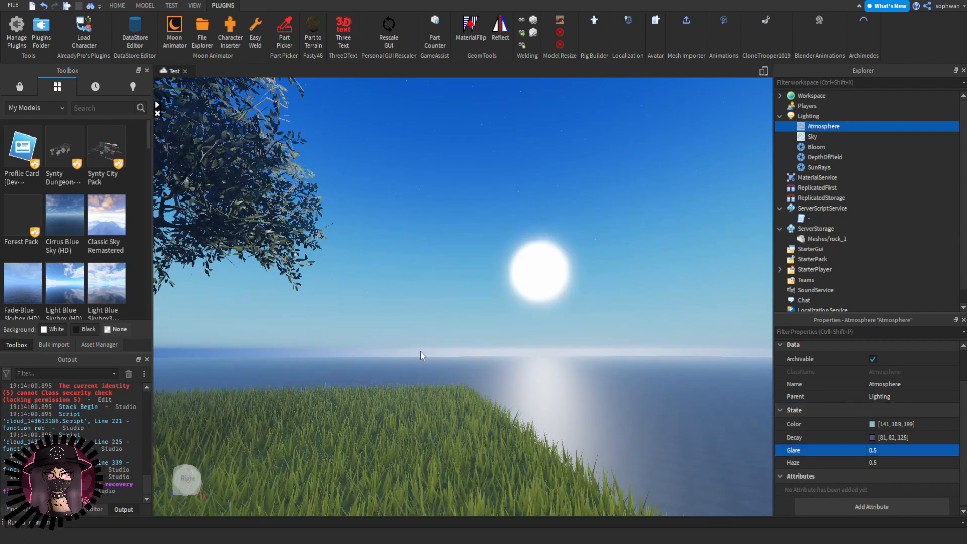
key(ctrl+z)
key(ctrl+y)
- Examine the glare along the horizon near the sun and the atmosphere around the trees and log
right_drag(473, 395, 473, 395)
key(w)
key(s)
key(w)
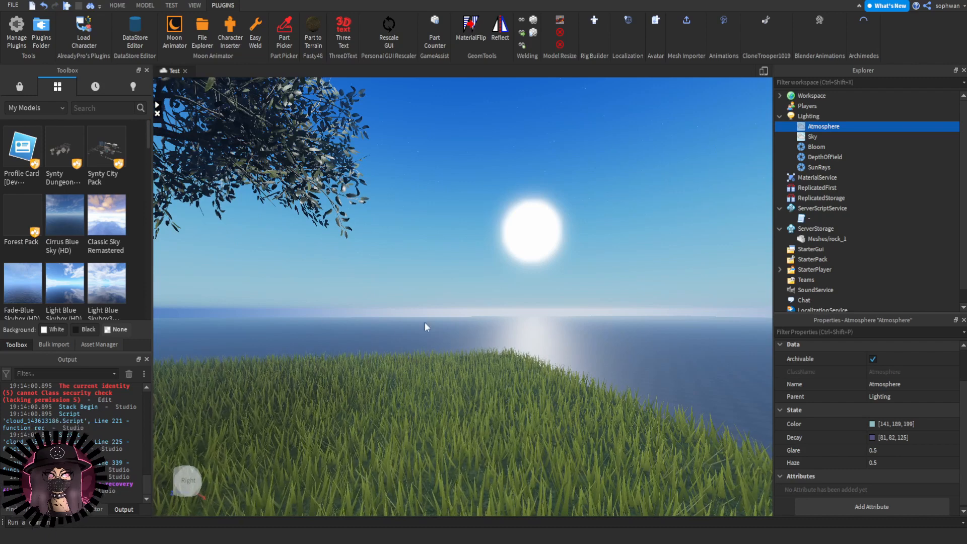
right_drag(414, 276, 539, 298)
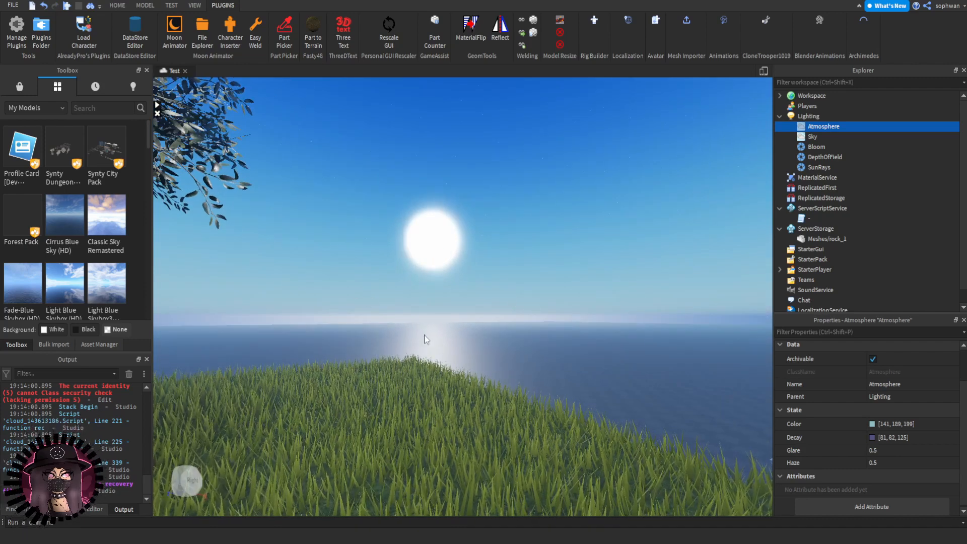
right_drag(424, 335, 478, 334)
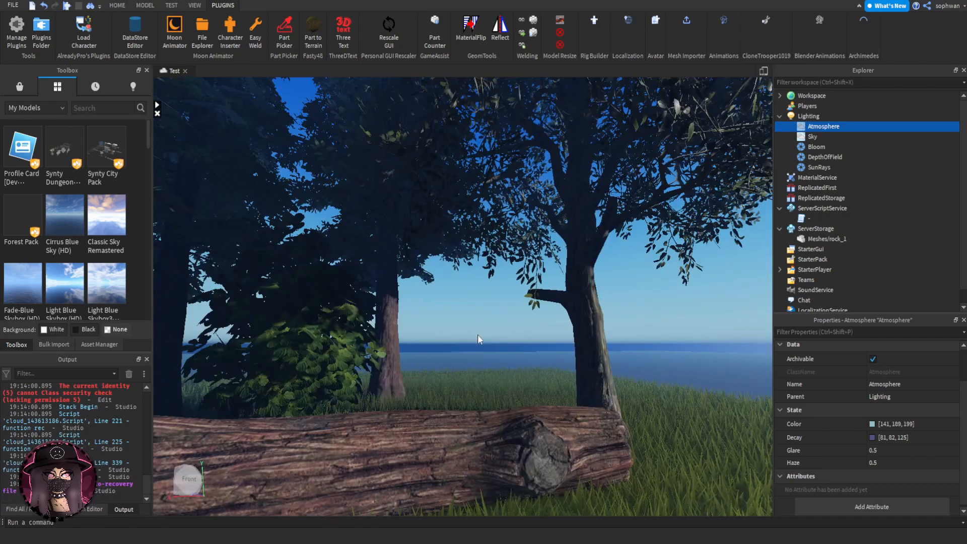
right_drag(616, 280, 615, 280)
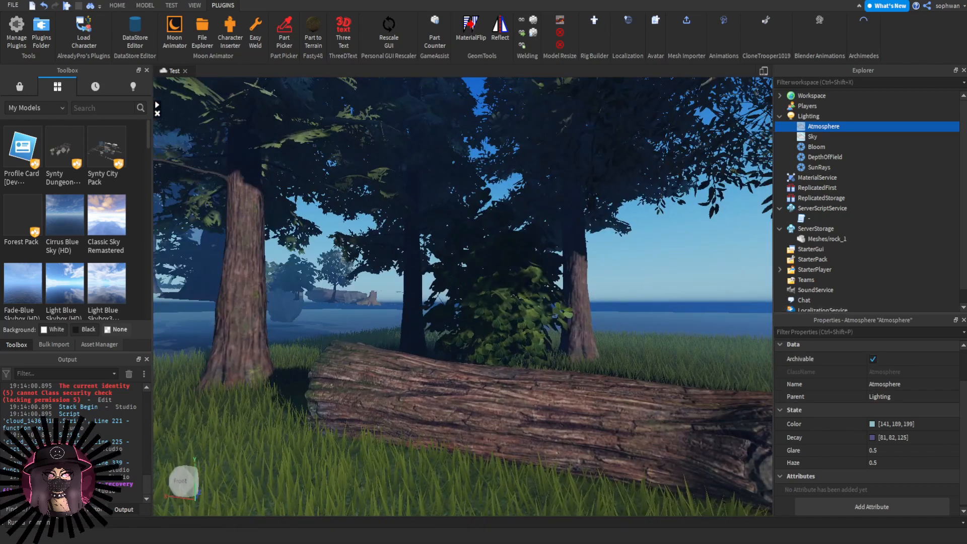
right_drag(539, 280, 539, 281)
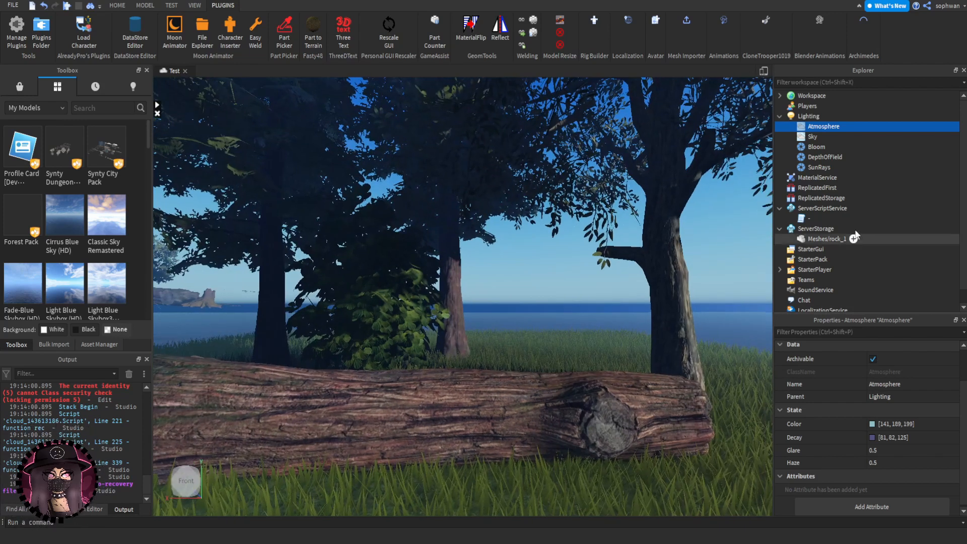
- Set the Bloom effect's Intensity to 0.7 while viewing the sun over the water
click(822, 158)
click(815, 148)
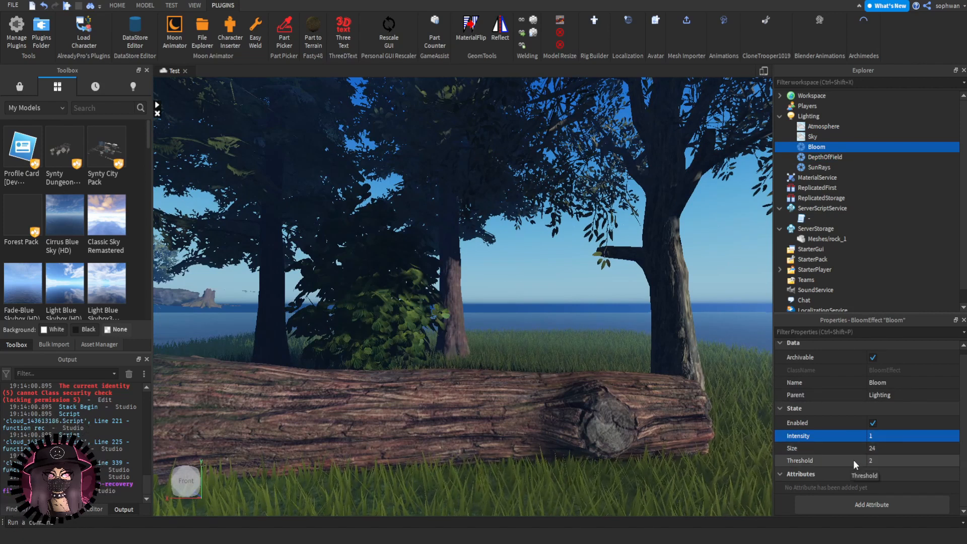
right_drag(515, 331, 515, 331)
click(884, 436)
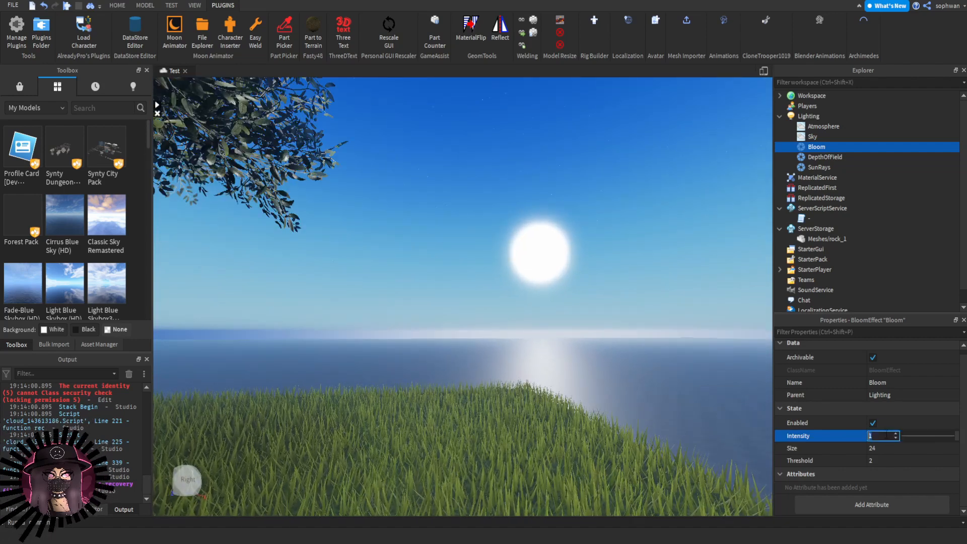
text(.5)
key(BackSpace)
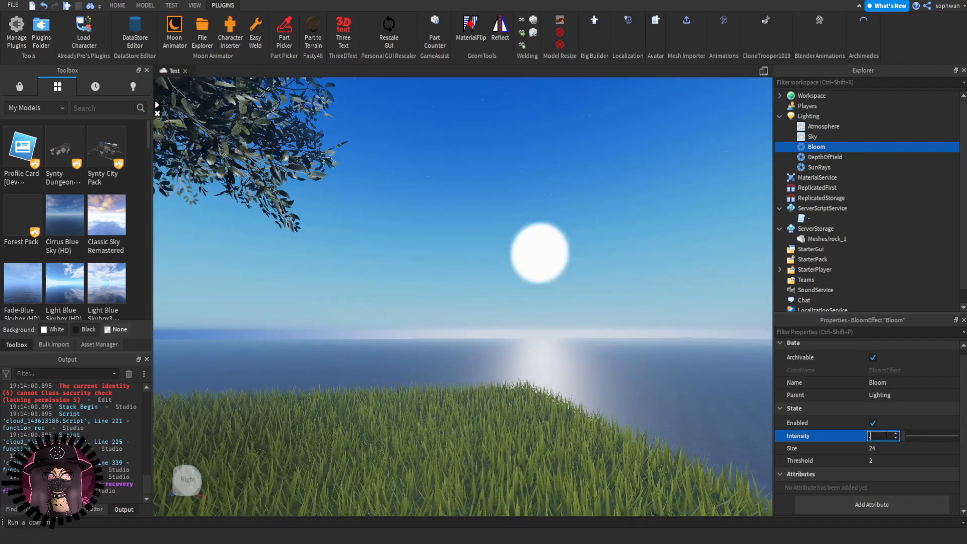
text(8)
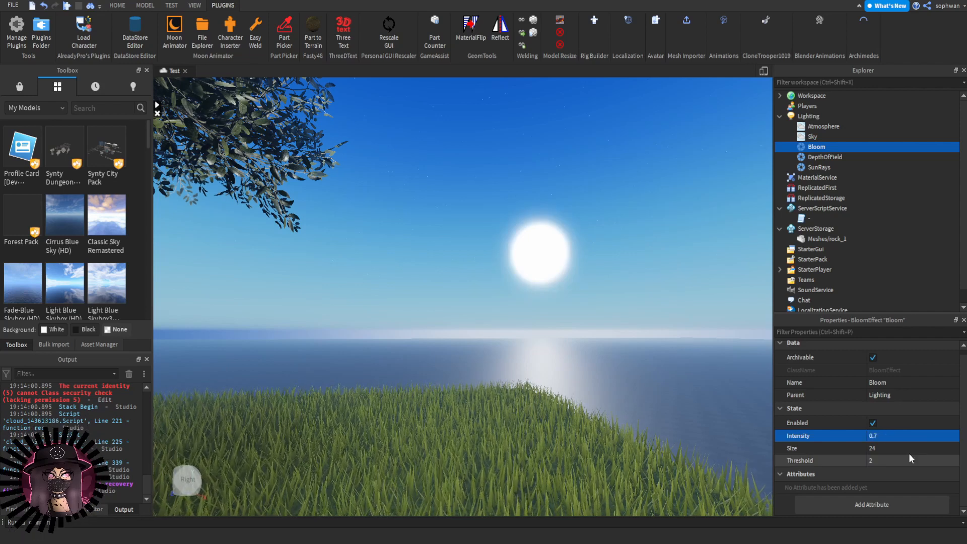
key(Return)
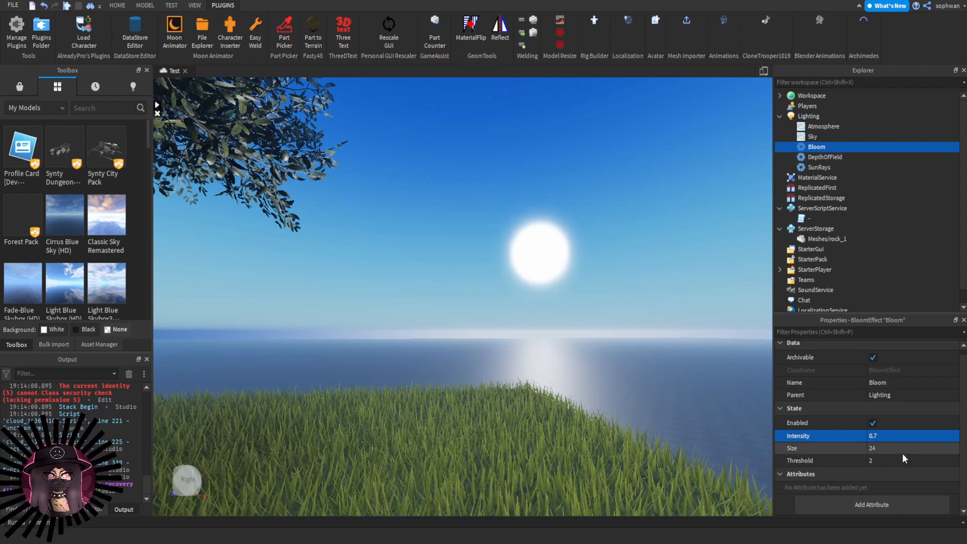
- Set the Bloom effect's Size to 8 while viewing the sun over the water
click(903, 453)
text(8)
key(Return)
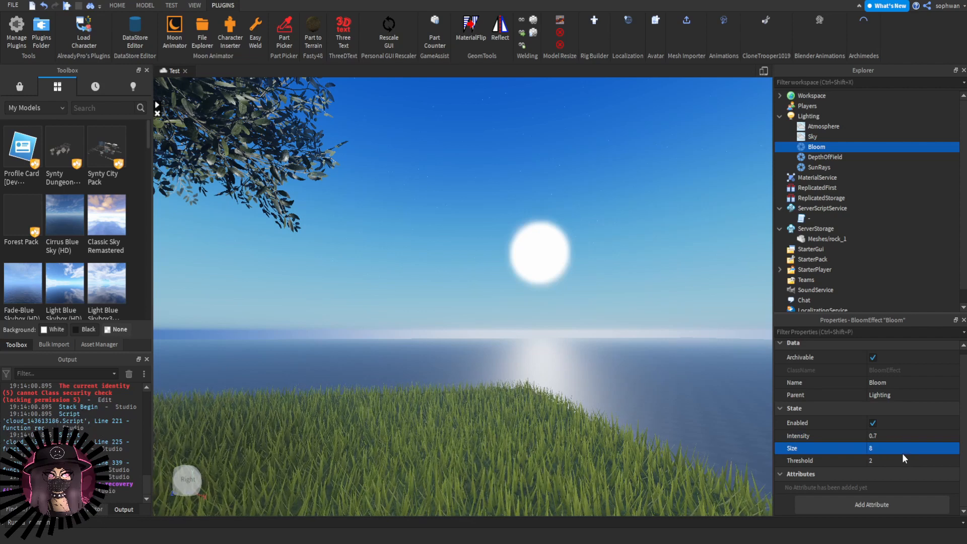
- Try Bloom's Threshold at values such as 0.2 and 5, undoing and redoing the change to compare the sun's glow
click(895, 458)
text(.2)
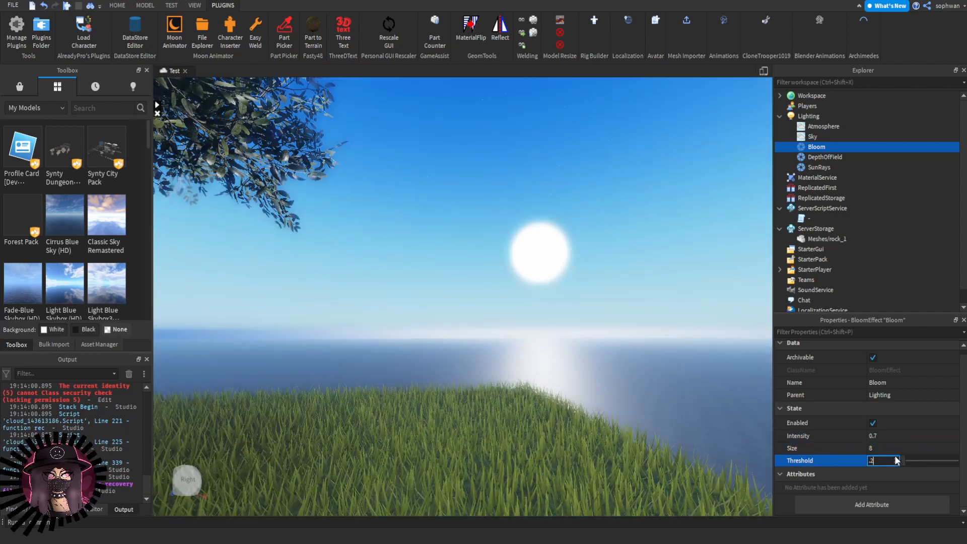
key(Return)
click(896, 460)
text(1)
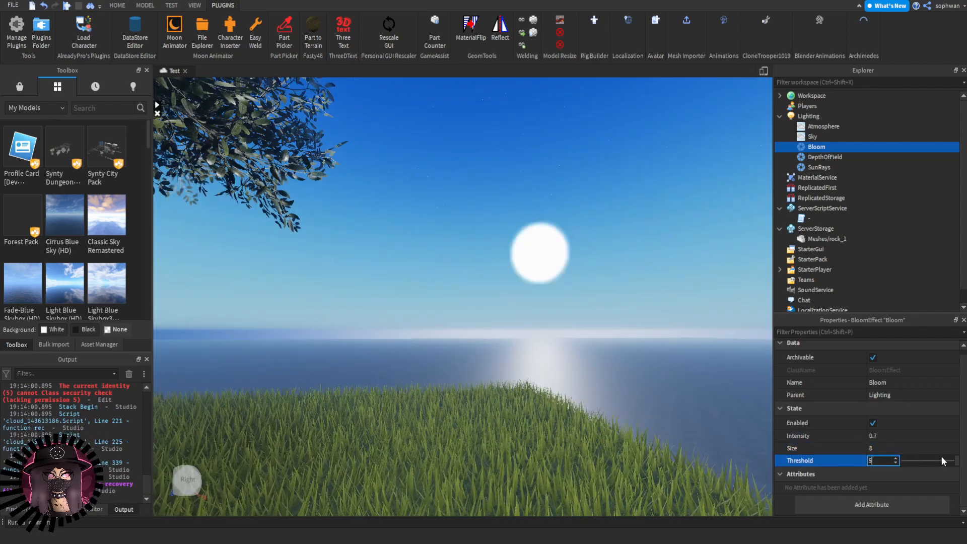
right_drag(474, 314, 461, 328)
key(ctrl+y)
key(ctrl+z)
key(ctrl+y)
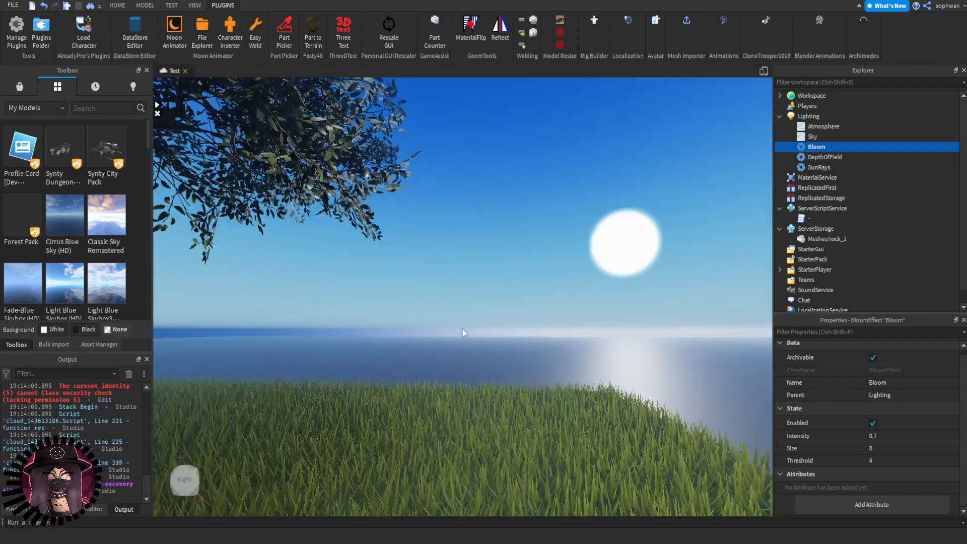
- Lower Bloom's Threshold to roughly the middle of its range and check the trees and log
click(957, 459)
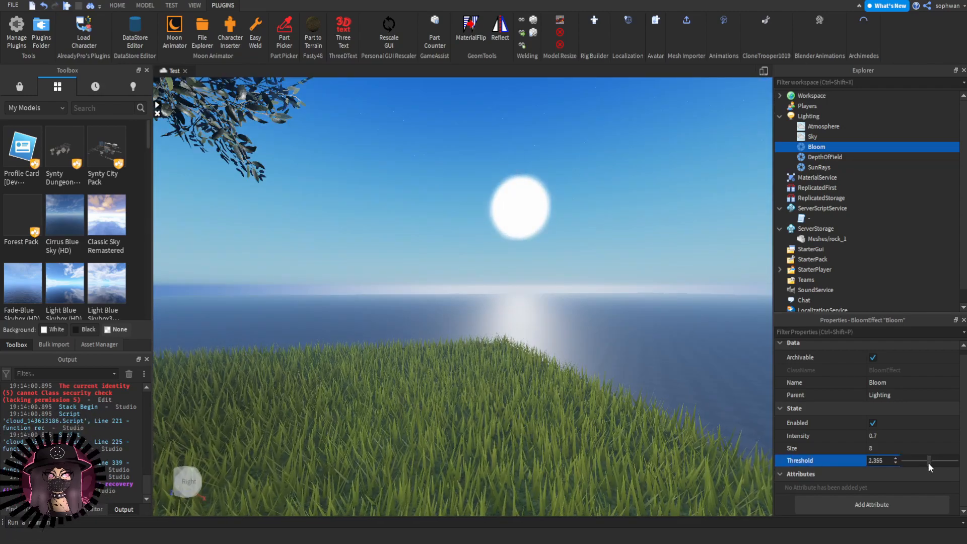
drag(929, 463, 924, 462)
click(546, 363)
right_drag(546, 363, 546, 363)
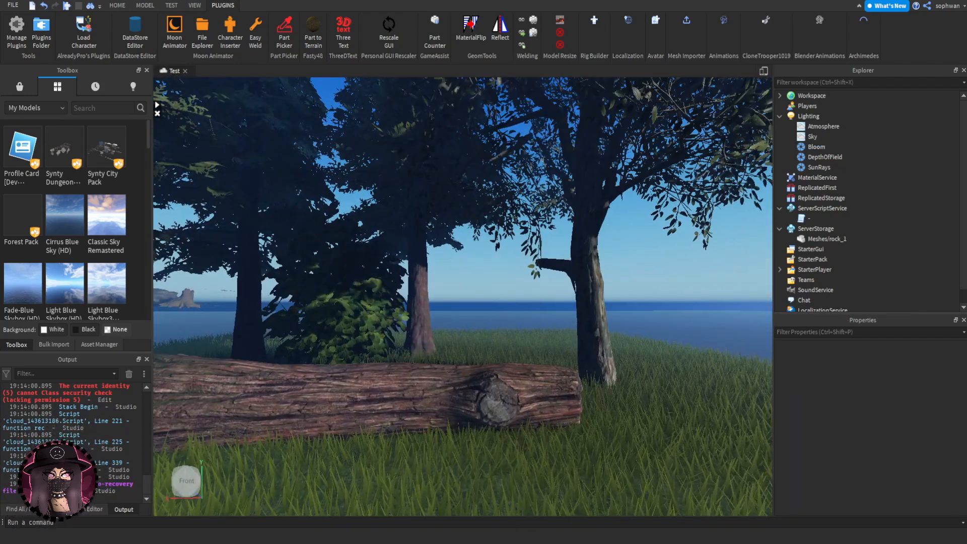
right_drag(498, 295, 498, 295)
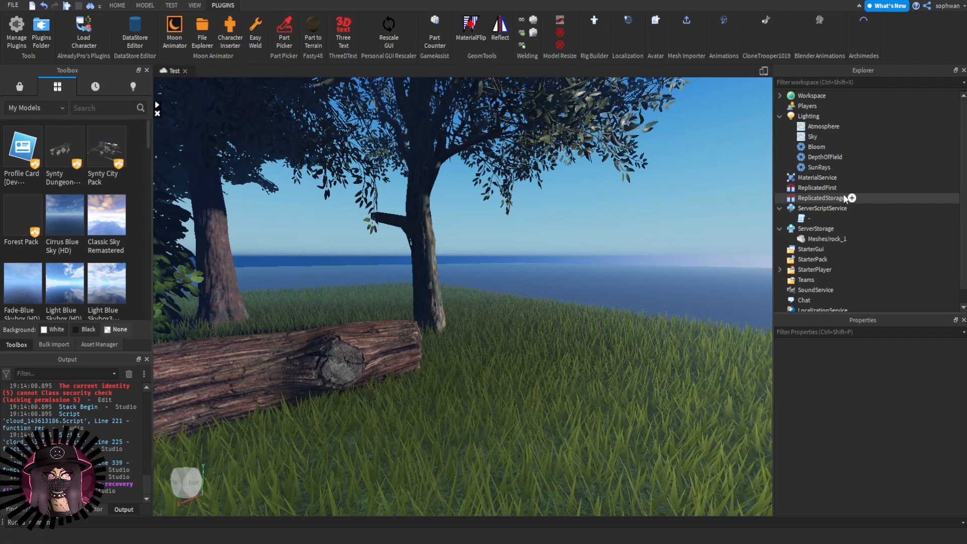
- Add a ColorCorrectionEffect to Lighting
click(826, 116)
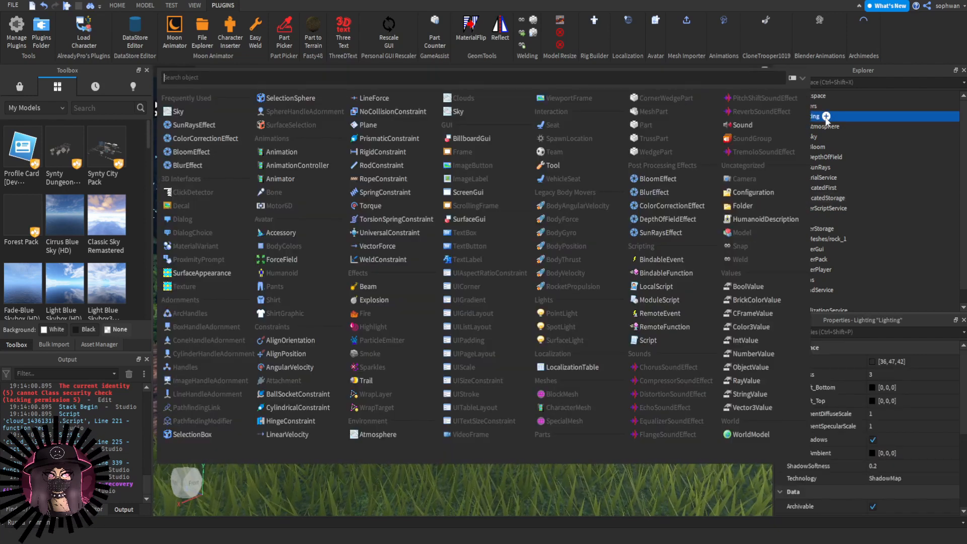
text(colo)
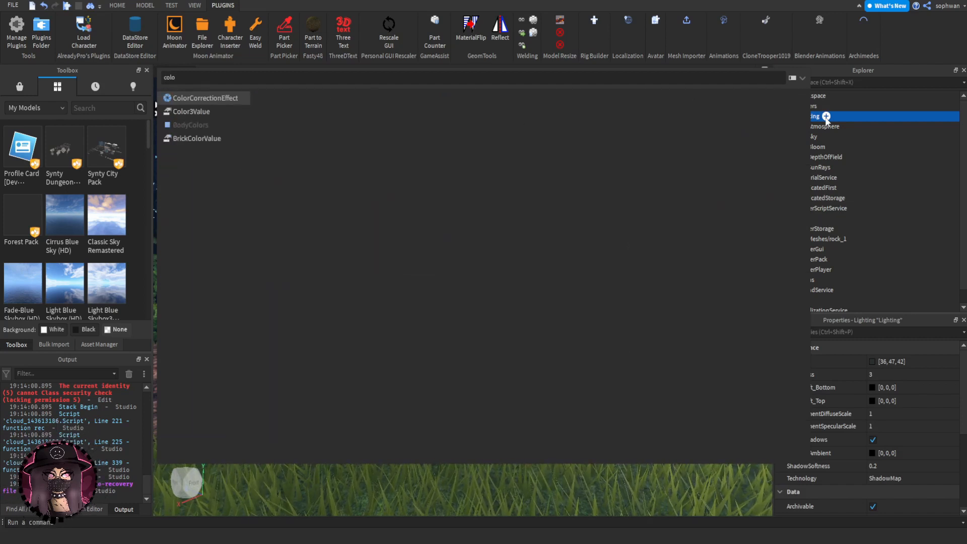
key(Return)
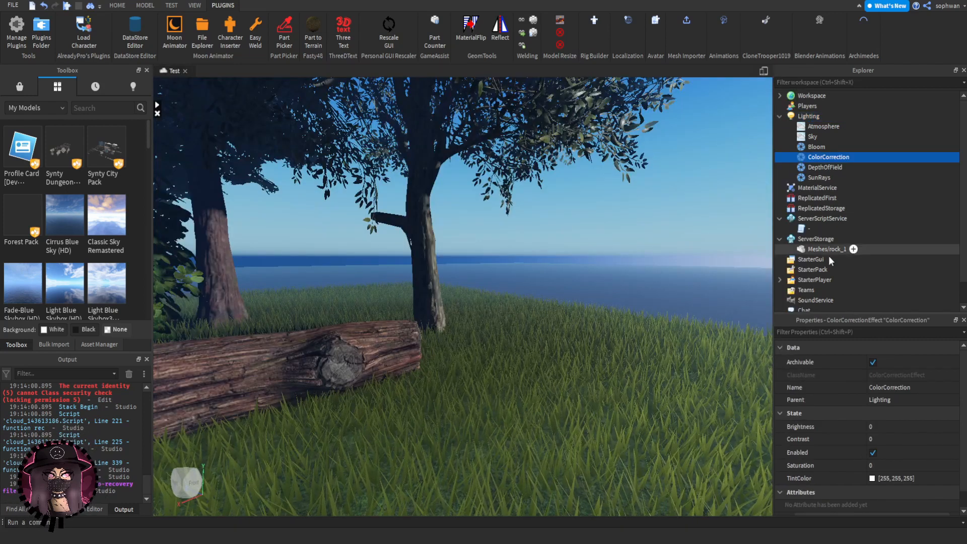
- Set ColorCorrection's Contrast to 0.05 and check the look of the trees, log and grass
scroll(914, 415, down, 1)
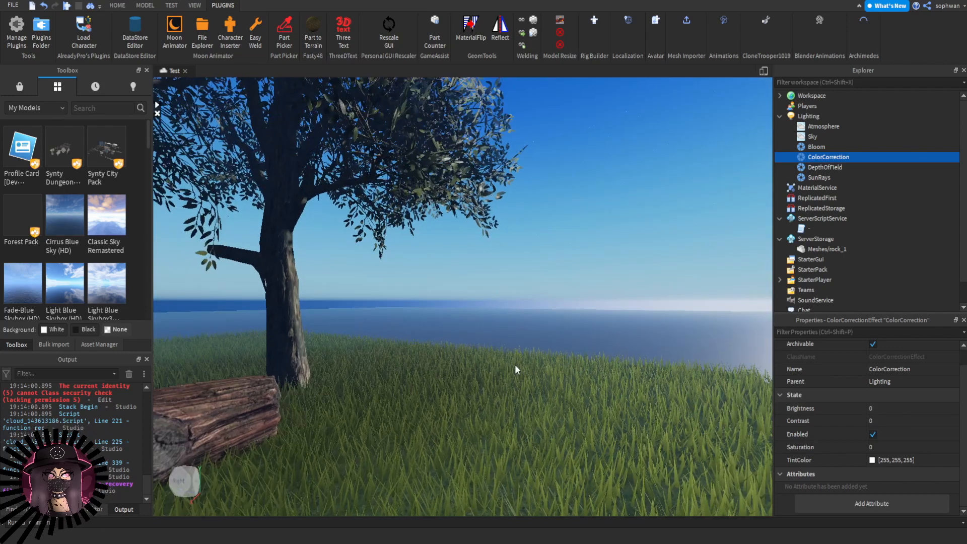
right_drag(549, 421, 557, 417)
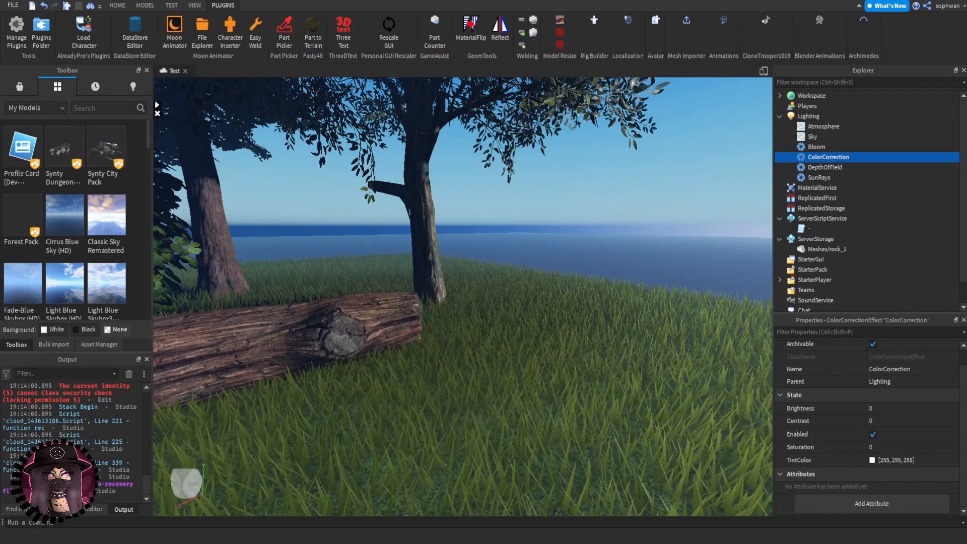
right_drag(643, 342, 643, 343)
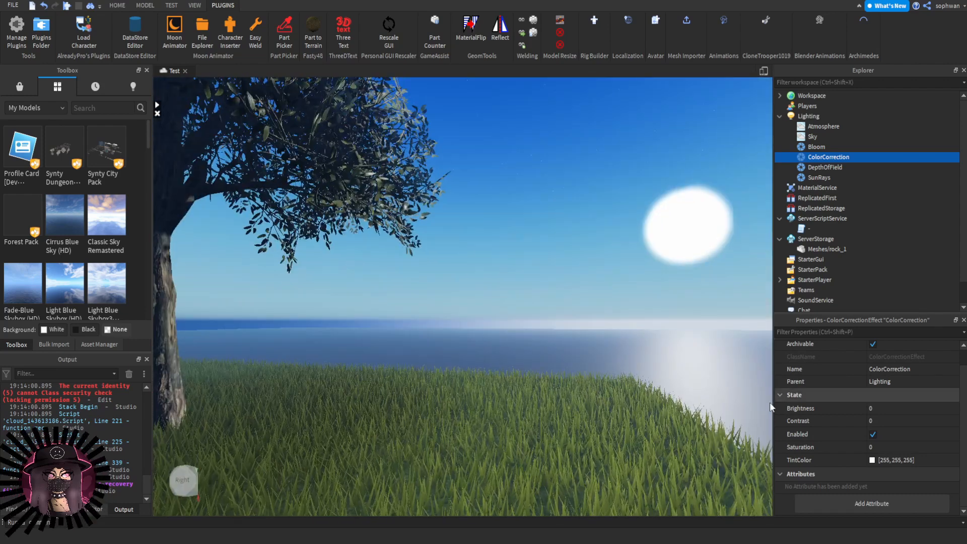
click(877, 421)
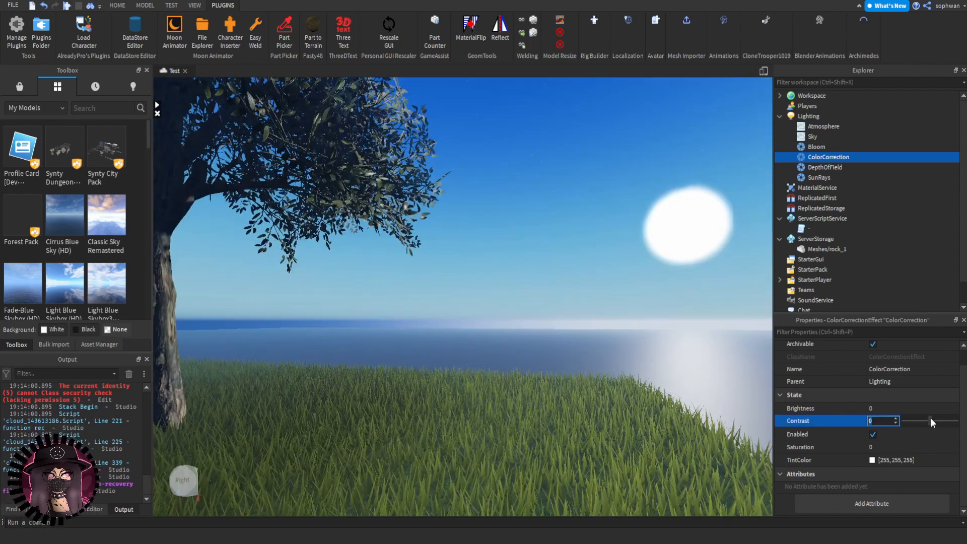
drag(930, 419, 934, 422)
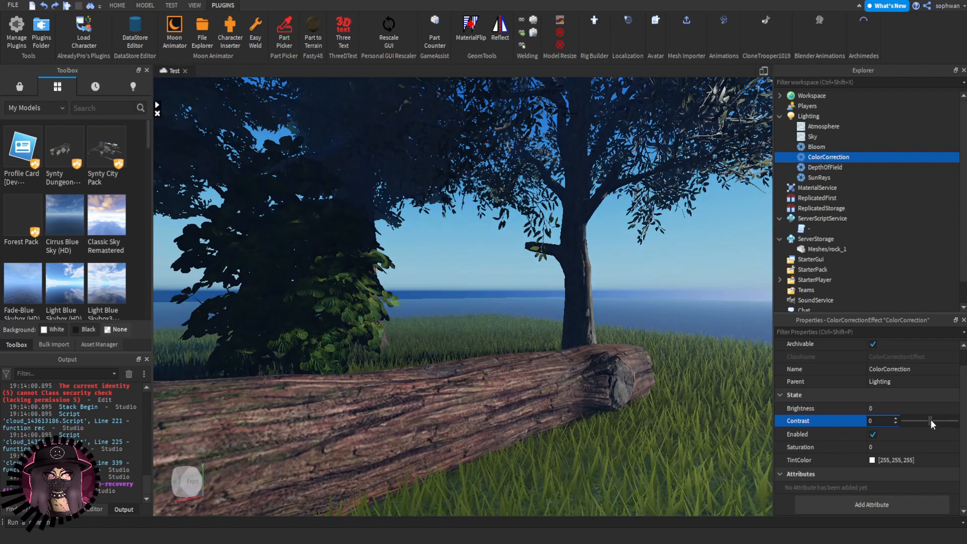
mouse_move(930, 419)
mouse_down()
mouse_move(904, 422)
mouse_move(930, 421)
mouse_up()
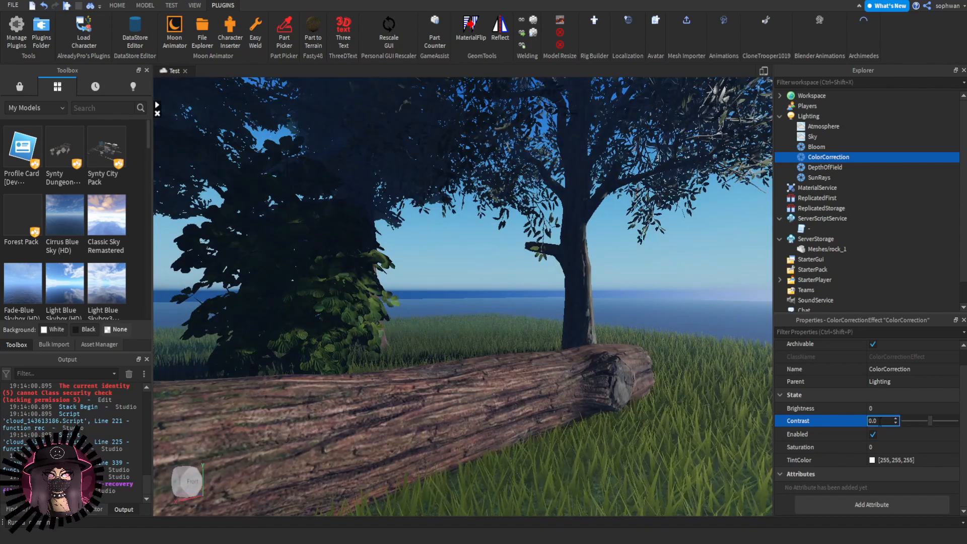
text(5)
key(Return)
right_drag(600, 303, 603, 304)
key(d)
key(a)
key(d)
key(s)
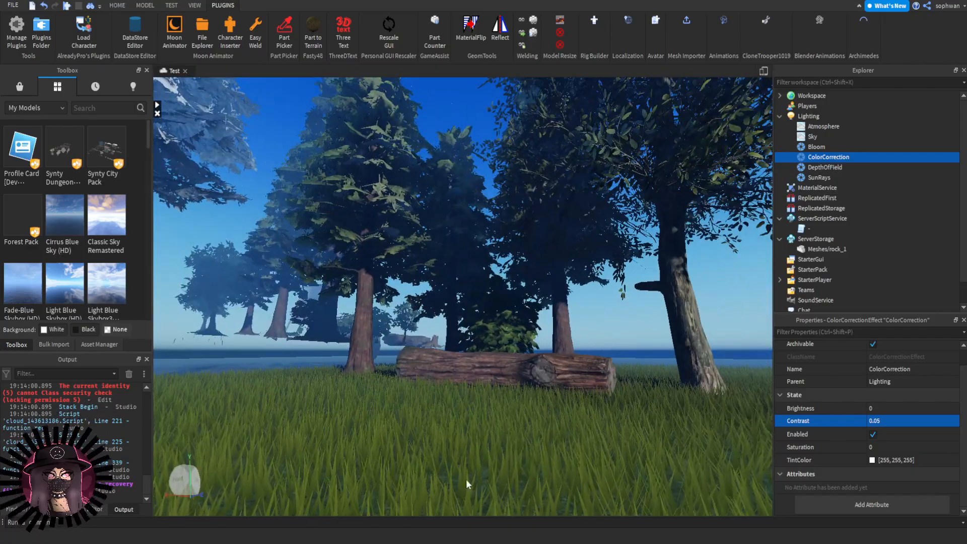
scroll(483, 347, up, 3)
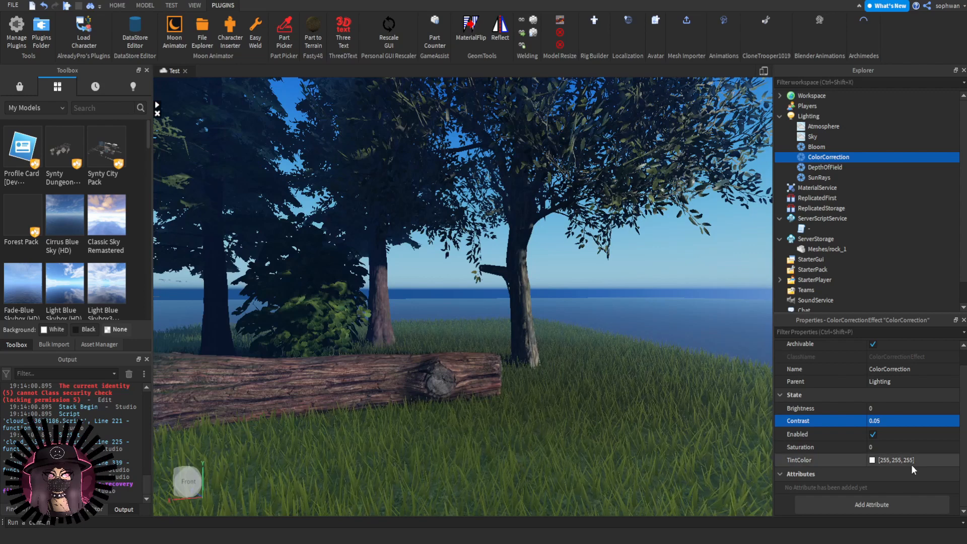
- Try ColorCorrection's Saturation at 2 and check the colours around the log
click(886, 448)
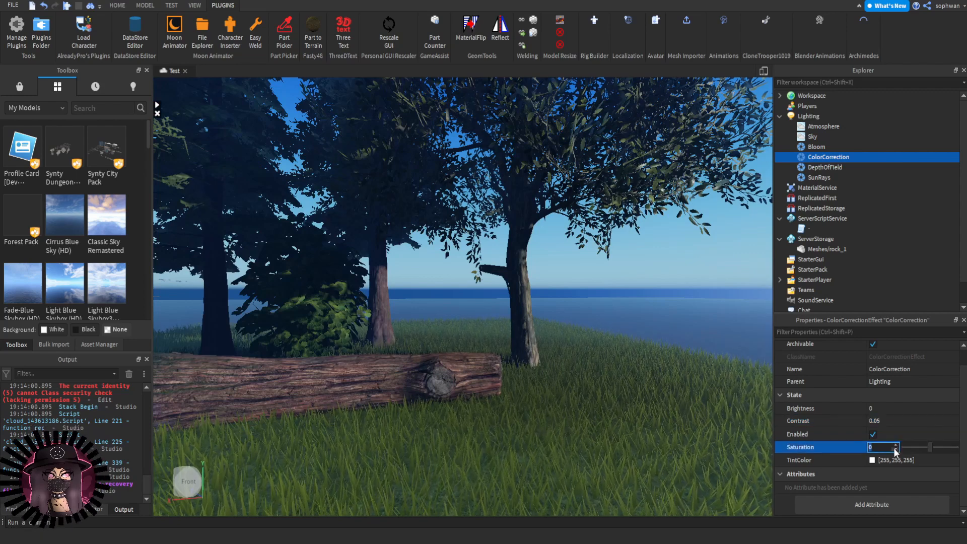
text(2)
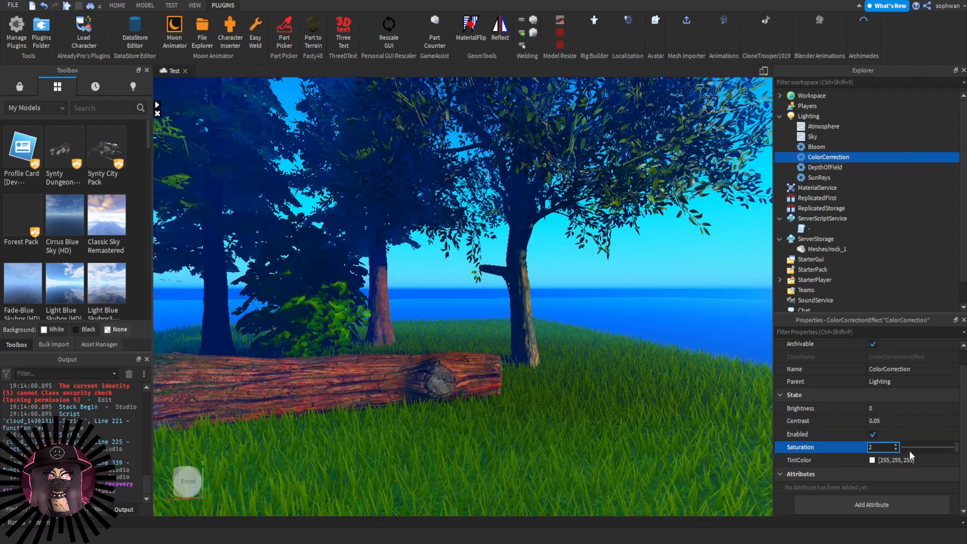
click(525, 404)
scroll(525, 404, up, 4)
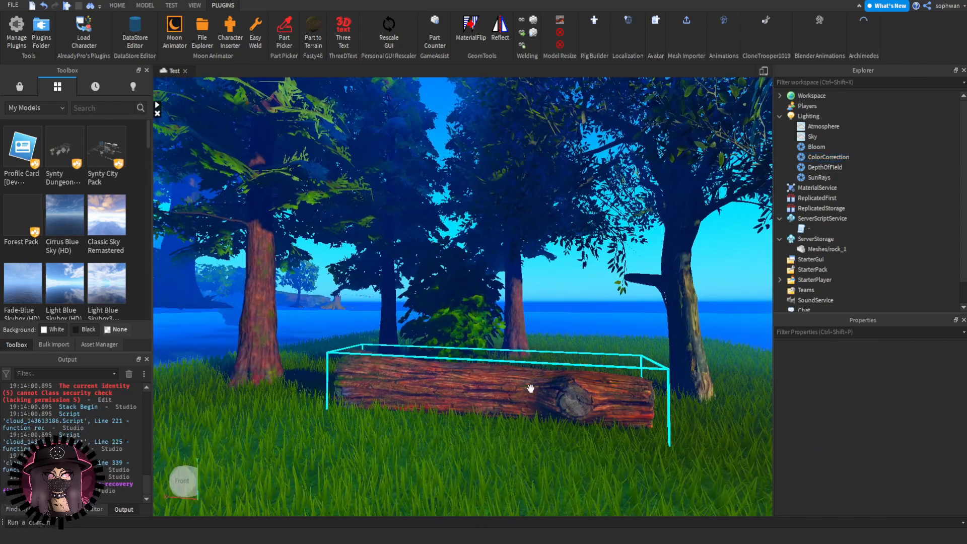
- Set ColorCorrection's Saturation to 0.1 after trying 0 and 0.2
click(820, 158)
click(893, 464)
text(0)
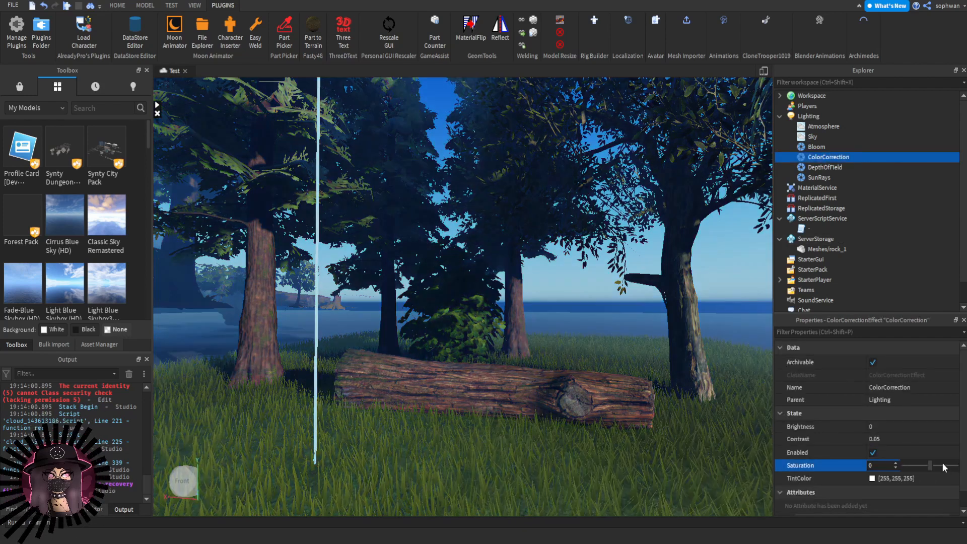
drag(929, 466, 934, 467)
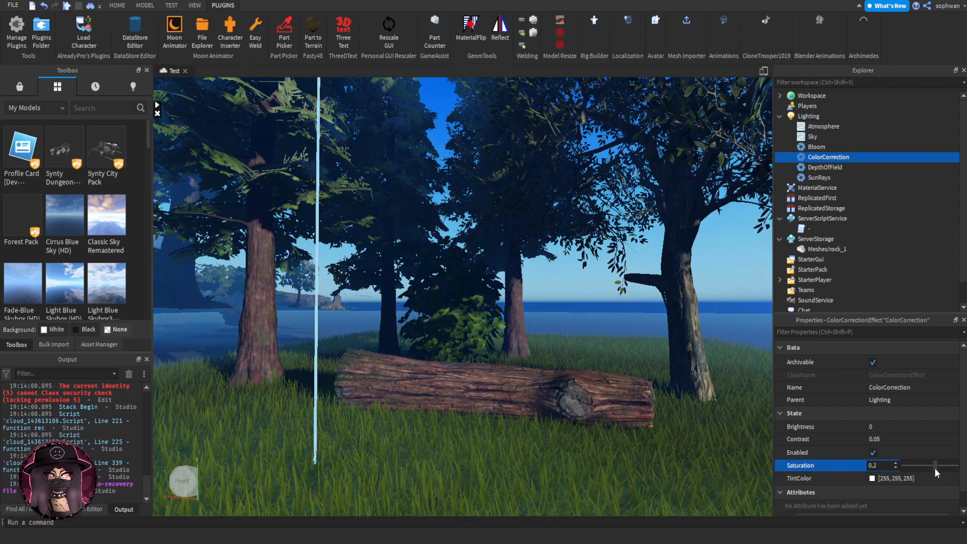
drag(935, 468, 933, 467)
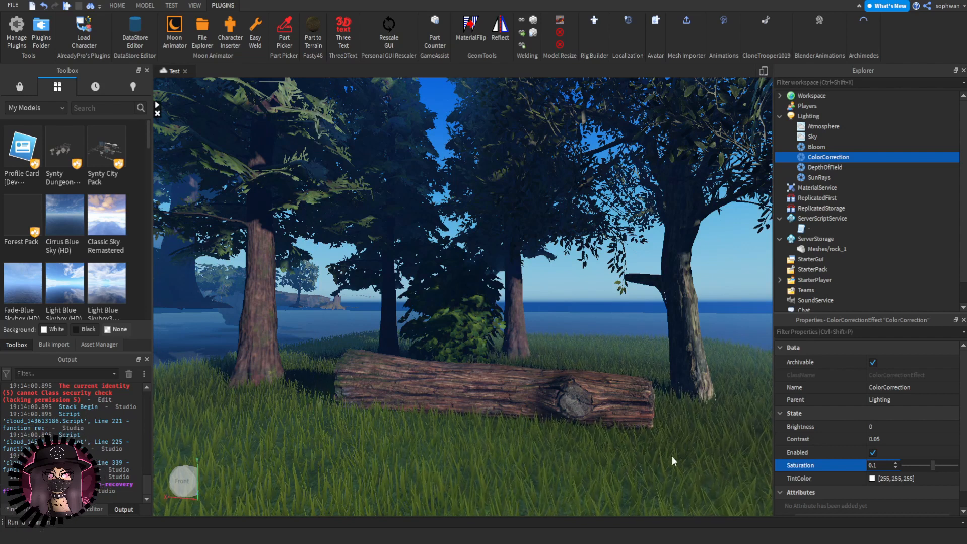
- Try red and purple tint colours on the ColorCorrection effect and cancel the colour choice
click(872, 478)
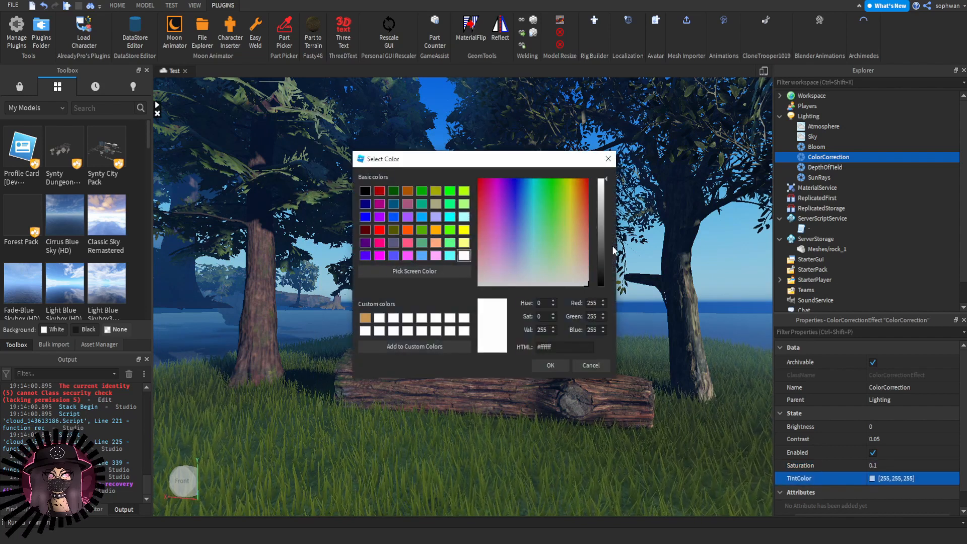
drag(608, 252, 604, 178)
drag(566, 251, 629, 250)
drag(703, 333, 602, 247)
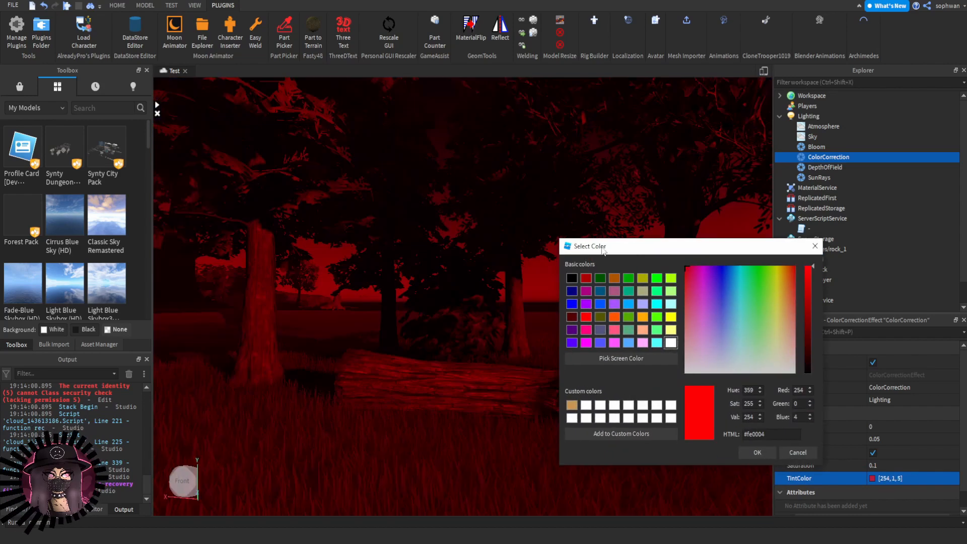
drag(805, 223, 715, 234)
click(800, 453)
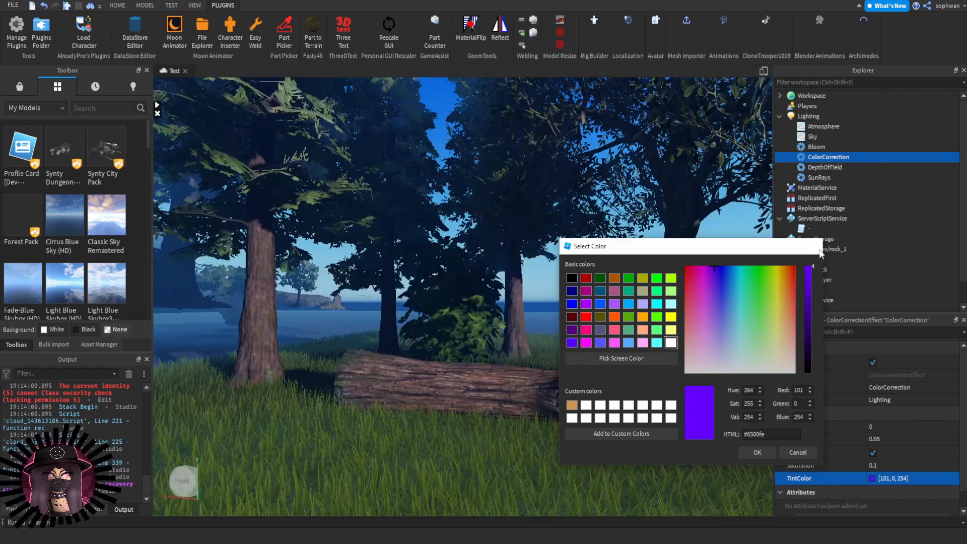
- Enable the DepthOfField effect in Lighting while viewing the log and the trees behind it
scroll(817, 472, down, 1)
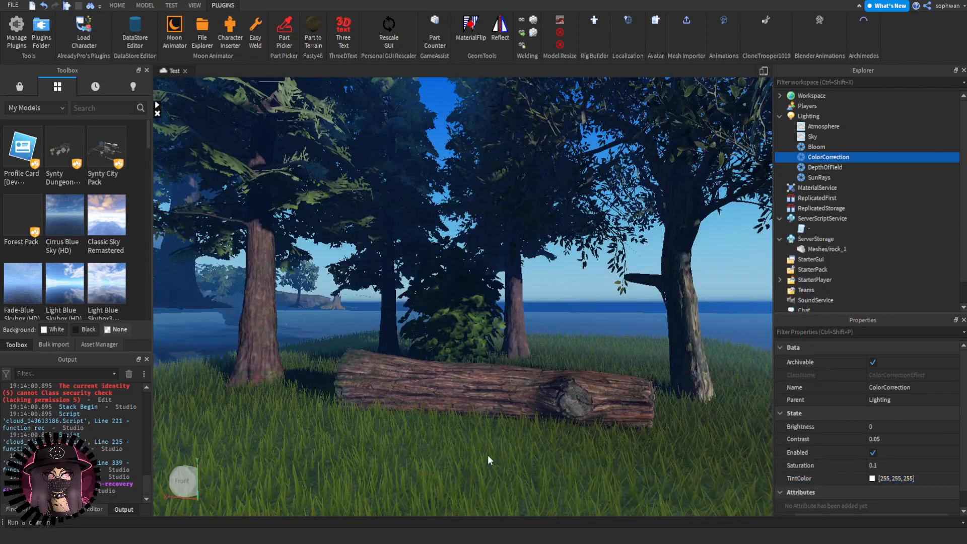
click(824, 167)
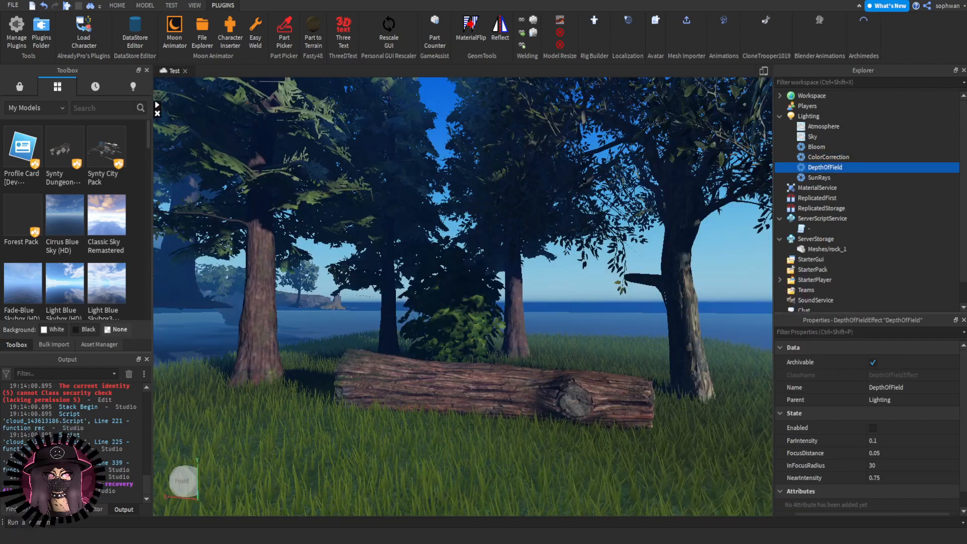
scroll(593, 265, up, 3)
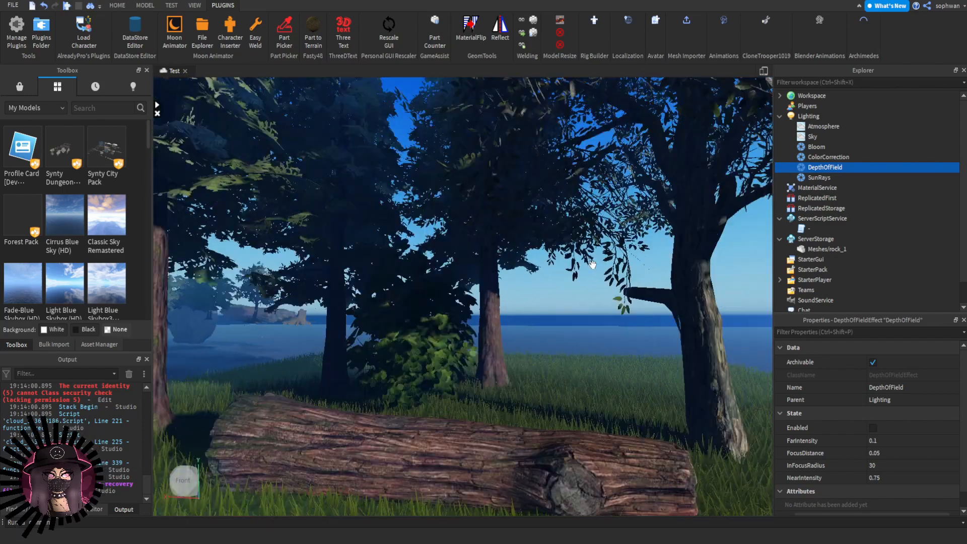
scroll(593, 264, up, 5)
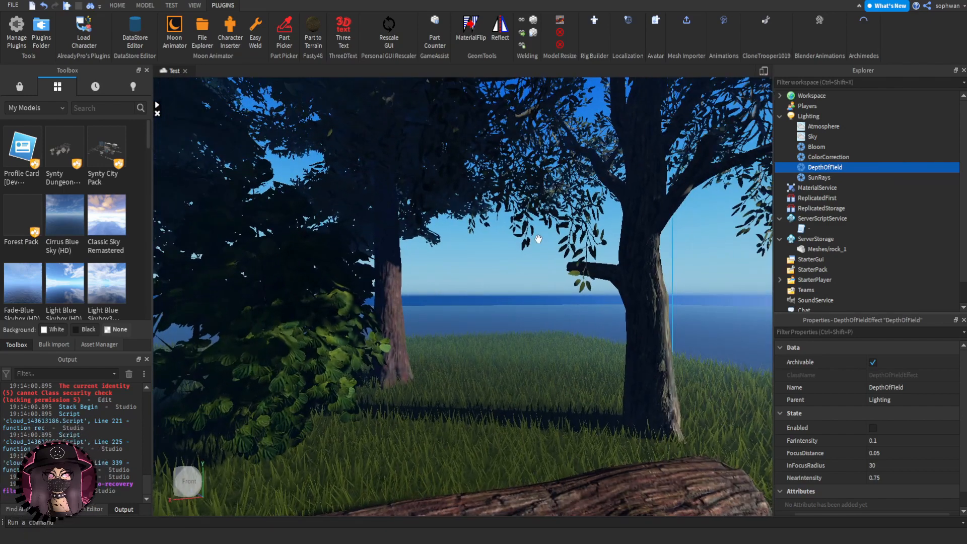
scroll(516, 307, down, 5)
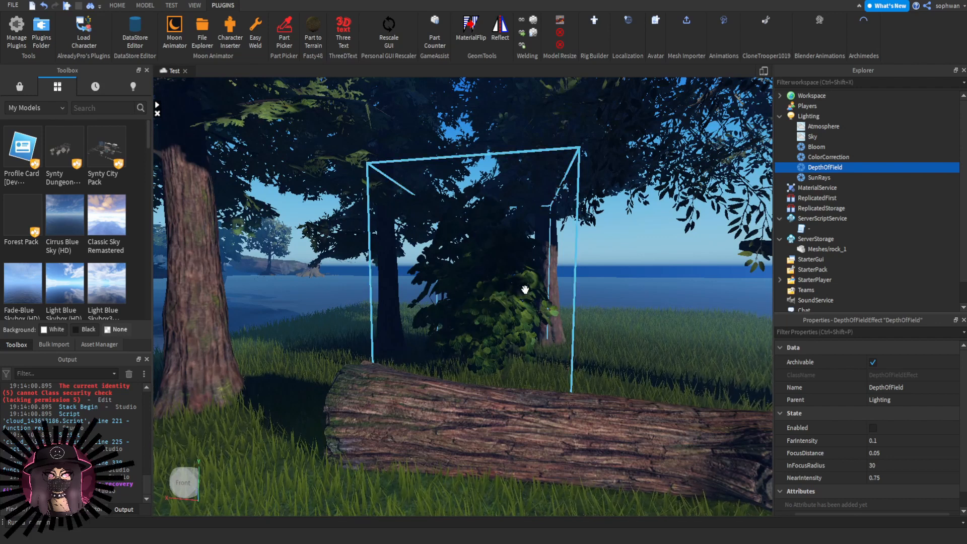
click(808, 158)
click(806, 169)
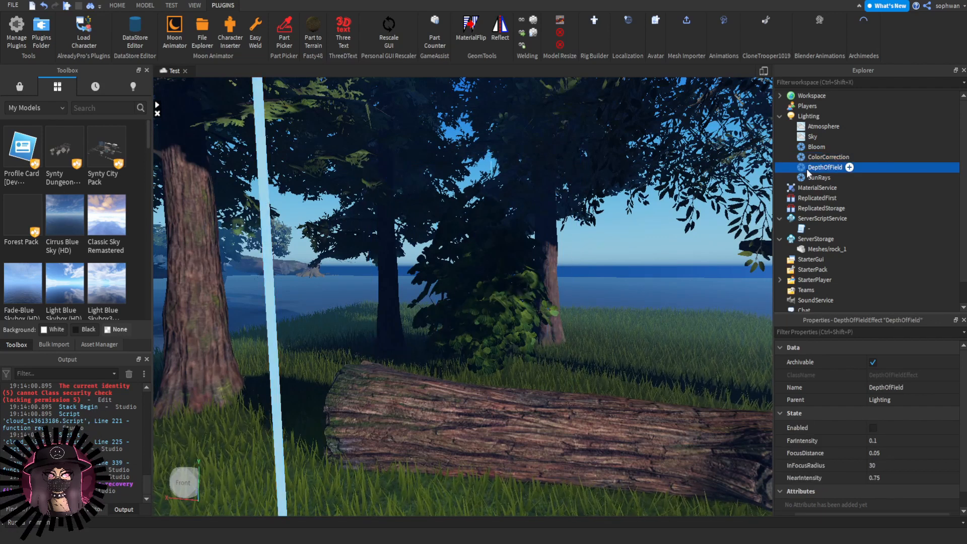
scroll(842, 386, down, 1)
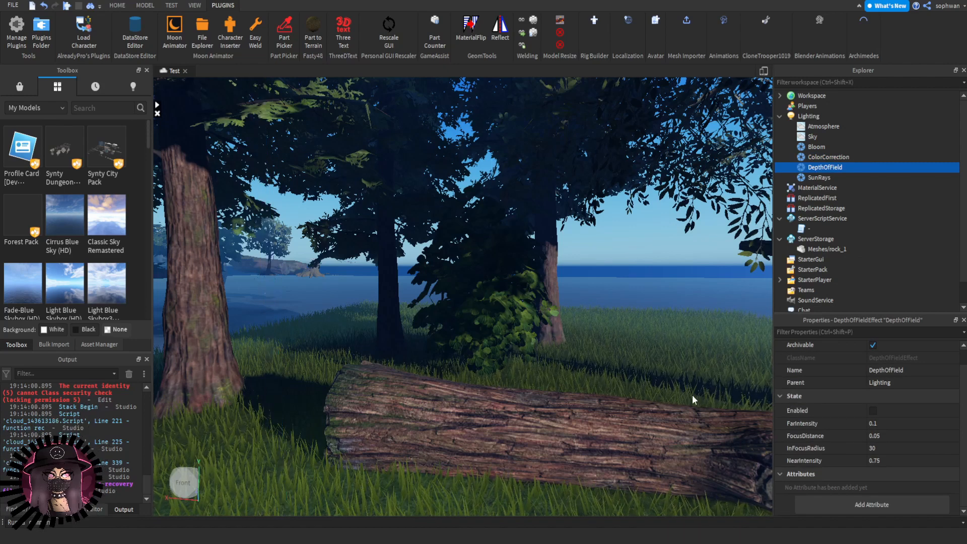
click(873, 411)
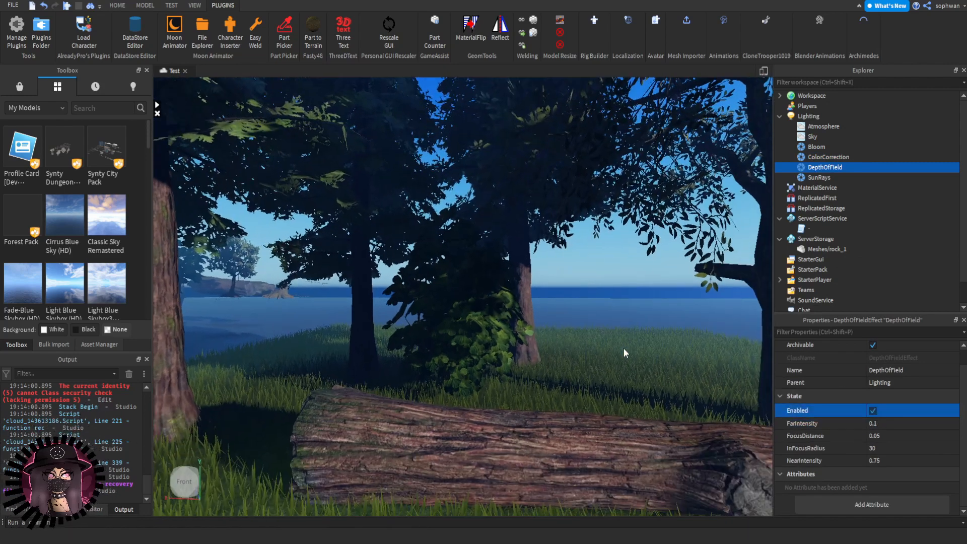
- Open DepthOfField's FarIntensity value and examine the background blur around the log and trees from different angles
scroll(624, 349, down, 1)
click(901, 422)
scroll(510, 358, up, 1)
right_drag(511, 358, 508, 378)
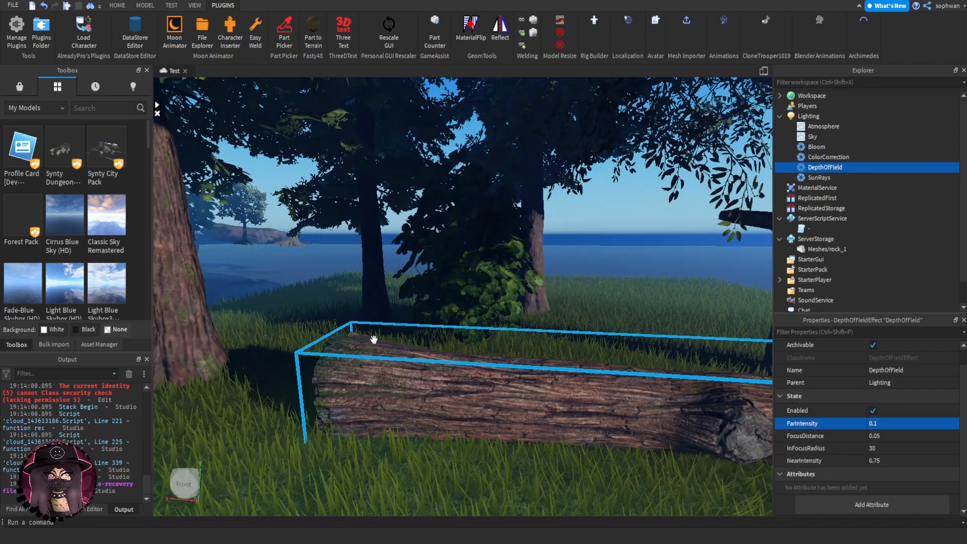
right_drag(505, 231, 504, 201)
mouse_move(451, 281)
right_down()
mouse_move(393, 287)
mouse_move(452, 281)
mouse_move(436, 283)
right_up()
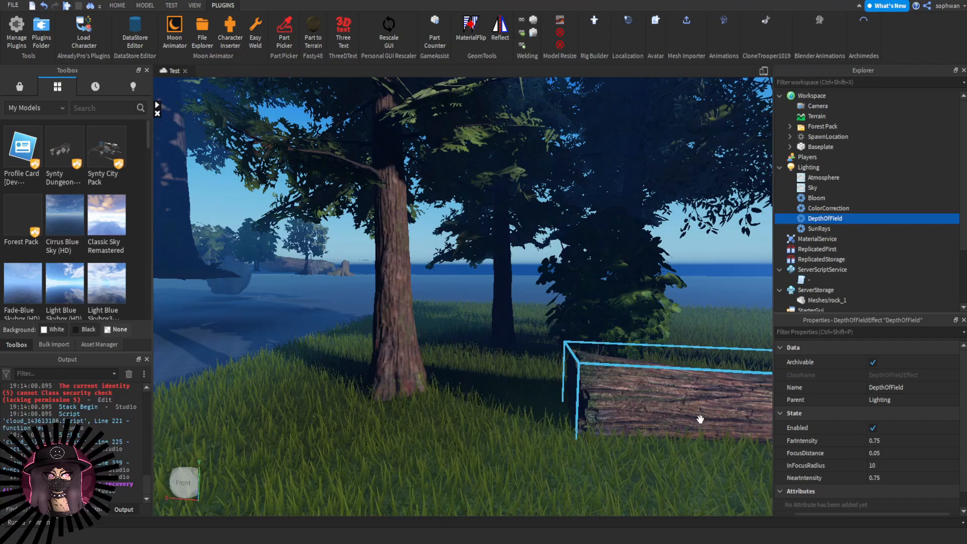
- Turn the DepthOfField effect off and back on to compare the blur of the trees and sea behind the log
right_drag(445, 395, 545, 173)
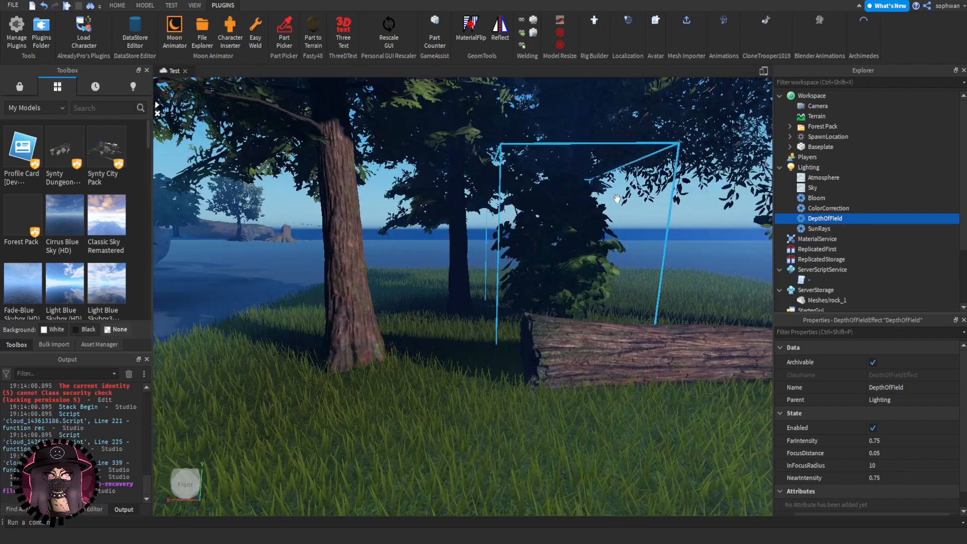
scroll(617, 346, down, 3)
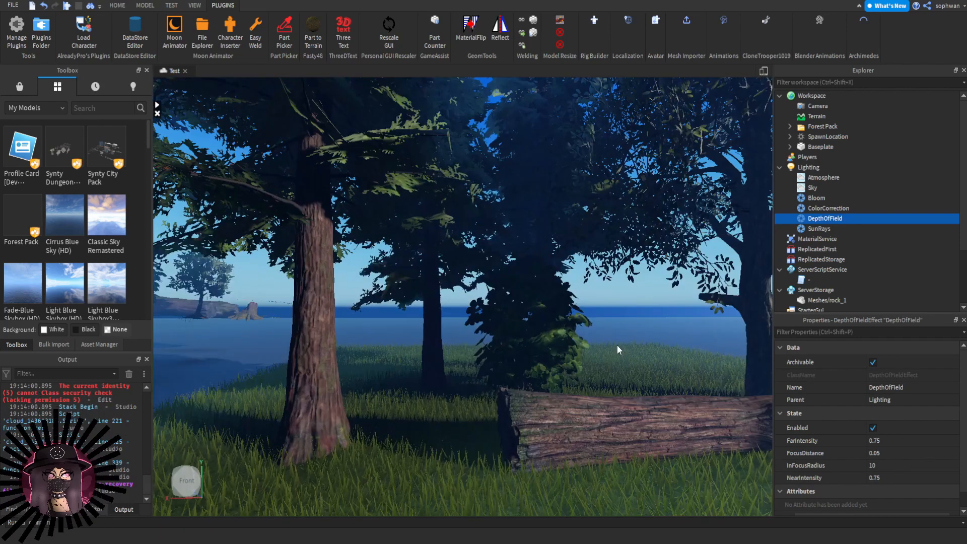
click(871, 429)
click(871, 430)
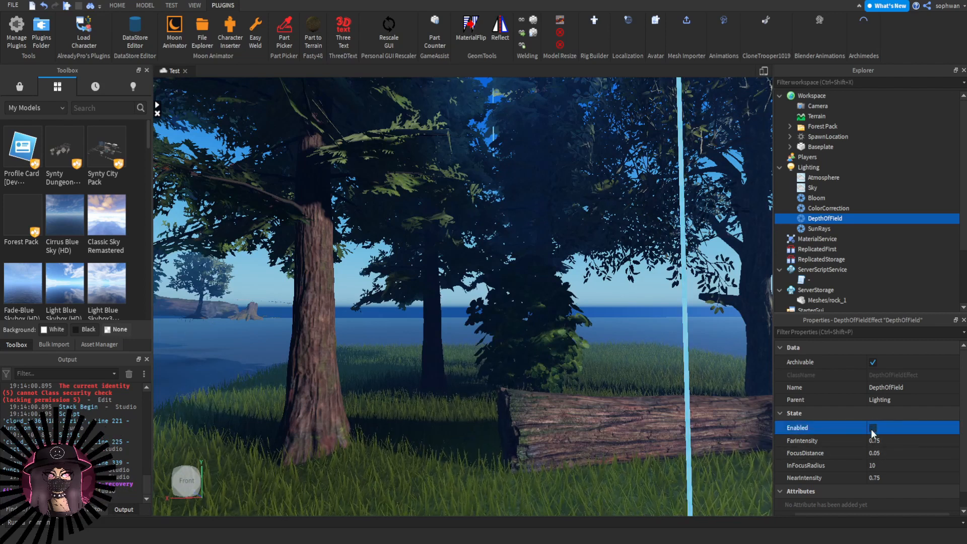
- Try lowering DepthOfField's FarIntensity to 0.682 and check the background behind the log
scroll(856, 477, down, 2)
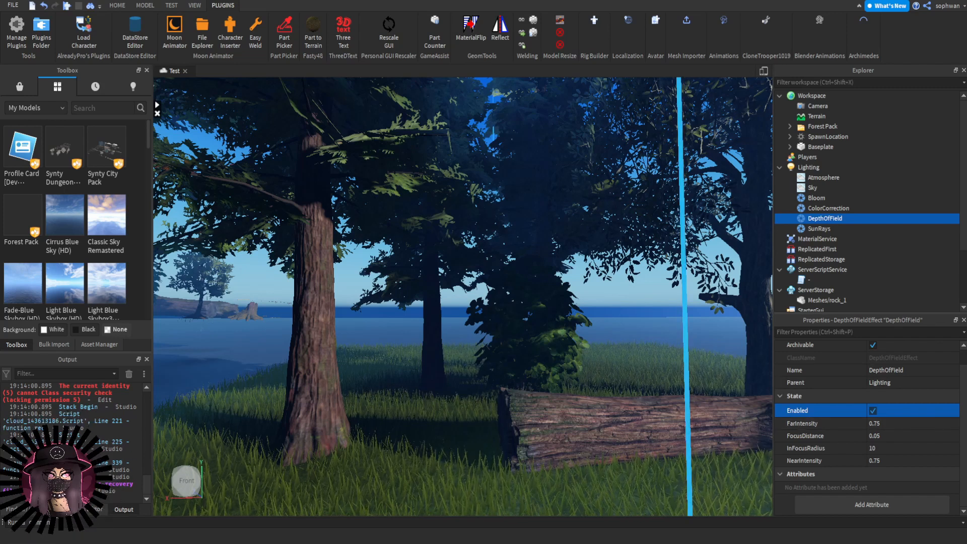
click(925, 424)
drag(942, 422, 940, 424)
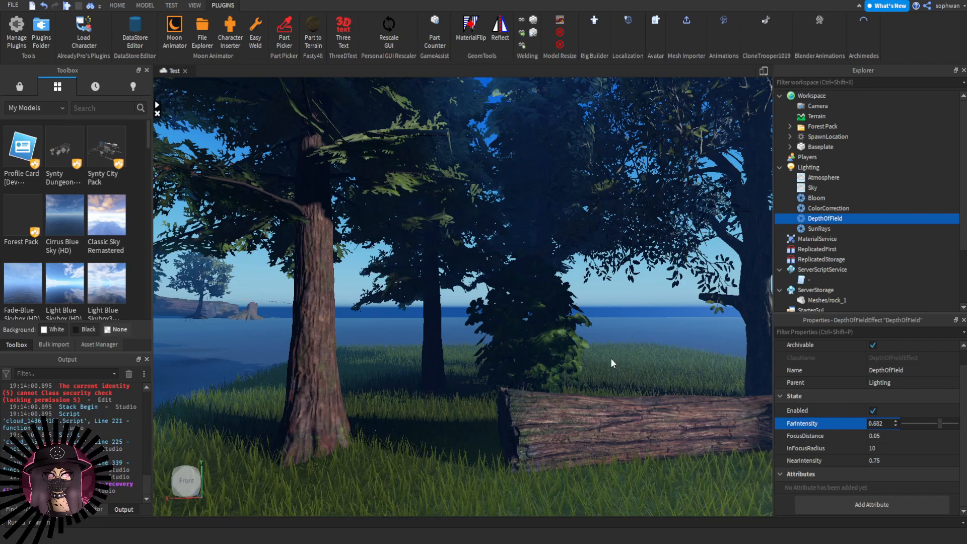
click(598, 335)
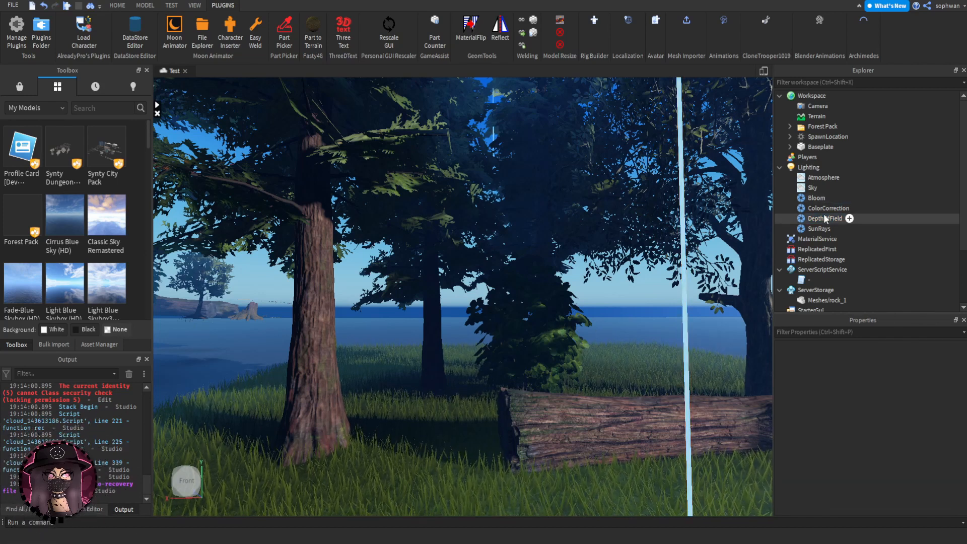
- Reselect the DepthOfField effect, collapse Workspace and set InFocusRadius to 50
click(846, 218)
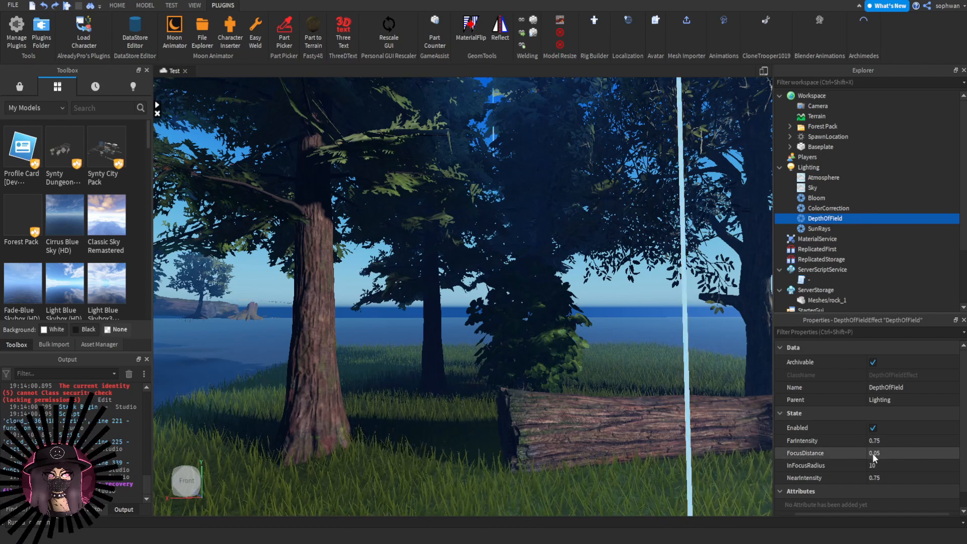
click(917, 452)
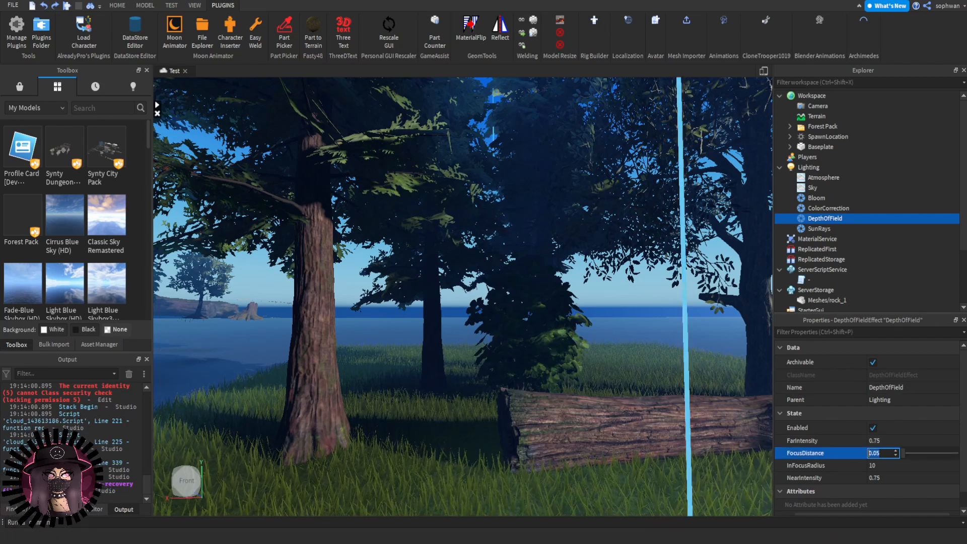
click(780, 96)
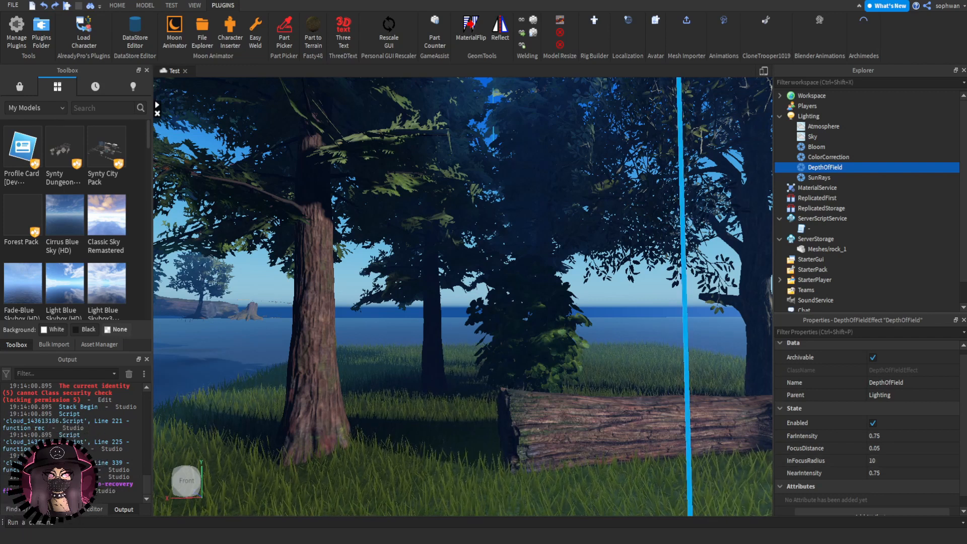
click(891, 460)
text(50)
key(Return)
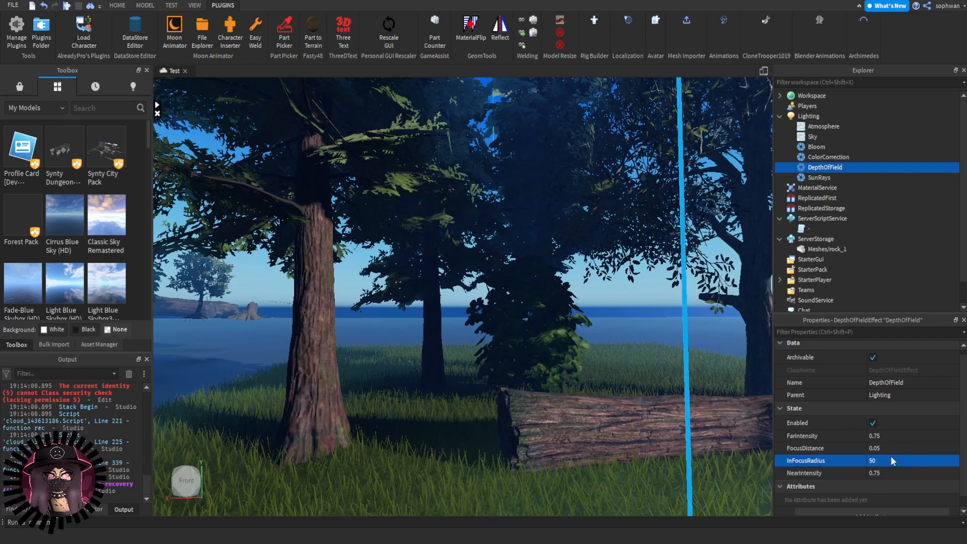
- Set DepthOfField's FocusDistance to 25 and NearIntensity to 0.5, and check the log and trees
click(890, 448)
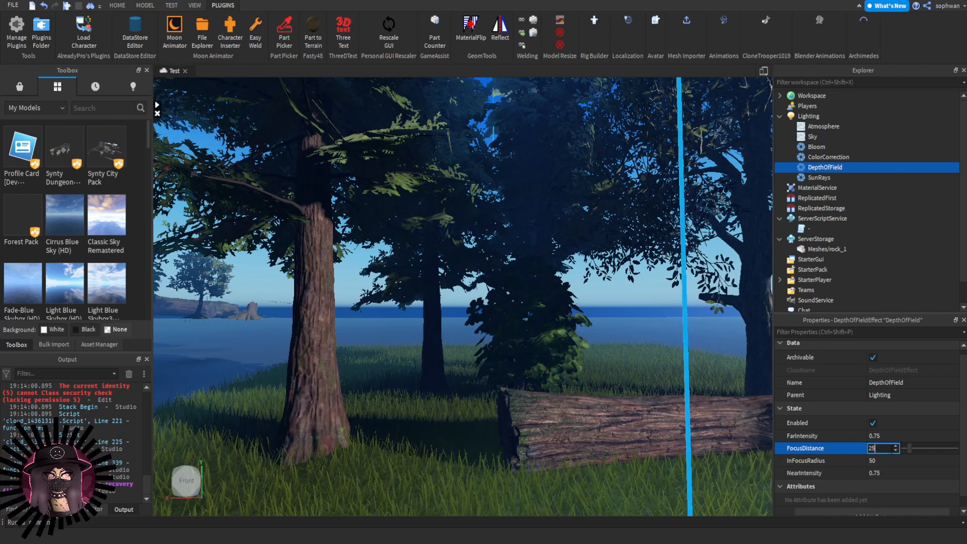
key(Return)
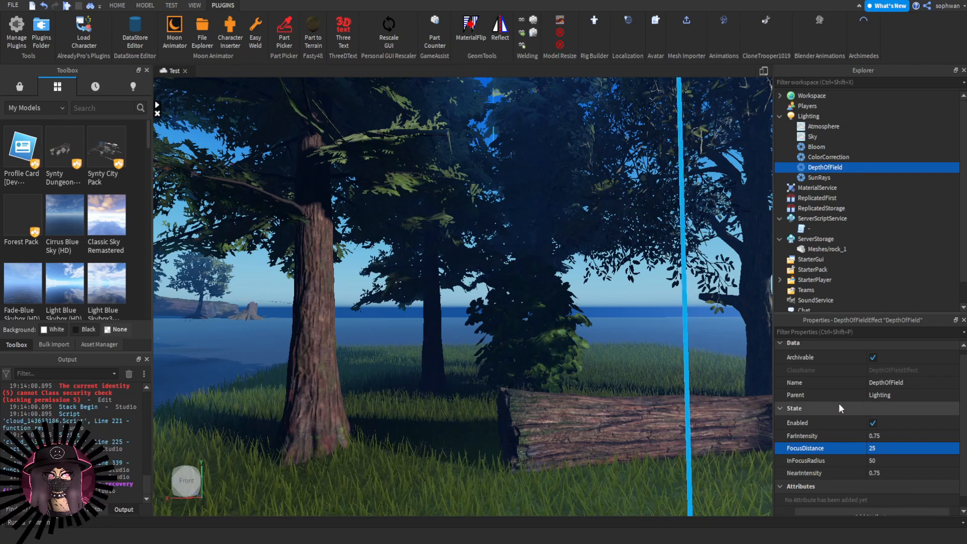
click(889, 473)
text(.5)
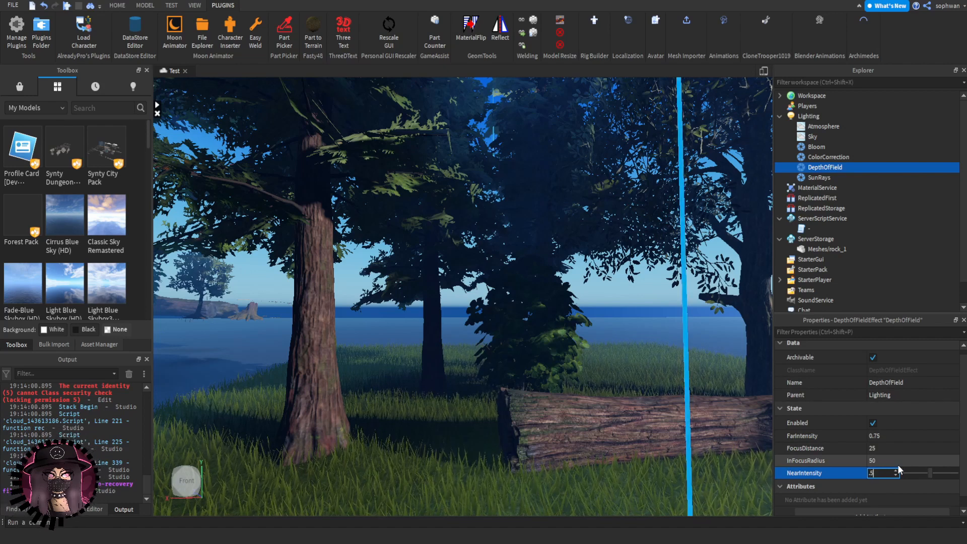
right_drag(588, 331, 588, 331)
key(d)
key(ctrl+z)
key(ctrl+y)
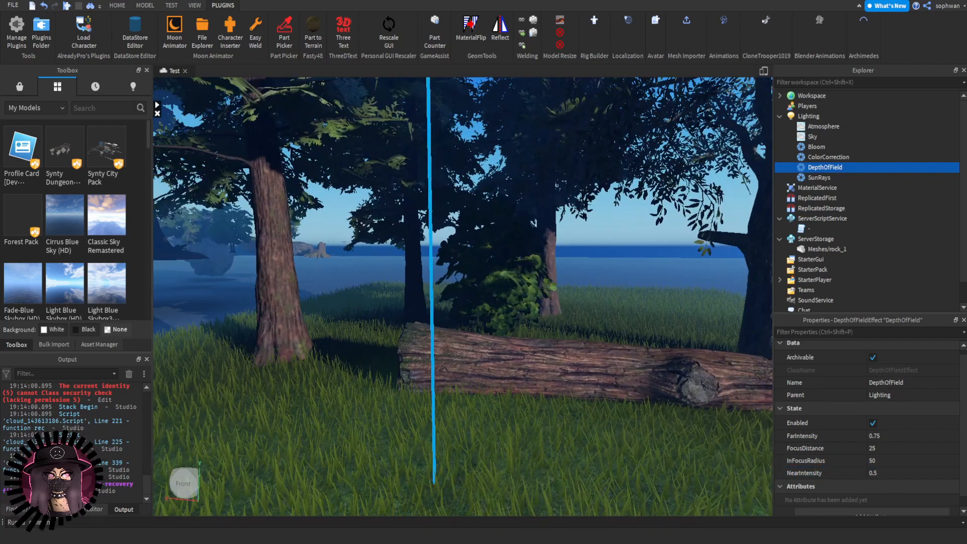
- Bring the sun into view, try editing the SunRays effect's Intensity and undo the edit
right_drag(680, 316, 680, 317)
key(a)
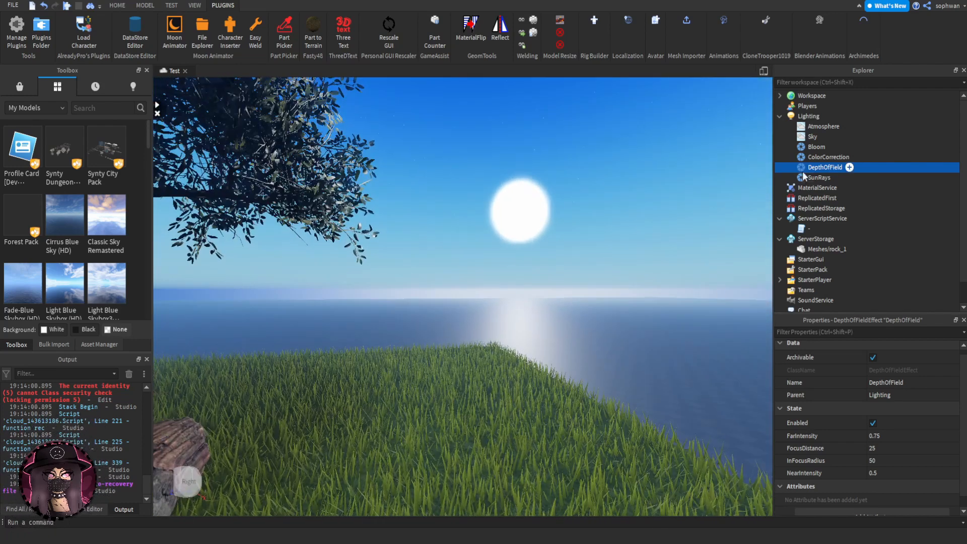
click(819, 178)
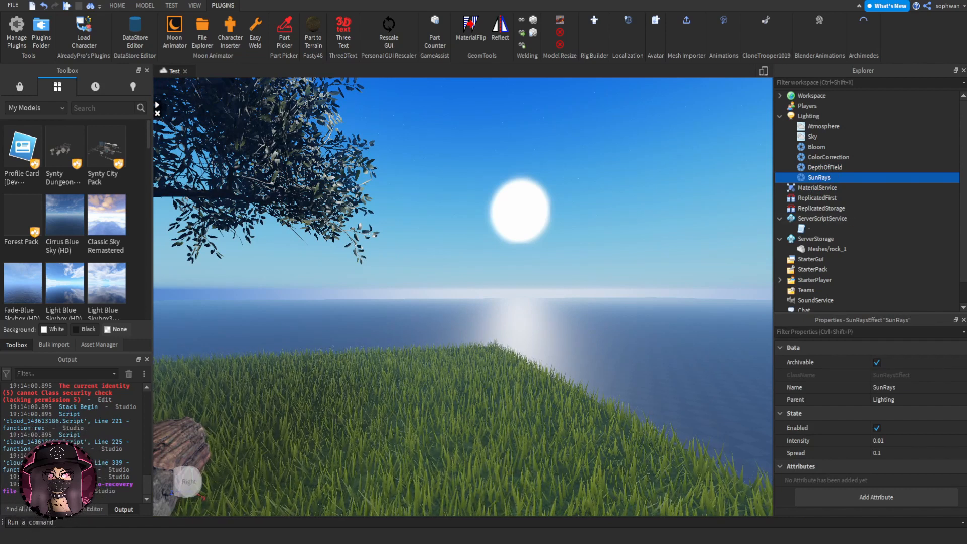
right_drag(680, 317, 679, 316)
click(883, 440)
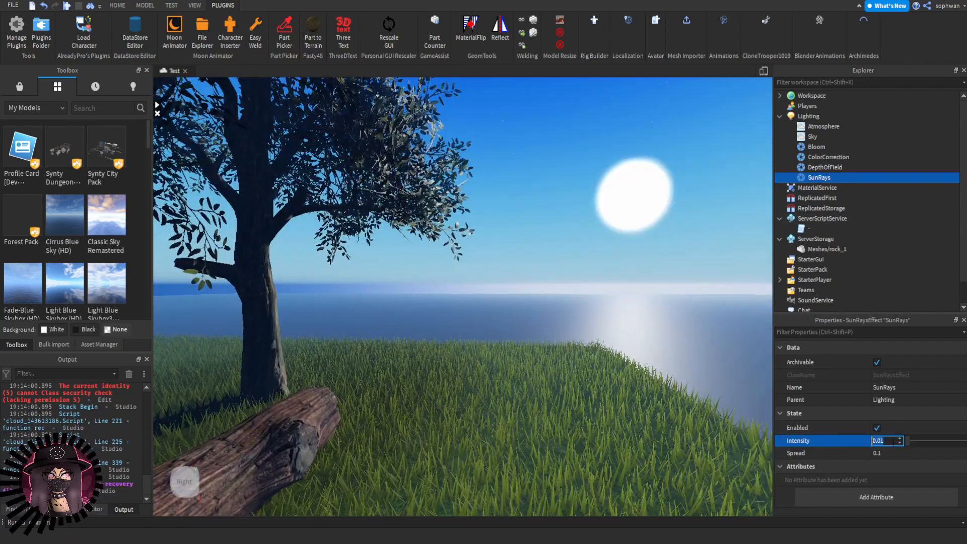
key(Return)
key(ctrl+z)
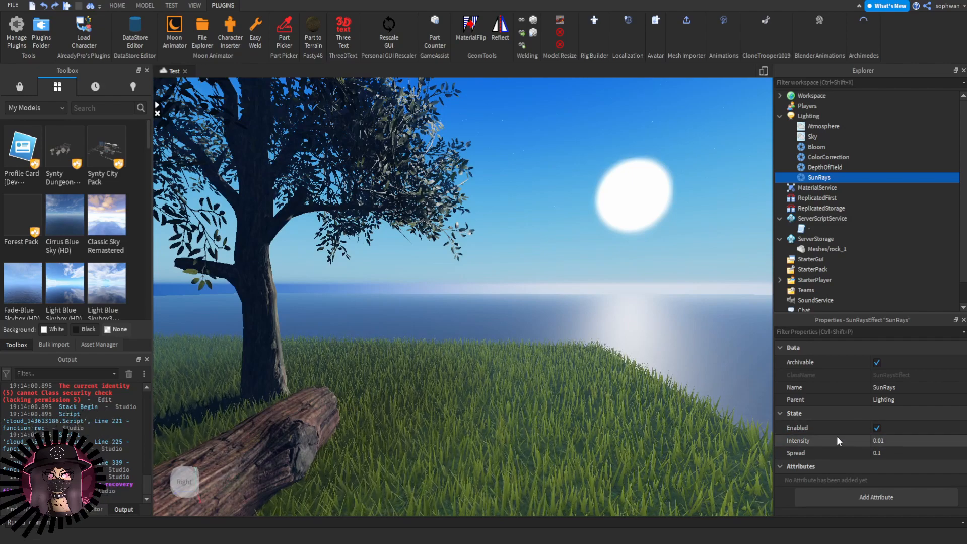
key(s)
right_drag(616, 376, 711, 255)
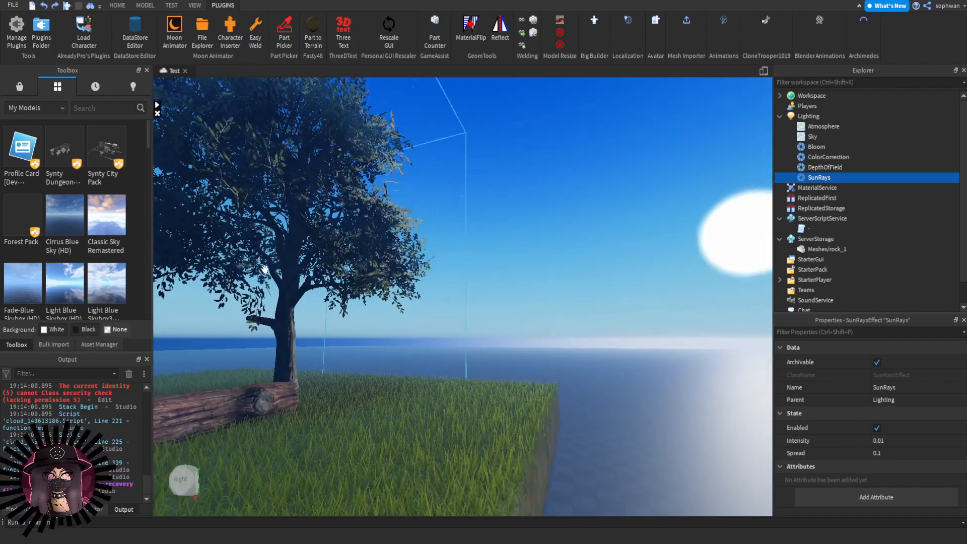
right_drag(503, 333, 494, 336)
key(s)
key(a)
drag(637, 307, 158, 136)
click(118, 7)
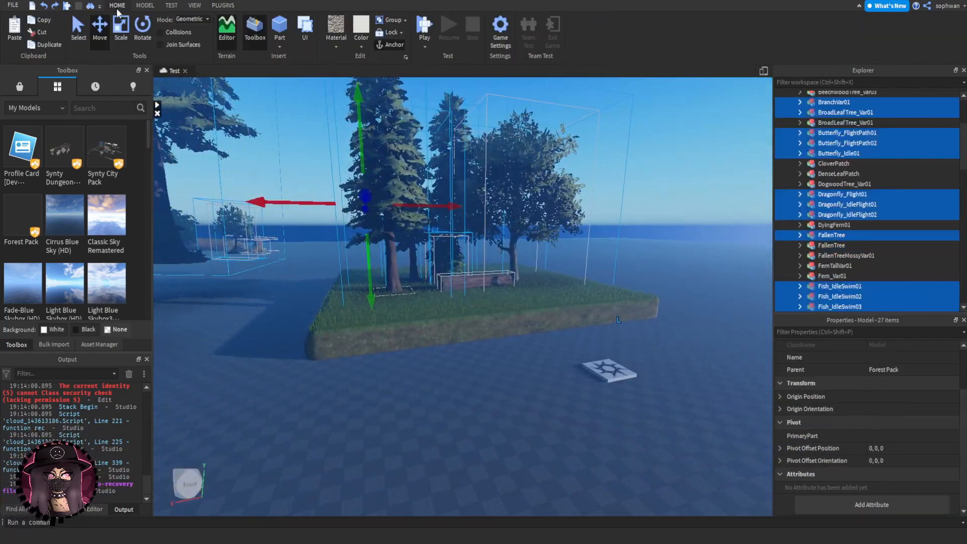
click(473, 396)
key(w)
right_drag(473, 395, 727, 281)
key(a)
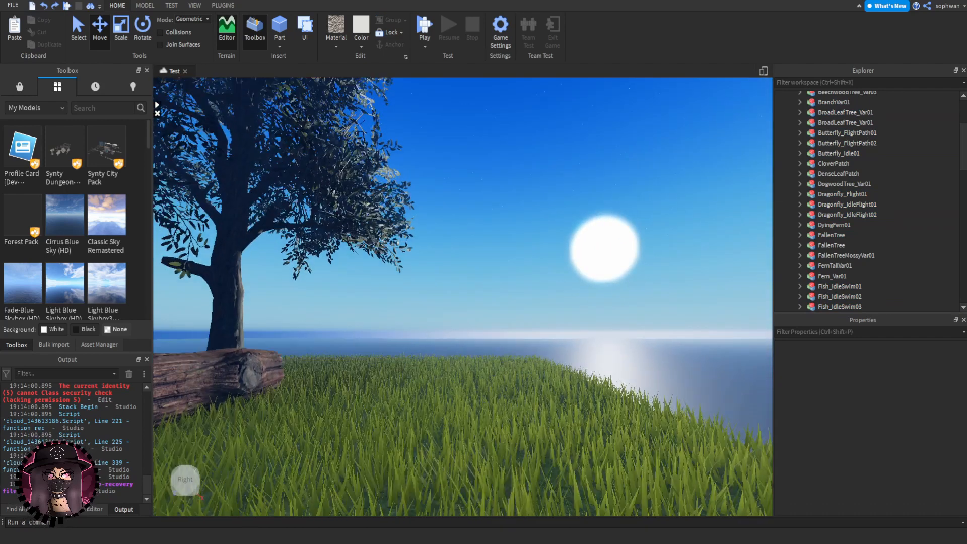
- Raise the Intensity of the SunRays effect in Lighting, check its Spread value and clear the selection
scroll(938, 93, up, 4)
click(780, 95)
click(810, 177)
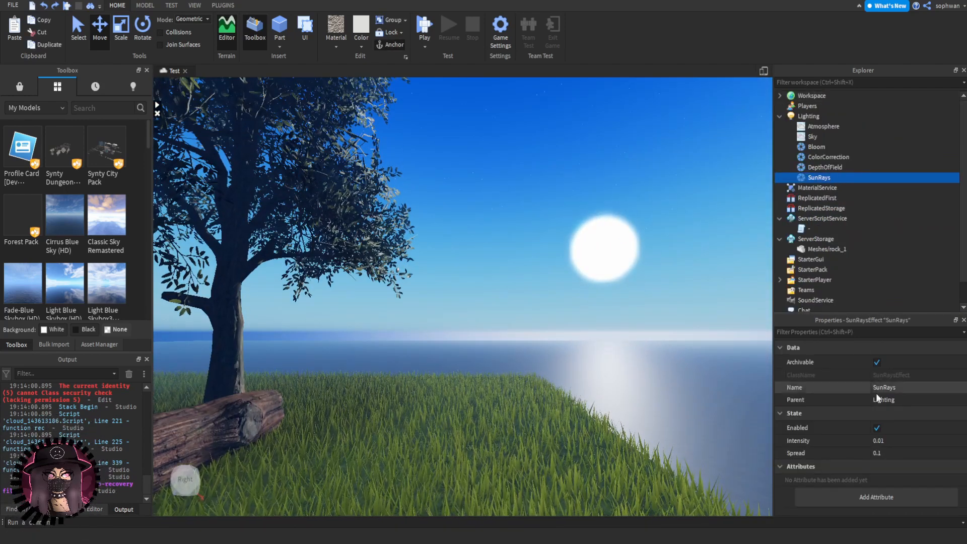
click(889, 442)
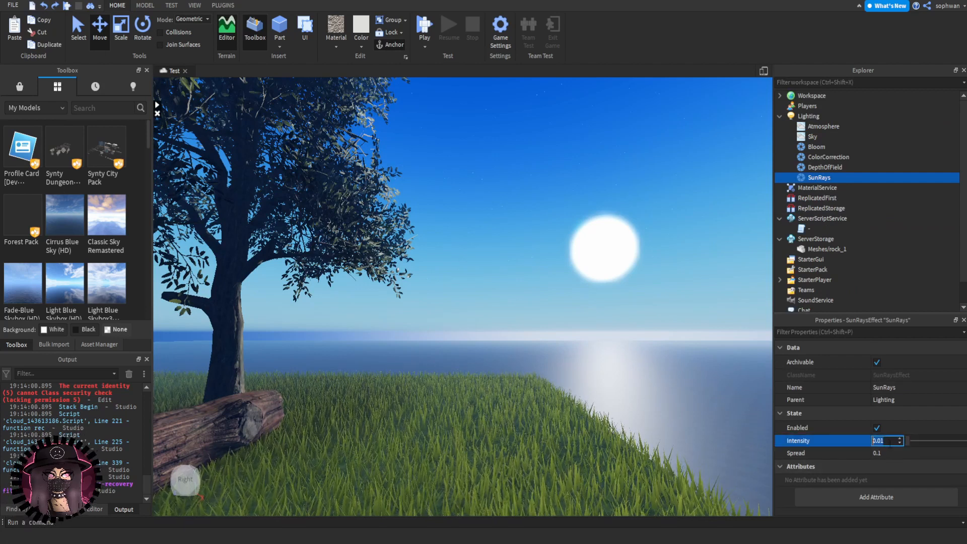
drag(909, 442, 924, 459)
click(891, 453)
click(625, 291)
- Move the SpawnLocation from the baseplate onto the grass terrain
right_drag(625, 290, 625, 292)
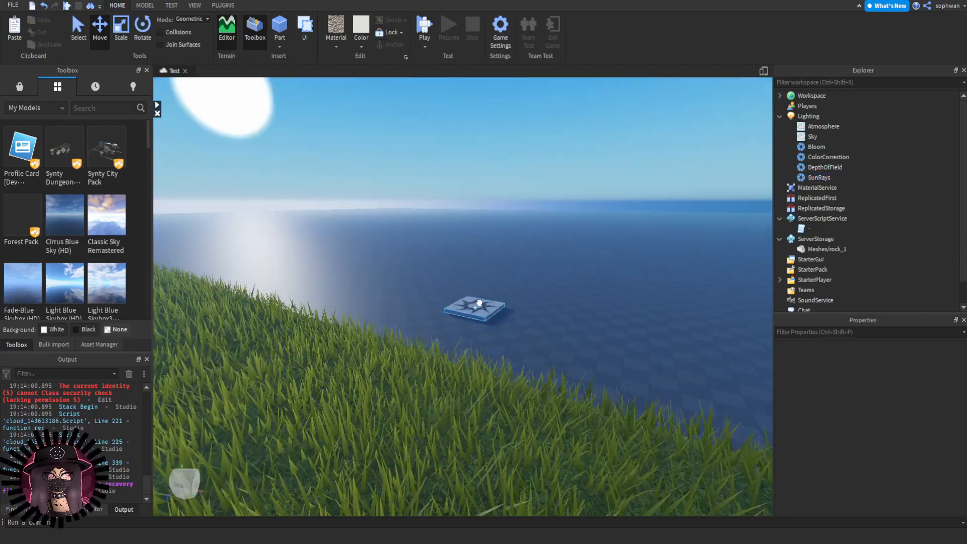
drag(480, 305, 585, 347)
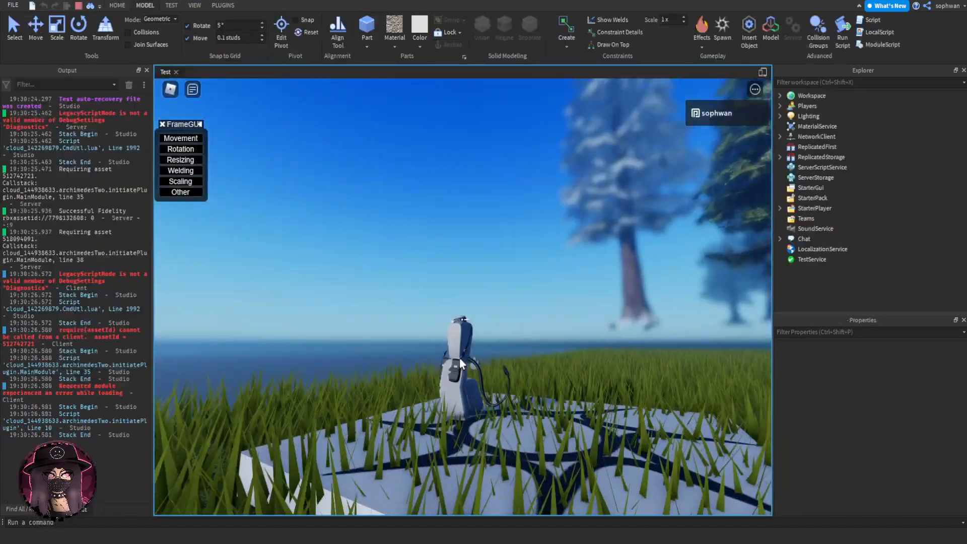
- Zoom the playtest camera into first person and collapse the FrameGUI overlay
right_drag(460, 359, 465, 352)
scroll(464, 352, up, 6)
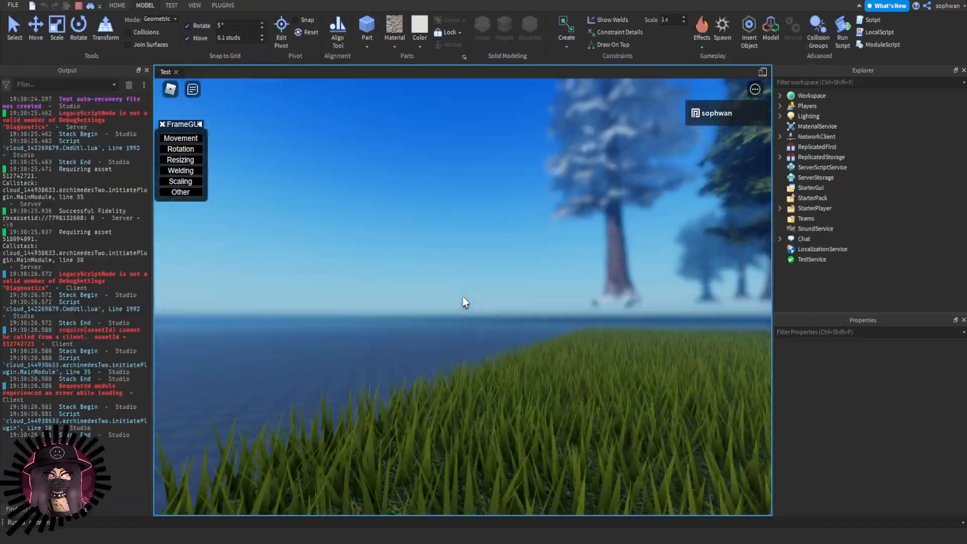
scroll(463, 297, down, 2)
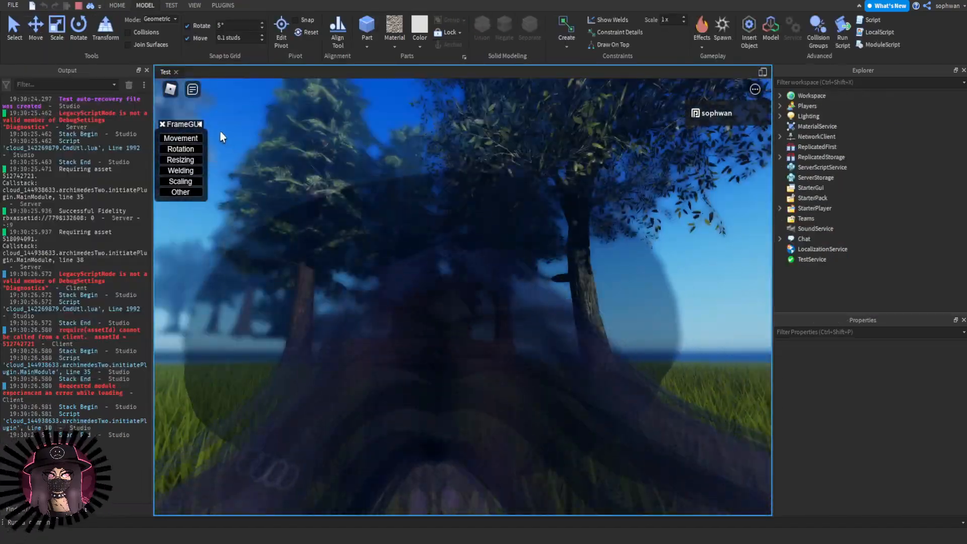
click(200, 125)
scroll(463, 297, up, 3)
- Walk around the log and trees in the playtest to examine the depth-of-field blur and the sun rays
key(w)
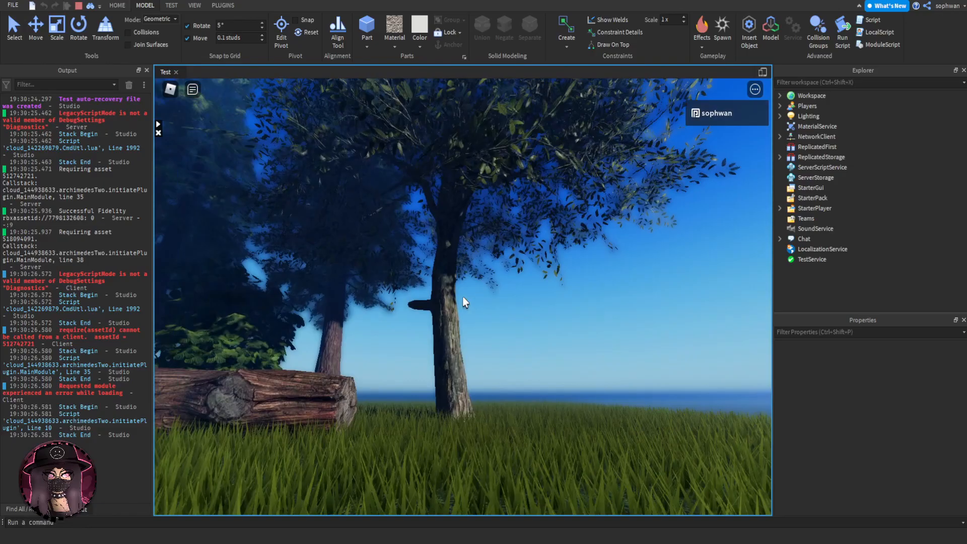
key(w)
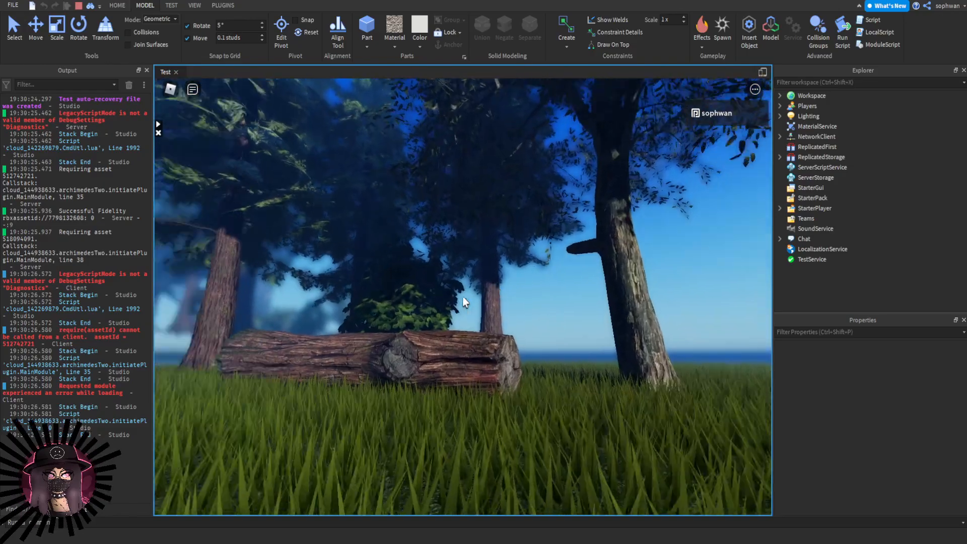
key(a)
key(w)
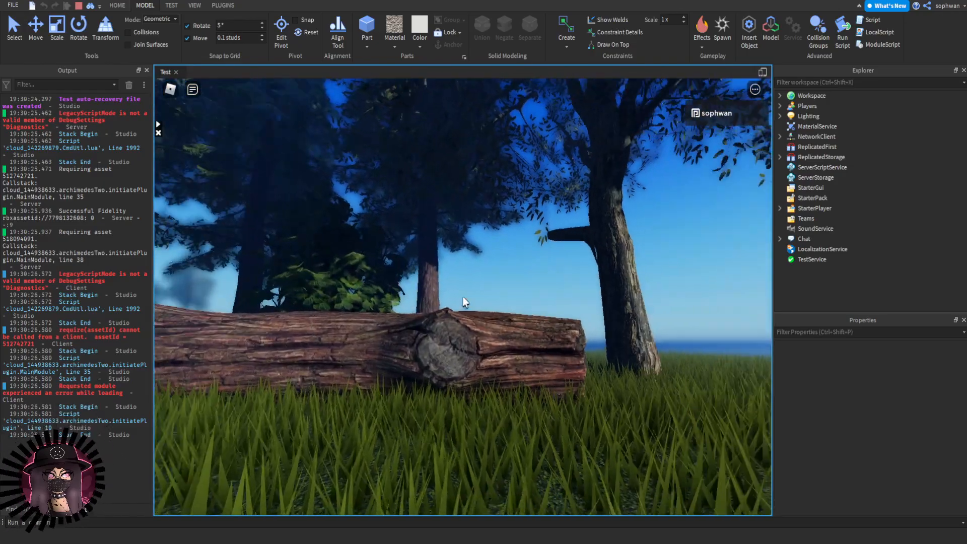
key(s)
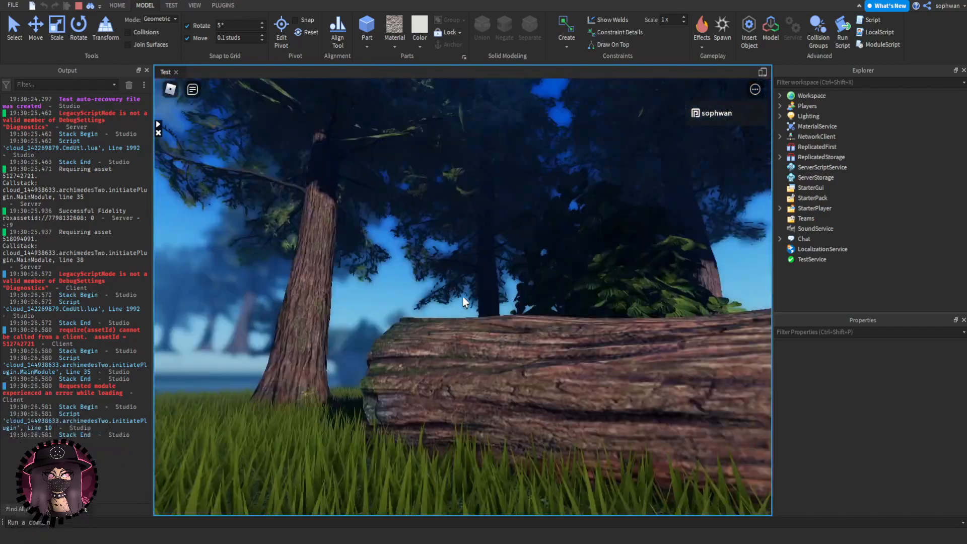
key(w)
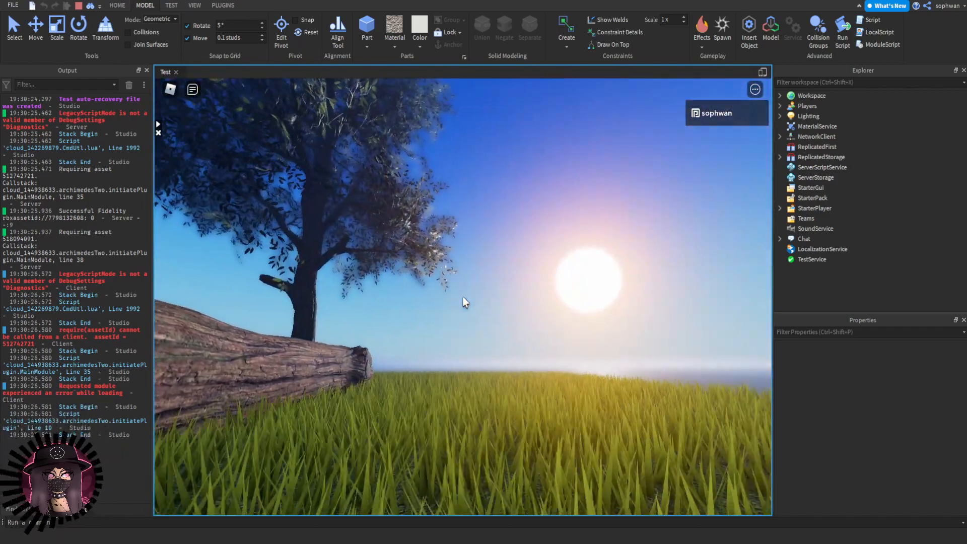
key(s)
key(s)
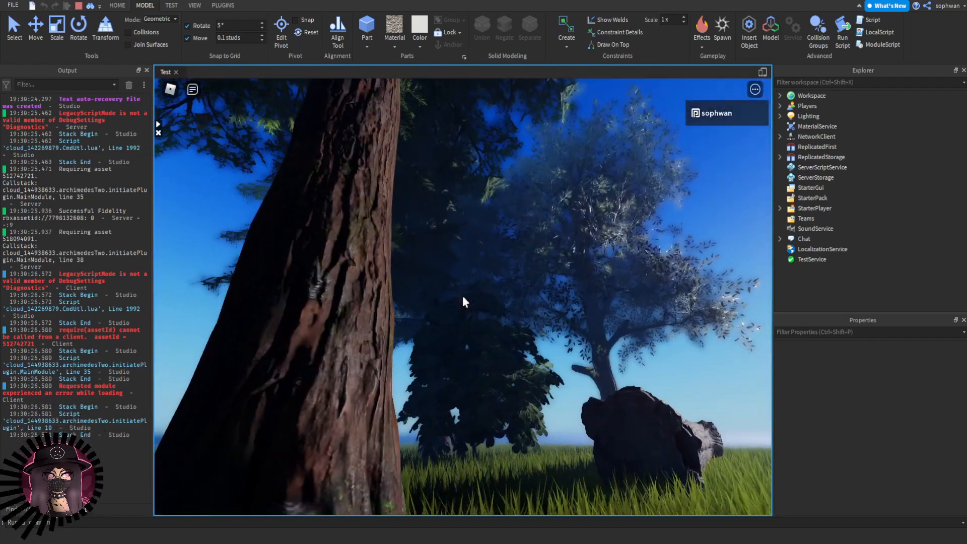
- Walk through the grass past the trees and log in the playtest to compare the blur and sun glow at near and far zoom
scroll(463, 297, down, 3)
scroll(377, 197, up, 3)
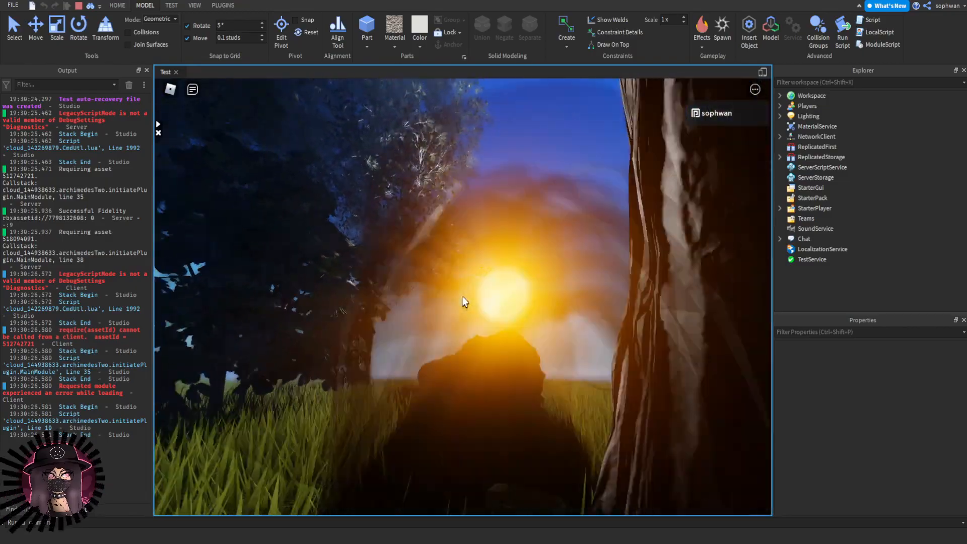
scroll(463, 302, down, 3)
scroll(462, 297, down, 5)
right_drag(462, 298, 462, 297)
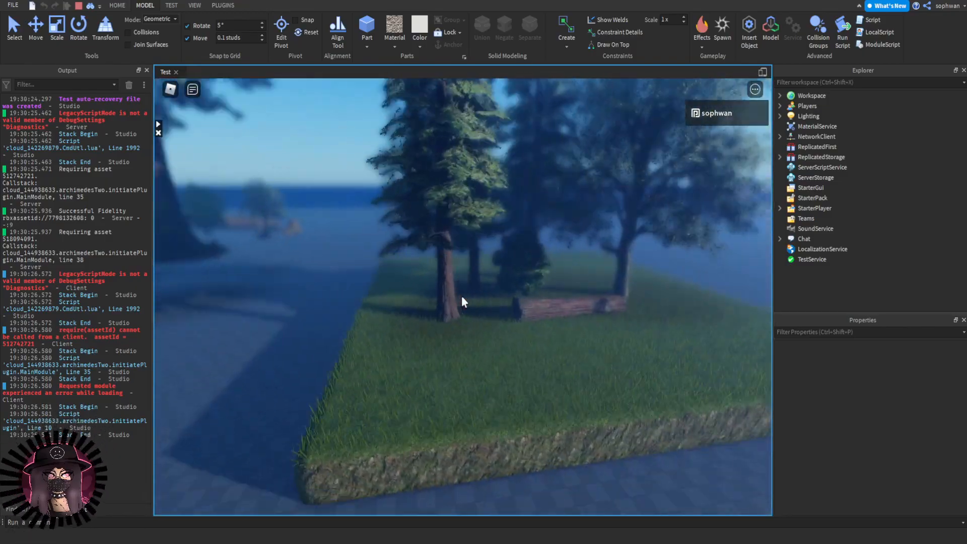
scroll(462, 298, up, 7)
scroll(462, 297, down, 3)
key(w)
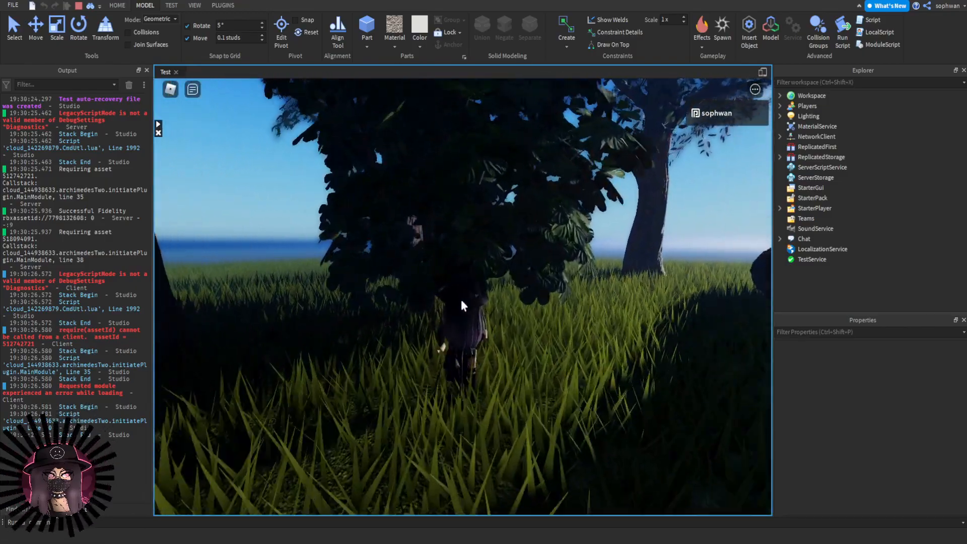
key(d)
key(w)
right_drag(462, 301, 462, 301)
- Lower the playtest's Graphics Quality to five bars, restore it to the maximum and resume the test
click(171, 96)
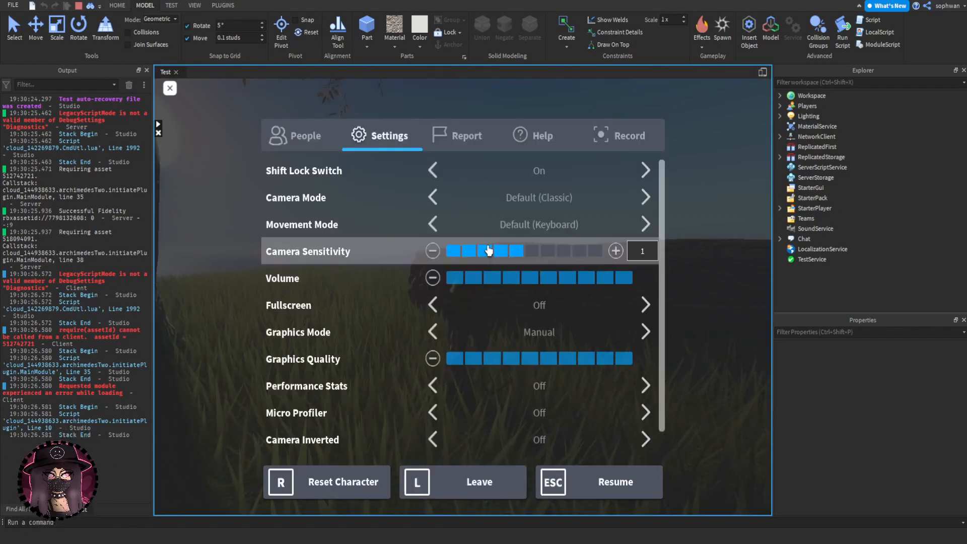
click(563, 362)
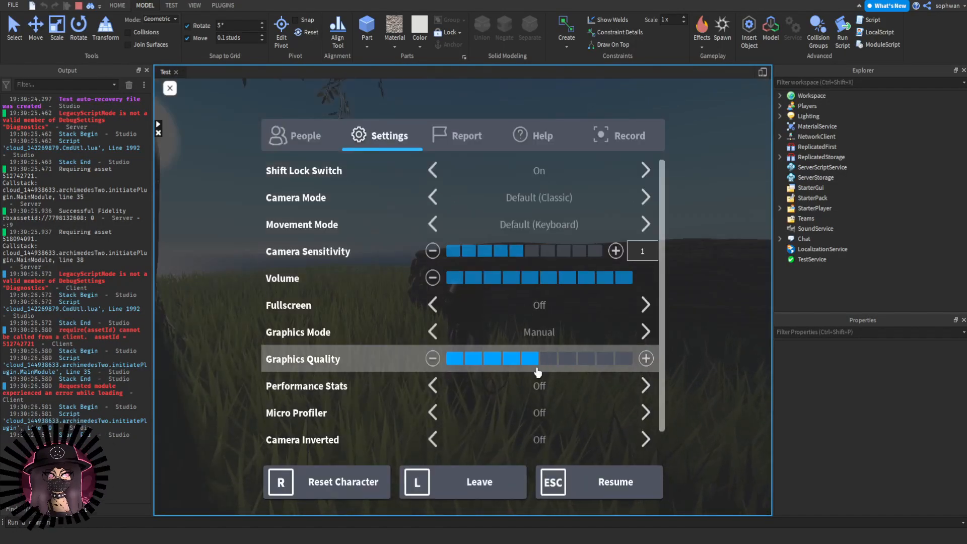
drag(503, 361, 638, 366)
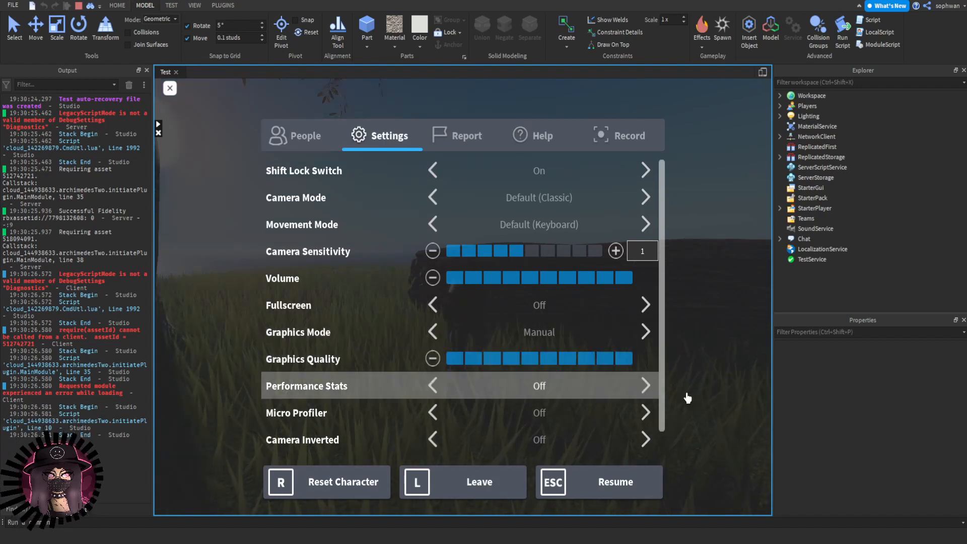
scroll(630, 388, down, 1)
click(638, 480)
- Expand Lighting, select the SunRays effect and set its Intensity to 0.629
right_drag(551, 369, 547, 368)
right_drag(484, 303, 485, 303)
scroll(484, 304, up, 2)
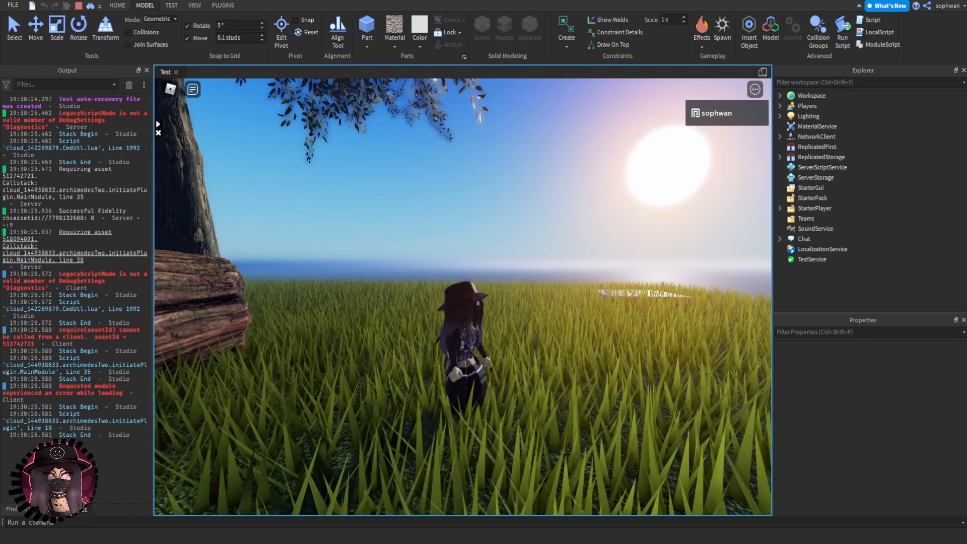
right_drag(478, 391, 552, 367)
scroll(553, 367, down, 5)
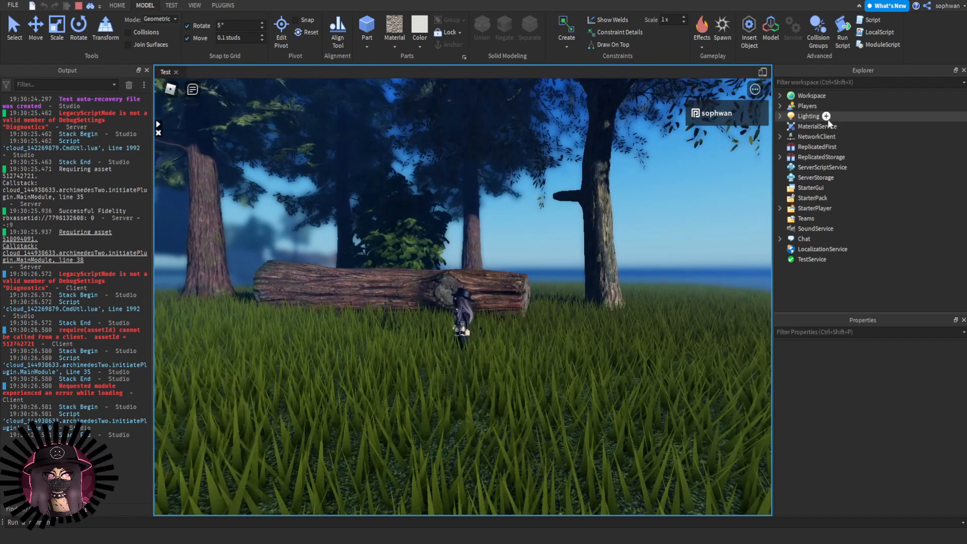
double_click(810, 116)
click(826, 157)
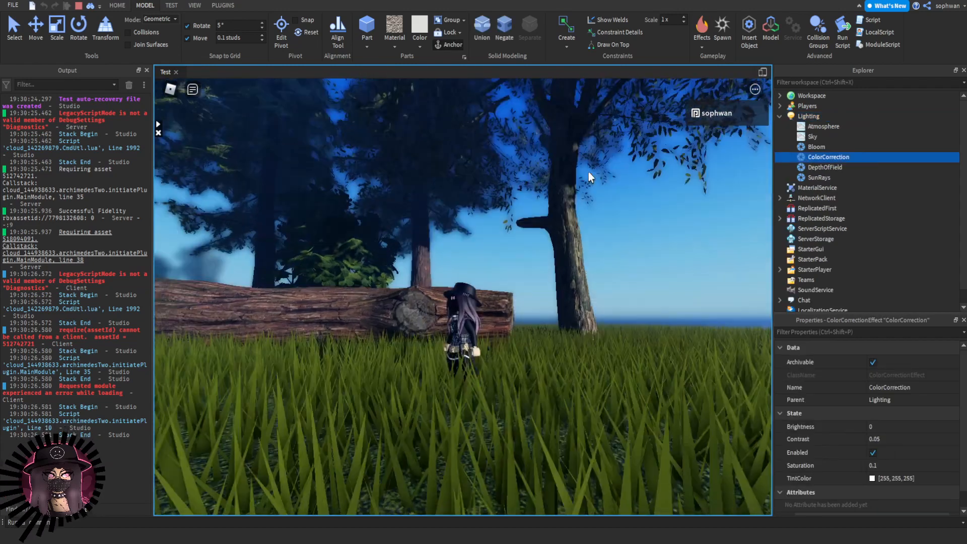
click(819, 178)
click(889, 441)
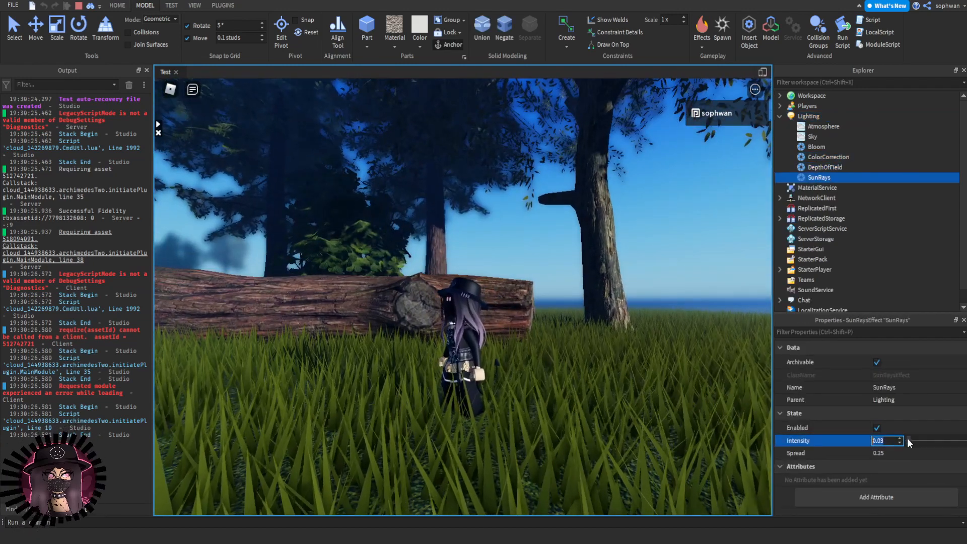
text(0.629)
- Set the SunRays Spread to 0.103 and its Intensity to 0.121 while facing the sun
click(926, 455)
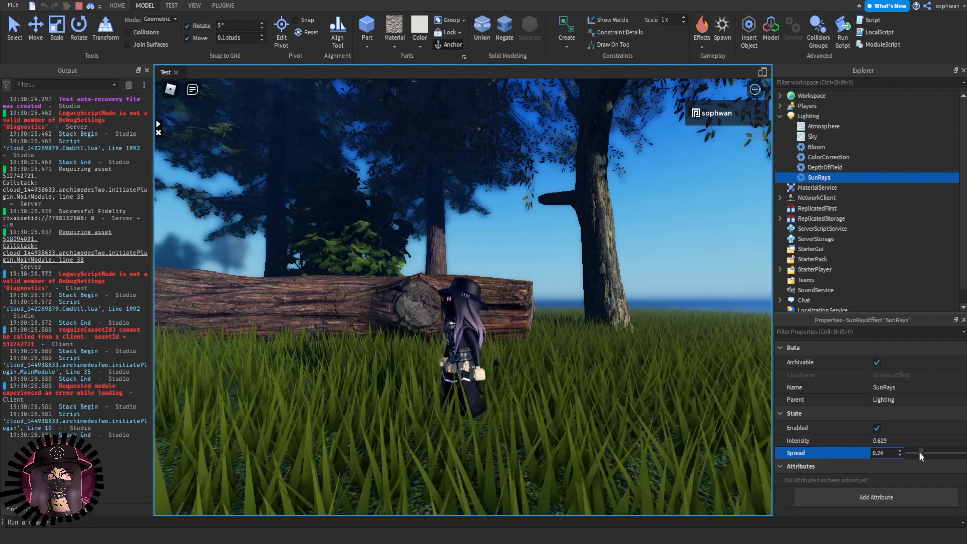
drag(922, 454, 947, 453)
right_drag(534, 338, 534, 338)
drag(941, 452, 915, 446)
click(937, 441)
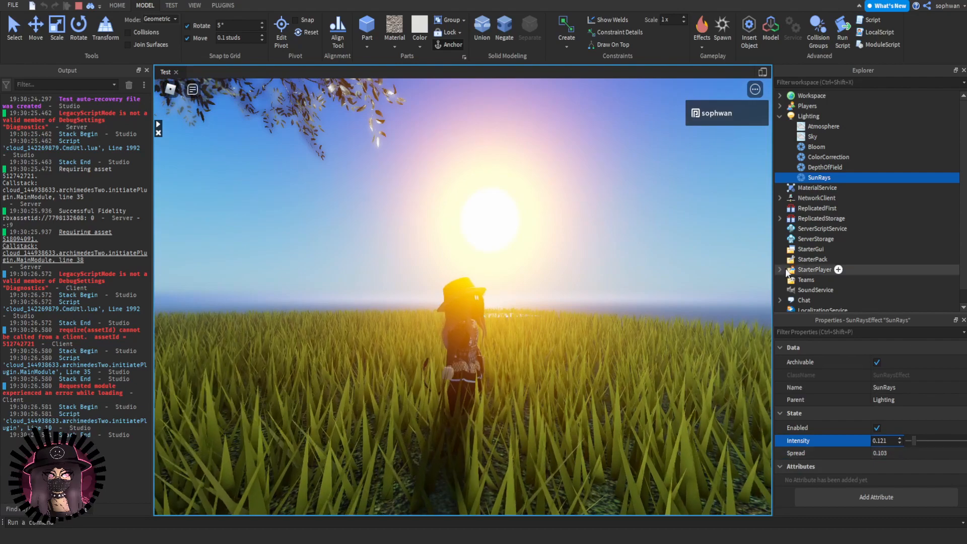
- Set the FarIntensity of the DepthOfField effect to 0.252
click(846, 167)
click(479, 340)
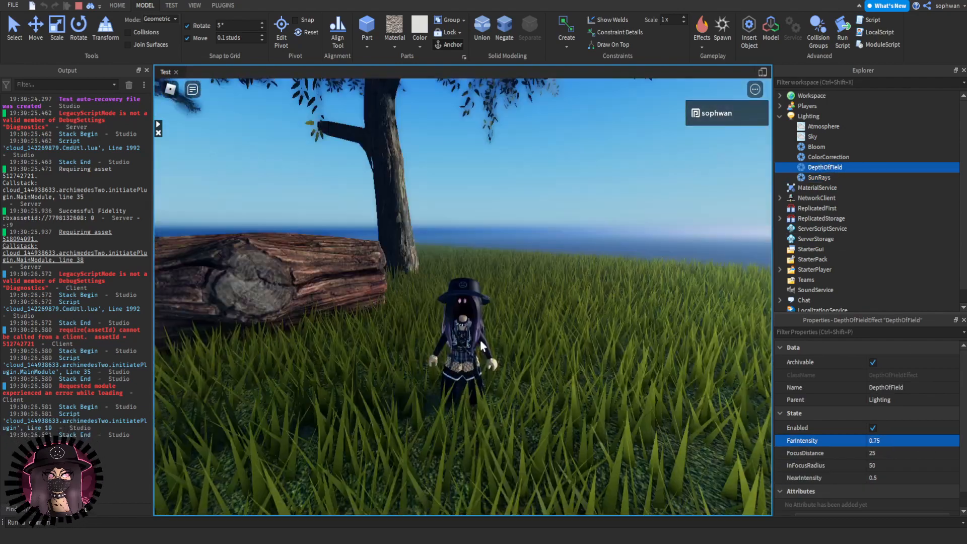
right_drag(479, 339, 459, 331)
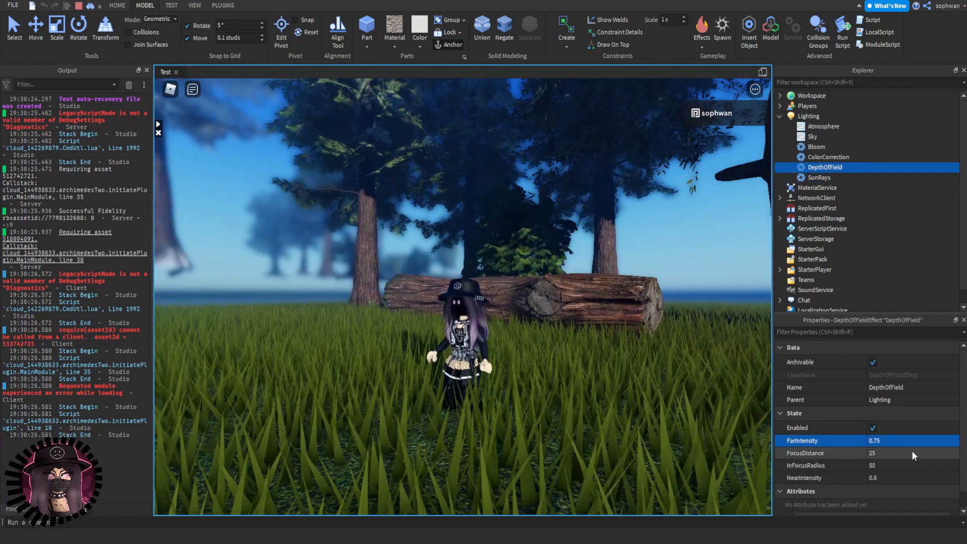
click(922, 441)
mouse_move(948, 440)
mouse_down()
mouse_move(906, 441)
mouse_move(932, 441)
mouse_move(914, 442)
mouse_move(929, 453)
mouse_move(918, 456)
mouse_move(940, 449)
mouse_up()
- Adjust the DepthOfField FocusDistance to 61.68, checking the blur at different camera distances
click(911, 452)
scroll(447, 272, up, 5)
scroll(447, 272, up, 3)
right_drag(447, 272, 448, 272)
scroll(463, 295, down, 5)
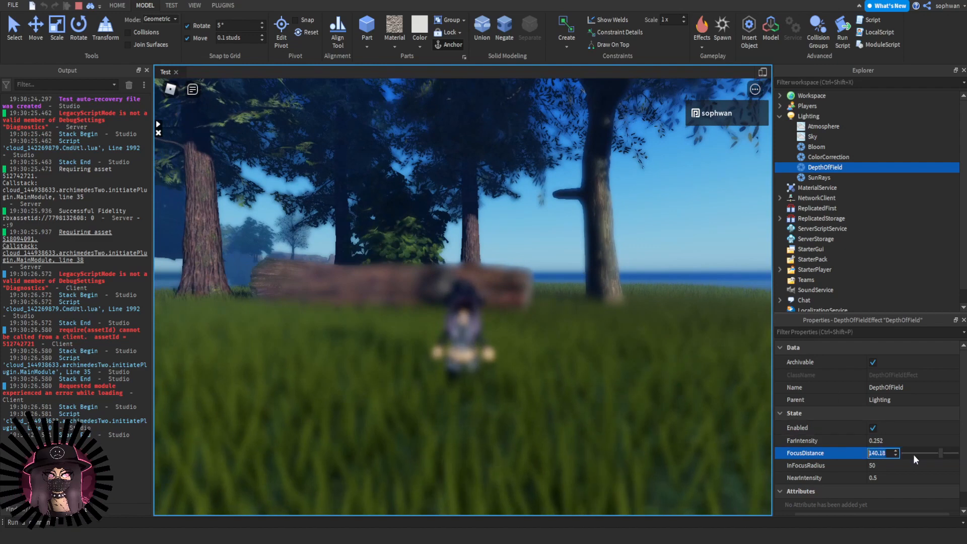
drag(940, 454, 920, 457)
scroll(602, 328, up, 3)
right_drag(603, 328, 602, 328)
- Set the DepthOfField NearIntensity to 0.747, check the character and trees, and select the ColorCorrection effect
click(887, 467)
mouse_move(957, 467)
mouse_down()
mouse_move(910, 468)
mouse_move(955, 466)
mouse_move(955, 478)
mouse_move(937, 479)
mouse_move(961, 479)
mouse_up()
click(938, 480)
drag(902, 477, 943, 478)
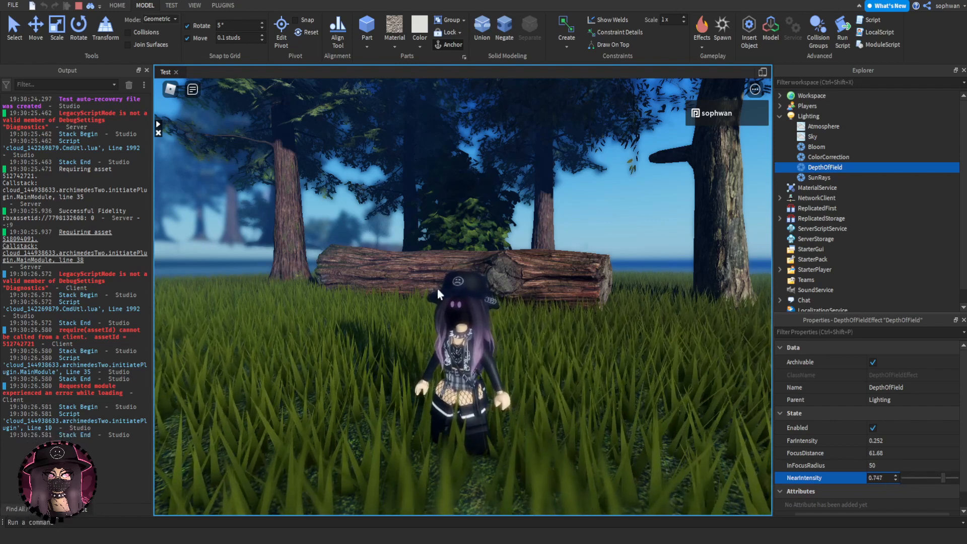
right_drag(438, 294, 439, 295)
key(w)
click(824, 157)
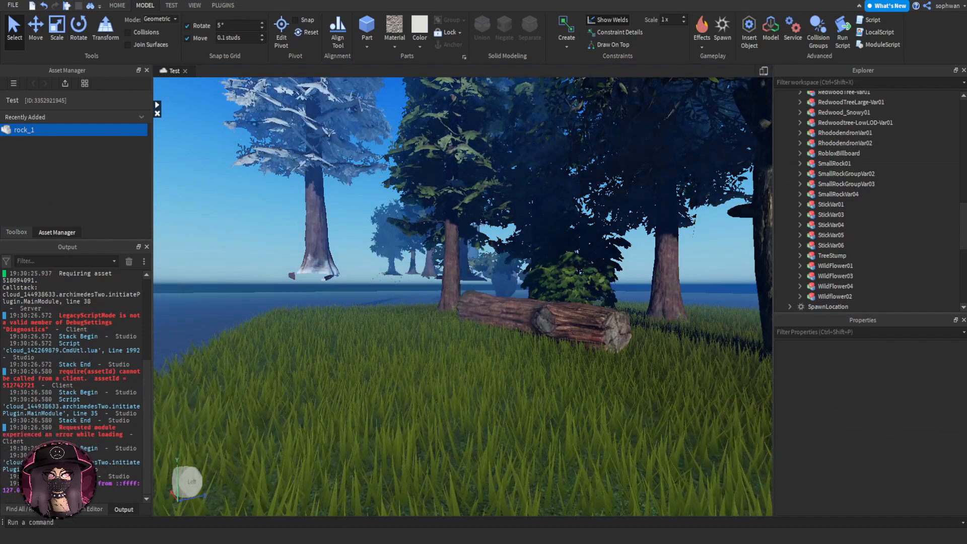
- Fly the editor camera around the log, bushes and trees to examine the forest scene
key(w)
right_drag(437, 127, 438, 127)
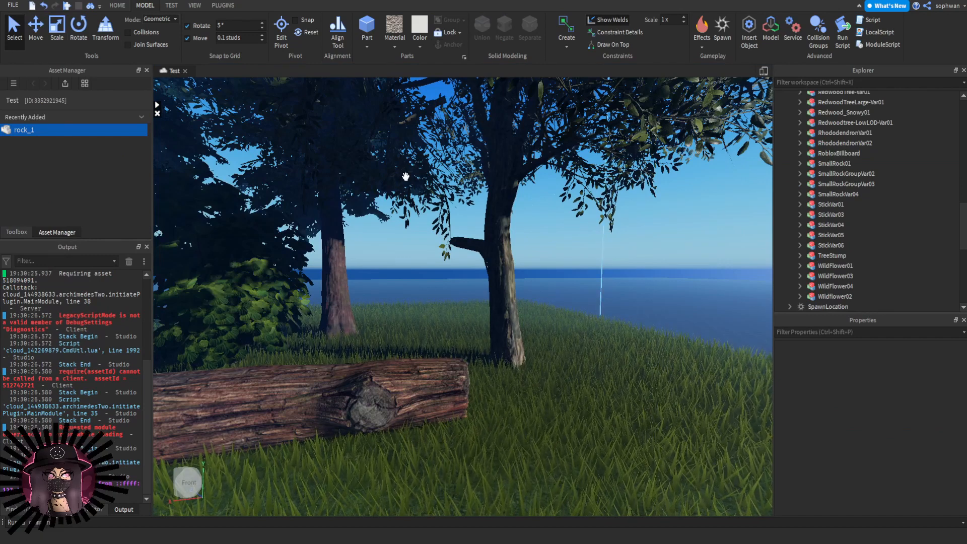
right_drag(469, 183, 468, 192)
key(w)
key(s)
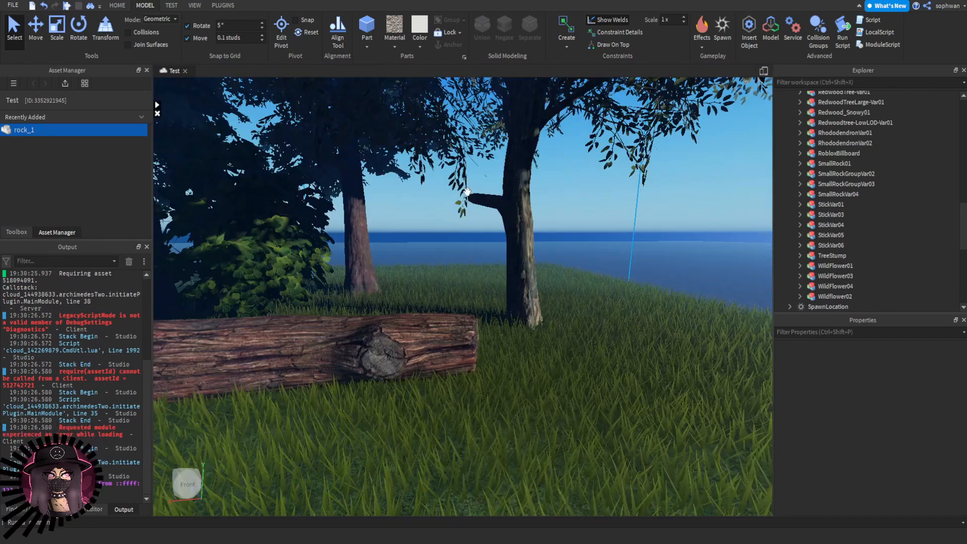
right_drag(408, 235, 408, 235)
key(s)
right_drag(488, 217, 489, 216)
key(w)
right_drag(542, 171, 542, 171)
key(s)
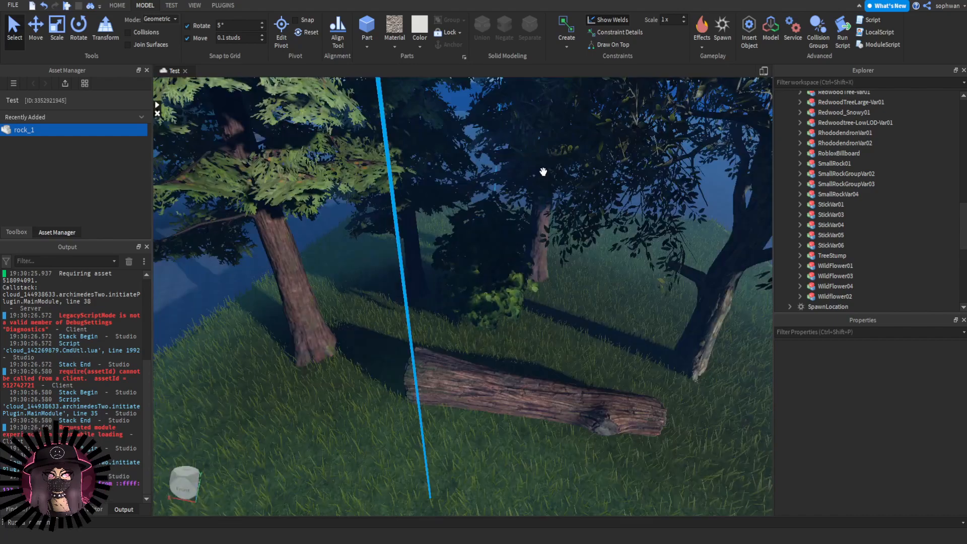
click(543, 172)
key(s)
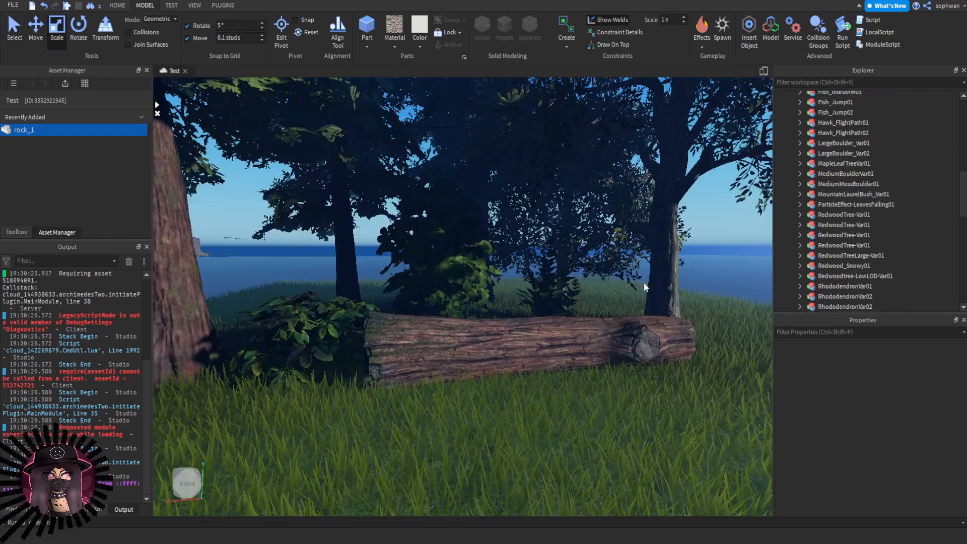
- Insert a block part on the open grass and set the move snap increment to 1 stud
right_drag(626, 297, 557, 275)
key(w)
click(367, 26)
key(f)
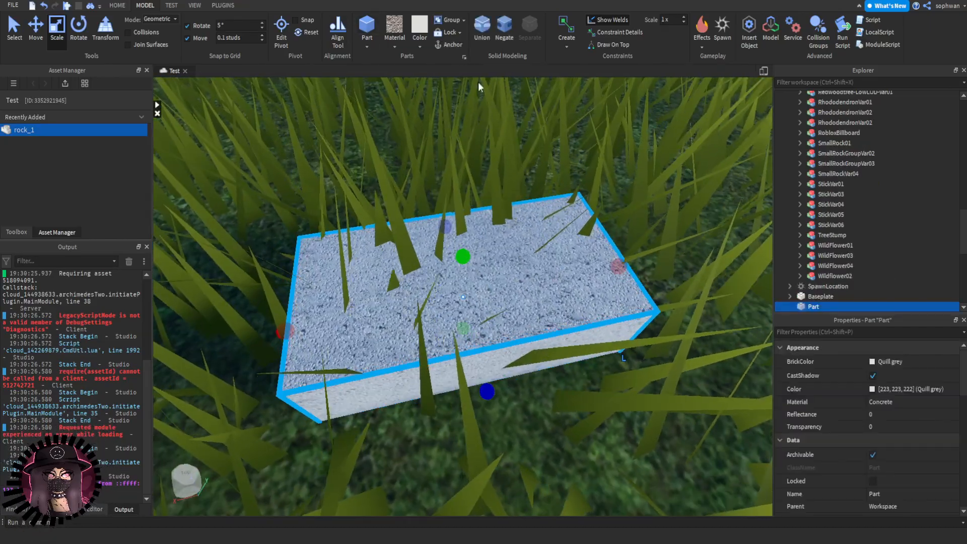
scroll(531, 365, down, 5)
scroll(531, 366, down, 3)
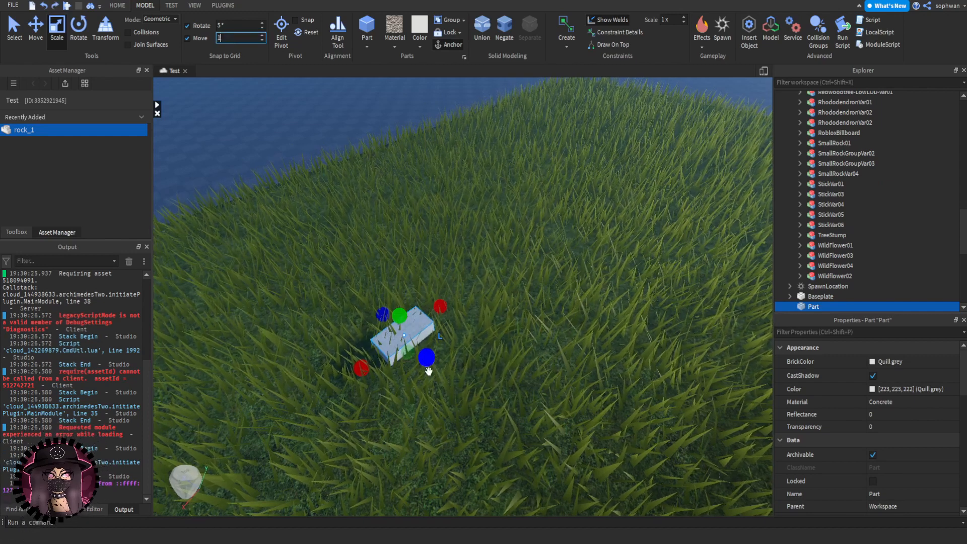
- Scale the concrete part into a thin, wide slab standing upright in the grass
drag(419, 344, 471, 425)
scroll(461, 316, up, 3)
right_drag(462, 316, 473, 332)
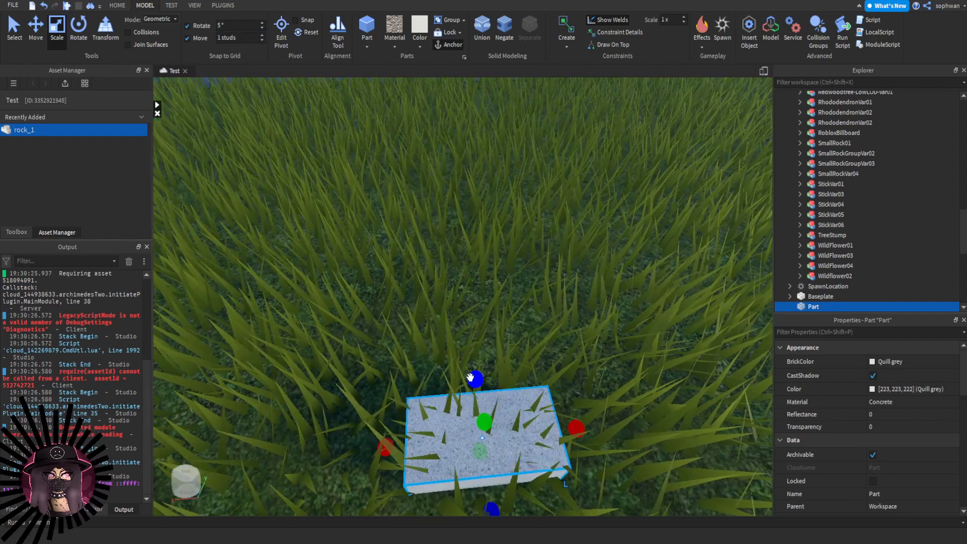
drag(476, 379, 486, 427)
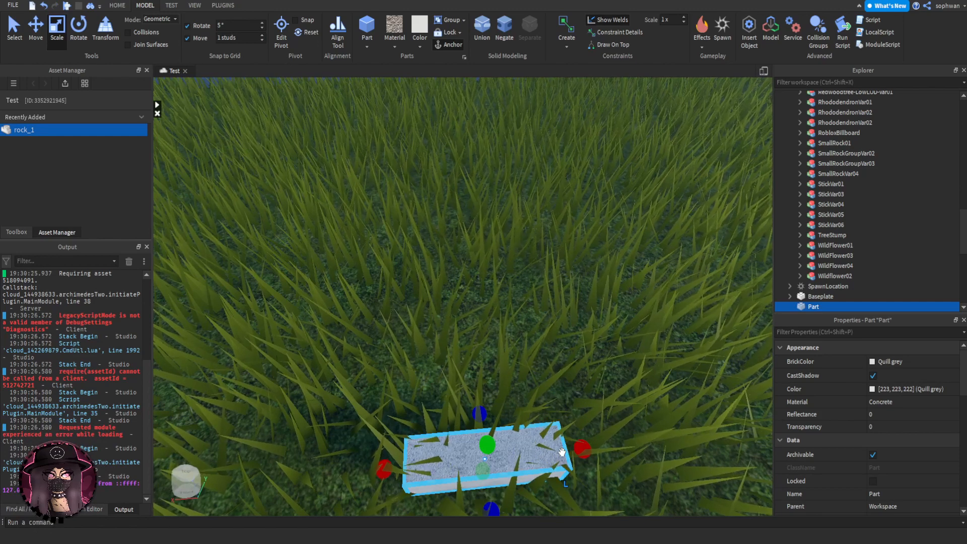
drag(584, 452, 627, 449)
right_drag(626, 448, 569, 327)
drag(483, 309, 488, 255)
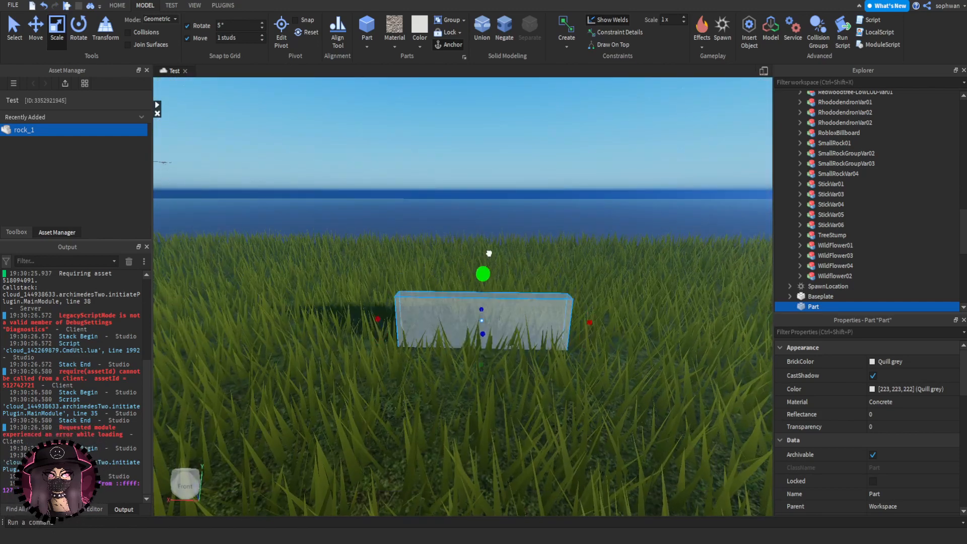
right_drag(488, 255, 488, 190)
mouse_move(489, 255)
mouse_down()
mouse_move(488, 190)
mouse_move(487, 255)
mouse_up()
drag(597, 359, 662, 373)
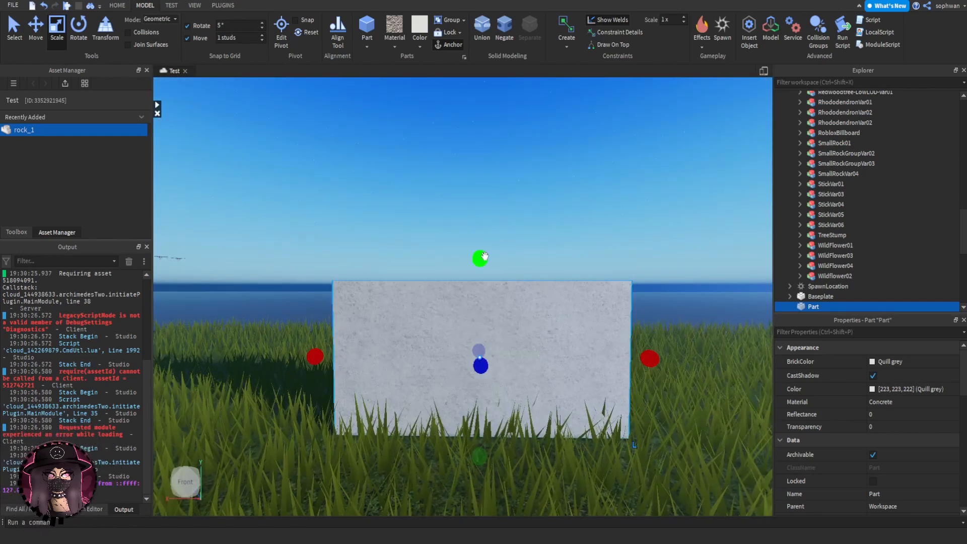
- Narrow the slab, adjust its height and clear the selection
click(395, 45)
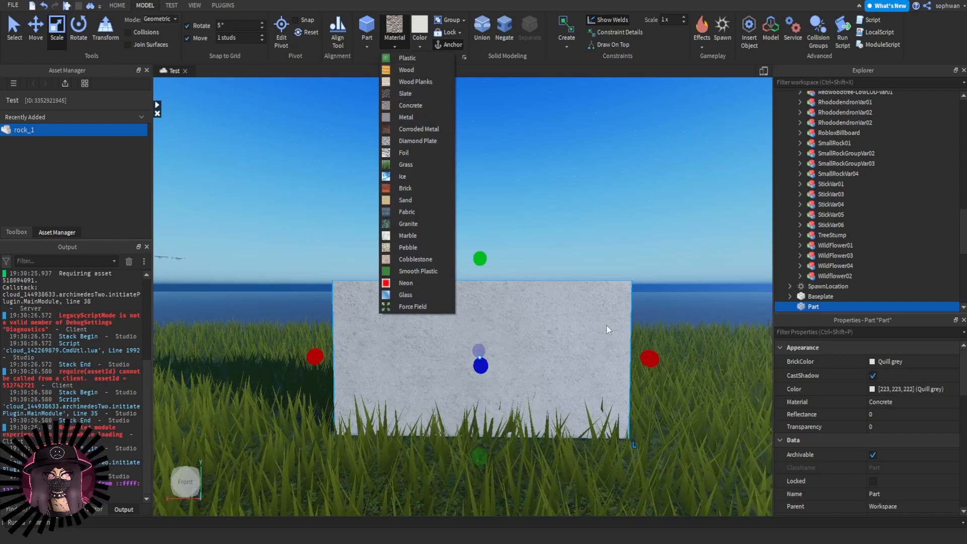
drag(606, 325, 610, 321)
key(ctrl+z)
drag(643, 356, 532, 348)
drag(426, 258, 412, 265)
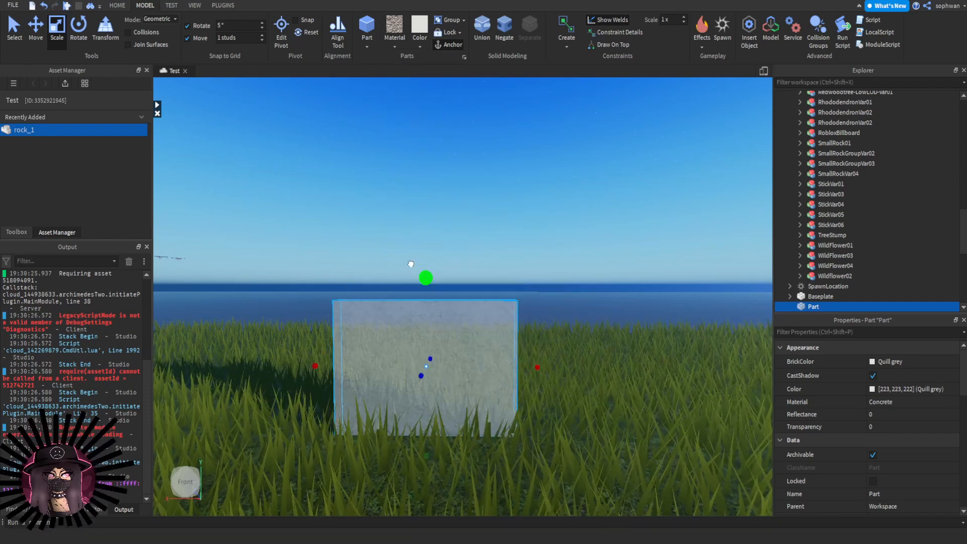
click(494, 253)
right_drag(494, 253, 494, 252)
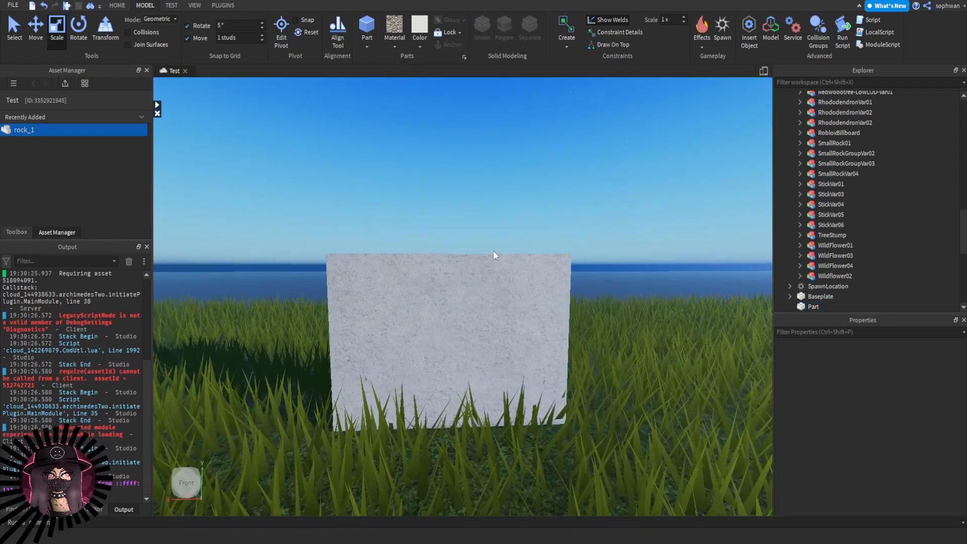
- Move the slab farther back, widen it, raise its height and shift it sideways
click(360, 327)
drag(360, 326, 378, 311)
drag(348, 325, 270, 331)
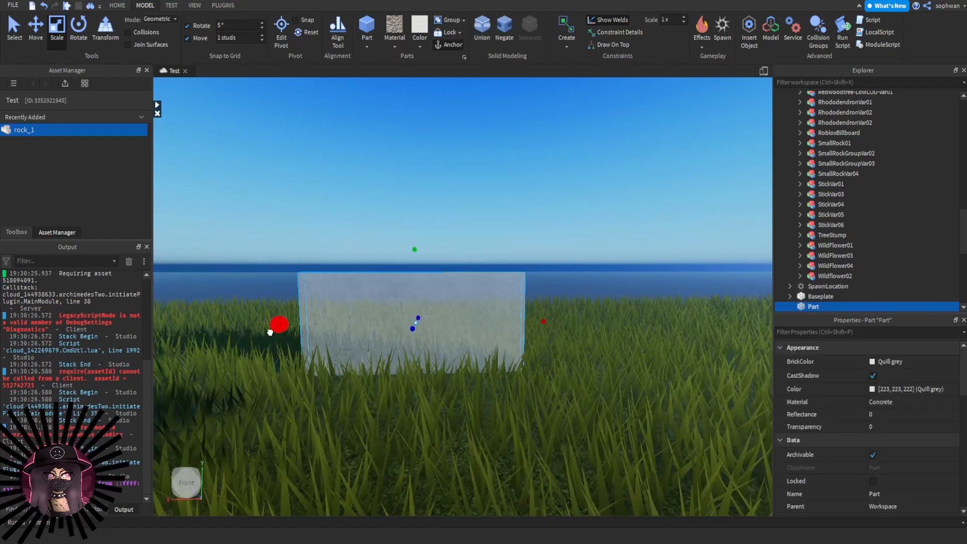
drag(416, 243, 417, 198)
click(567, 233)
drag(503, 351, 557, 351)
- Duplicate the slab and move the copy upward above the original
key(ctrl+2)
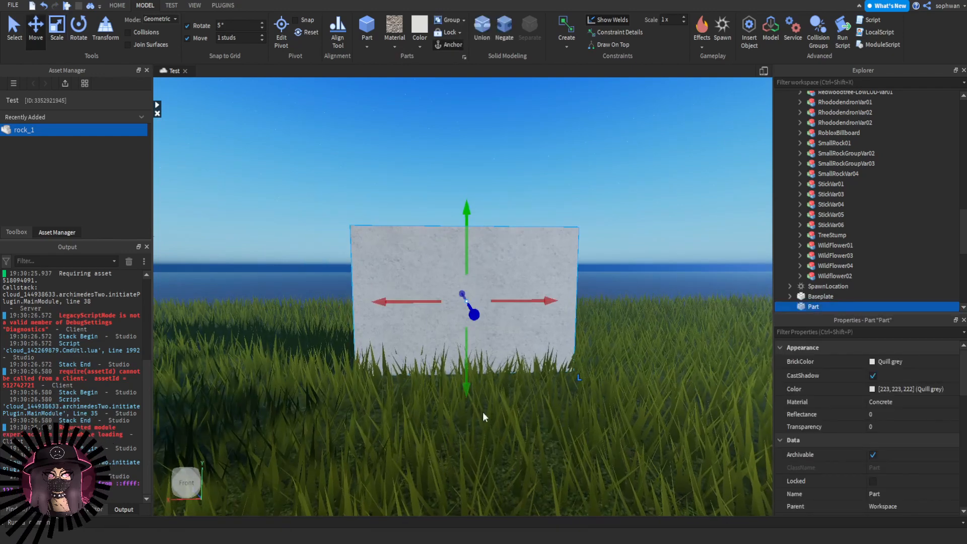
key(ctrl+d)
drag(463, 388, 469, 277)
- Tilt two slab copies at different angles over the base slab's upper edge and negate both
key(ctrl+4)
ctrl+click(500, 259)
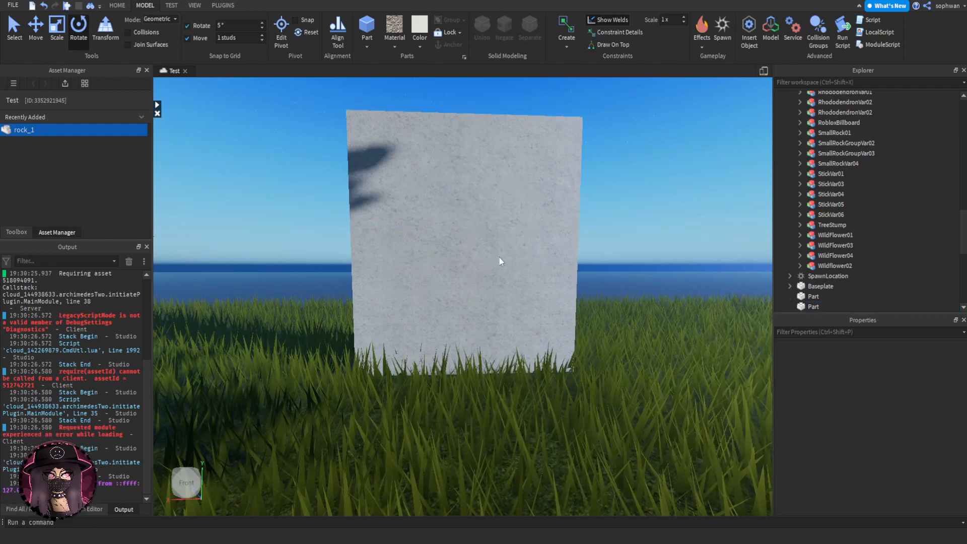
click(560, 150)
drag(517, 237, 494, 240)
key(ctrl+3)
drag(469, 189, 475, 169)
right_drag(549, 253, 552, 256)
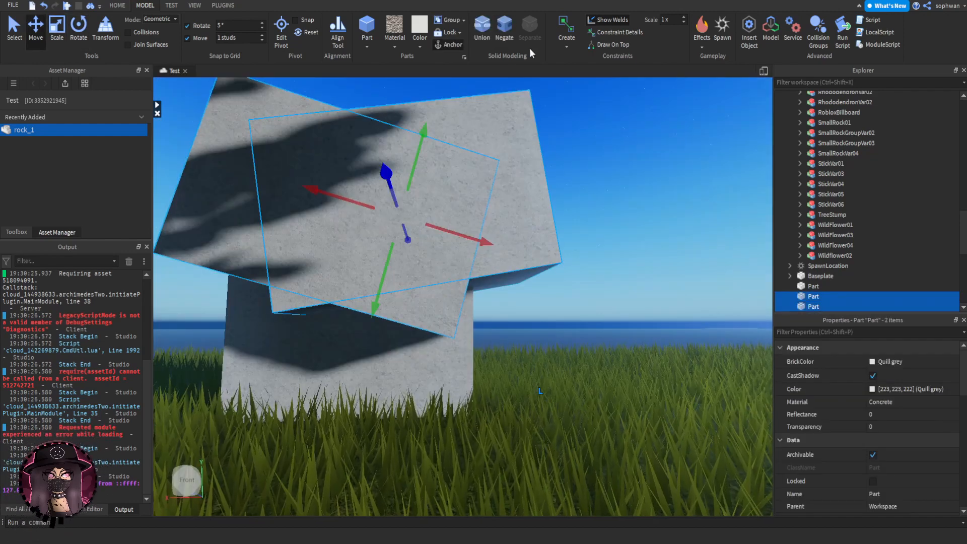
click(506, 34)
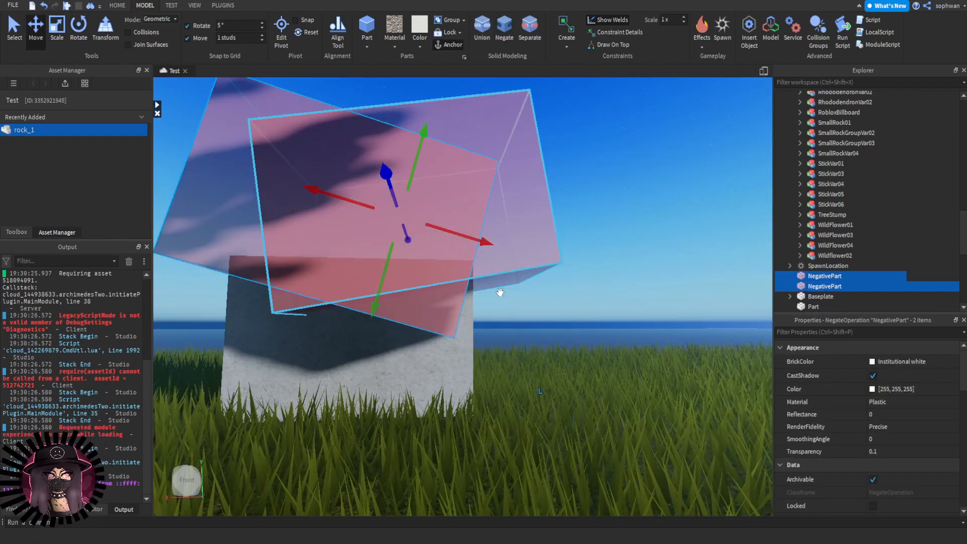
- Union the base slab with the two tilted negative parts to cut its upper edge, and clear the selection
click(460, 340)
ctrl+click(452, 306)
ctrl+click(468, 241)
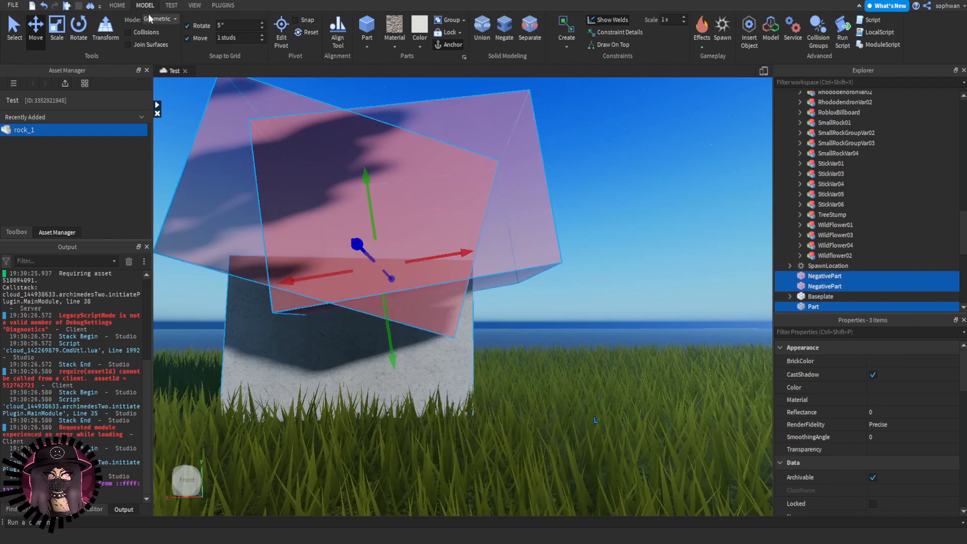
click(117, 5)
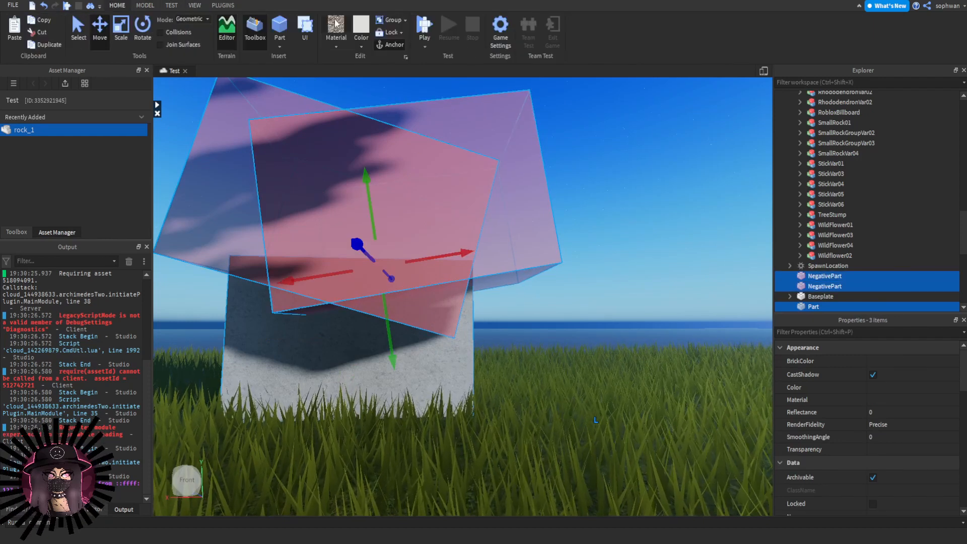
click(145, 5)
click(482, 28)
click(655, 229)
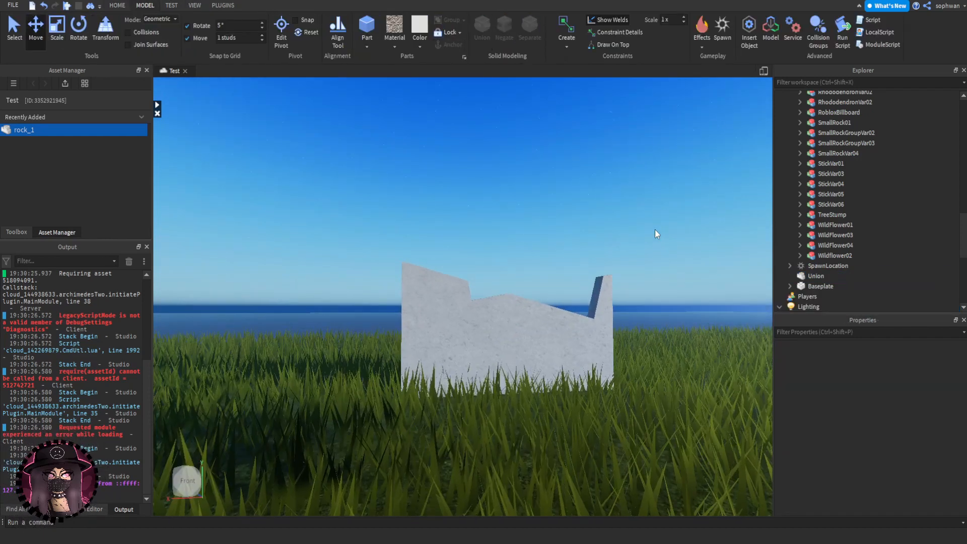
- Duplicate the cut concrete slab and move the copy sideways, clear of the original
key(w)
right_drag(655, 229, 655, 229)
key(s)
right_drag(610, 304, 541, 329)
click(612, 309)
click(616, 351)
key(s)
click(569, 322)
key(ctrl+d)
drag(493, 340, 564, 345)
key(d)
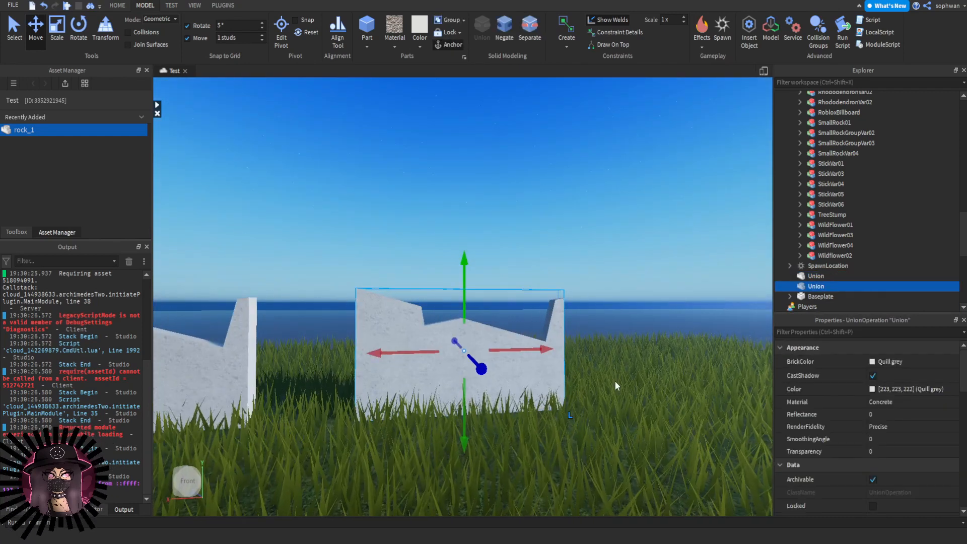
- Separate the duplicated union and delete both negative parts, keeping only the plain concrete slab
click(615, 381)
click(506, 352)
click(530, 31)
click(585, 383)
click(499, 235)
key(Delete)
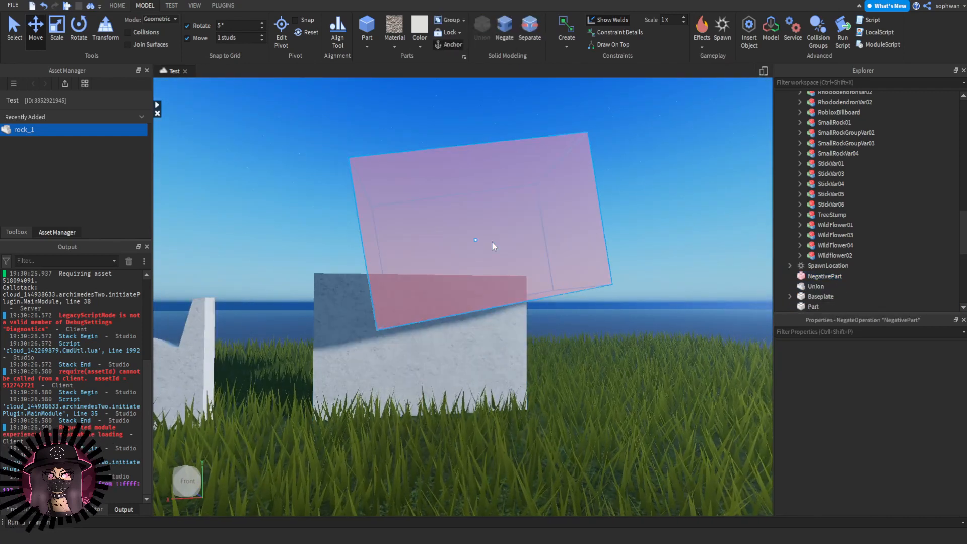
key(Delete)
key(a)
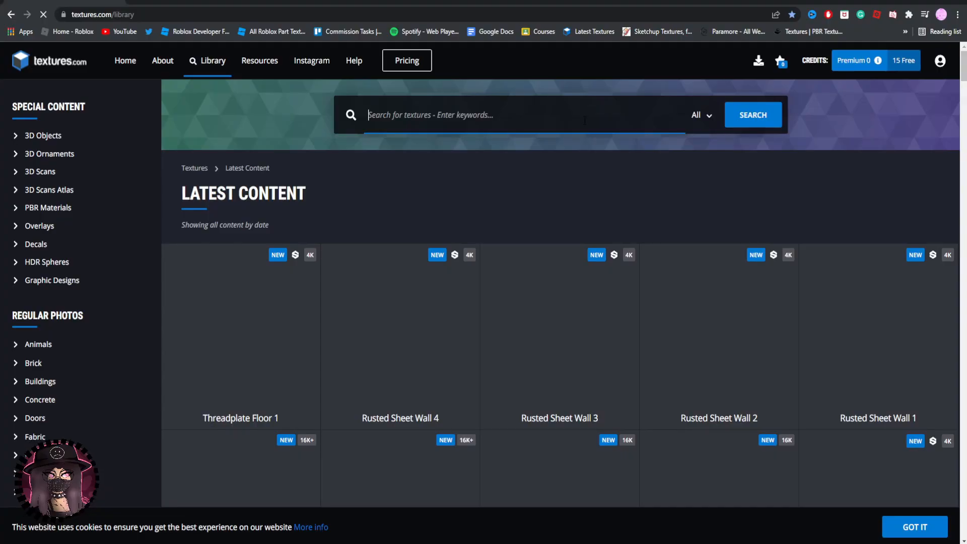
- Switch to the textures.com library and search for "crack"
click(584, 119)
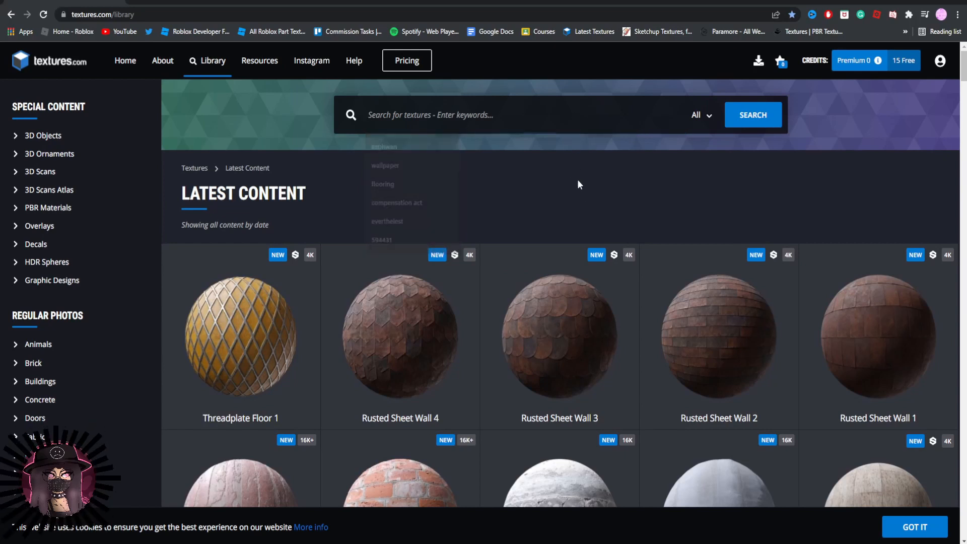
text(cra)
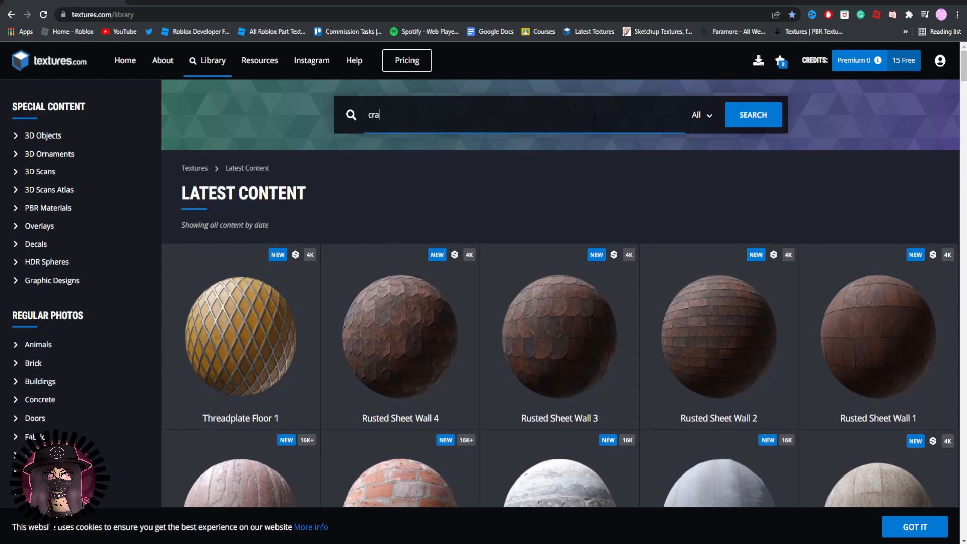
text(ck)
key(Return)
scroll(633, 245, down, 5)
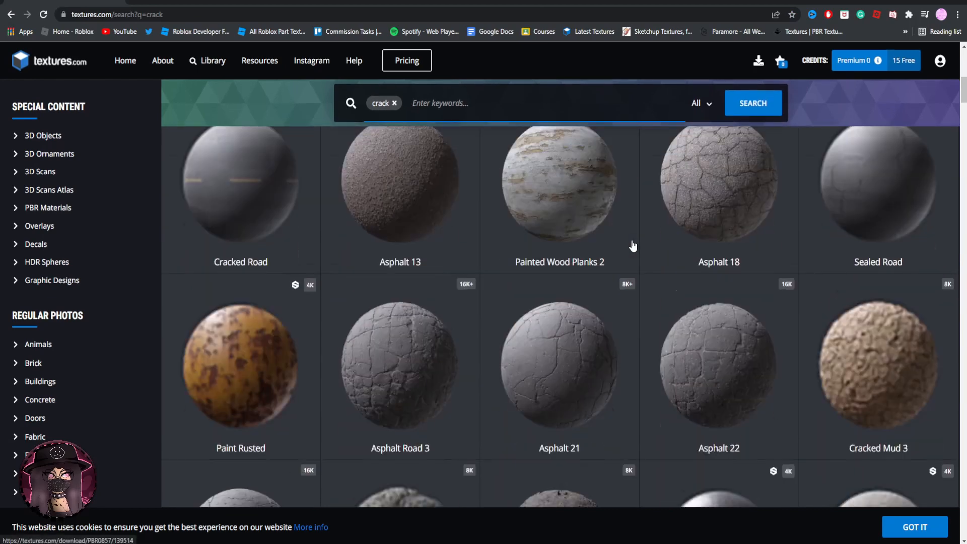
- Open the transparent crack texture DecalsDamagePlaster0106 and download its masked PNG at 1024x1024
scroll(634, 245, down, 10)
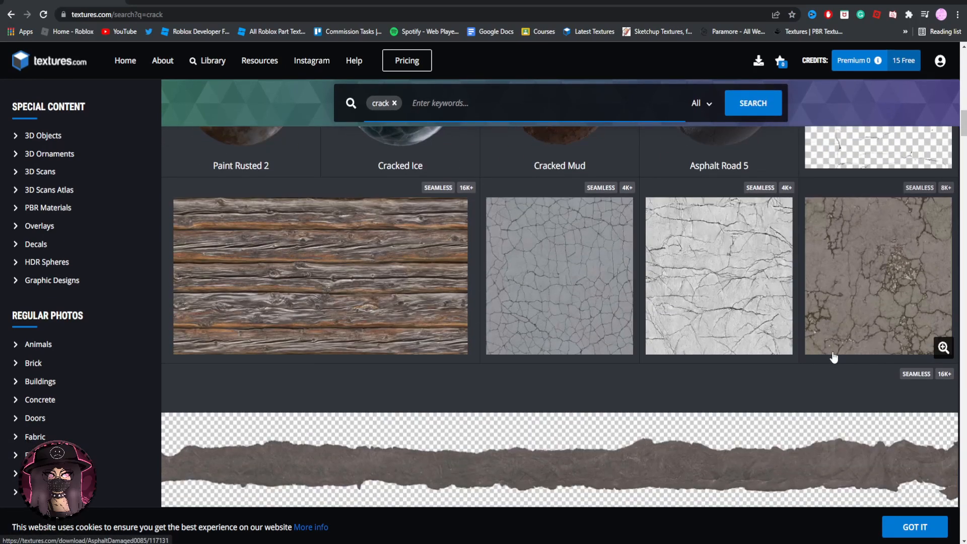
scroll(807, 365, down, 2)
scroll(891, 254, up, 5)
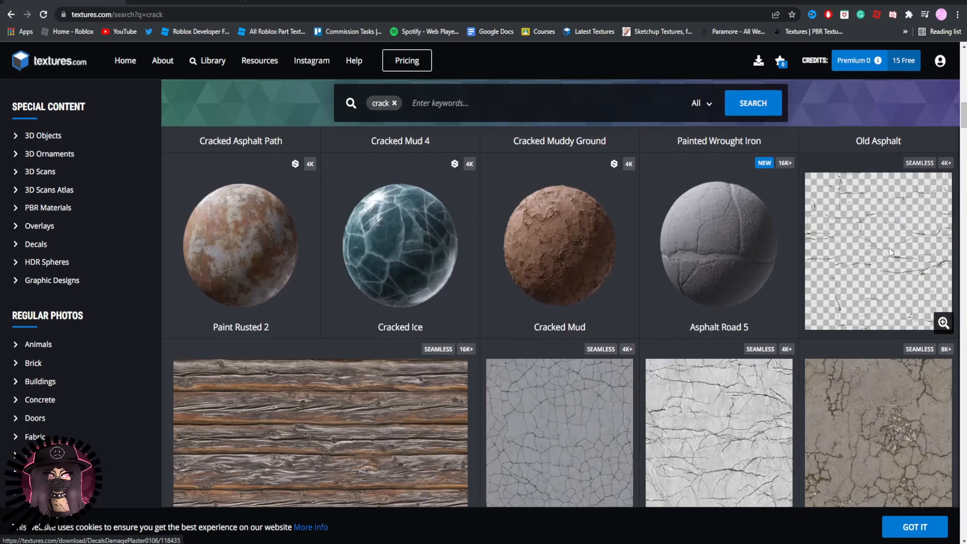
click(890, 252)
mouse_move(152, 265)
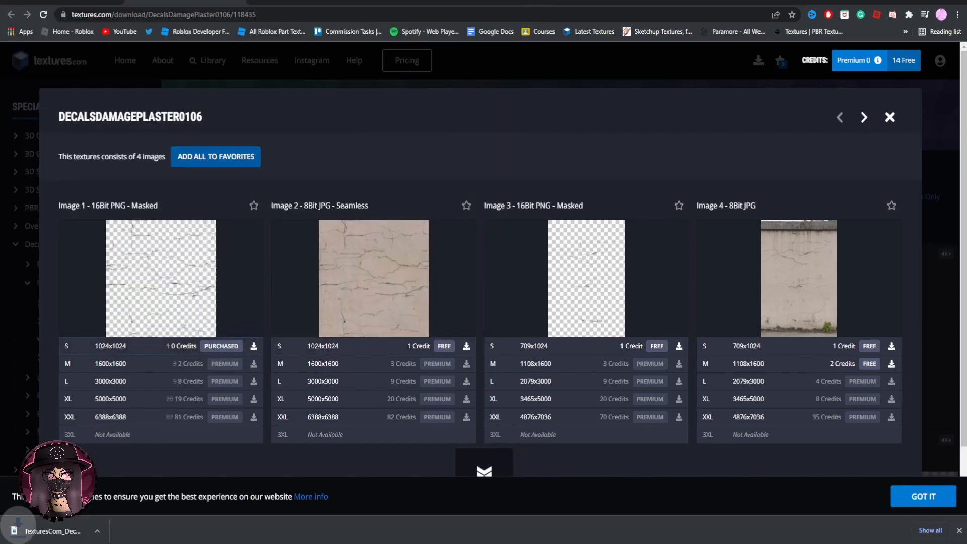
- Switch back to Roblox Studio, rename the downloaded crack texture file as cracks and import it
key(alt+Tab)
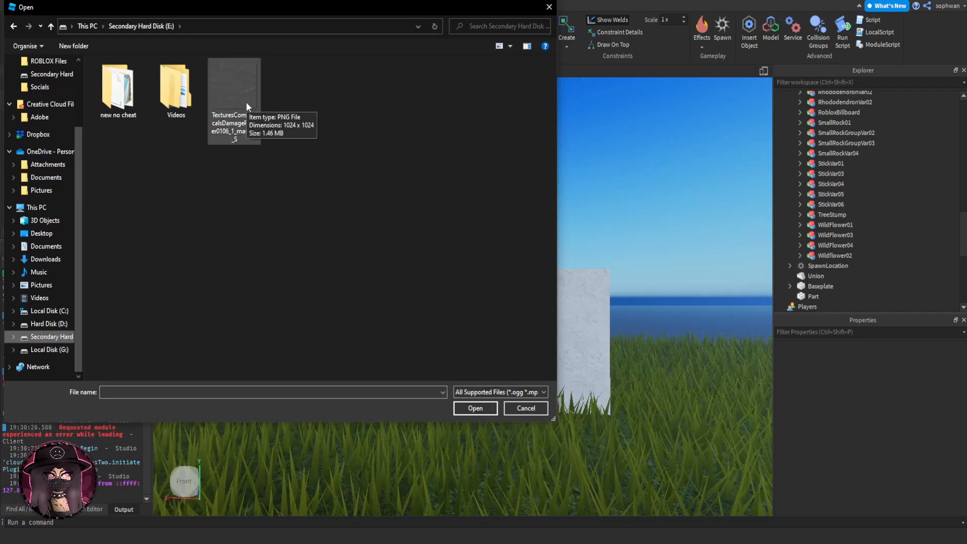
right_click(239, 117)
click(182, 392)
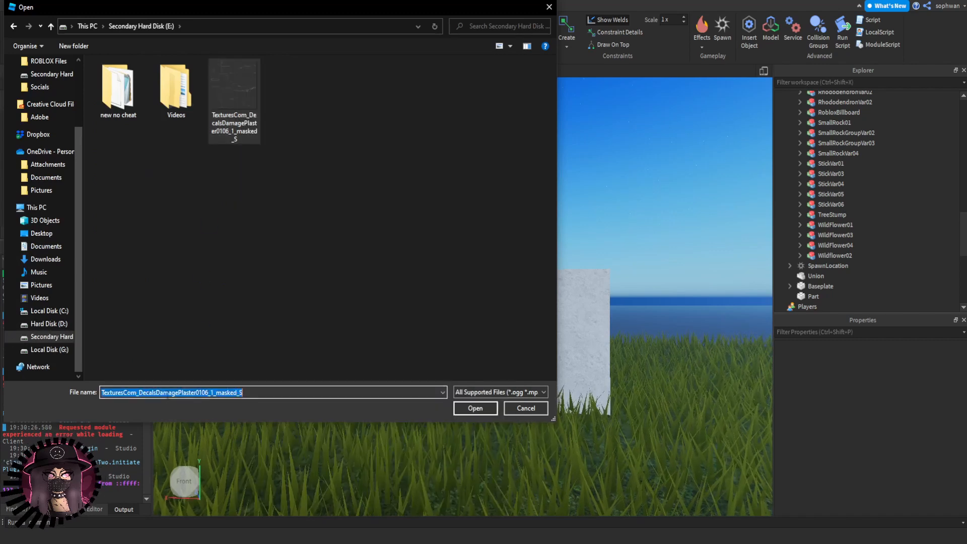
right_click(231, 91)
click(292, 462)
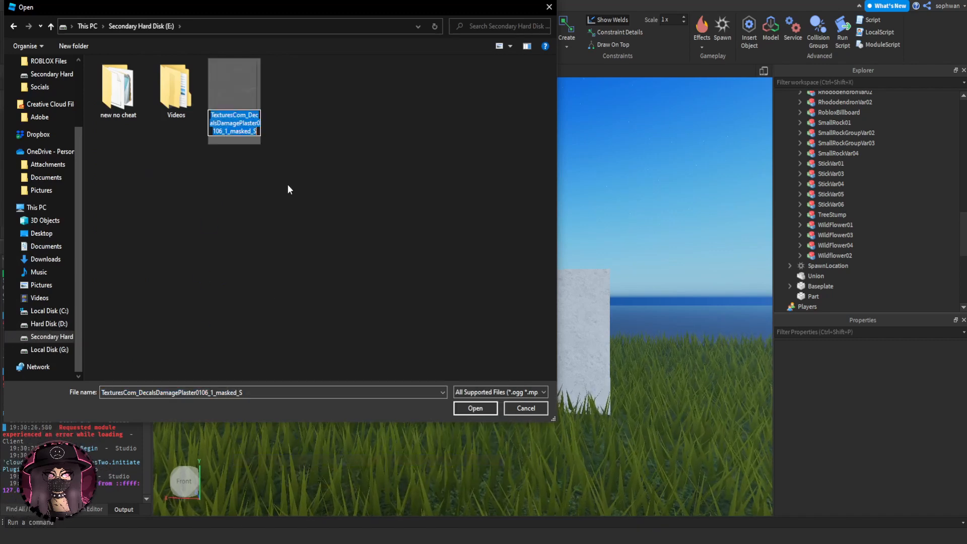
text(cracks)
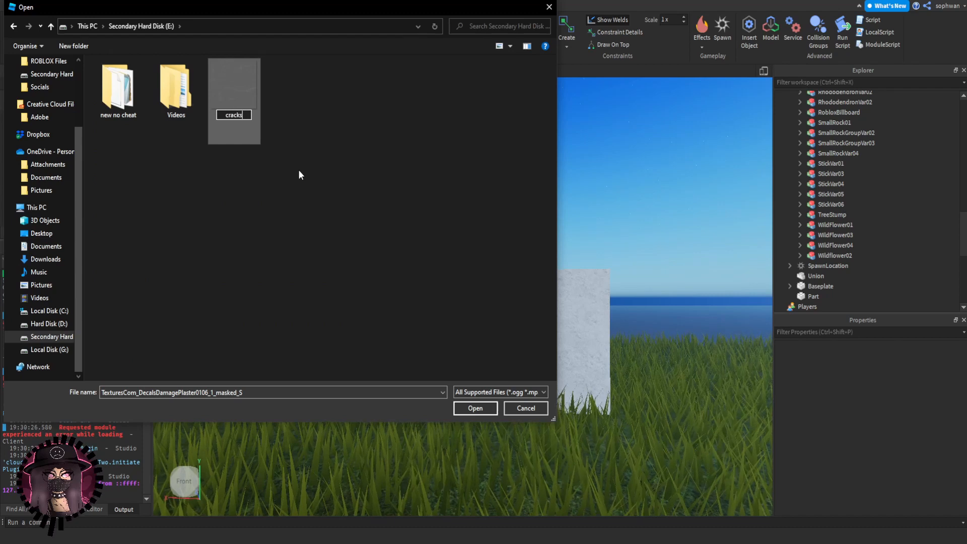
click(299, 171)
double_click(244, 94)
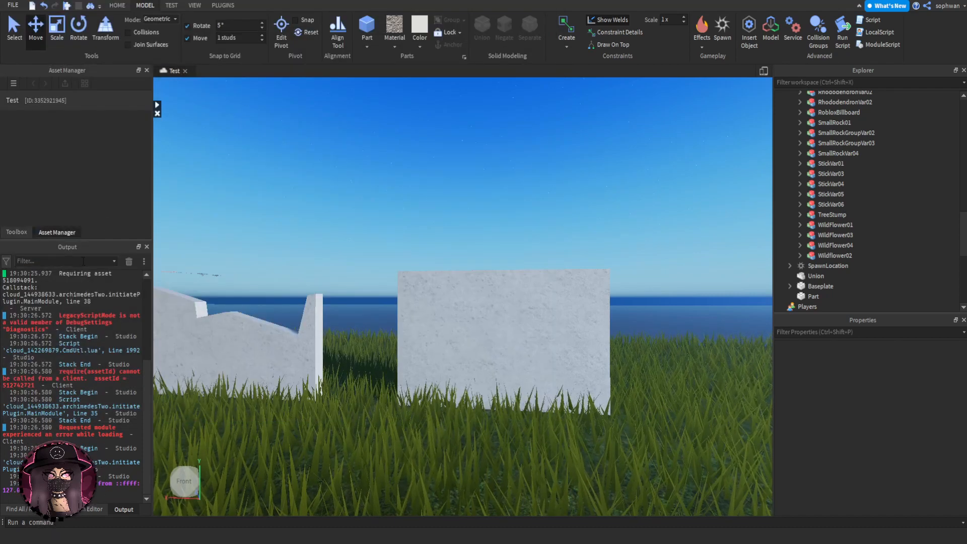
- Enlarge the Asset Manager and insert the cracks image as a decal on the front of the plain slab
drag(111, 240, 95, 352)
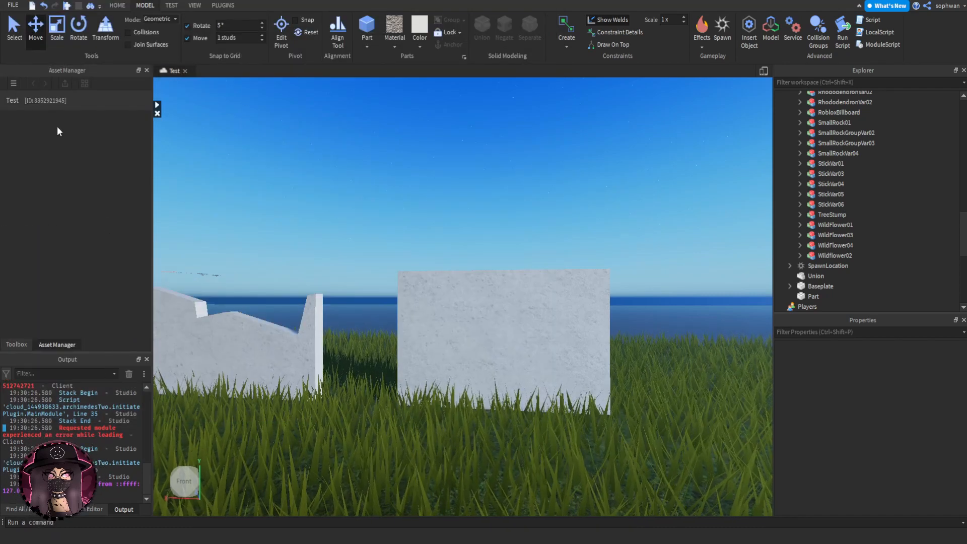
click(31, 347)
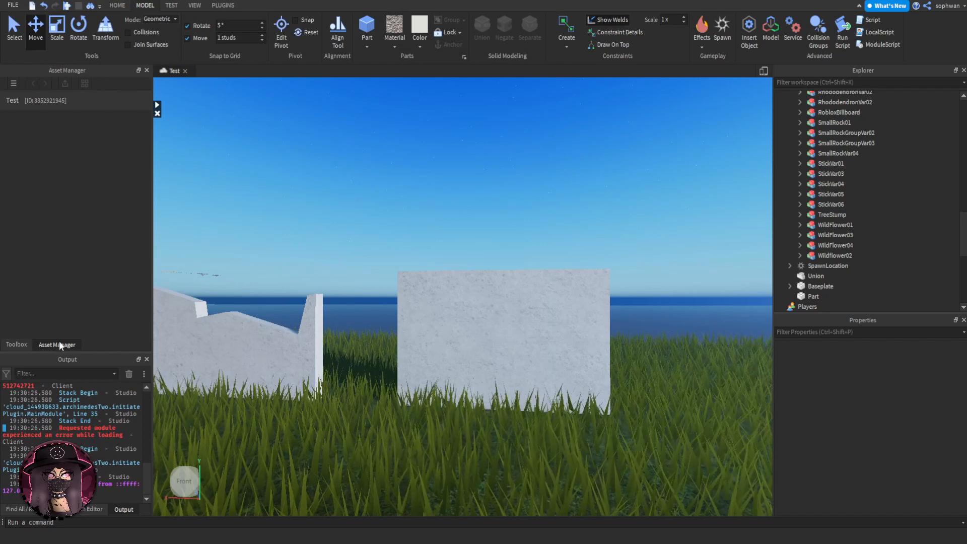
click(53, 344)
right_click(49, 128)
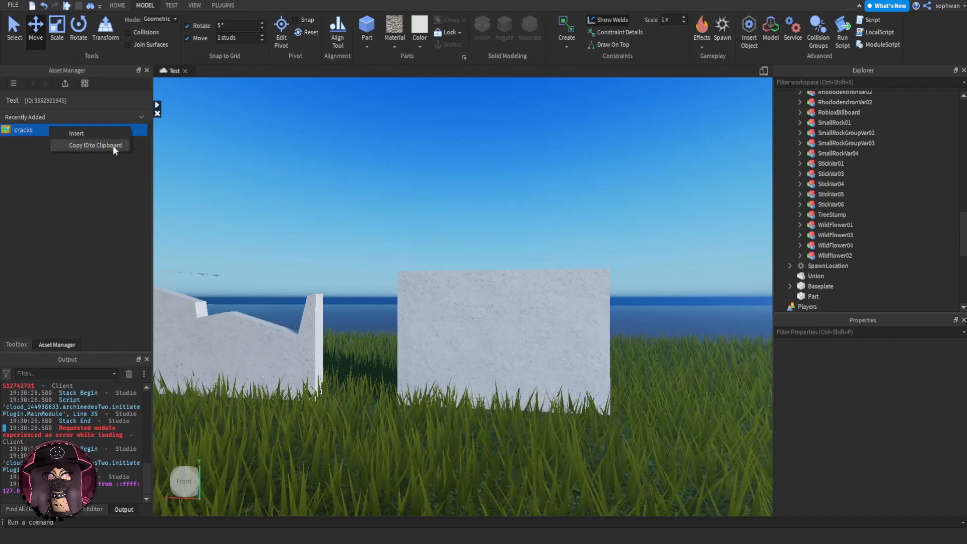
click(87, 132)
click(748, 315)
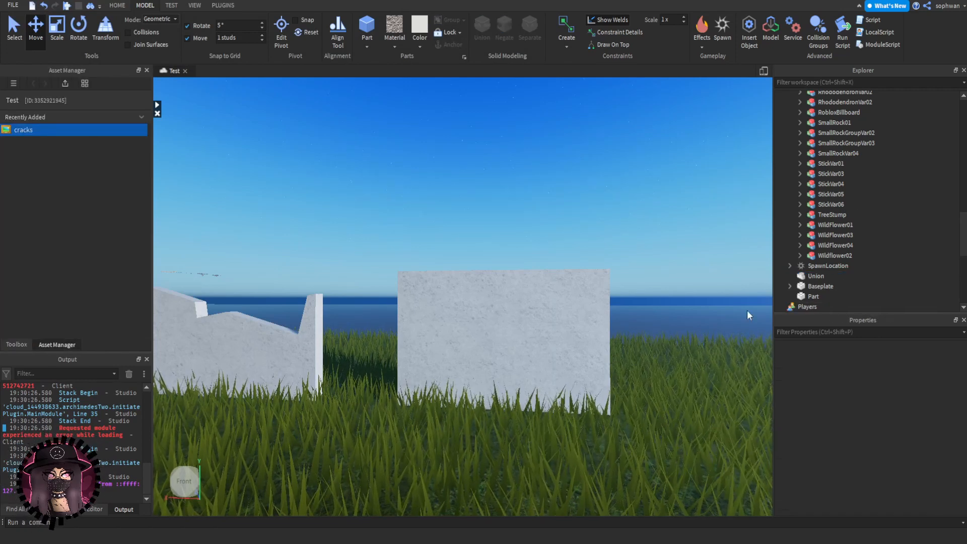
click(509, 358)
click(519, 327)
- Apply the cracks decal to the front face of the cut union slab as well
right_drag(555, 292, 583, 255)
click(583, 242)
key(w)
key(a)
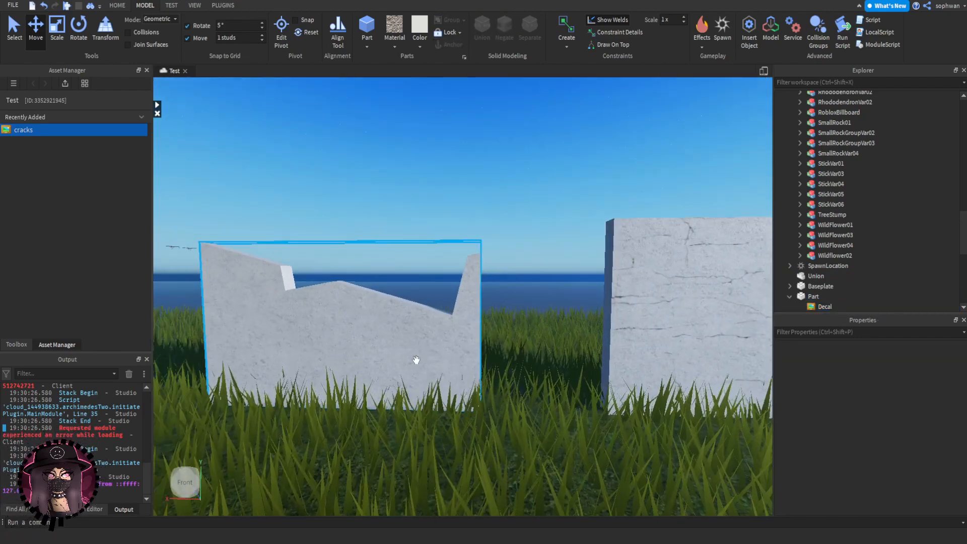
key(ctrl+v)
click(384, 339)
click(386, 337)
key(a)
right_drag(432, 300, 638, 205)
click(636, 202)
scroll(636, 201, up, 4)
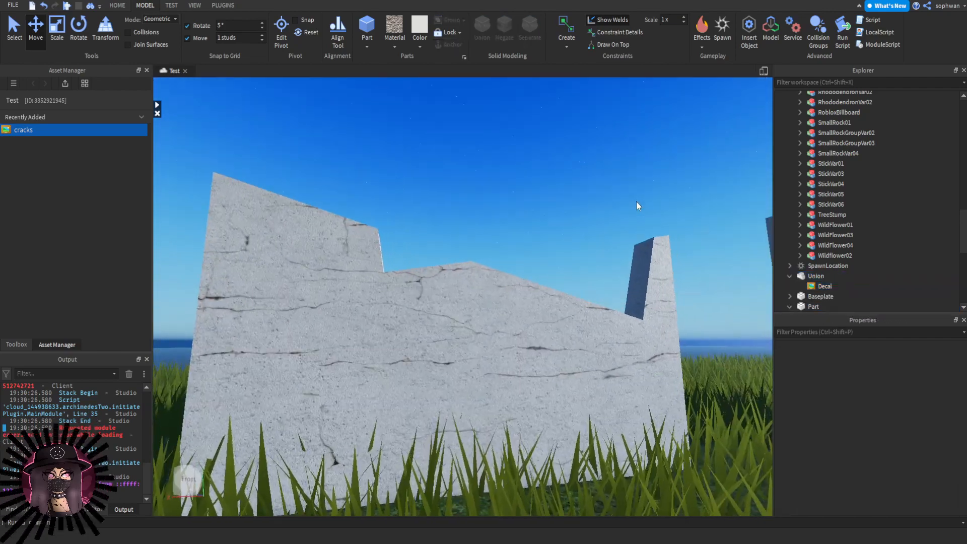
- Scale the uncut slab's height down to 7 studs from its upper side
scroll(637, 201, down, 6)
scroll(636, 202, up, 7)
right_drag(438, 372, 518, 281)
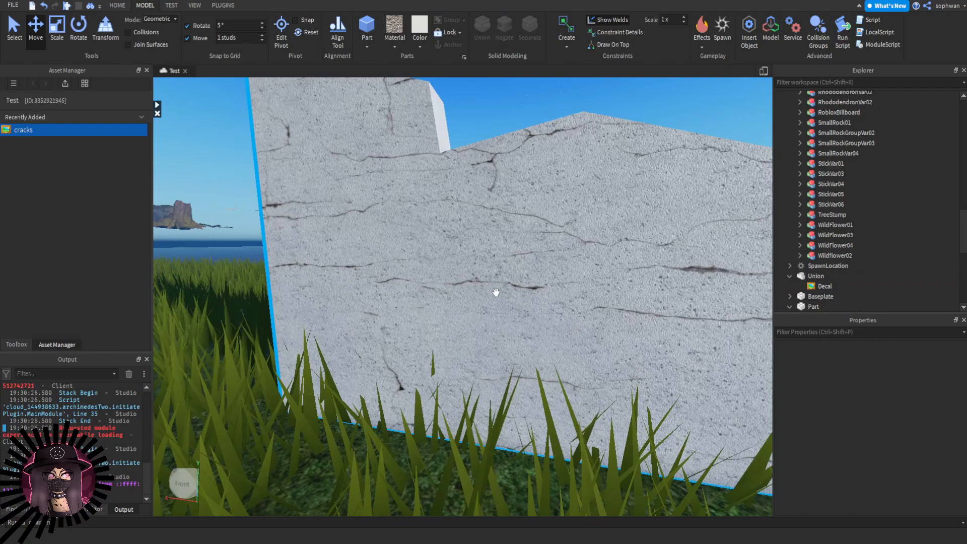
key(d)
key(d)
click(519, 281)
key(ctrl+3)
click(518, 280)
key(d)
drag(525, 205, 527, 246)
click(645, 218)
scroll(645, 217, up, 2)
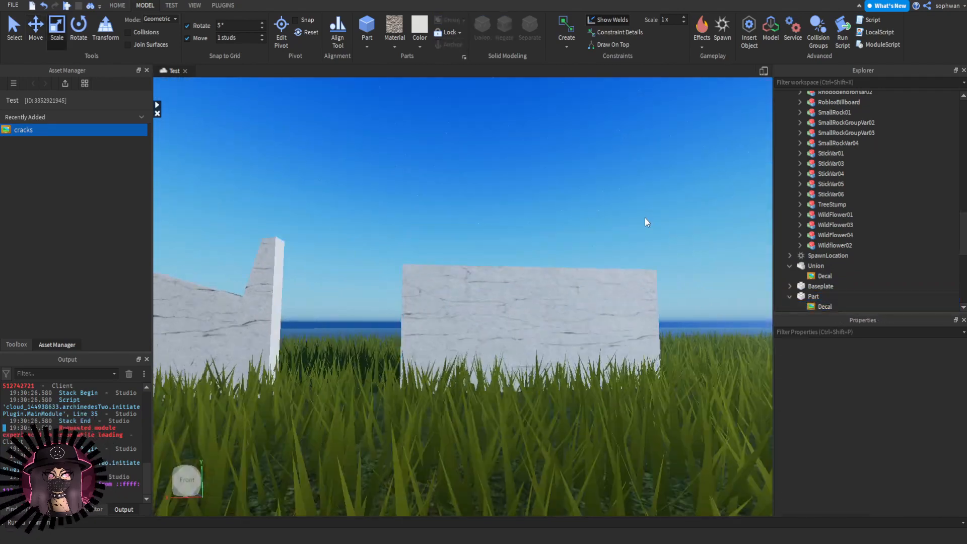
- Narrow the uncut slab to a width of 10 studs and clear the selection
right_drag(645, 218, 645, 218)
scroll(389, 331, up, 5)
scroll(389, 331, down, 5)
click(599, 290)
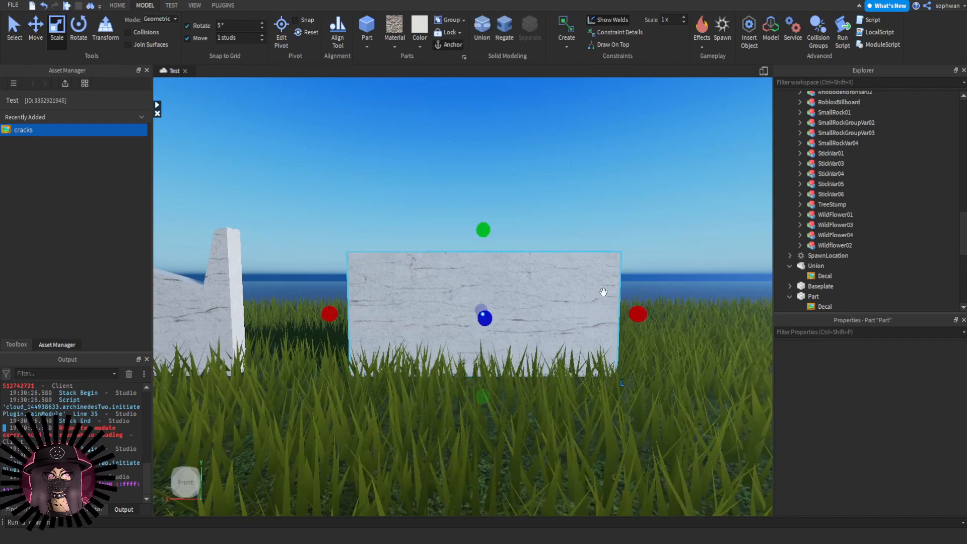
drag(637, 314, 534, 309)
click(435, 238)
key(a)
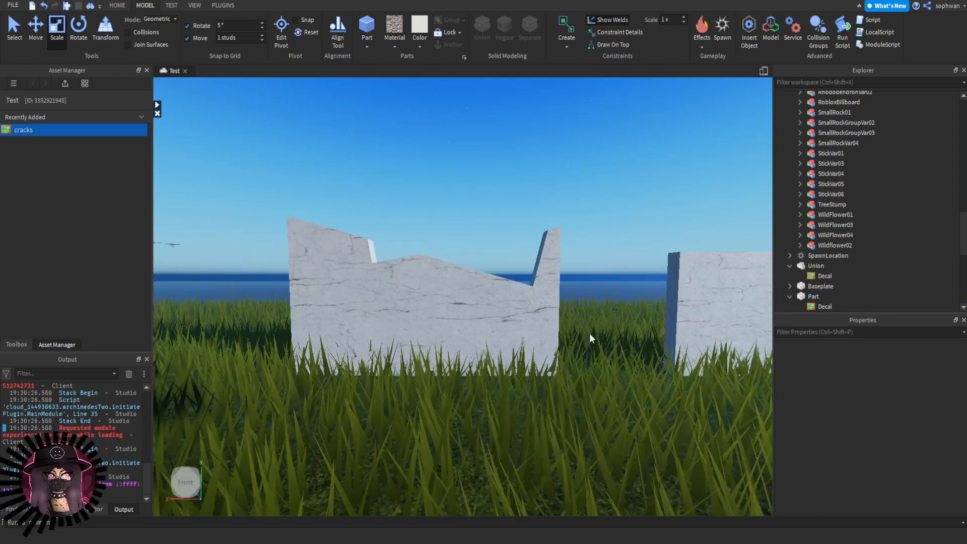
- Examine the cracked faces of the cut union and the smaller slab from different viewpoints
key(d)
click(598, 272)
key(a)
click(413, 379)
right_drag(413, 379, 413, 379)
key(e)
key(w)
key(s)
drag(542, 254, 603, 337)
click(603, 338)
right_drag(539, 303, 538, 303)
key(w)
key(s)
key(w)
- Set the collision fidelity of the cut union slab to Box, enlarging the Properties area to reach it
click(498, 367)
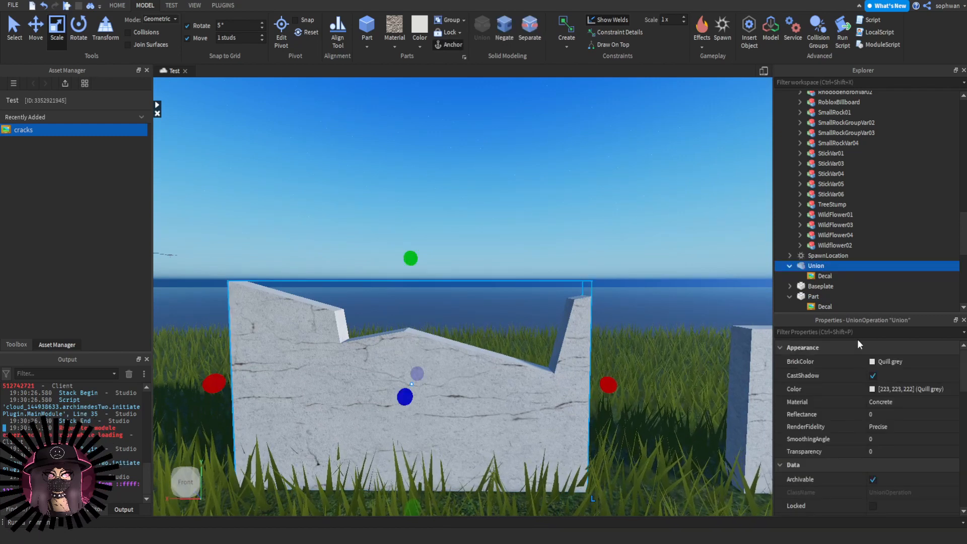
scroll(836, 348, down, 2)
click(863, 309)
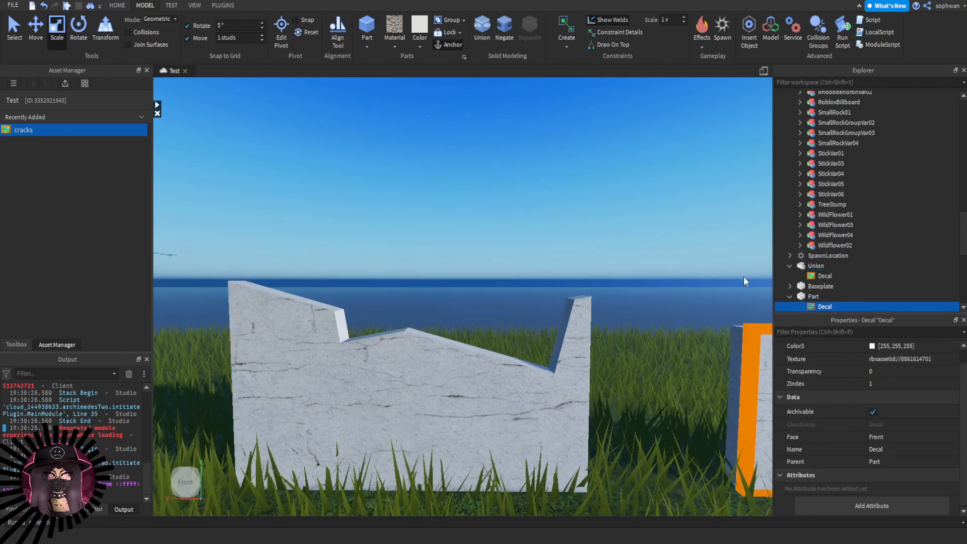
click(575, 338)
drag(843, 313, 844, 228)
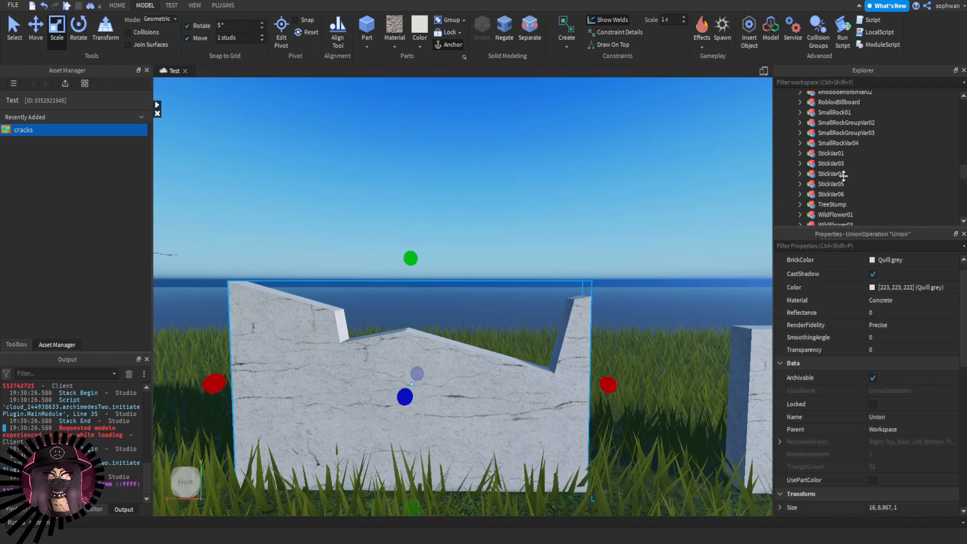
scroll(884, 391, down, 5)
scroll(890, 406, up, 1)
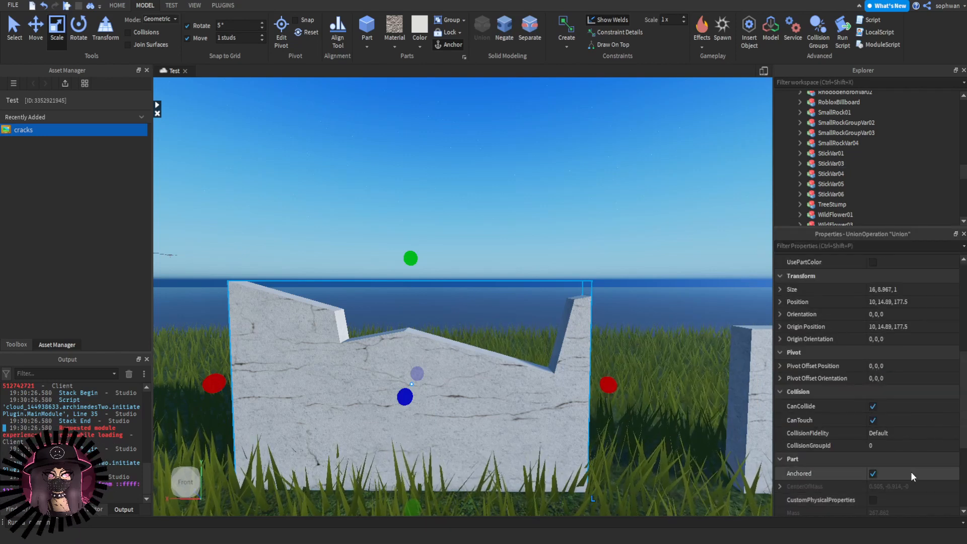
click(890, 438)
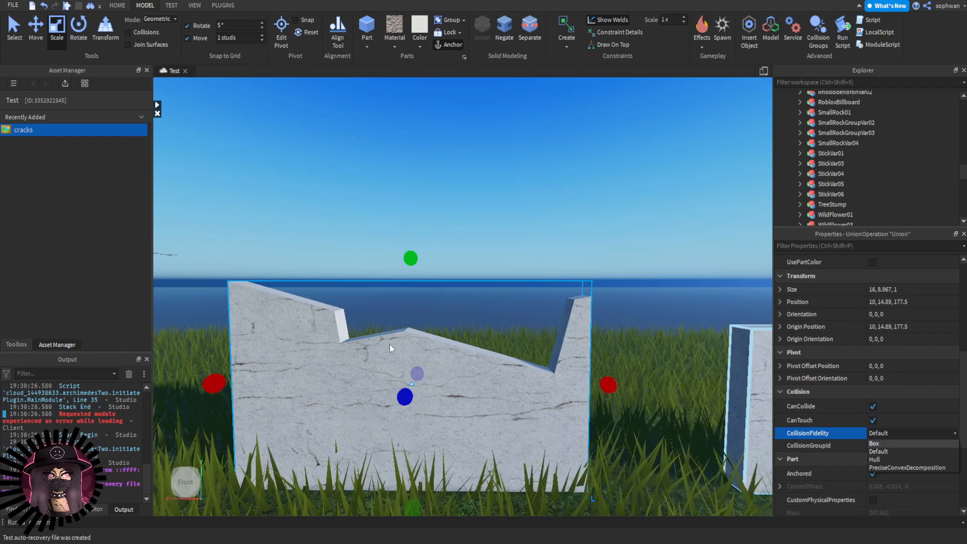
click(874, 443)
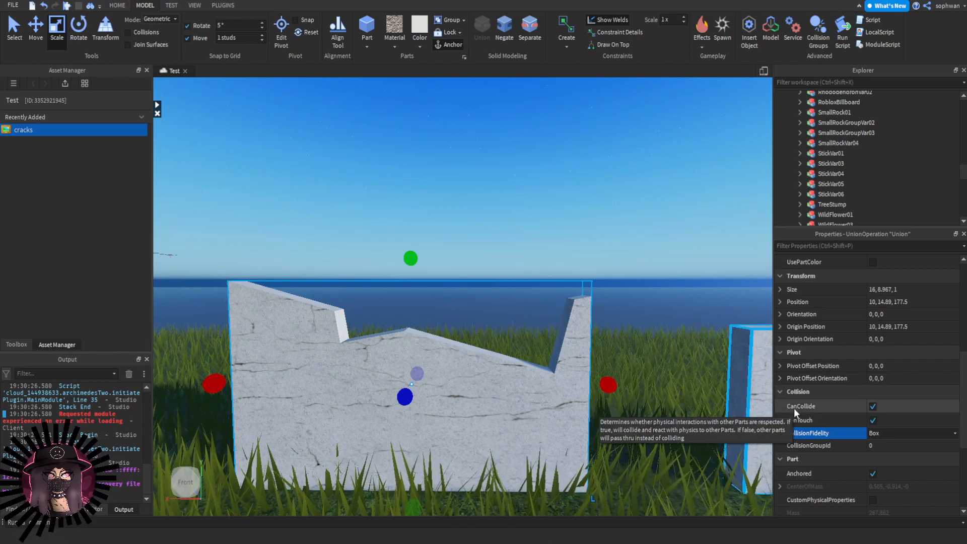
scroll(871, 452, down, 3)
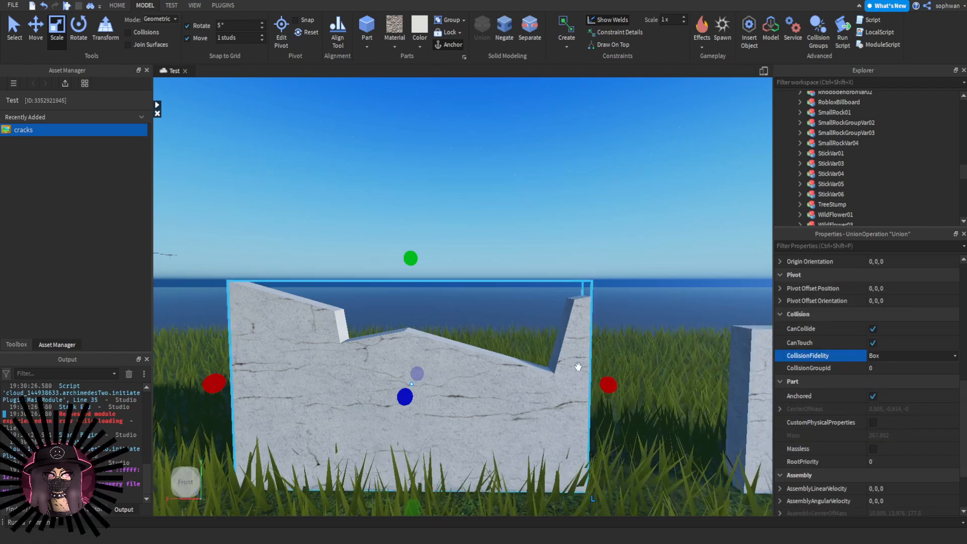
- Delete the smaller uncut slab standing beside the cut union wall
click(602, 321)
right_drag(601, 321, 602, 321)
drag(606, 345, 650, 280)
click(639, 289)
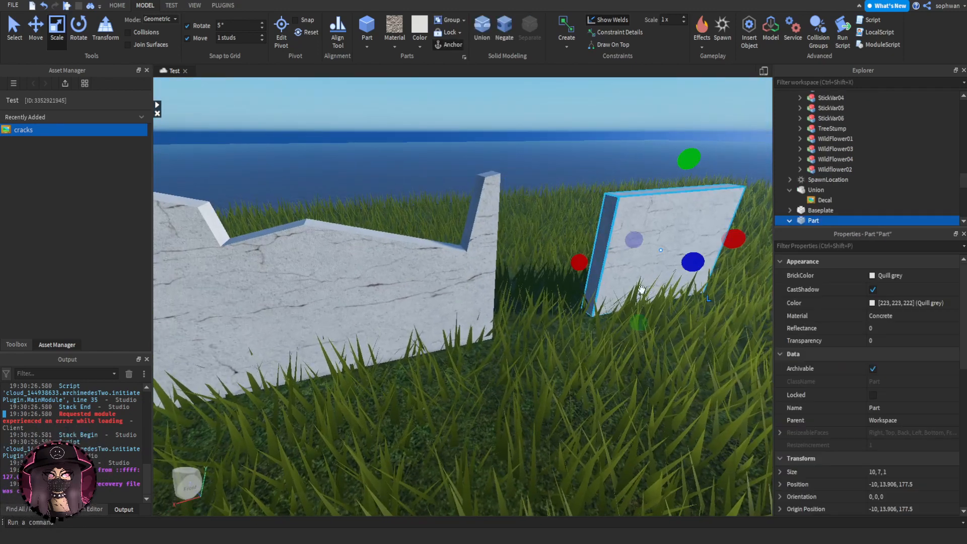
key(Delete)
right_drag(578, 358, 579, 357)
key(s)
key(w)
key(s)
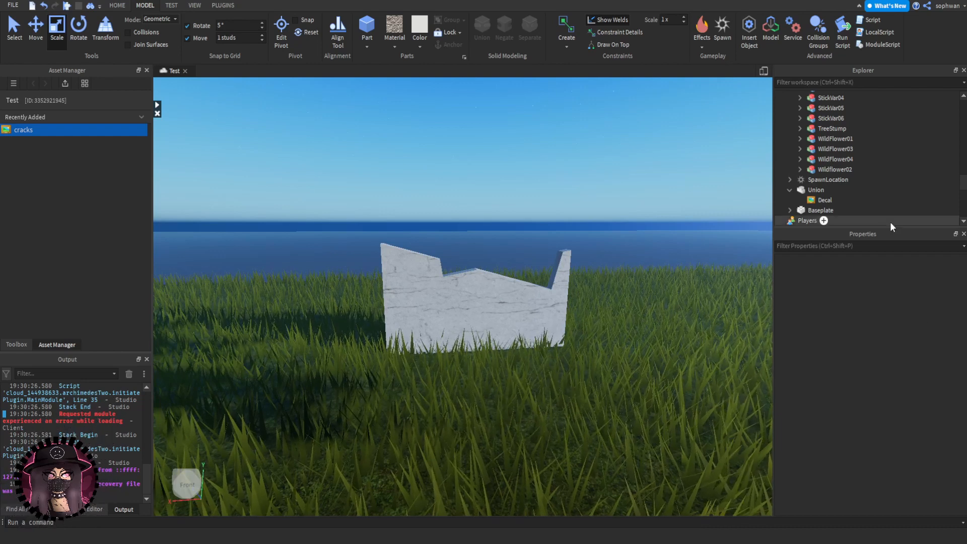
- Move the Meshes/rock_1 mesh from ServerStorage into Workspace, enlarging the Explorer area and collapsing the Workspace tree to reach it
drag(890, 227, 901, 377)
scroll(954, 173, up, 15)
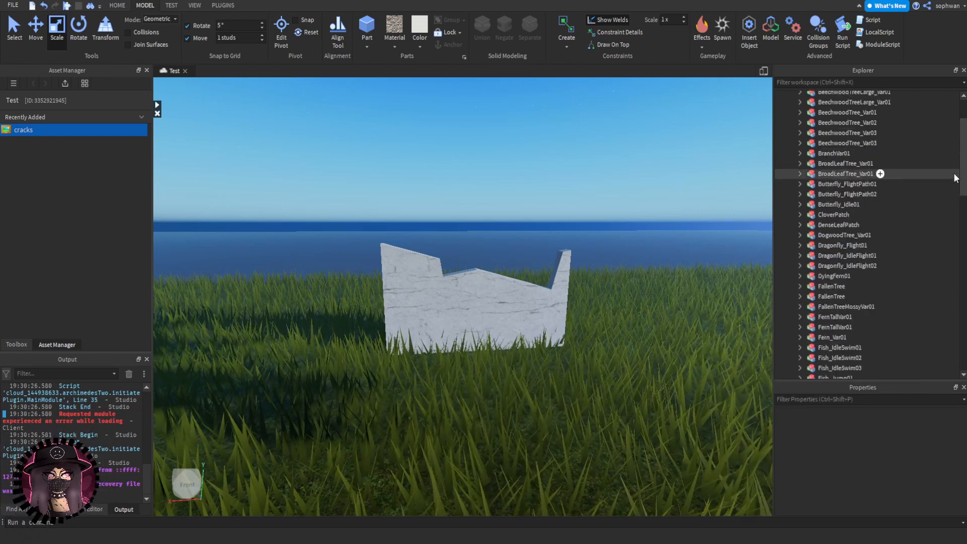
click(780, 96)
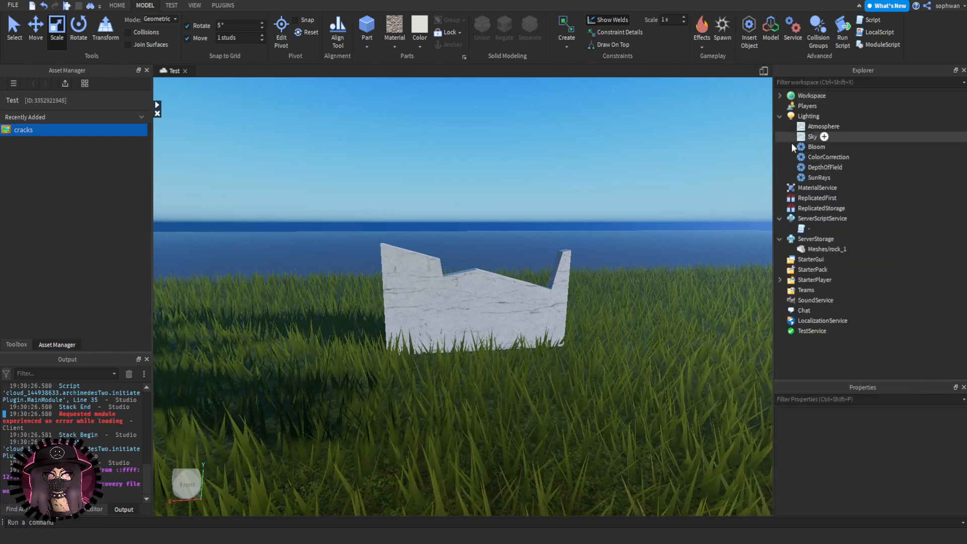
right_drag(242, 191, 259, 197)
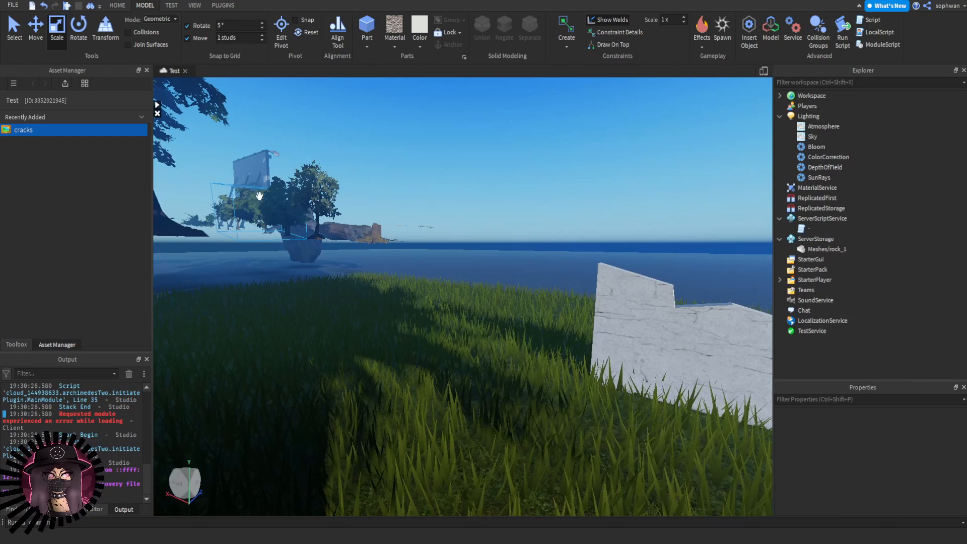
click(810, 249)
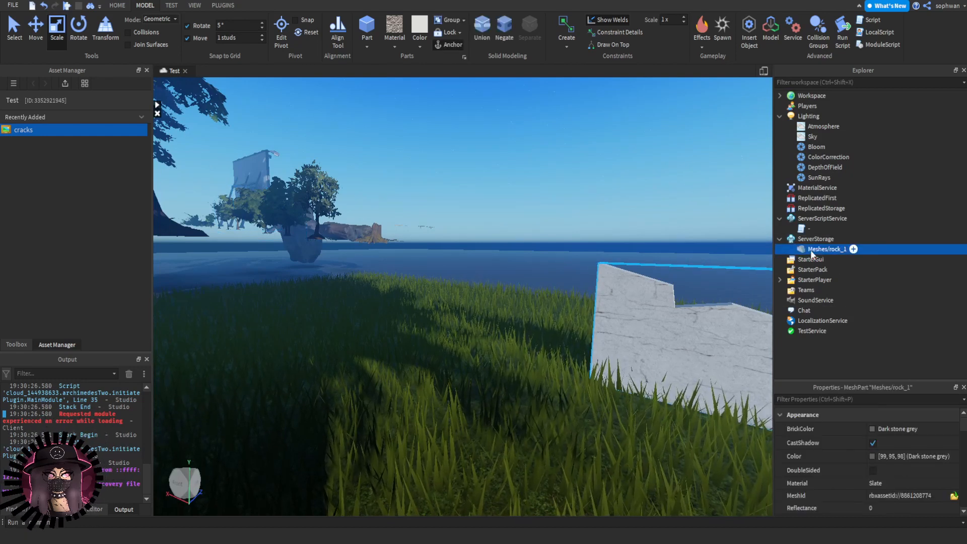
drag(811, 249, 808, 95)
- Place the rock mesh on the grassy terrain and lower it so its base sinks into the ground
key(f)
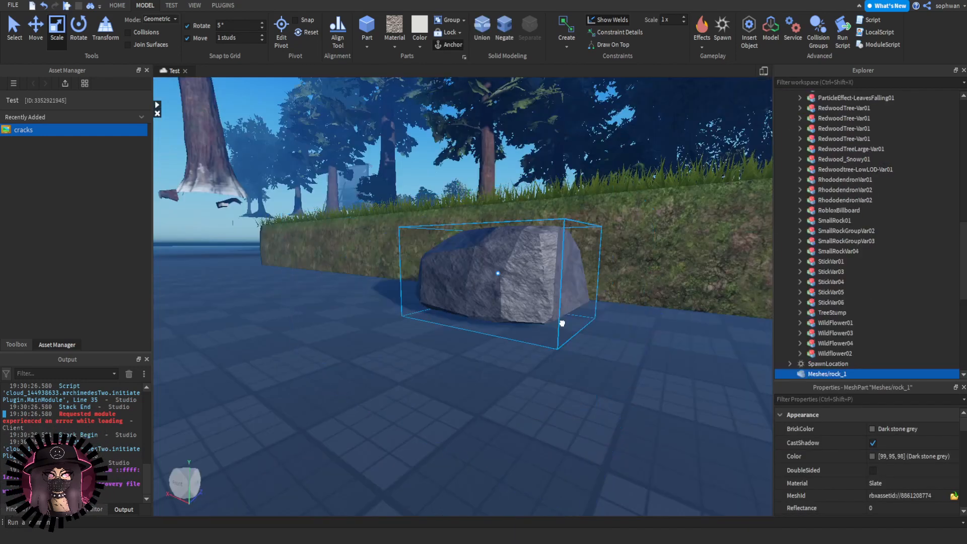
drag(562, 324, 520, 300)
key(f)
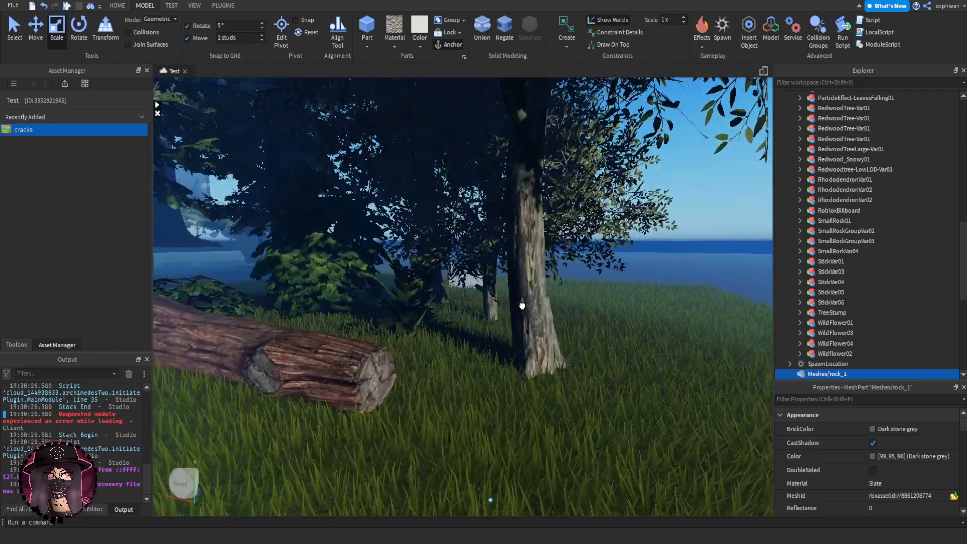
key(ctrl+2)
drag(504, 202, 504, 216)
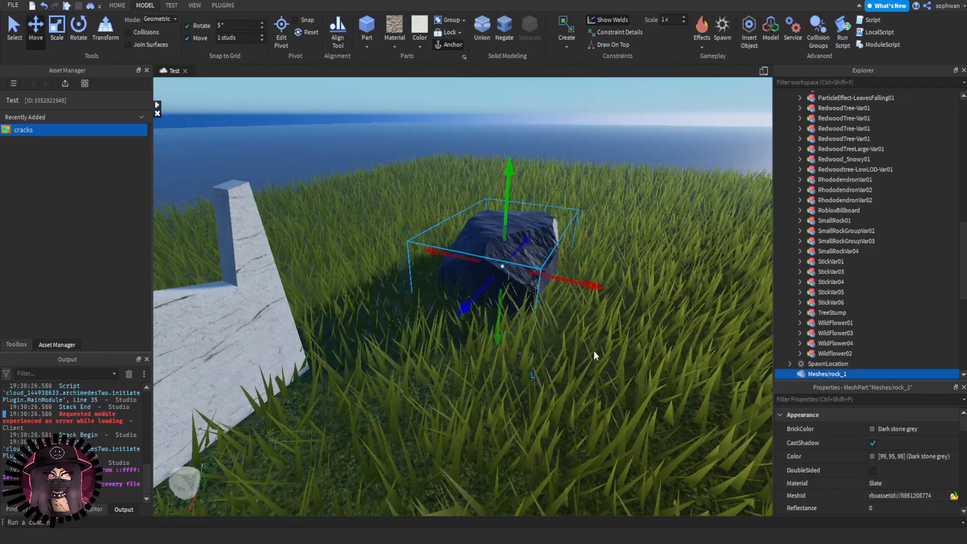
drag(532, 270, 557, 207)
drag(590, 132, 584, 164)
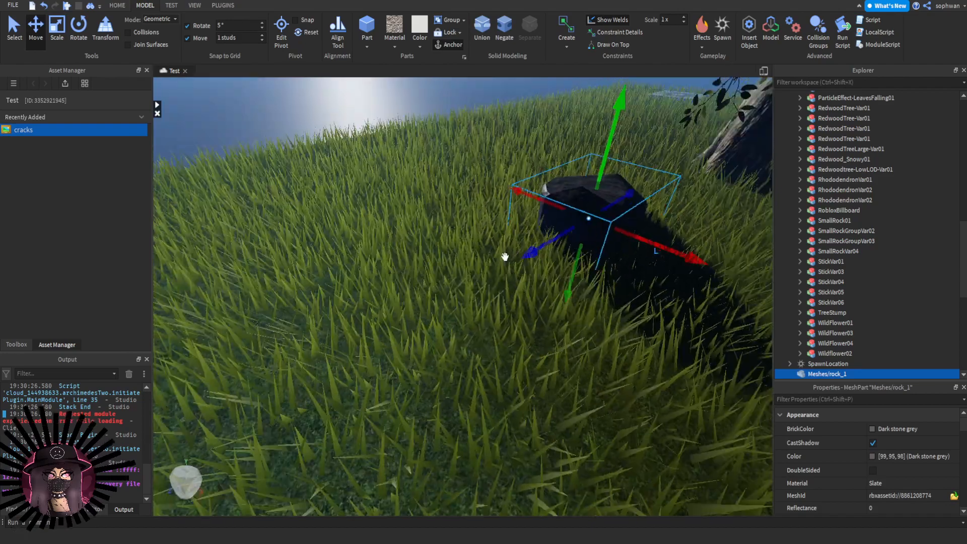
- Duplicate the rock mesh repeatedly and scatter rotated copies on the grass around the fallen log and trees
key(ctrl+d)
drag(505, 257, 574, 403)
key(ctrl+d)
key(ctrl+4)
key(ctrl+2)
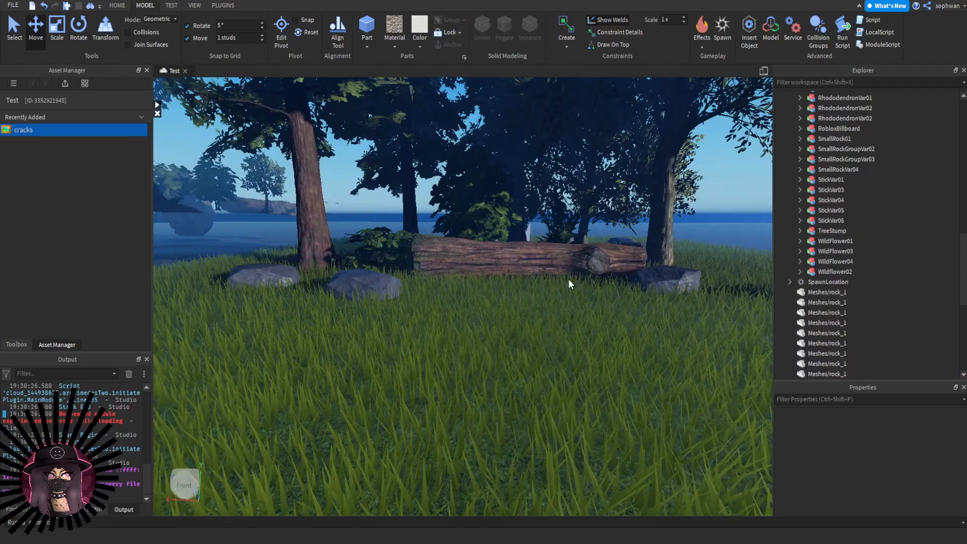
scroll(569, 285, up, 2)
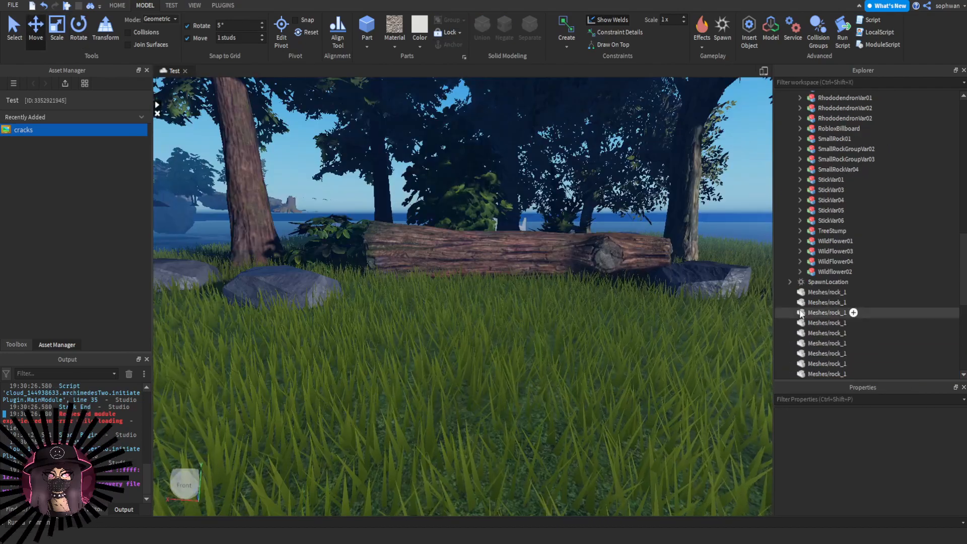
- Select the rock beside the log and examine its transform and collision properties, including CollisionFidelity
scroll(606, 285, down, 3)
right_drag(606, 285, 582, 344)
click(576, 328)
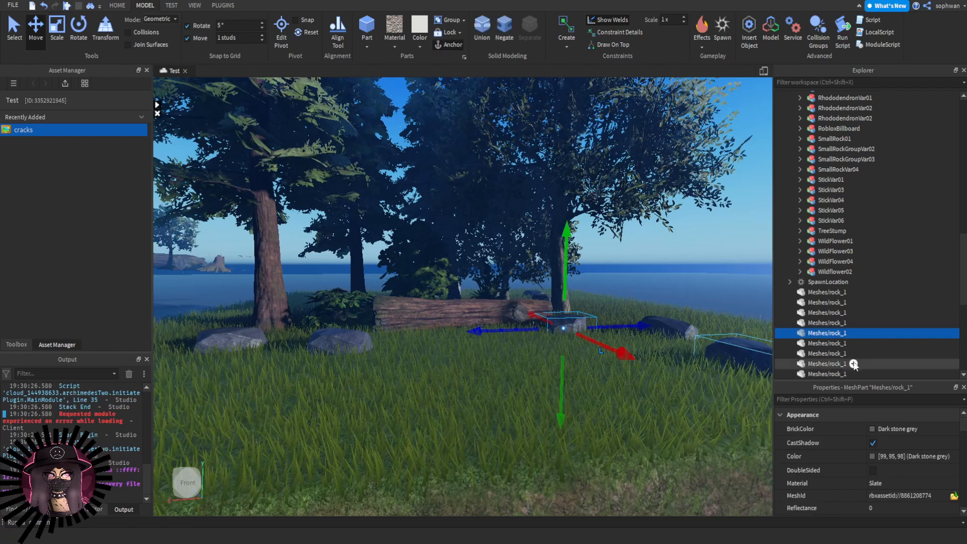
scroll(850, 431, down, 3)
drag(862, 380, 861, 228)
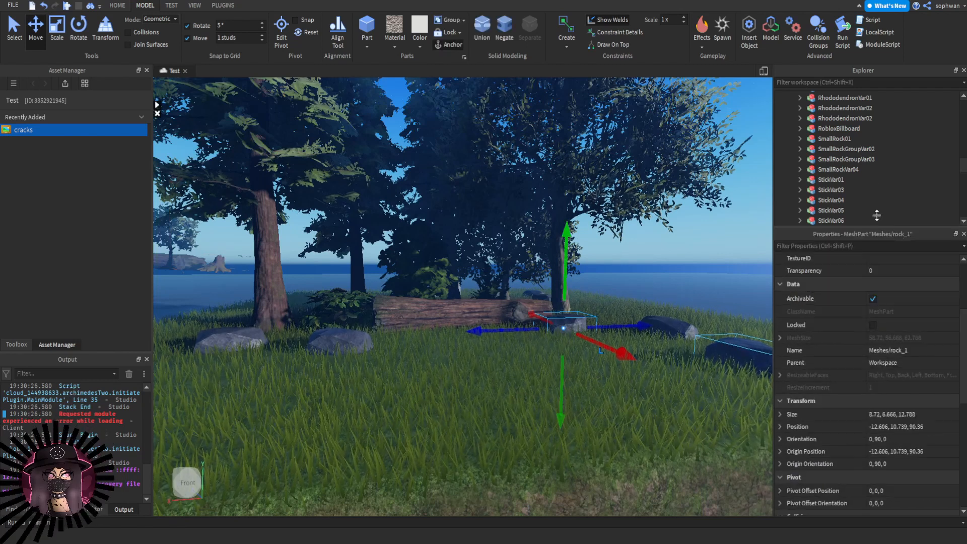
scroll(923, 406, down, 5)
scroll(923, 406, down, 3)
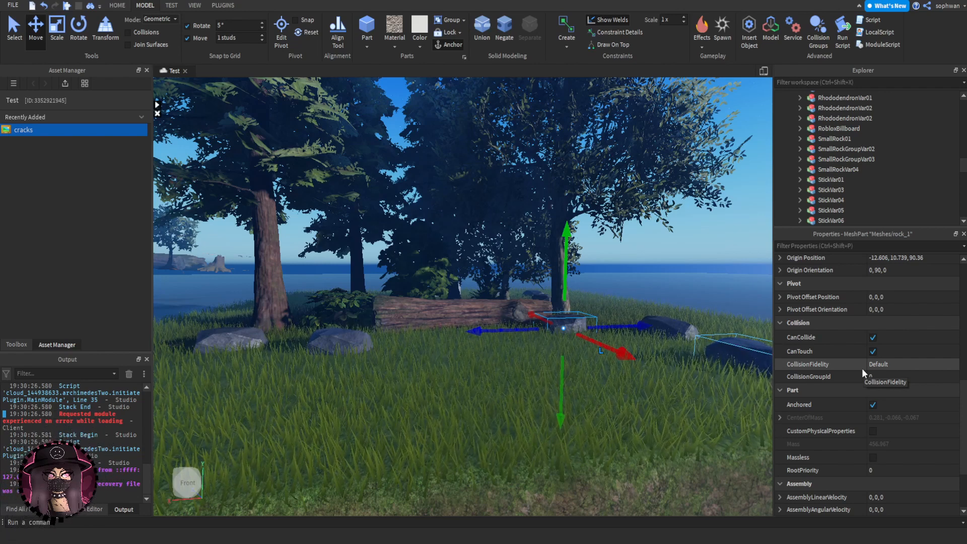
scroll(558, 267, up, 5)
right_drag(557, 267, 560, 272)
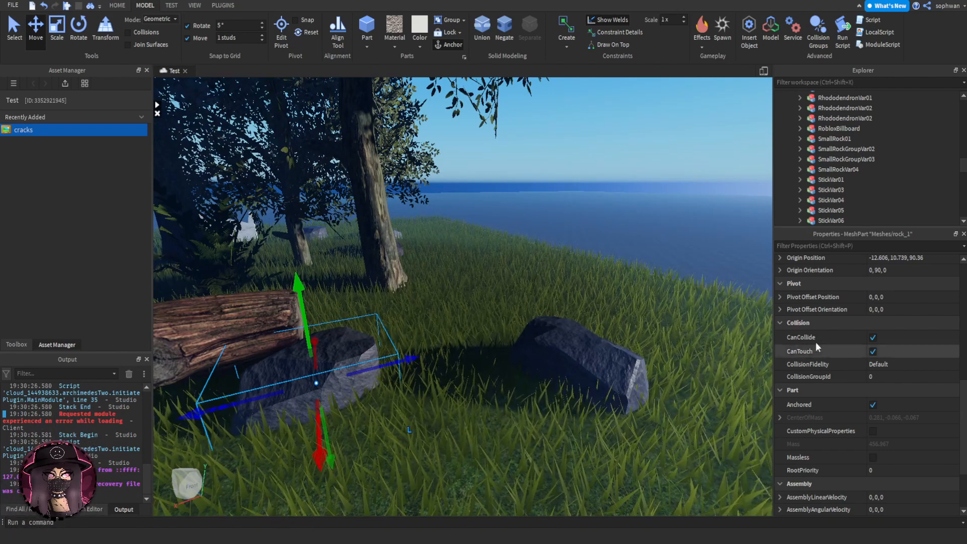
- Shrink the properties area and open the script stored in ServerScriptService
drag(914, 228, 894, 343)
mouse_move(440, 293)
right_down()
mouse_move(301, 250)
mouse_move(291, 210)
mouse_move(741, 280)
mouse_move(426, 288)
right_up()
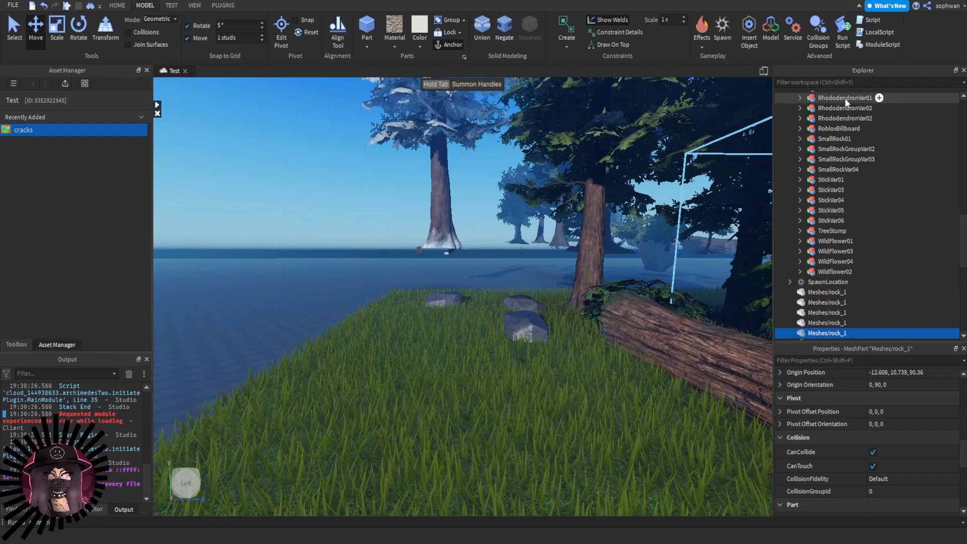
click(850, 82)
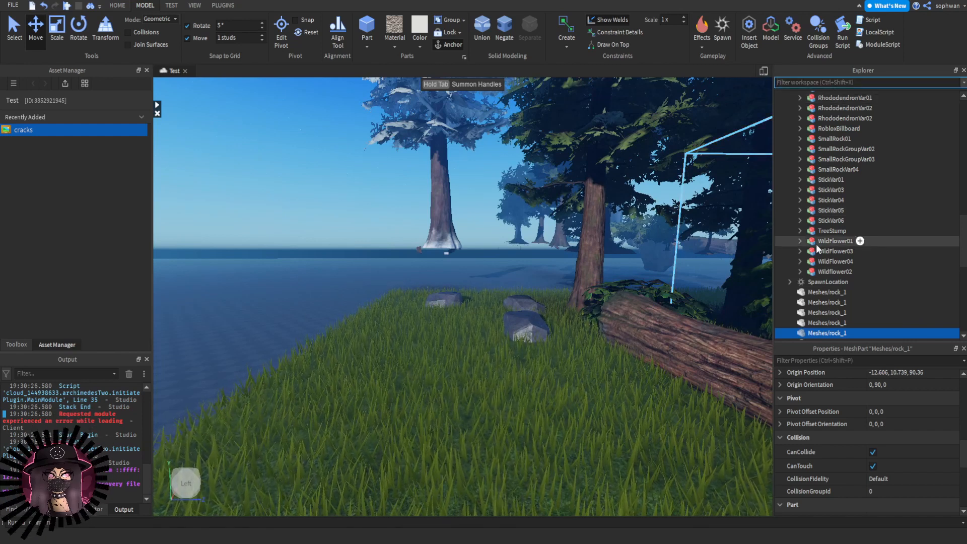
scroll(941, 292, down, 10)
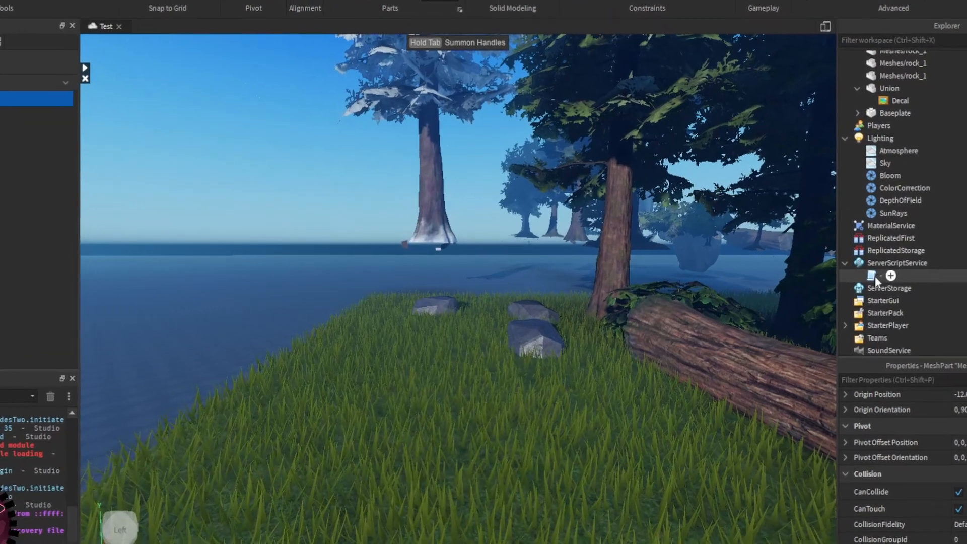
double_click(874, 277)
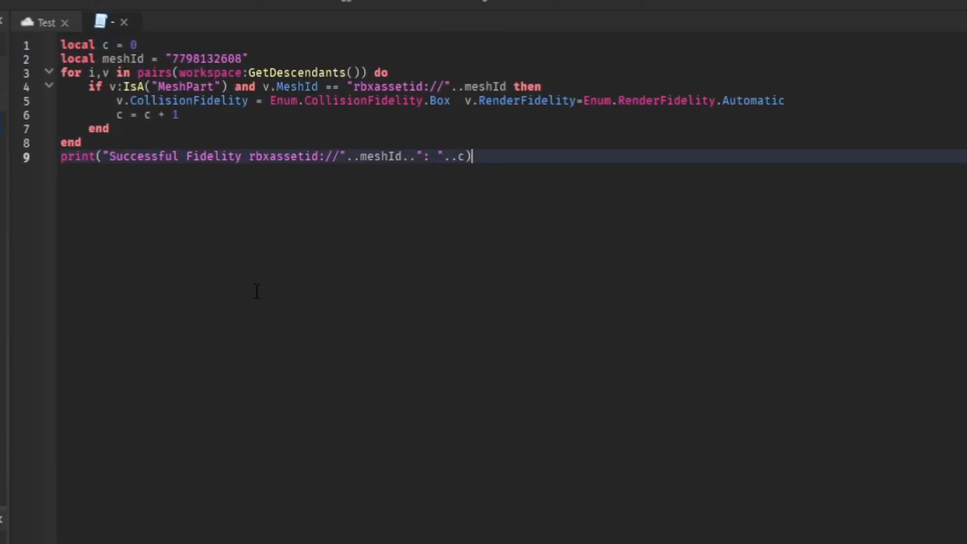
- Review the script's meshId variable, workspace loop, and CollisionFidelity and RenderFidelity assignments
click(82, 73)
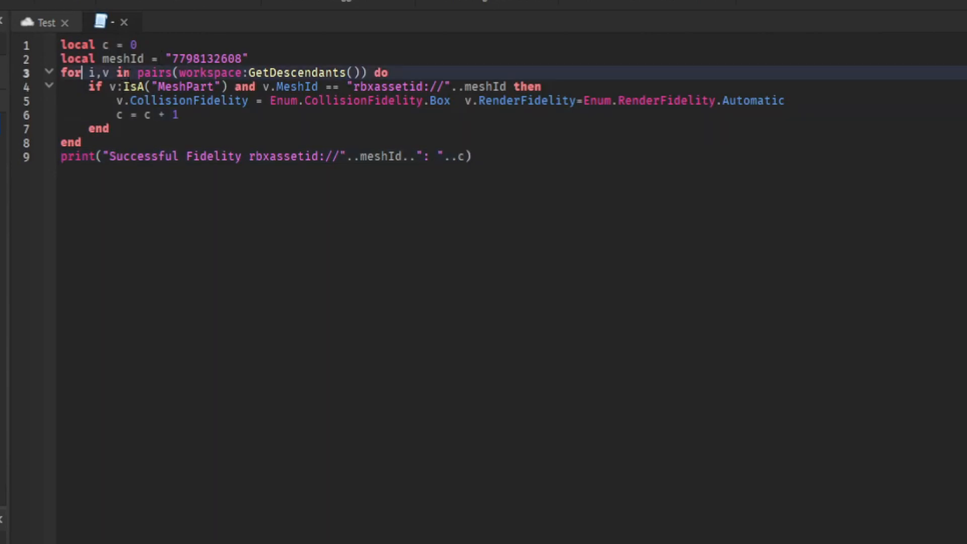
drag(124, 73, 353, 86)
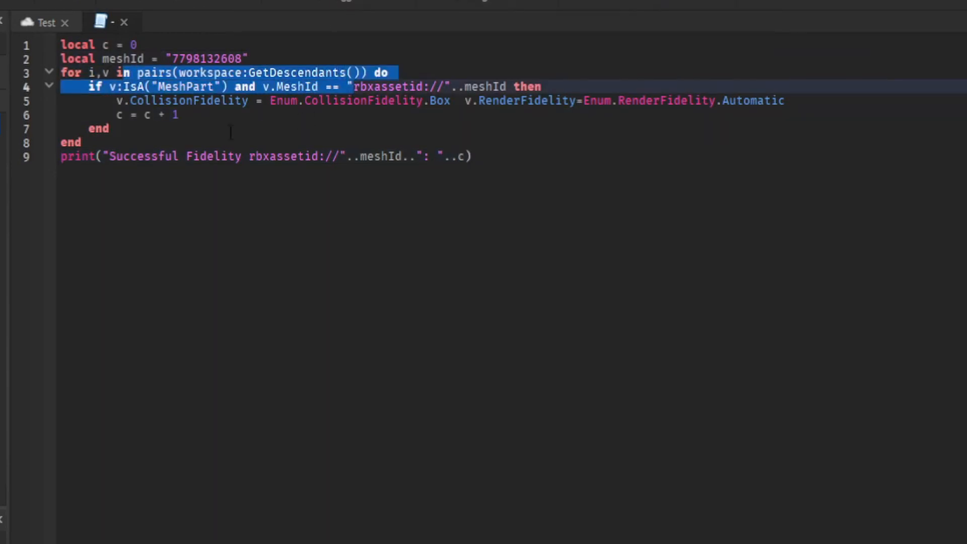
click(216, 132)
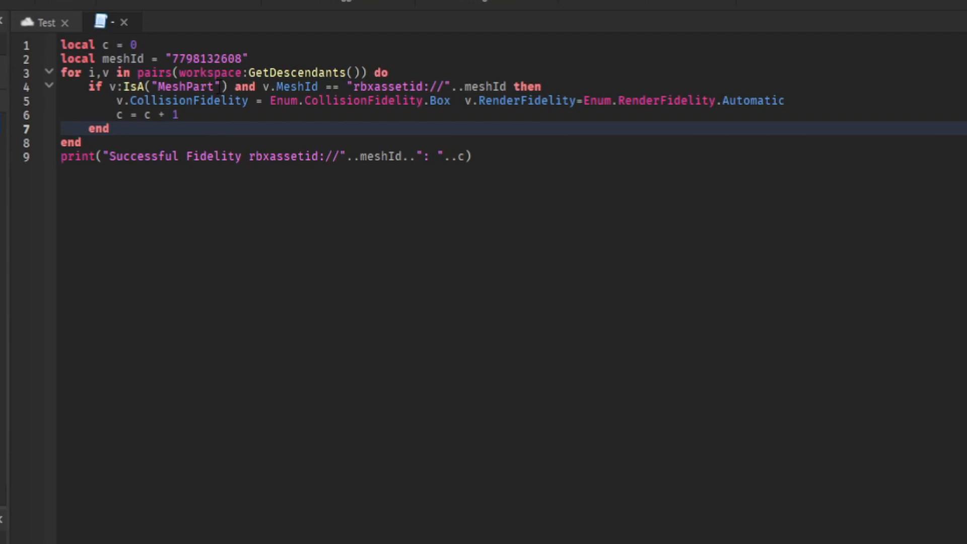
click(451, 74)
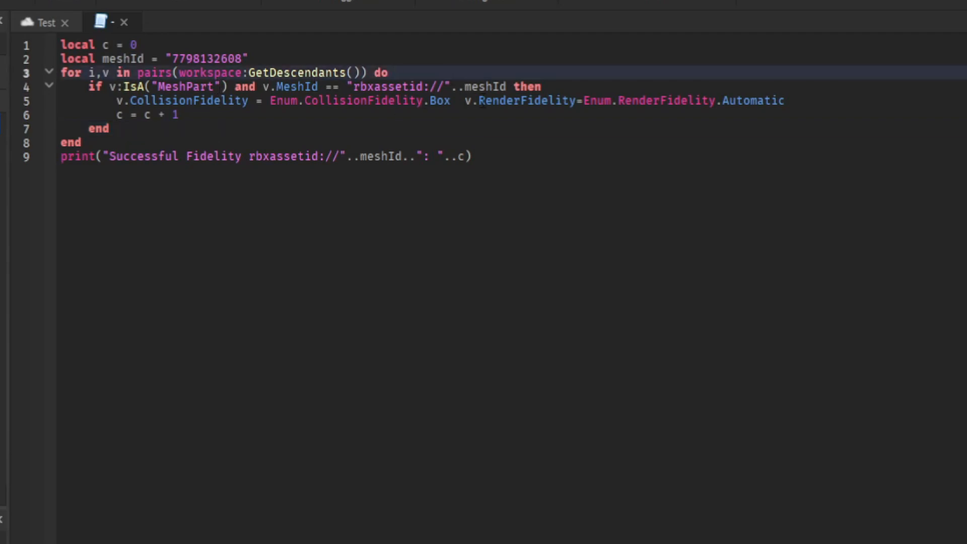
double_click(203, 59)
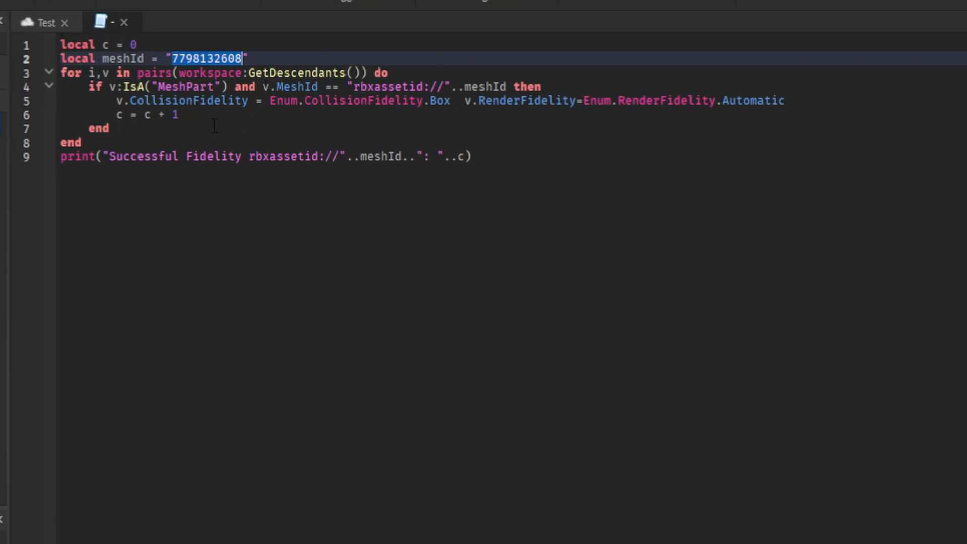
click(275, 101)
click(333, 101)
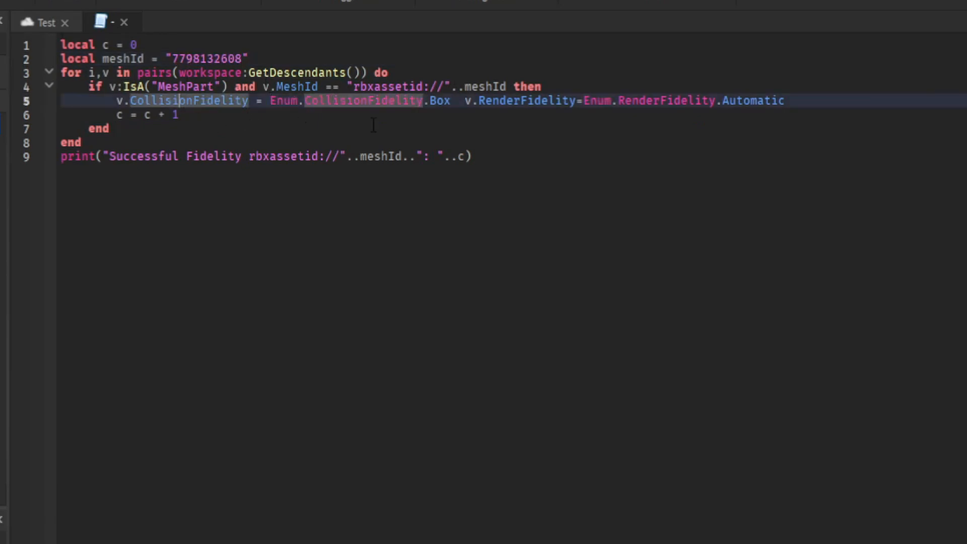
click(496, 101)
click(410, 100)
click(627, 87)
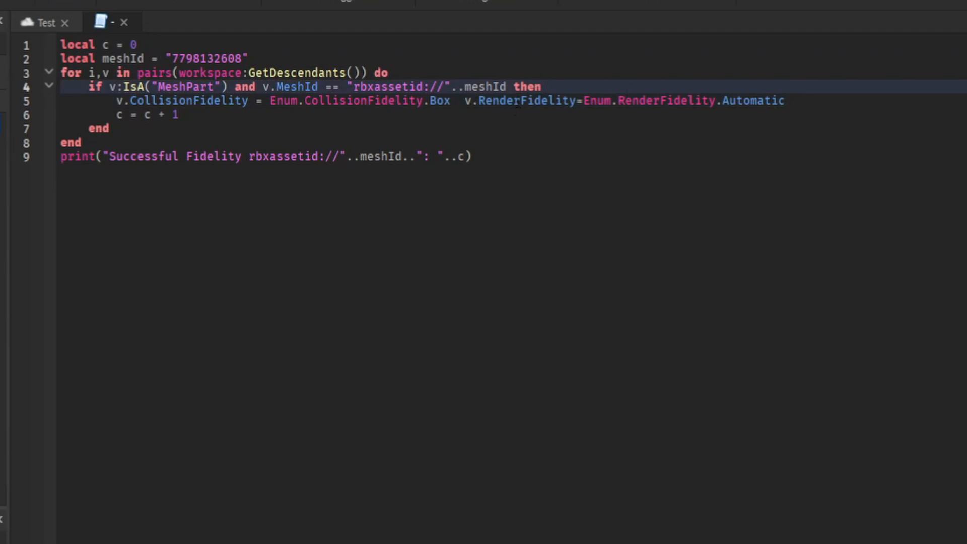
click(684, 103)
double_click(766, 99)
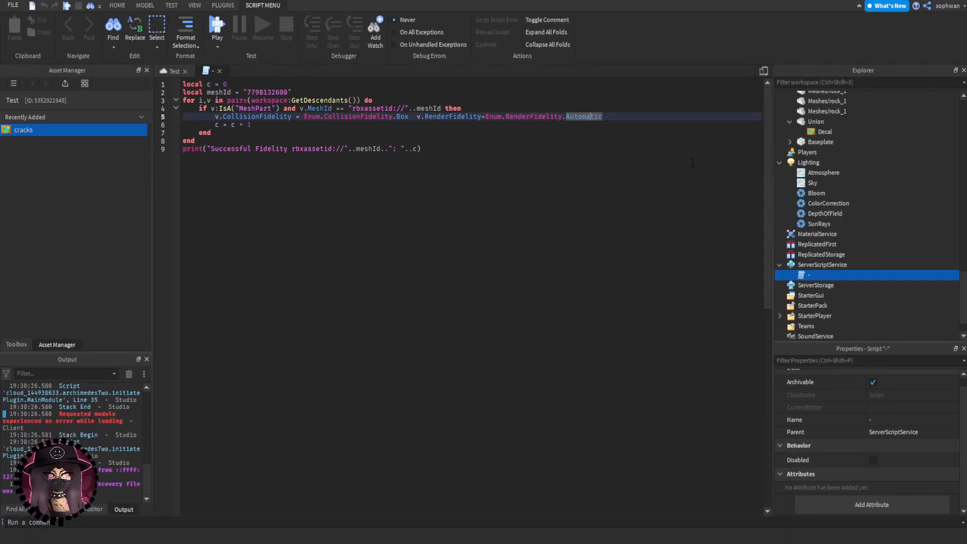
click(693, 163)
- Close the script and set the RenderFidelity of a rock near the log to Automatic
click(219, 71)
right_drag(500, 267, 496, 267)
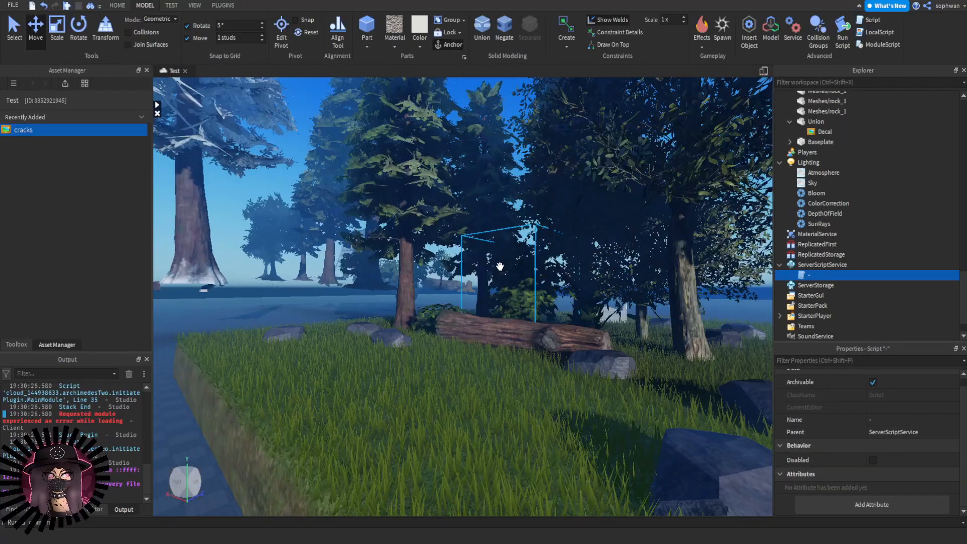
click(441, 329)
key(f)
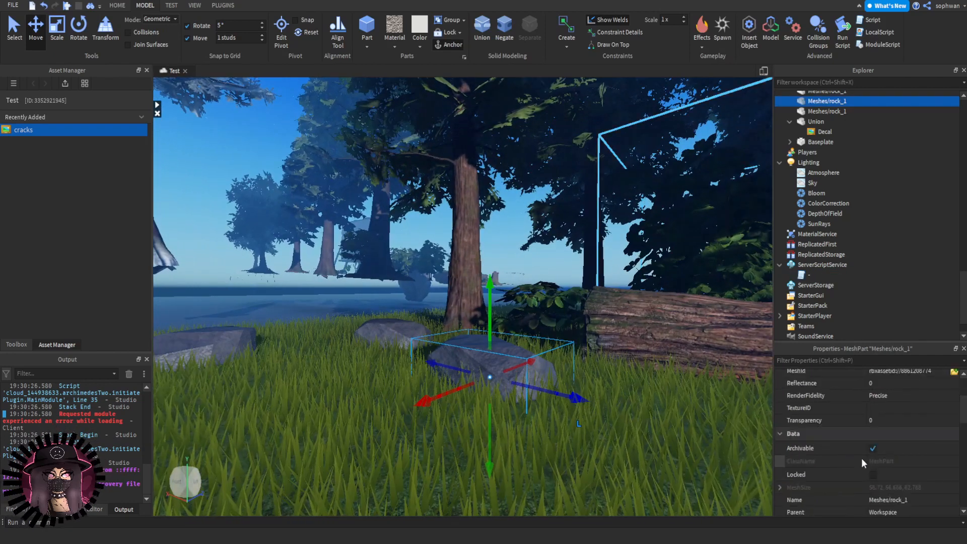
click(911, 397)
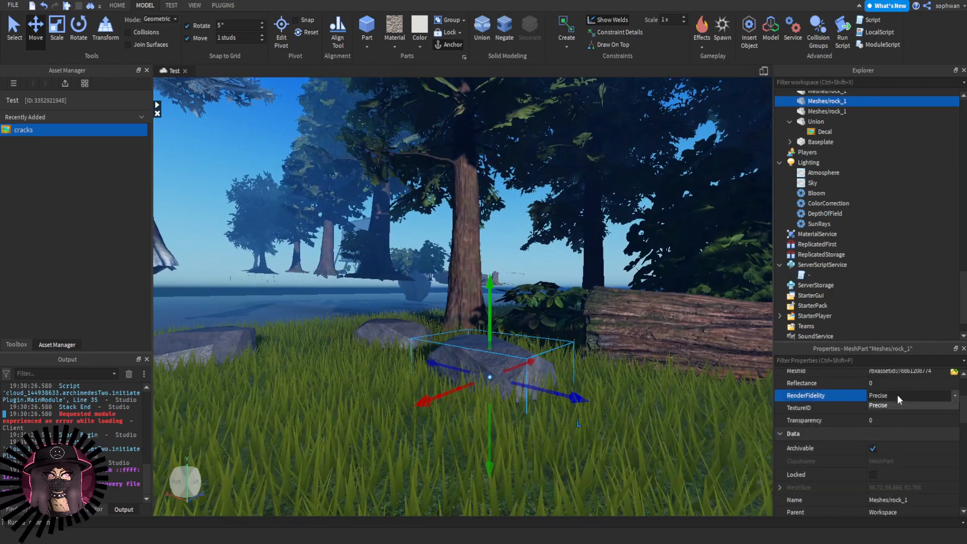
click(883, 407)
click(579, 417)
- View the forest island from far away to examine its level of detail at a distance
key(s)
right_drag(554, 425, 493, 390)
key(s)
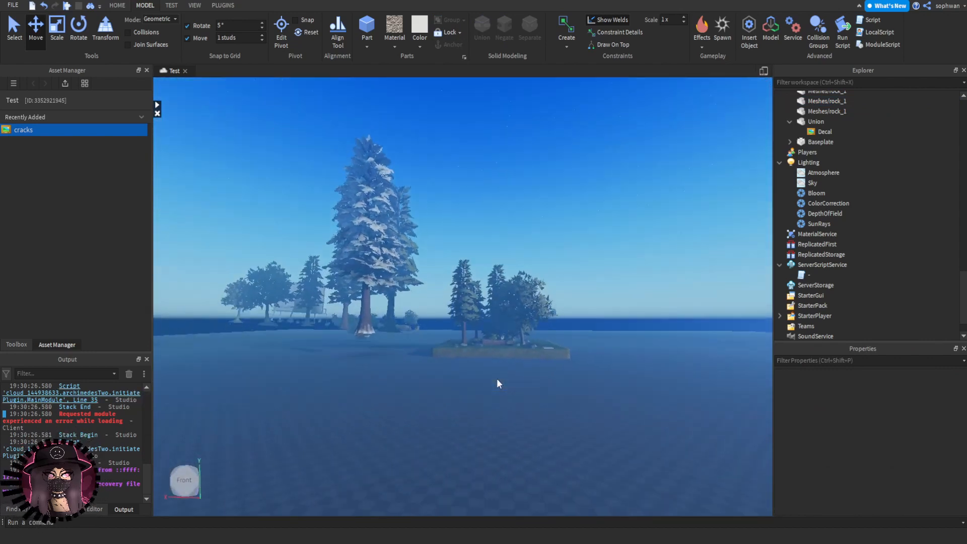
key(s)
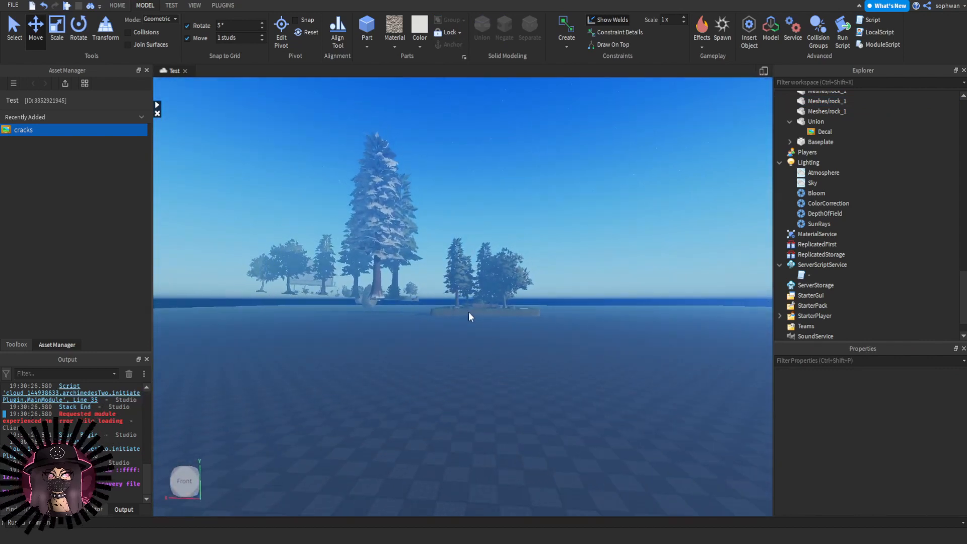
key(w)
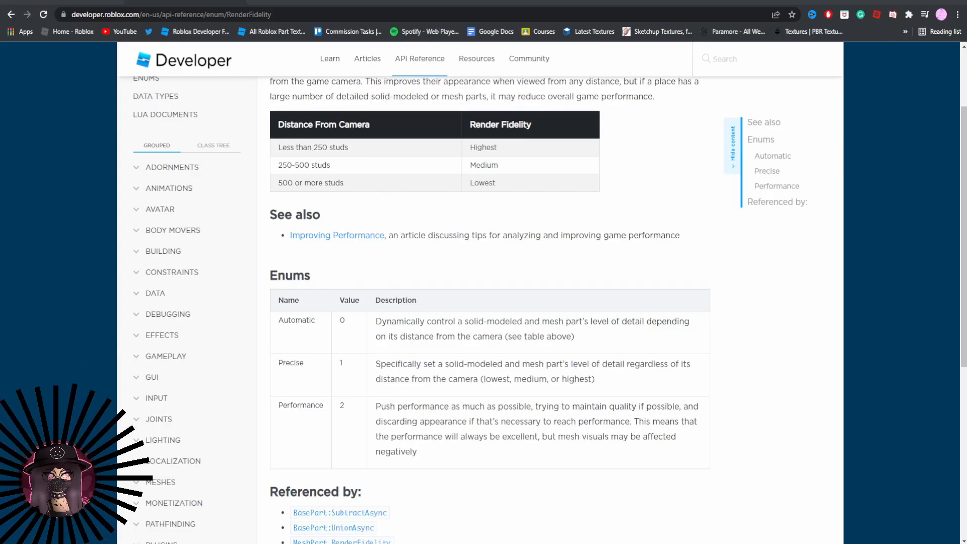
- Switch to the browser and read the RenderFidelity reference page, covering the camera distance table and the Automatic, Precise and Performance enums
drag(275, 322, 296, 323)
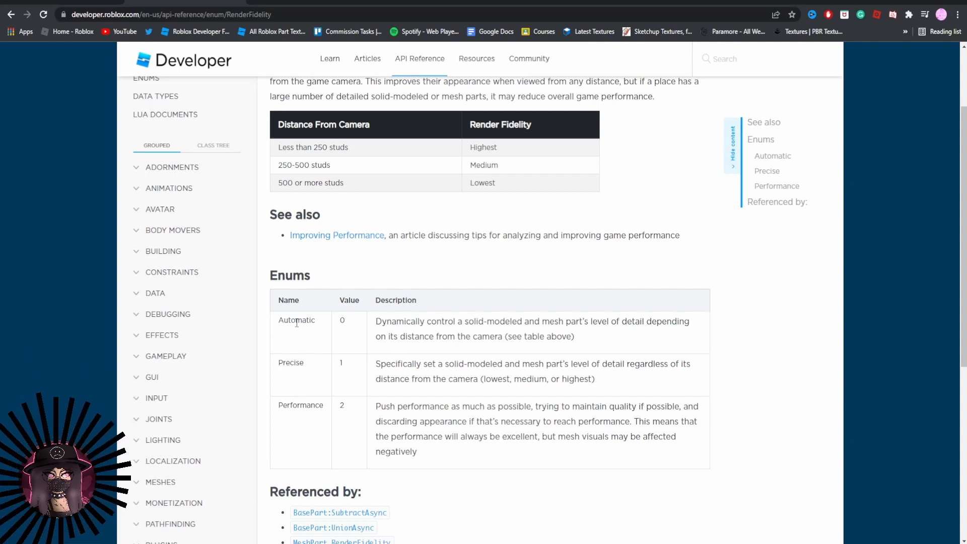
scroll(305, 337, up, 1)
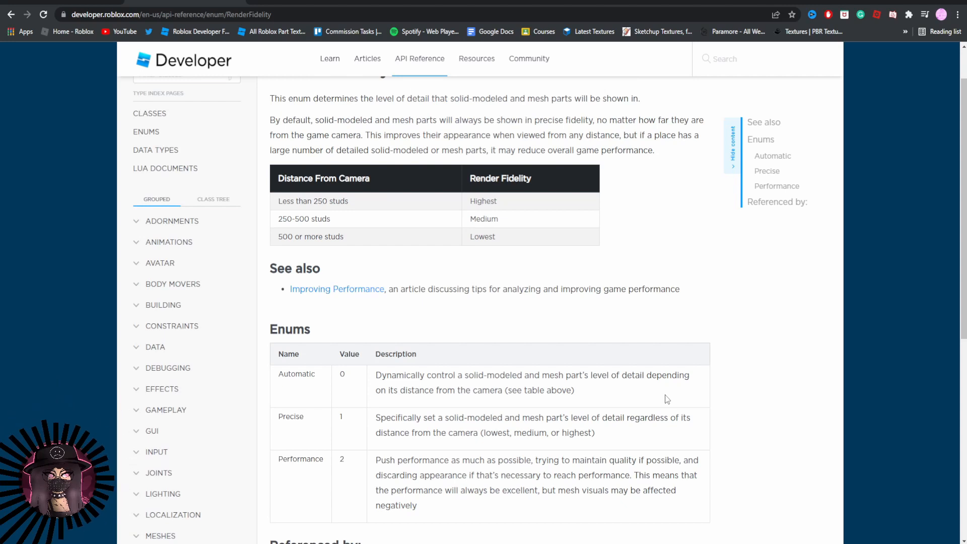
drag(423, 390, 595, 392)
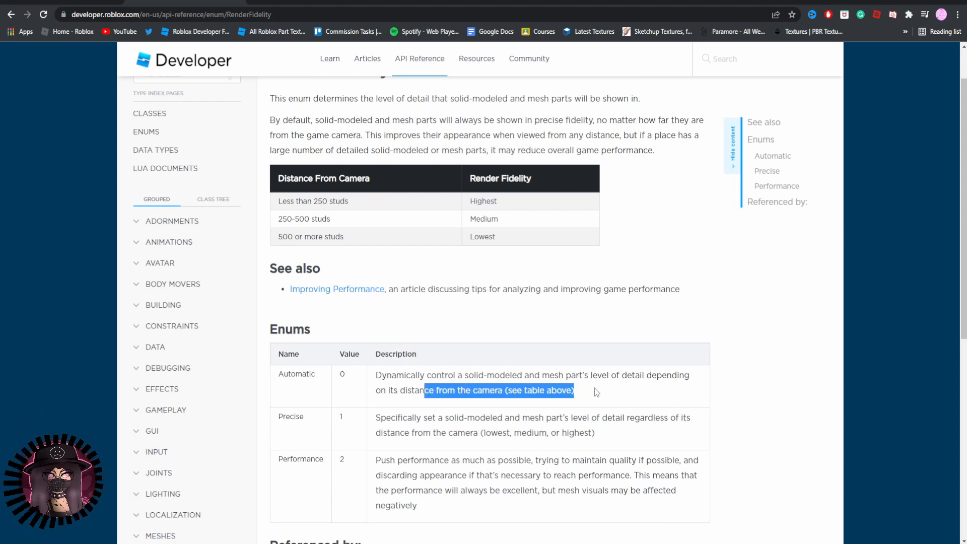
click(597, 392)
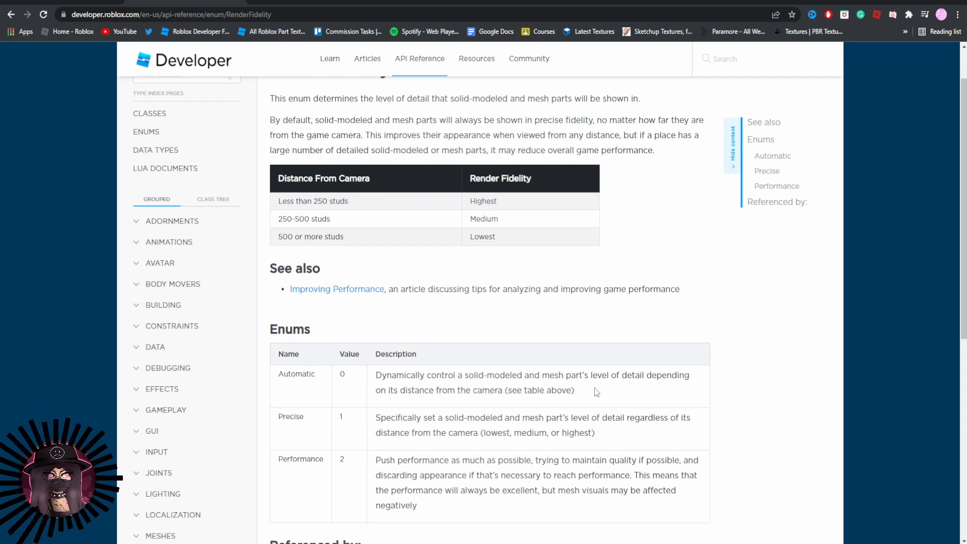
click(361, 195)
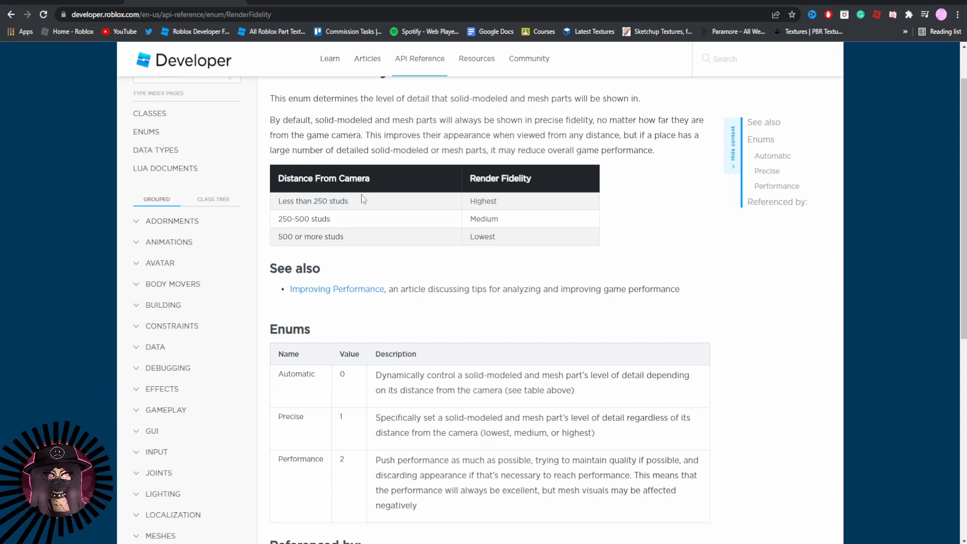
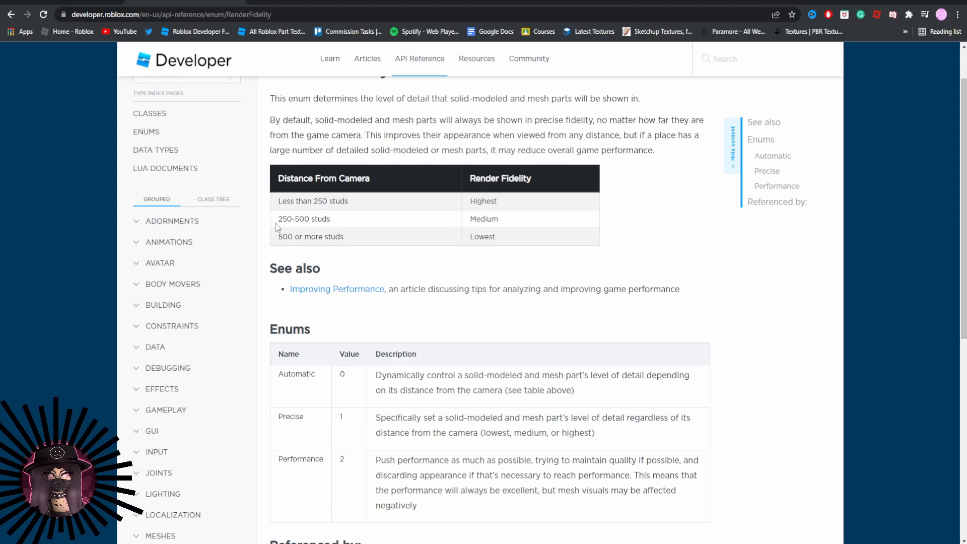
scroll(276, 223, down, 1)
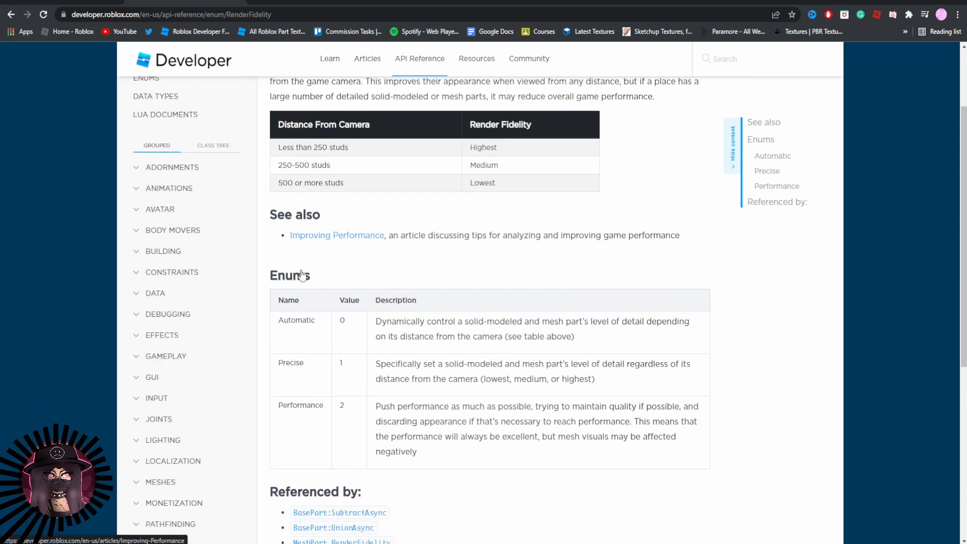
scroll(297, 282, up, 2)
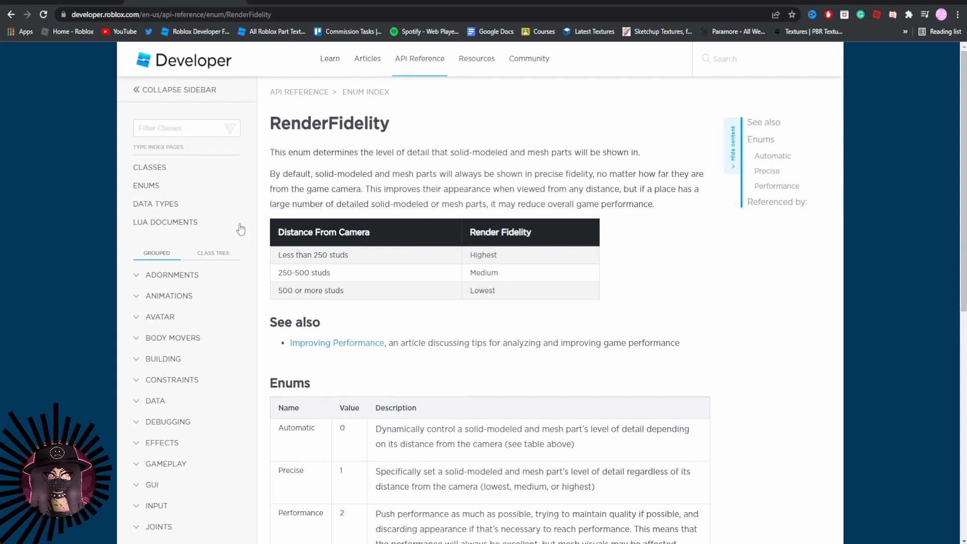
drag(241, 207, 566, 324)
click(601, 301)
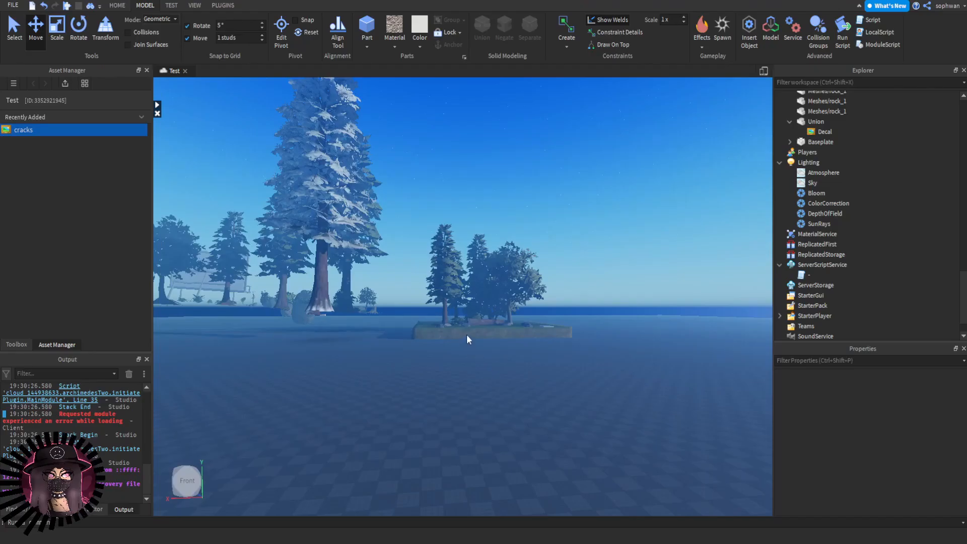
- Back in Roblox Studio, inspect the mesh properties of the rock near the log and reopen the script in ServerScriptService
click(470, 324)
key(f)
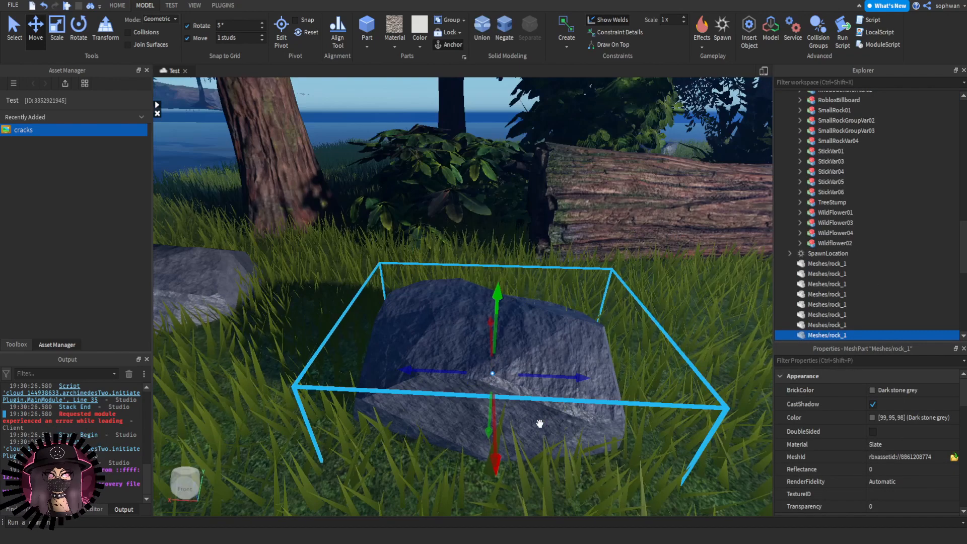
scroll(504, 381, down, 3)
click(493, 328)
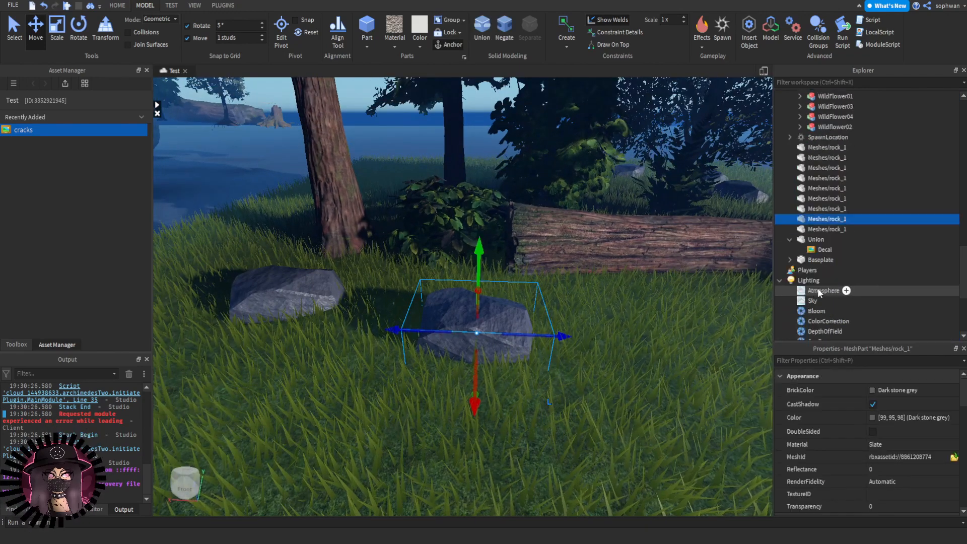
scroll(852, 407, down, 3)
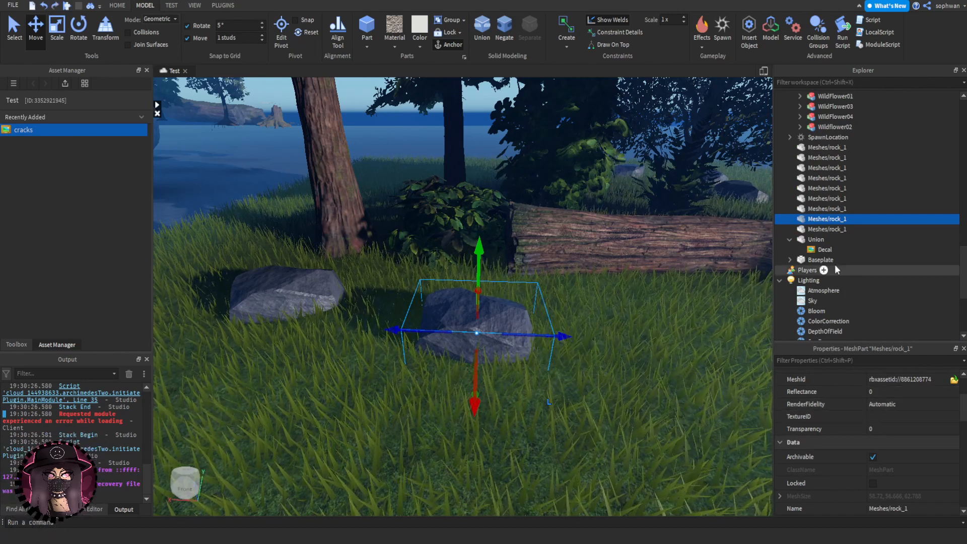
scroll(845, 267, down, 5)
double_click(808, 277)
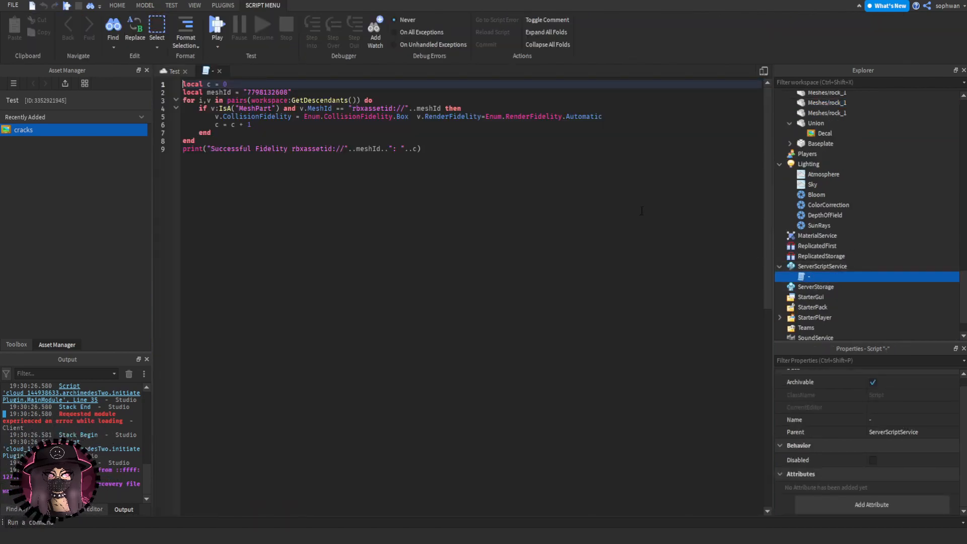
click(413, 117)
click(272, 93)
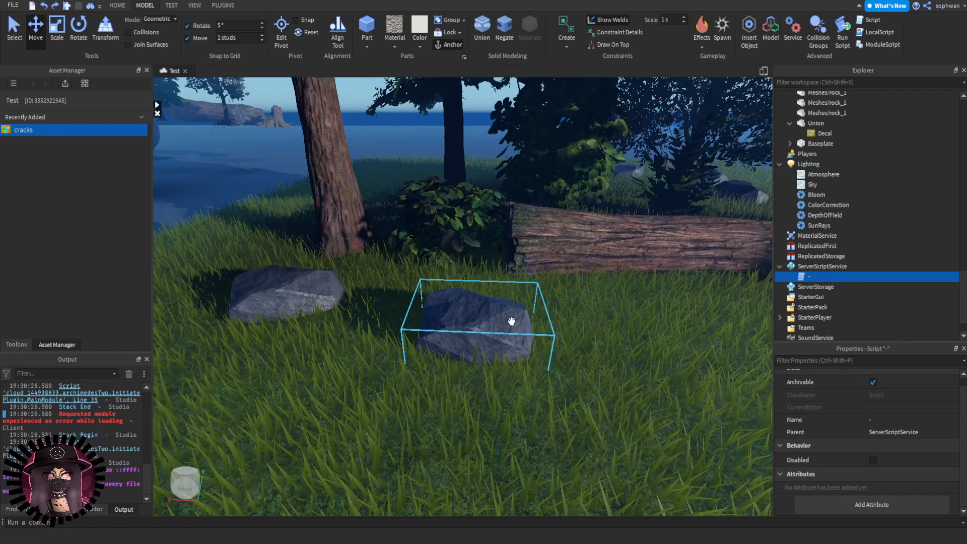
click(512, 320)
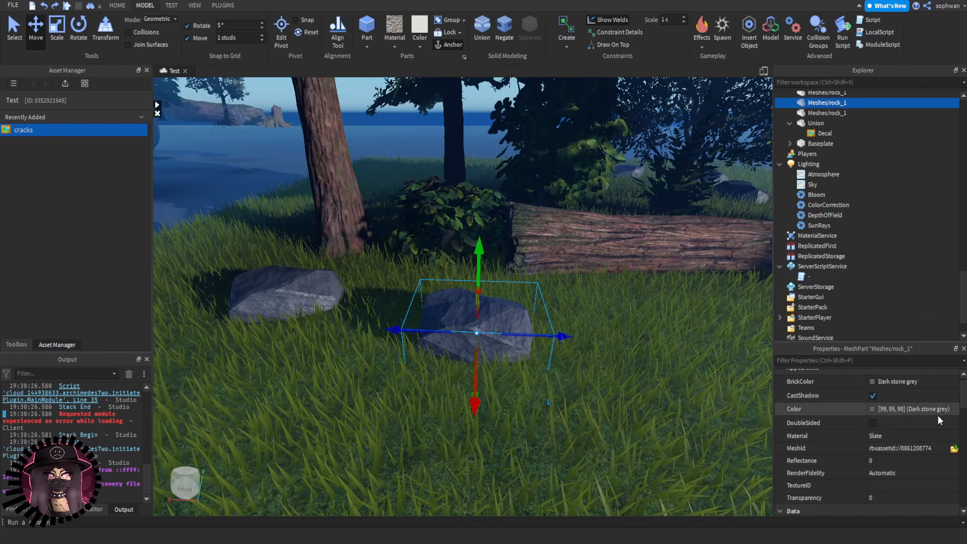
click(926, 448)
double_click(922, 448)
key(ctrl+c)
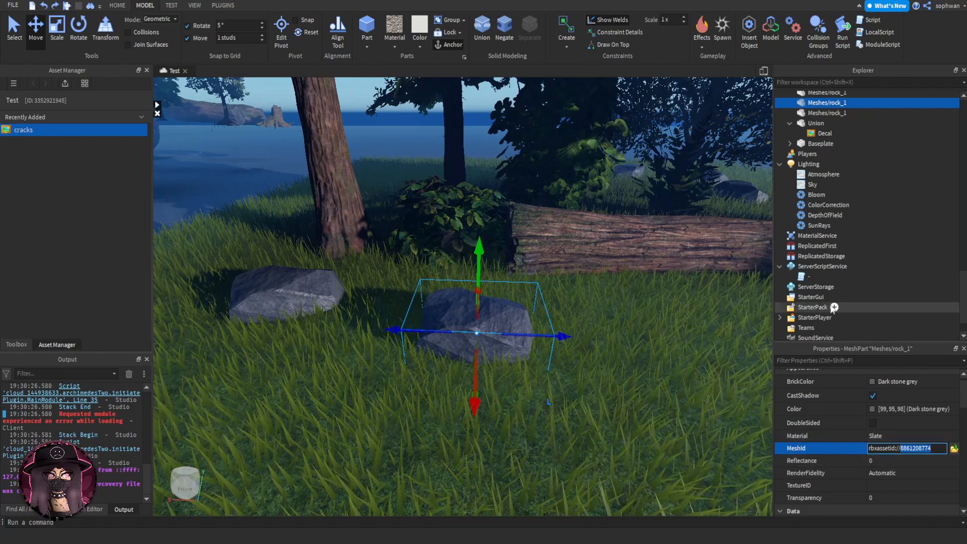
double_click(808, 278)
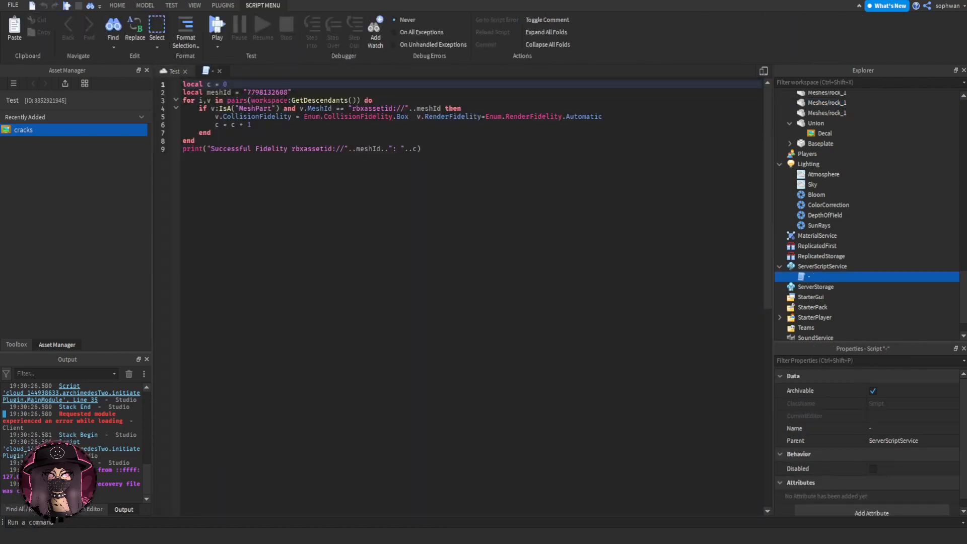
double_click(273, 92)
key(ctrl+v)
- Copy the entire fidelity script and run it as a command in the Test place
key(ctrl+a)
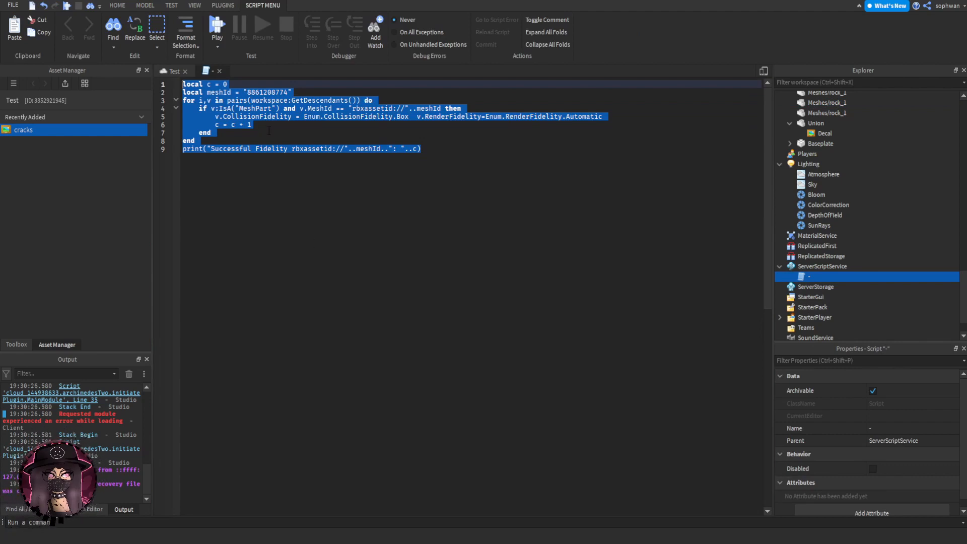
click(171, 71)
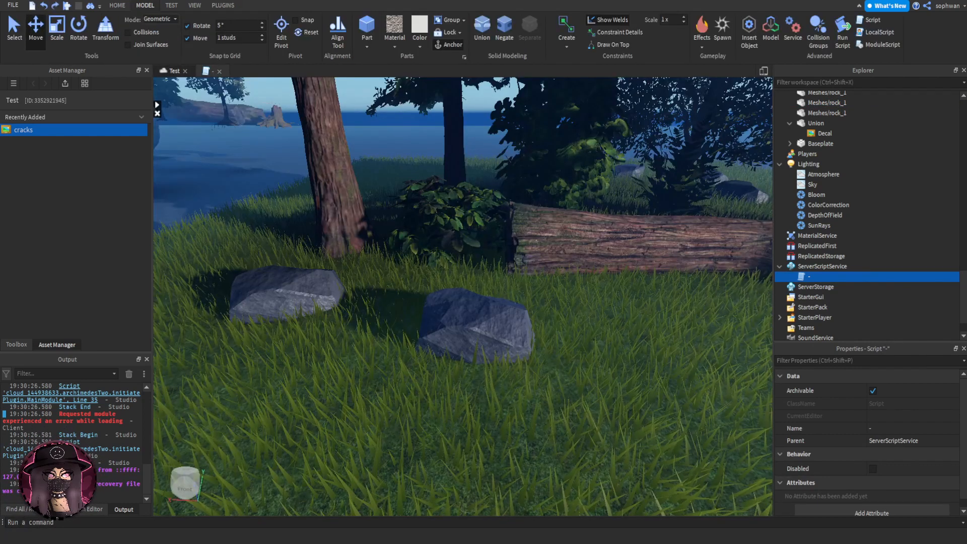
click(141, 524)
key(ctrl+v)
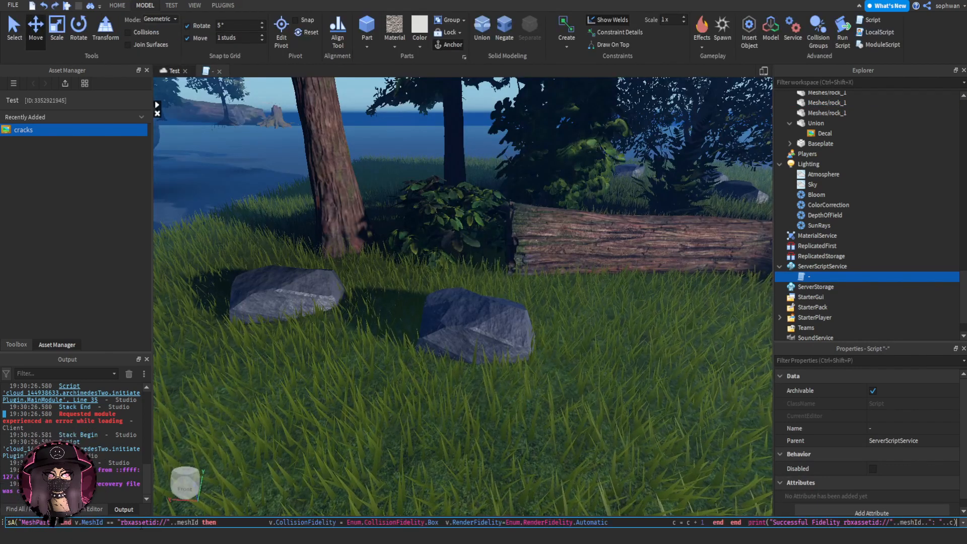
key(Return)
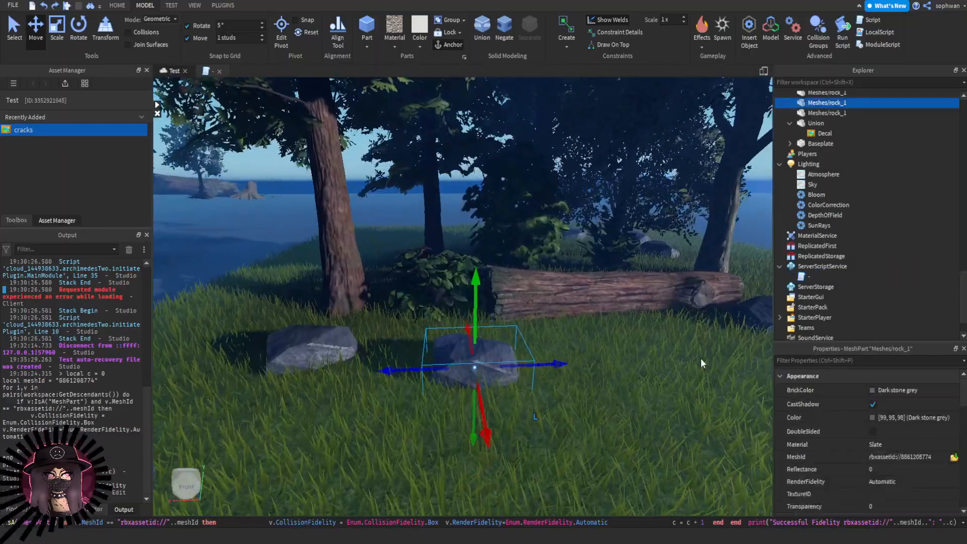
- Inspect the RenderFidelity and CollisionFidelity properties of the rocks near the log
drag(857, 350, 878, 480)
scroll(886, 482, down, 3)
scroll(881, 476, down, 6)
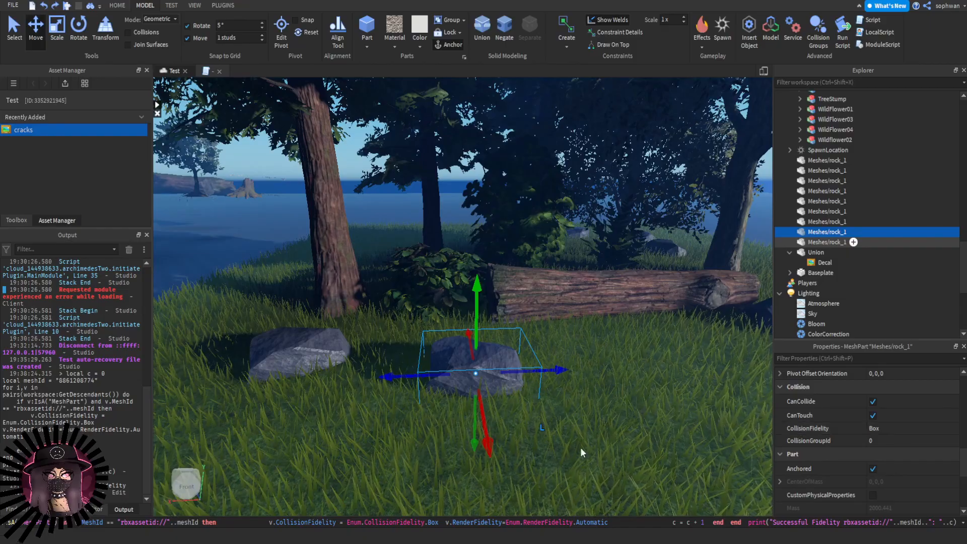
click(298, 367)
right_drag(298, 367, 292, 364)
click(291, 363)
right_drag(452, 385, 471, 374)
click(453, 386)
key(s)
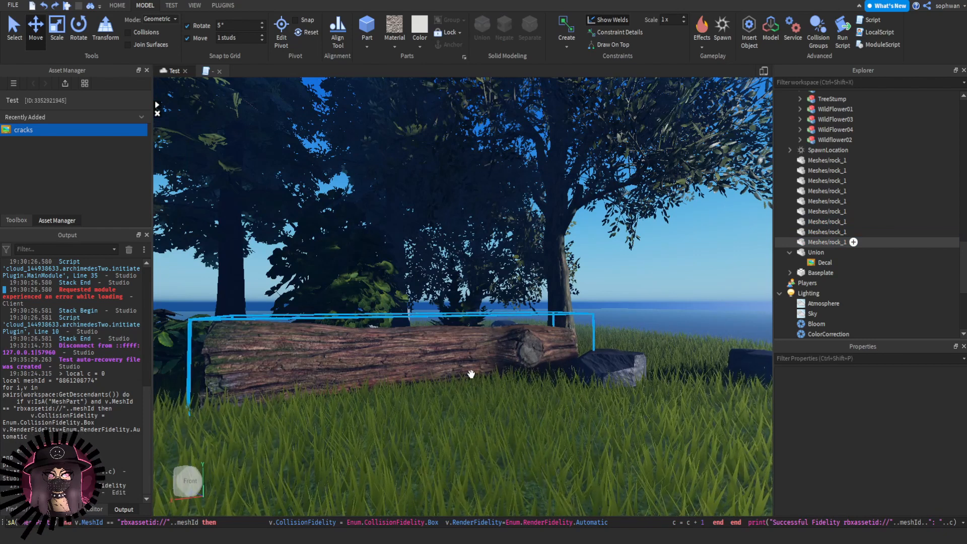
- Change the RenderFidelity of the cracked wall union behind the trees and review its collision properties
right_drag(532, 339, 558, 335)
key(w)
click(456, 393)
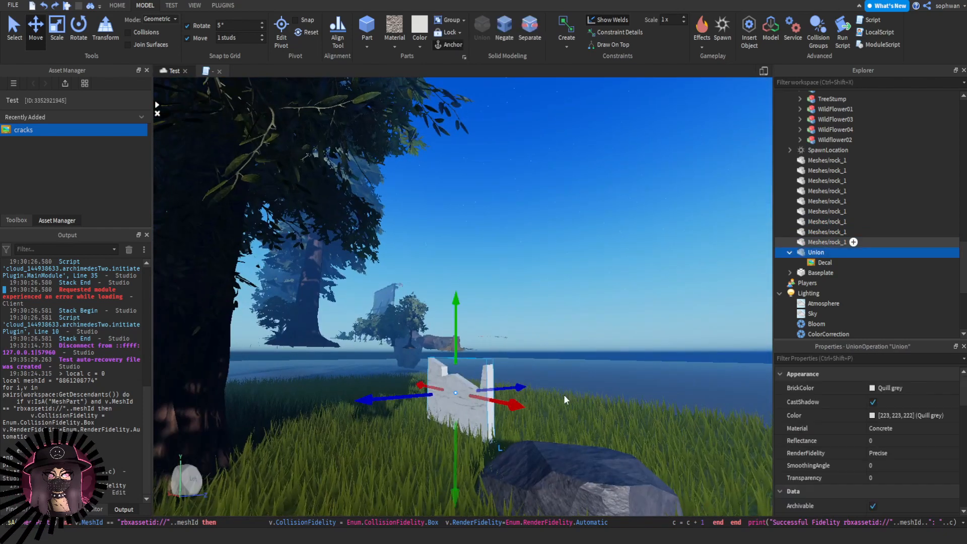
click(896, 456)
click(892, 465)
scroll(813, 445, down, 6)
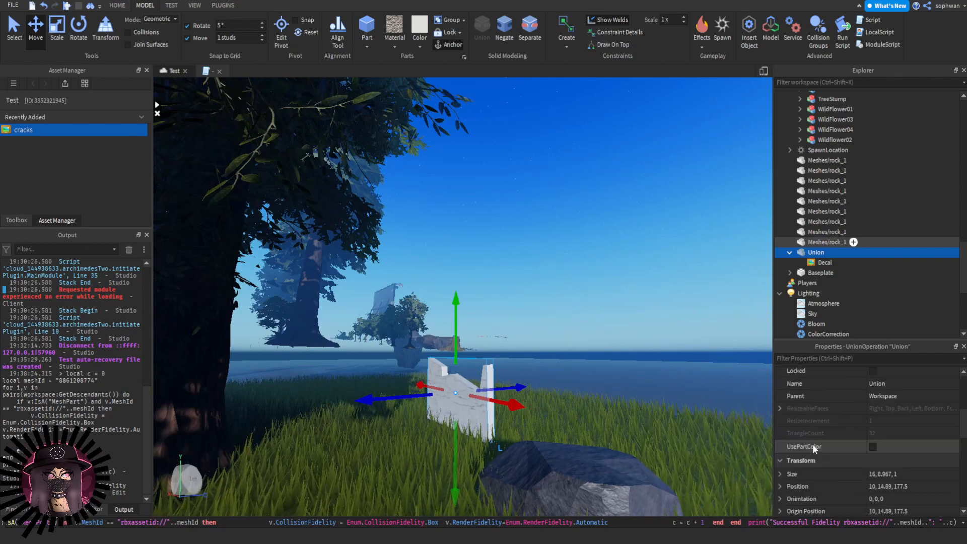
scroll(845, 462, down, 2)
- Examine the rocks, the log and the cracked wall union from several angles and distances
key(s)
right_drag(483, 357, 484, 357)
scroll(482, 355, up, 2)
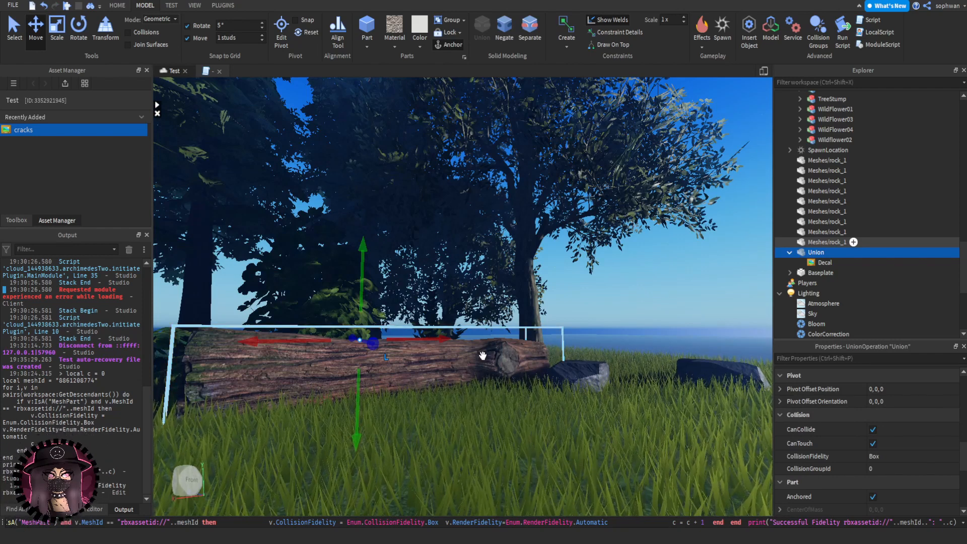
right_drag(427, 497, 428, 497)
scroll(428, 496, down, 3)
scroll(382, 398, up, 3)
right_drag(383, 398, 382, 398)
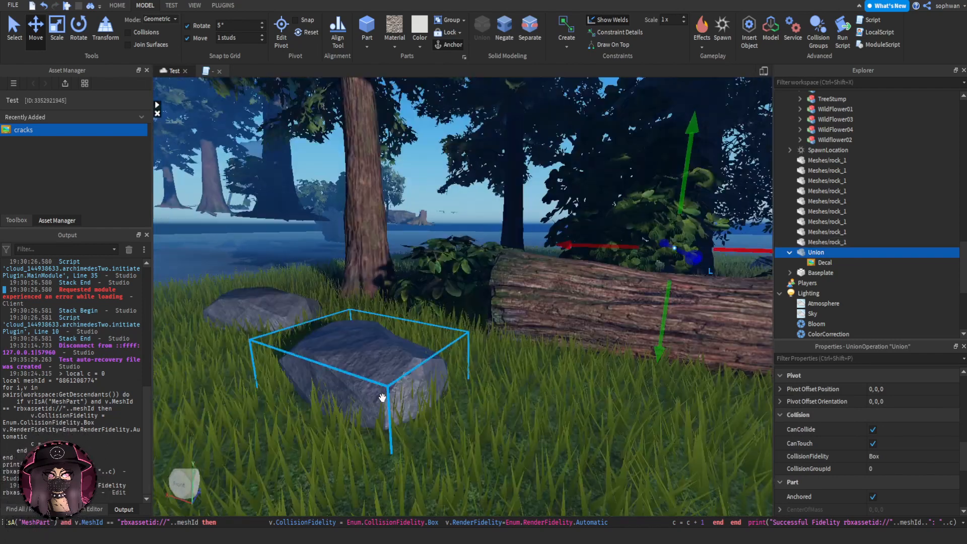
right_drag(468, 473, 469, 473)
scroll(468, 474, down, 3)
click(469, 470)
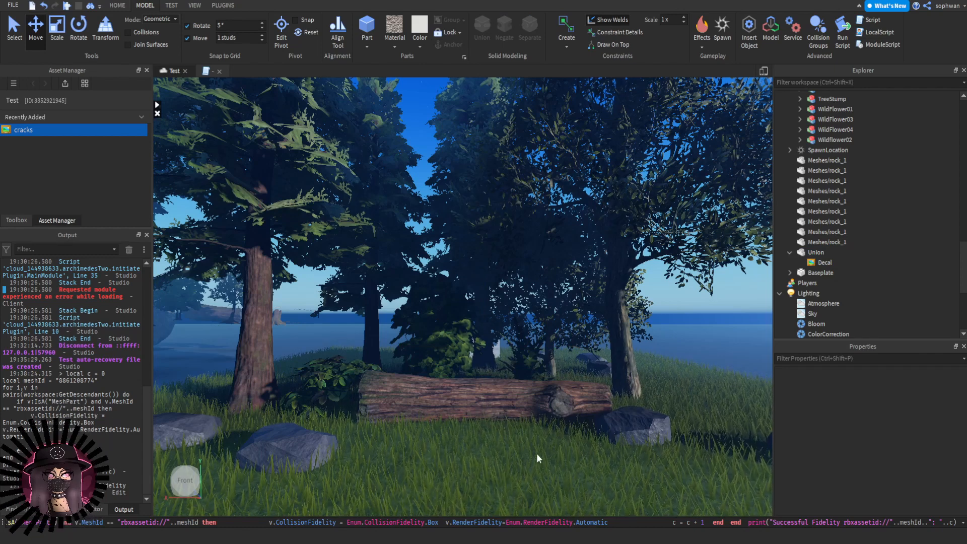
scroll(527, 406, down, 4)
scroll(527, 406, up, 5)
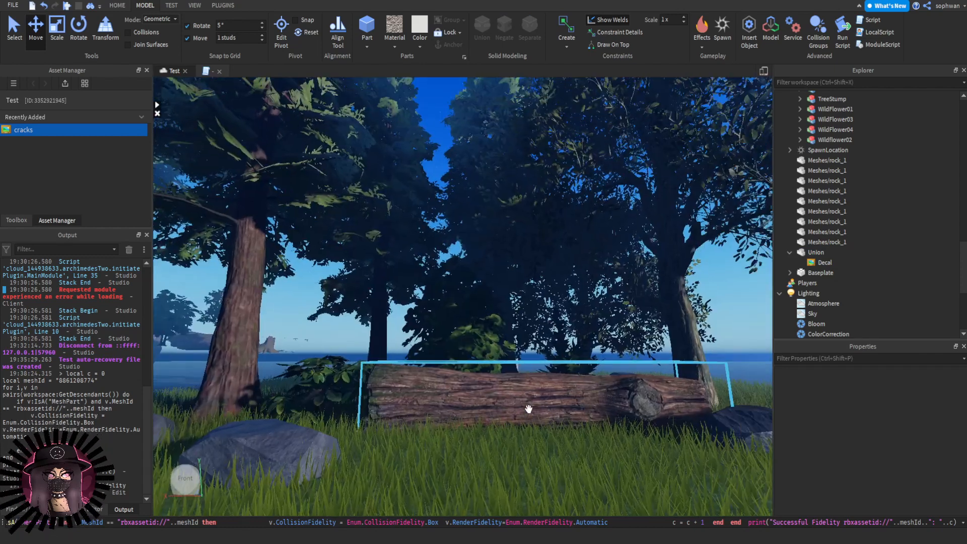
right_drag(527, 406, 568, 387)
scroll(567, 386, up, 10)
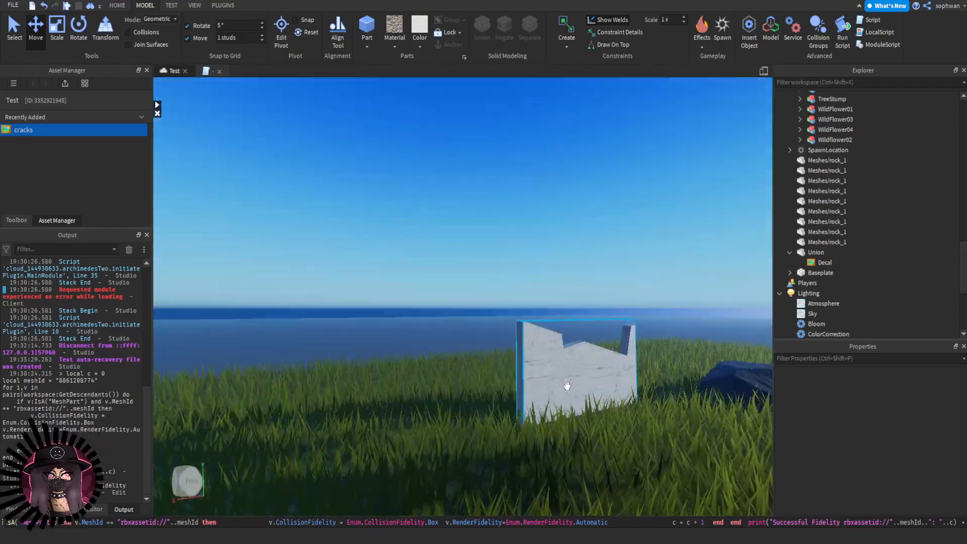
scroll(457, 220, down, 5)
scroll(451, 320, down, 6)
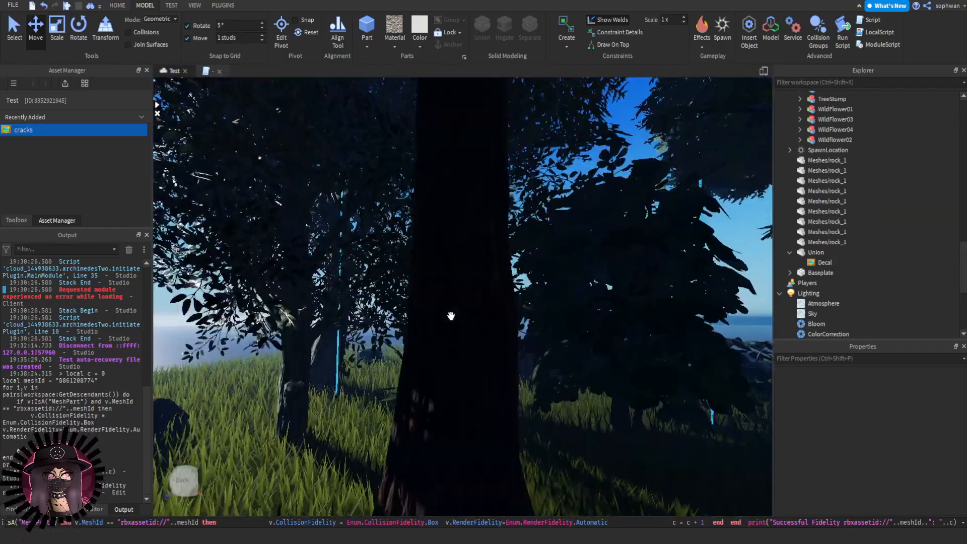
right_drag(451, 317, 449, 318)
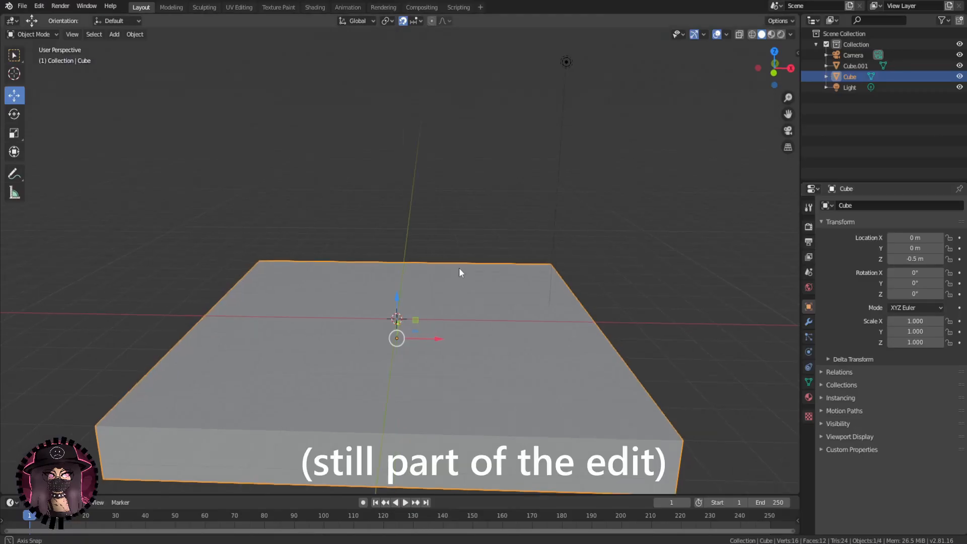
- In Blender, duplicate the slab at the origin and stack the copy directly on top at Z 0.5 m
middle_drag(458, 267, 551, 261)
key(shift+d)
key(z)
drag(449, 197, 450, 196)
middle_drag(449, 196, 407, 256)
click(542, 264)
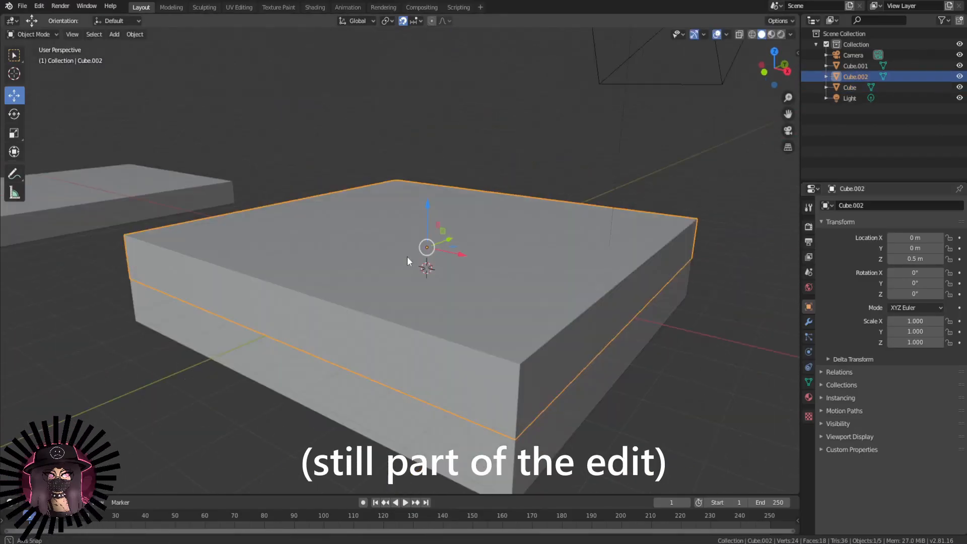
- Narrow the upper slab to a strip about 1 m wide along the base's negative X edge
key(Tab)
click(590, 324)
middle_drag(590, 324, 581, 324)
key(KP_7)
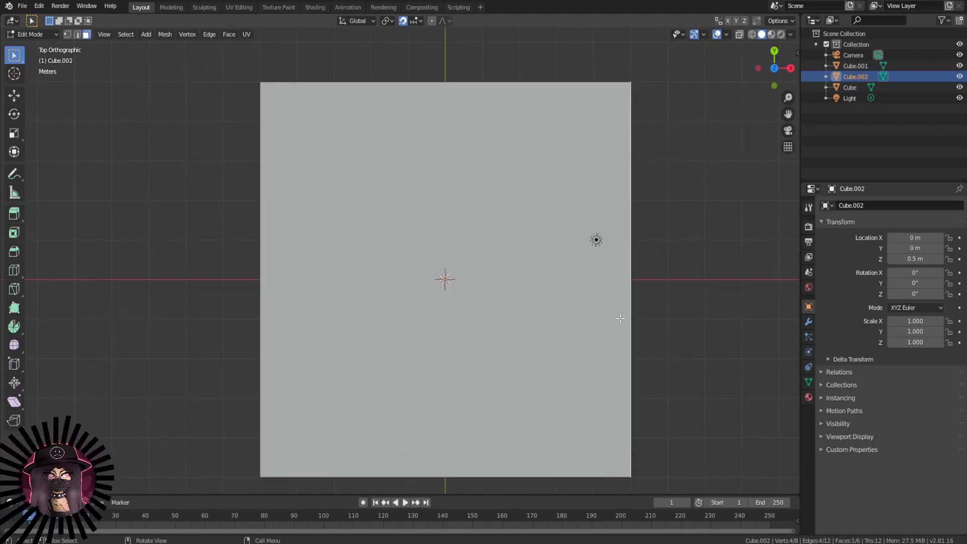
key(g)
click(270, 324)
key(Tab)
scroll(401, 331, down, 3)
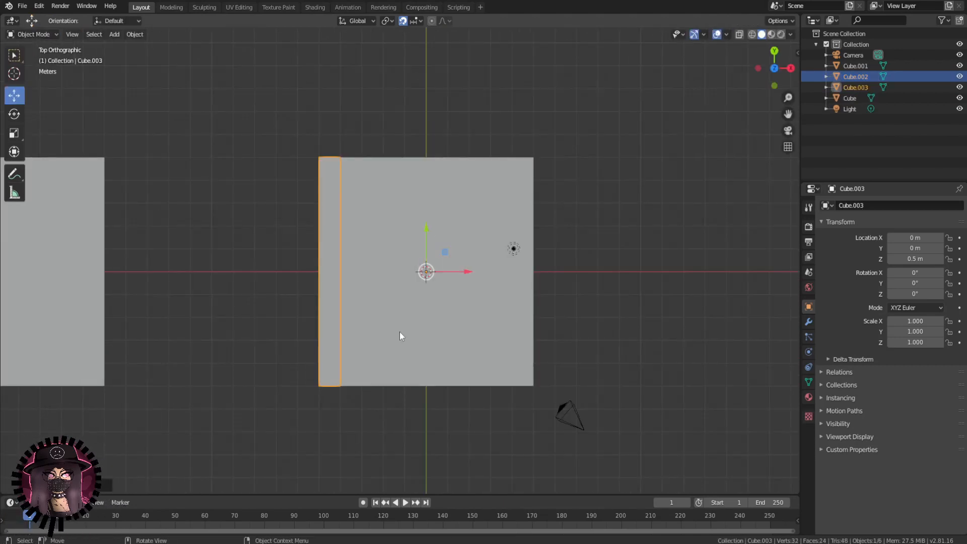
- Duplicate the strip twice along X, placing one copy at 9 m on the opposite edge and another at 8 m beside it
key(shift+d)
click(588, 339)
key(shift+d)
click(562, 339)
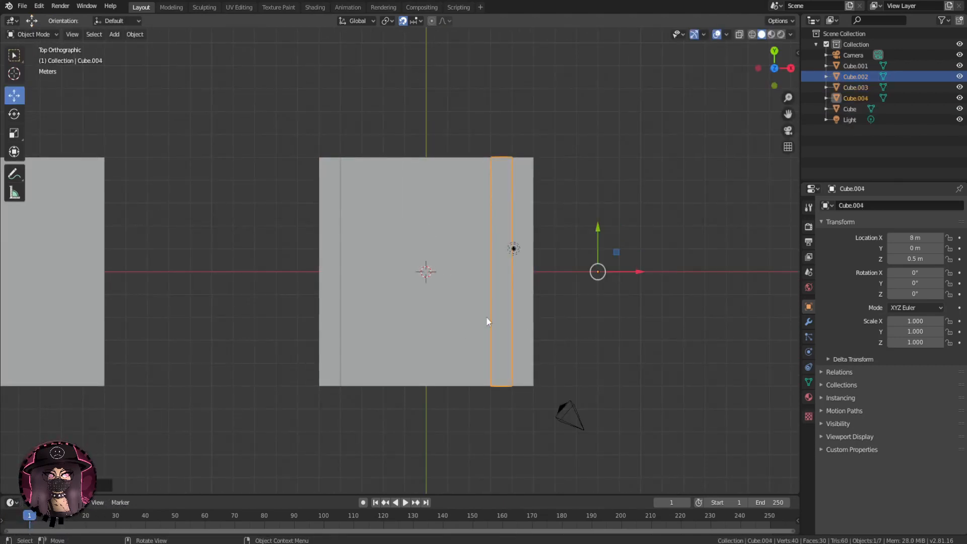
- Shorten the inner strip at X 8 m along Y to a block about 1 m long at the base's negative Y edge
click(486, 316)
click(488, 316)
middle_drag(489, 315, 266, 278)
key(Tab)
key(KP_7)
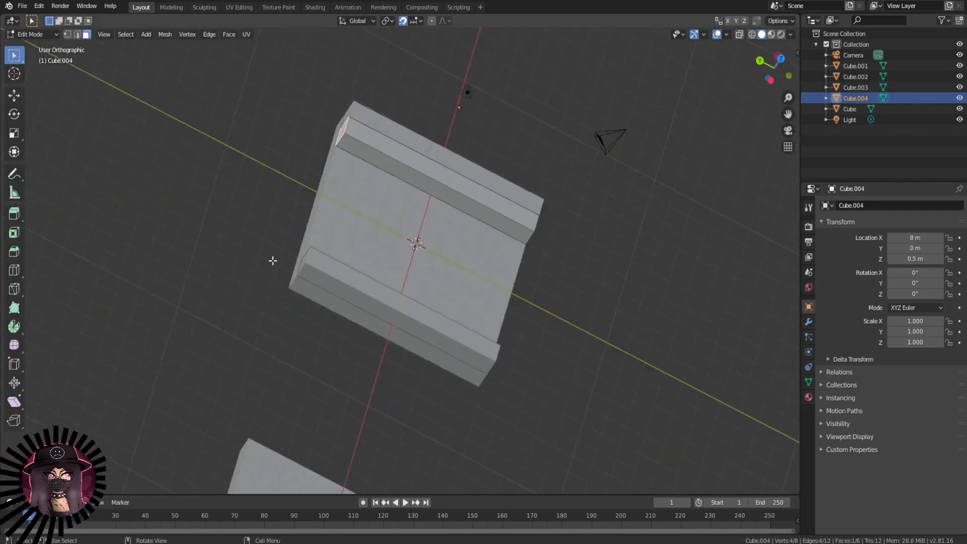
key(g)
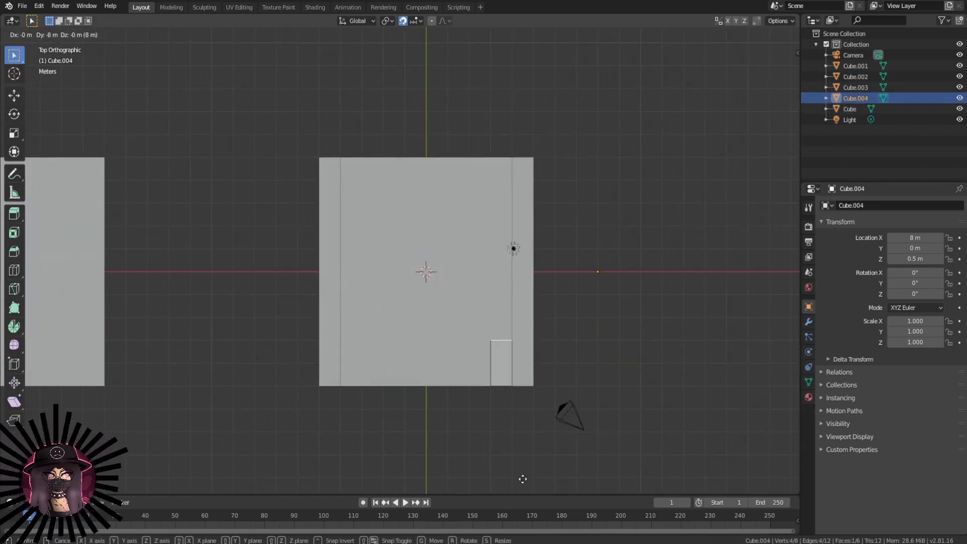
click(522, 486)
key(Tab)
- Stretch the short block along X to meet the opposite strip, and duplicate it 9 m along Y to the far edge
key(Tab)
middle_drag(536, 367, 579, 306)
click(545, 280)
key(KP_7)
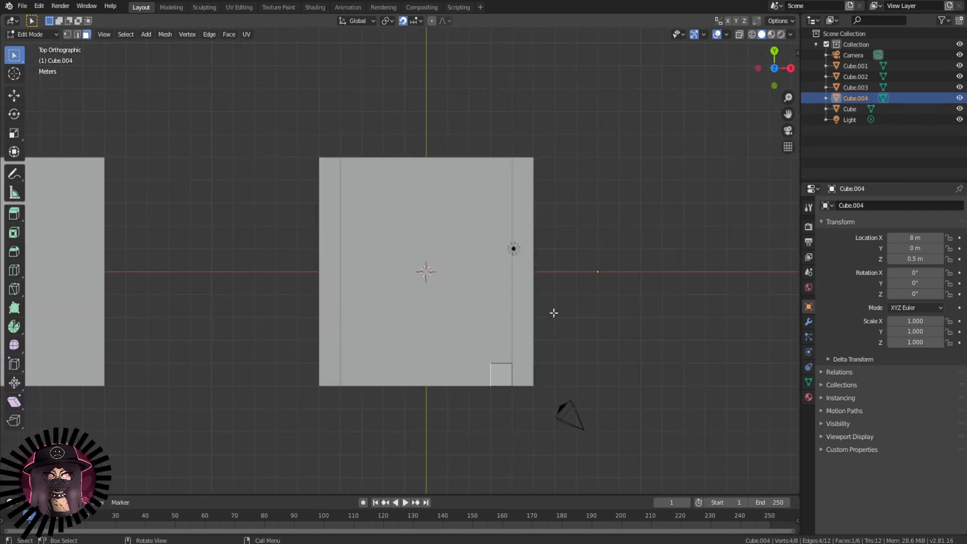
key(g)
right_click(512, 356)
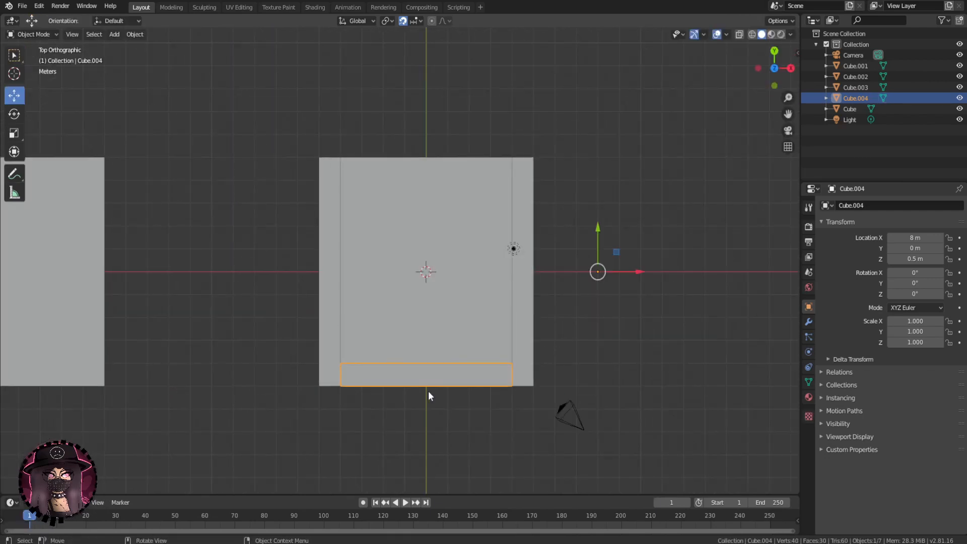
key(shift+d)
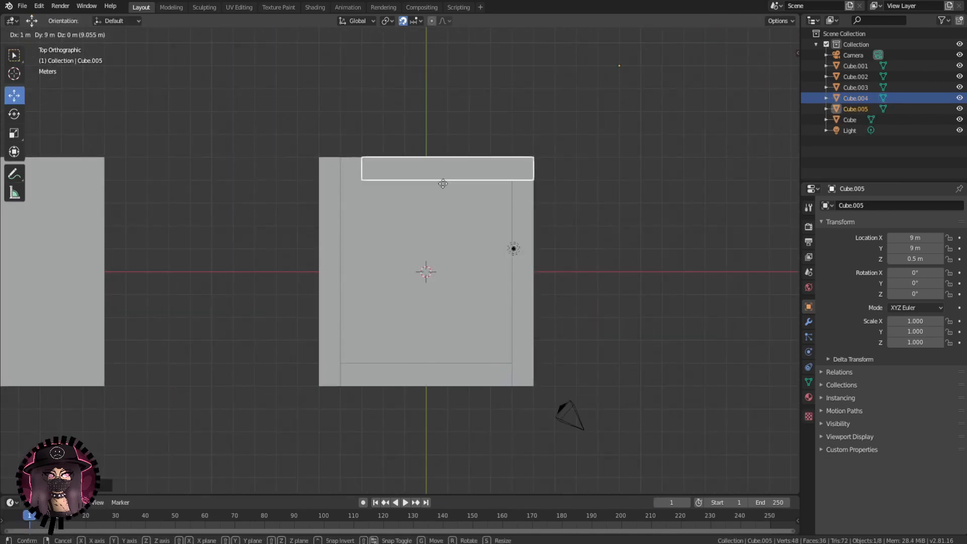
click(431, 185)
- Open all four border strips together for mesh editing and select their top faces
middle_drag(461, 274, 518, 247)
shift+middle_drag(518, 252, 476, 319)
shift+click(476, 322)
shift+click(430, 307)
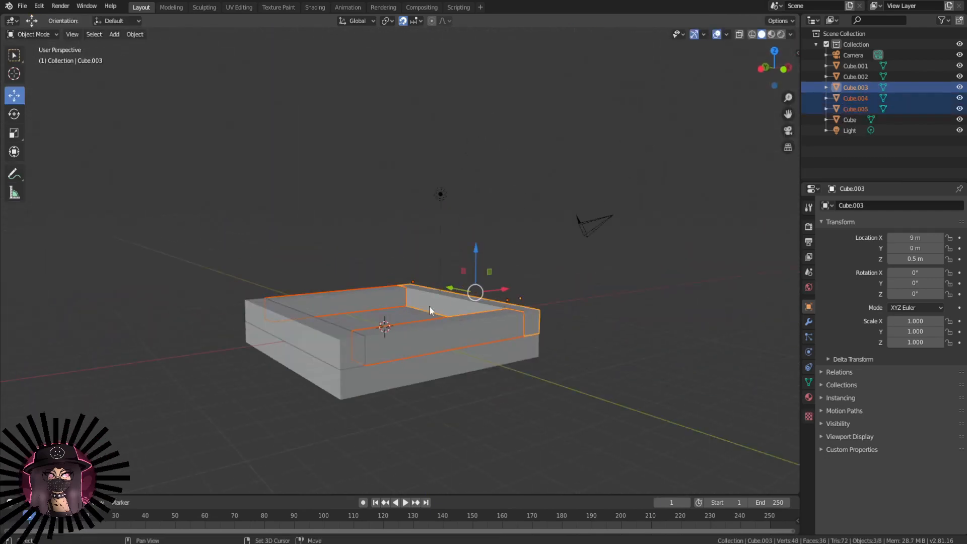
shift+click(328, 331)
key(Tab)
middle_drag(330, 331, 378, 354)
click(428, 349)
shift+click(315, 333)
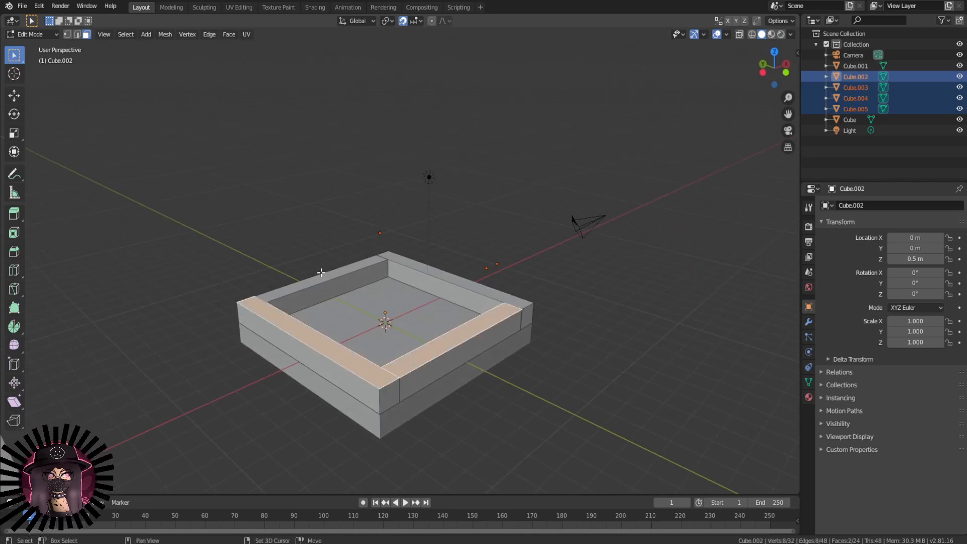
shift+click(427, 270)
- Try to raise the selected top faces of the border strips by about 8 m
middle_drag(491, 352, 456, 328)
scroll(456, 328, down, 2)
key(g)
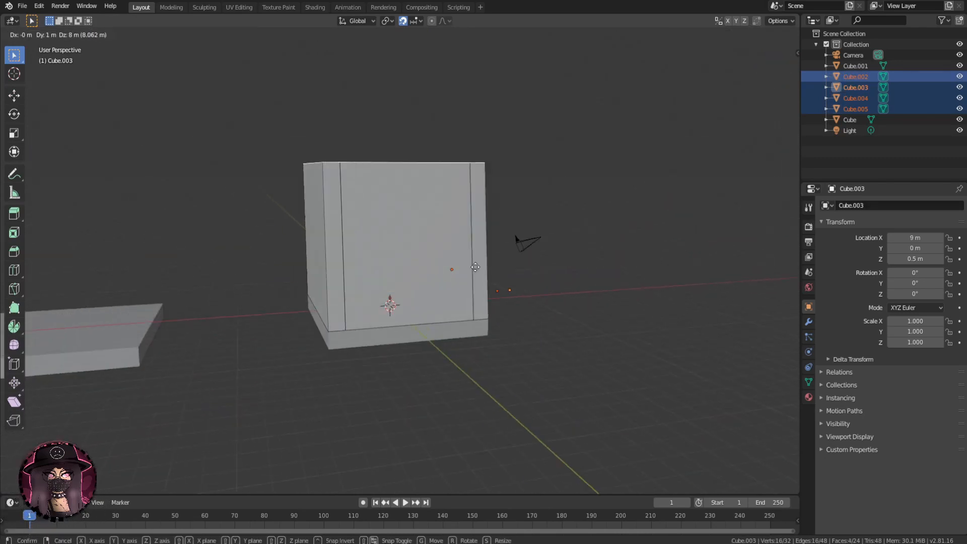
click(480, 267)
middle_drag(507, 283, 578, 278)
key(ctrl+z)
- Raise the four top faces to turn the strips into tall box walls, and finish the mesh editing
key(g)
click(511, 242)
key(Tab)
middle_drag(525, 320, 456, 362)
click(443, 432)
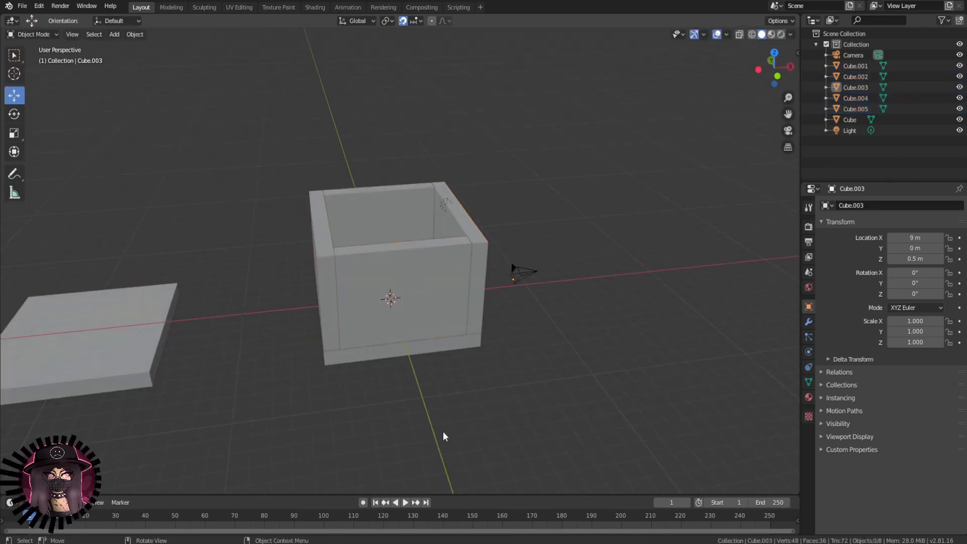
- Duplicate the separate slab at X -20 m, stack the copy on top at Z 0.5 m, and open it for mesh editing
middle_drag(443, 433, 443, 461)
middle_drag(476, 280, 386, 274)
scroll(385, 274, up, 4)
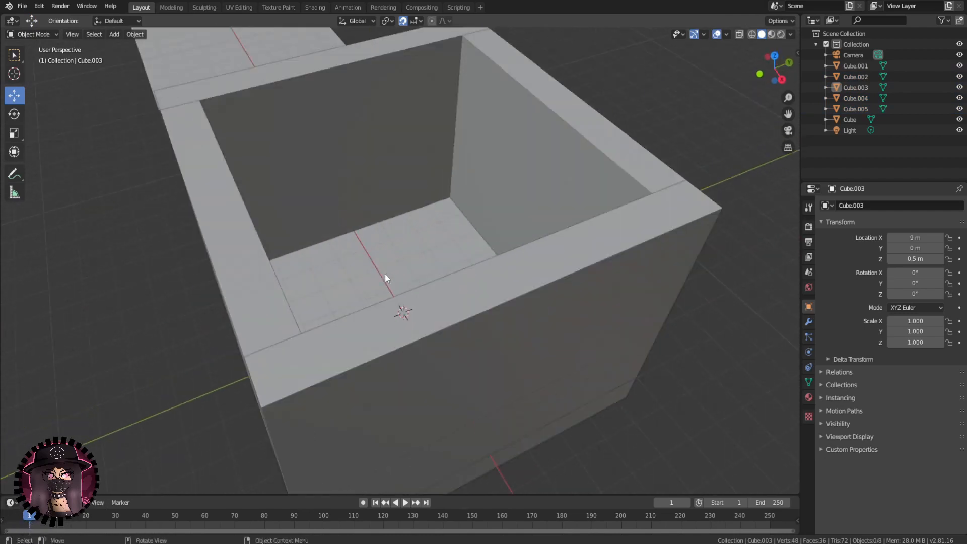
shift+middle_drag(335, 256, 402, 251)
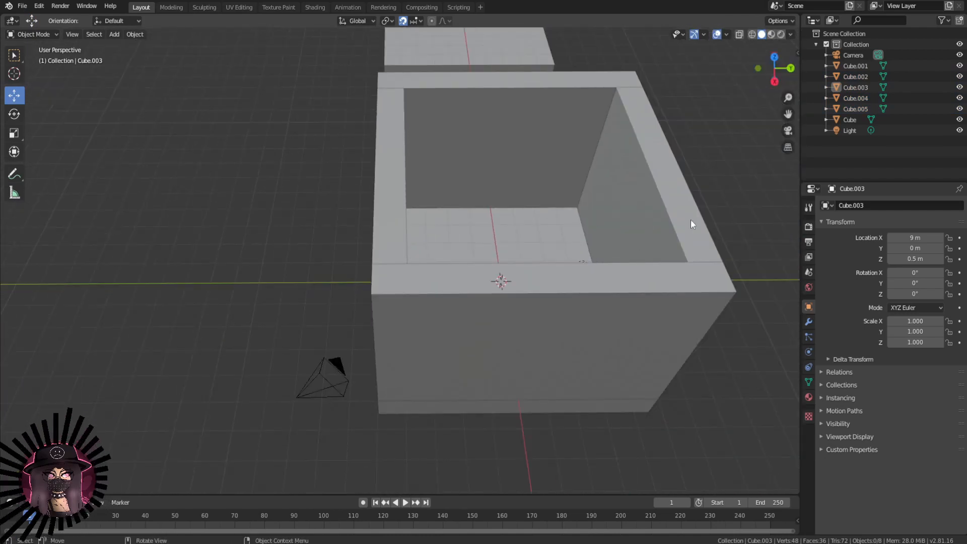
middle_drag(428, 285, 226, 225)
click(247, 260)
key(shift+d)
right_click(315, 280)
drag(251, 275, 255, 259)
key(Tab)
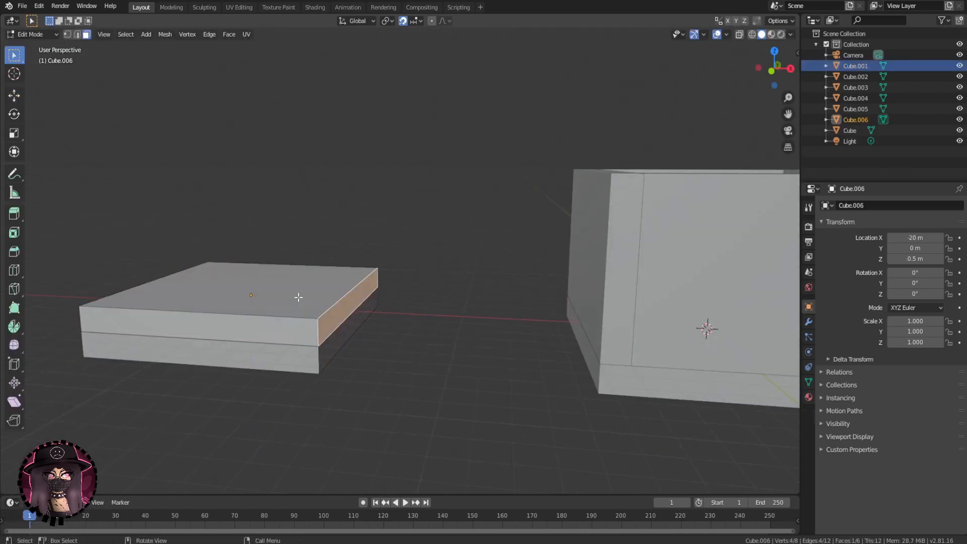
- Extrude the upper slab's top face up to the height of the neighbouring box walls, and finish the mesh editing
click(298, 297)
middle_drag(269, 277, 276, 289)
key(g)
click(276, 178)
key(ctrl+z)
middle_drag(283, 195, 290, 183)
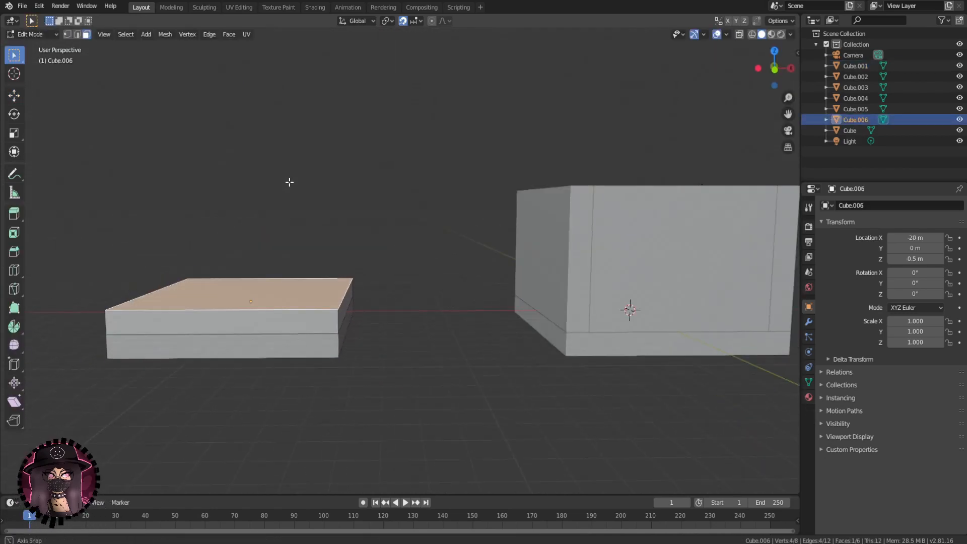
key(e)
click(246, 145)
key(Tab)
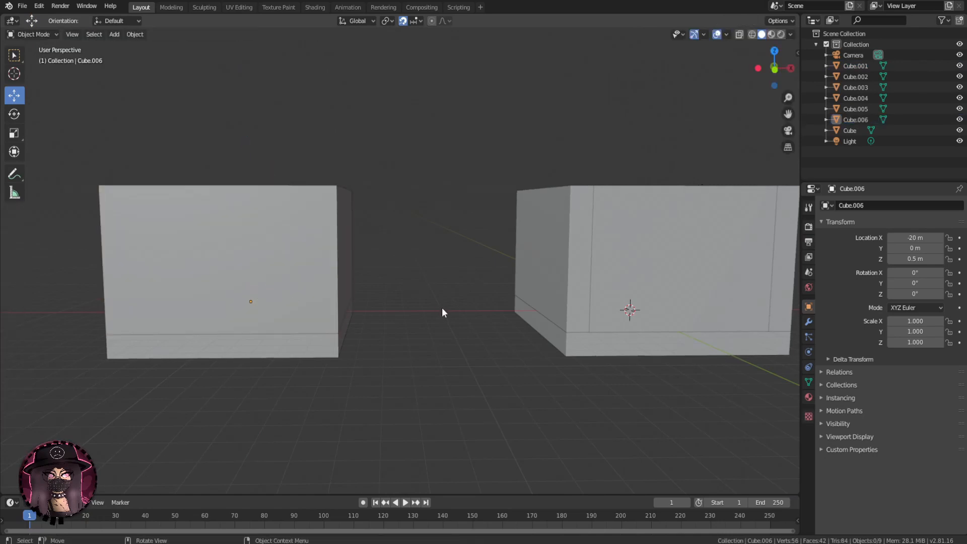
- Compare the solid block at X -20 m with the hollow box made of four separate walls from several angles
middle_drag(443, 313, 341, 232)
key(Tab)
key(Tab)
scroll(324, 205, down, 1)
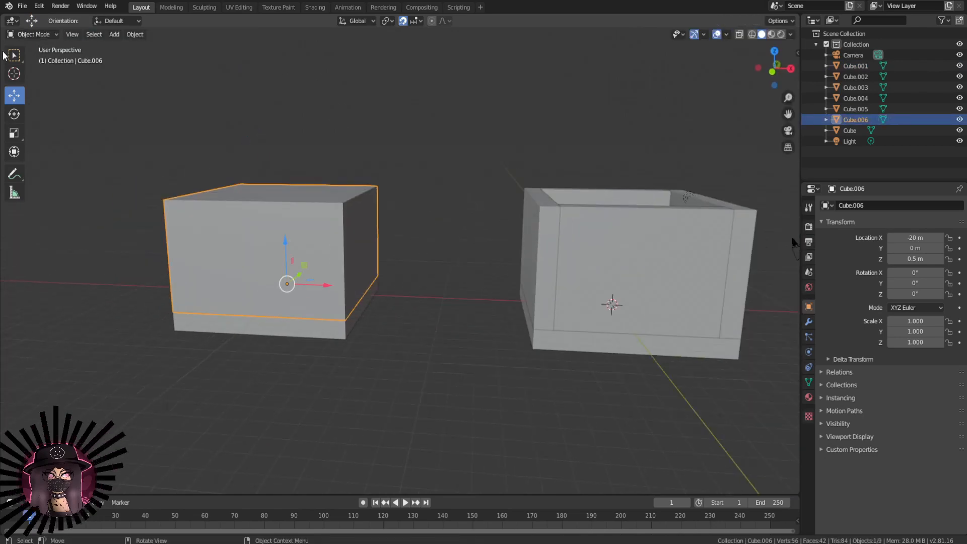
scroll(218, 154, down, 2)
middle_drag(398, 199, 384, 179)
drag(473, 210, 666, 271)
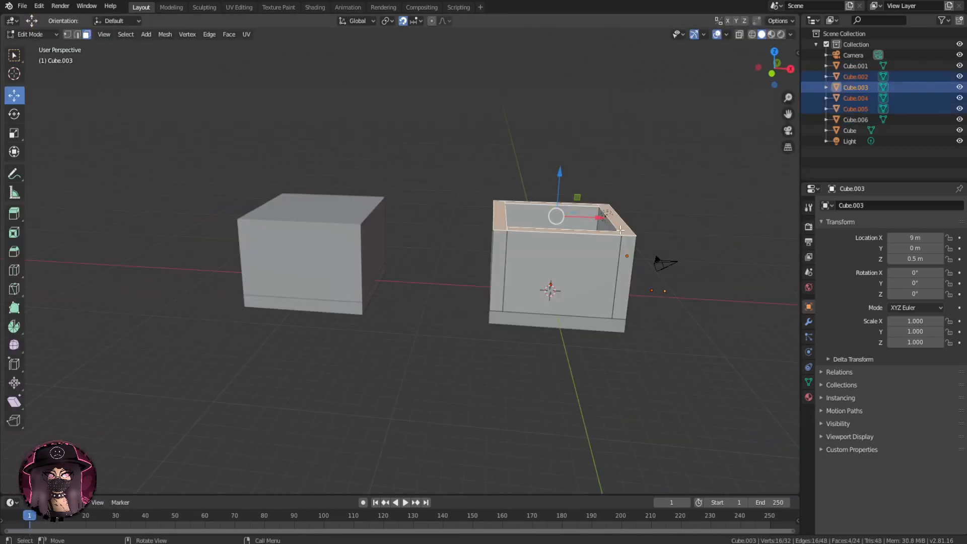
key(Tab)
click(390, 177)
middle_drag(390, 177, 411, 192)
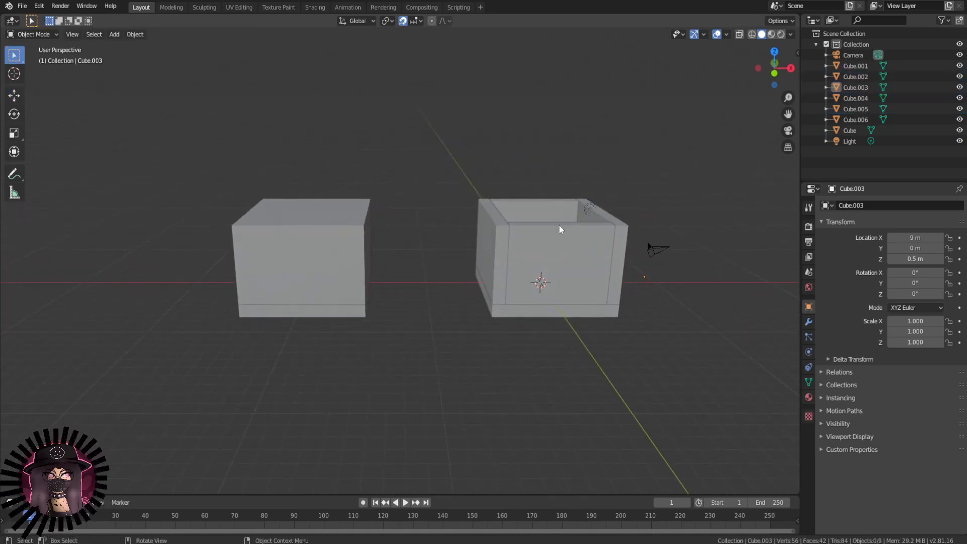
mouse_move(216, 186)
middle_down()
mouse_move(241, 209)
mouse_move(225, 189)
middle_up()
scroll(368, 238, up, 5)
shift+middle_drag(345, 209, 326, 262)
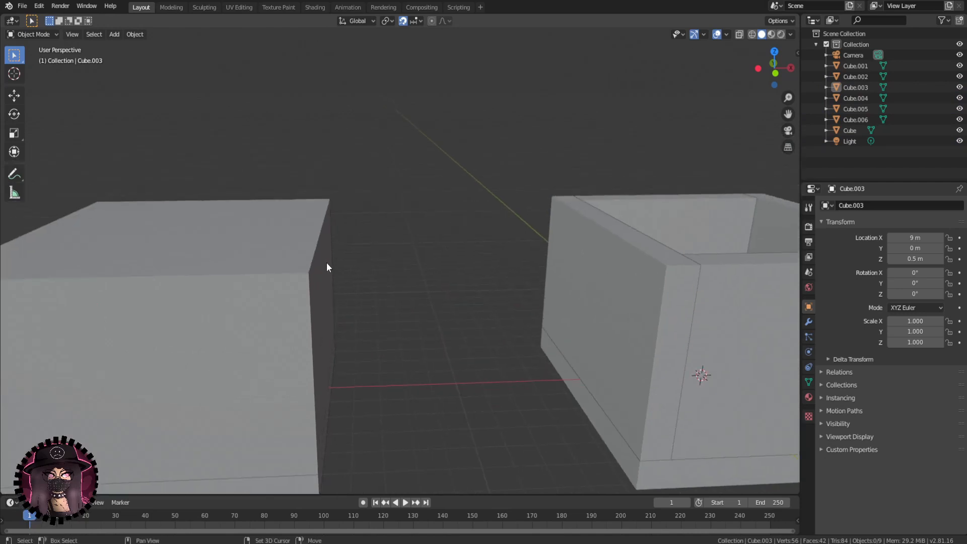
scroll(347, 226, down, 5)
key(Down)
- From the front view, open the hollow box's front wall for mesh editing and add two evenly spaced vertical loop cuts
key(KP_1)
click(627, 296)
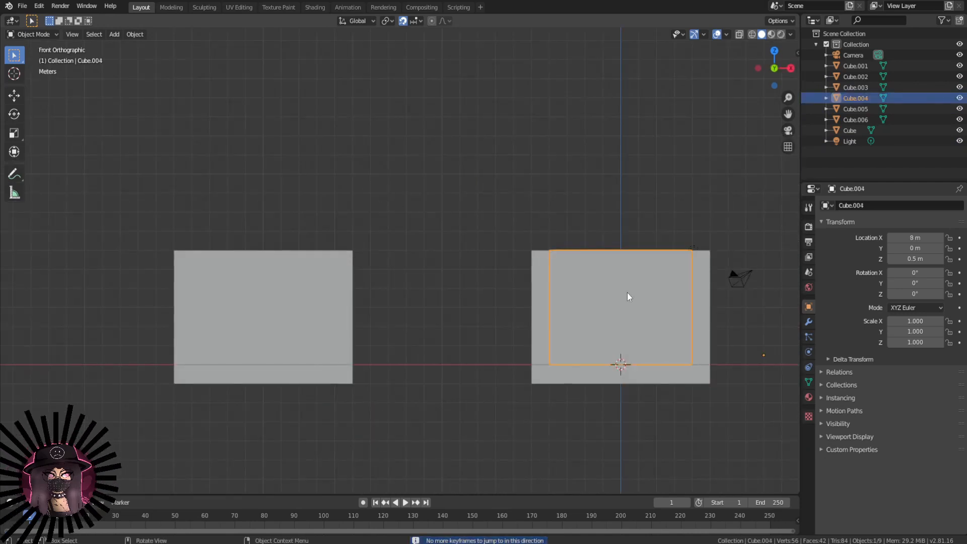
key(Tab)
click(629, 349)
right_click(629, 349)
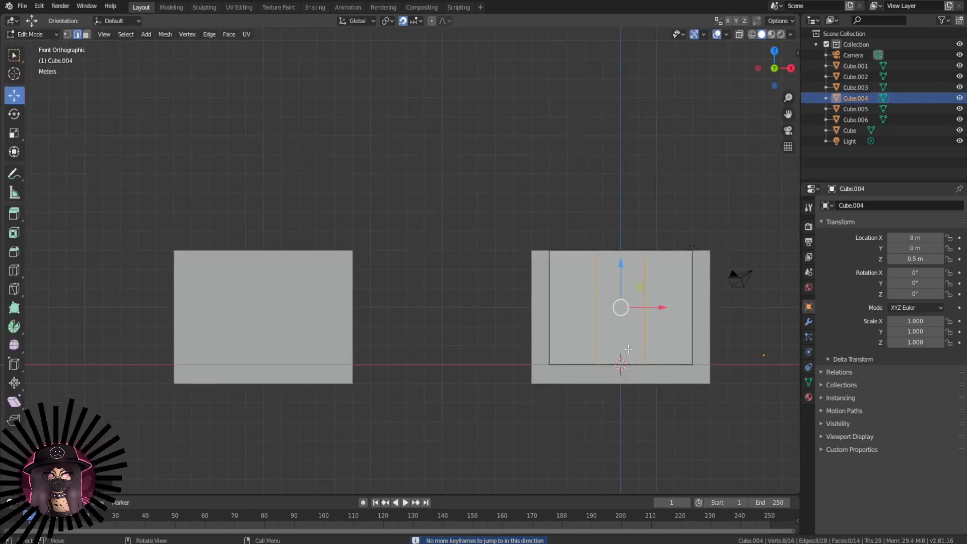
- Add two horizontal loop cuts to the front wall, one slid towards its bottom edge and one towards its top edge
click(588, 329)
click(586, 357)
key(ctrl+r)
click(580, 270)
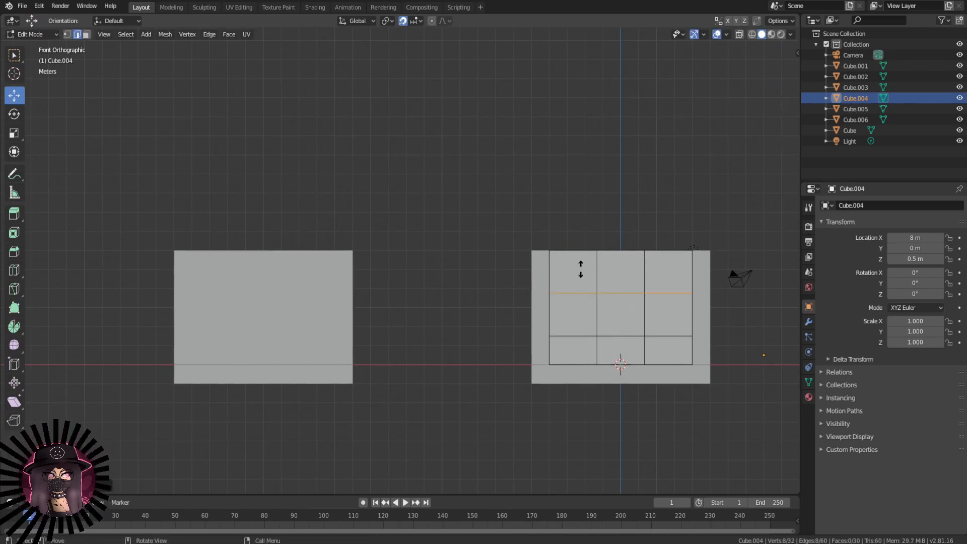
click(581, 244)
- Open the solid block for mesh editing and add two evenly spaced vertical loop cuts plus horizontal cuts near its bottom and top
shift+middle_drag(292, 378, 427, 348)
key(Tab)
click(407, 312)
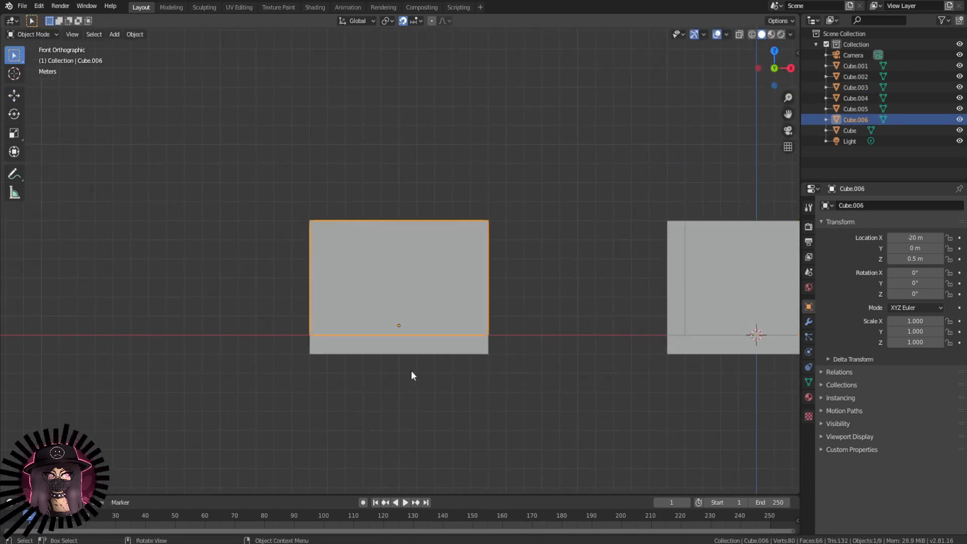
key(Tab)
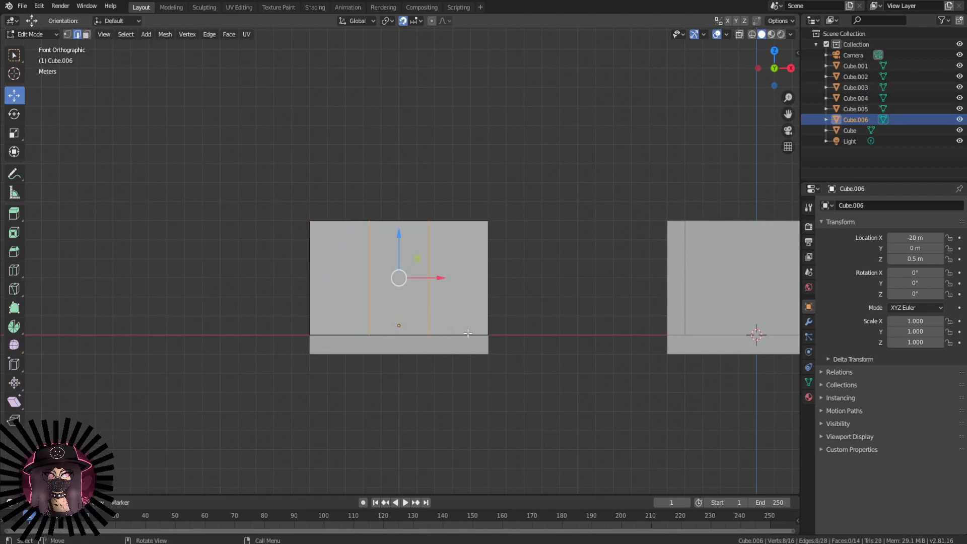
click(446, 324)
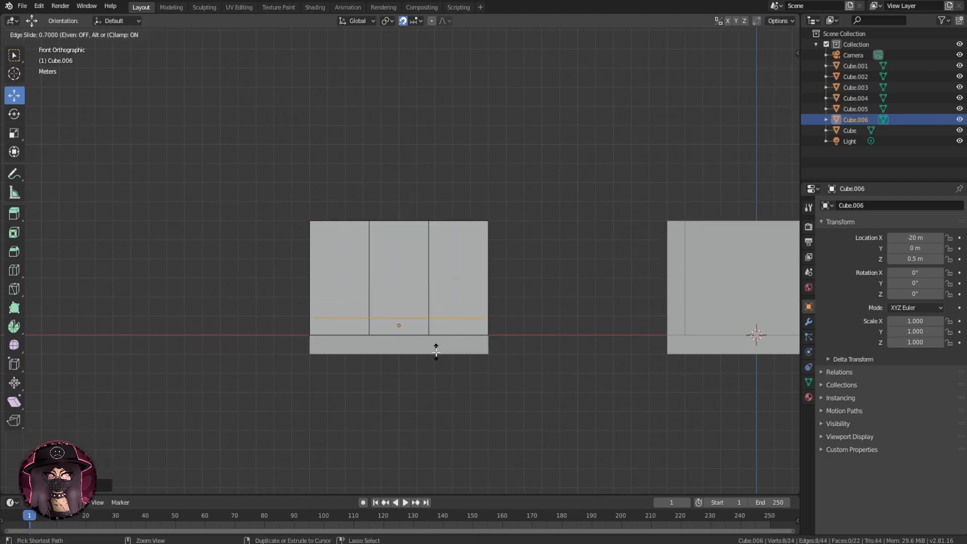
click(437, 351)
- Switch to face selection and select the centre face on the solid block's front side
middle_drag(485, 250, 102, 254)
click(86, 35)
middle_drag(541, 307, 493, 331)
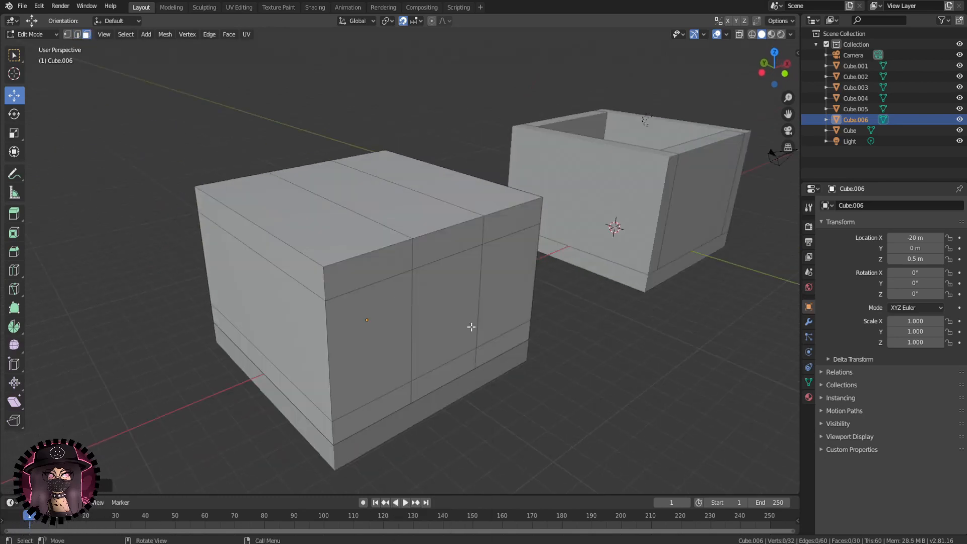
click(448, 326)
key(KP_7)
middle_drag(409, 316, 496, 342)
key(ctrl+z)
- In wireframe display from above, extrude the block's centre front face inward as a recess, finish mesh editing and restore solid shading
click(753, 37)
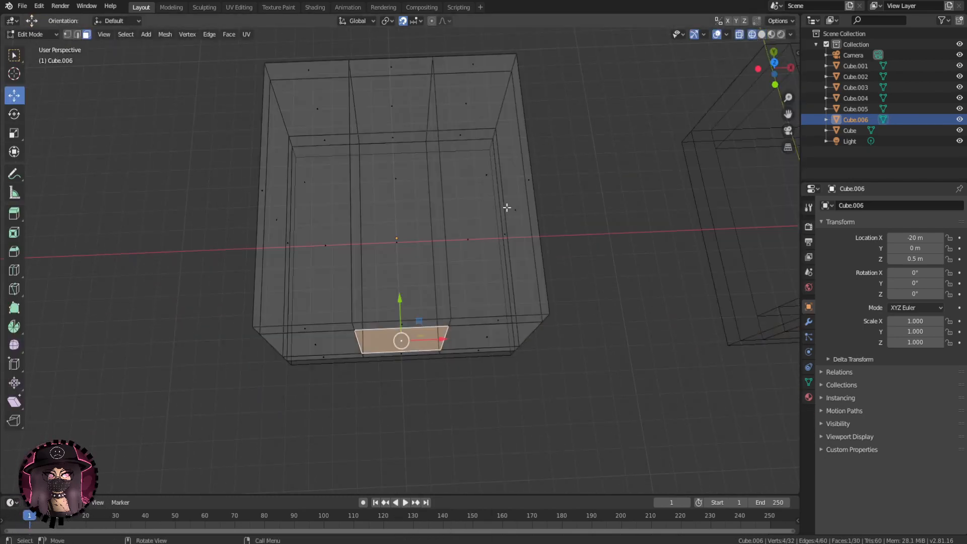
key(KP_7)
key(e)
click(486, 300)
middle_drag(486, 299, 499, 237)
key(Tab)
click(761, 35)
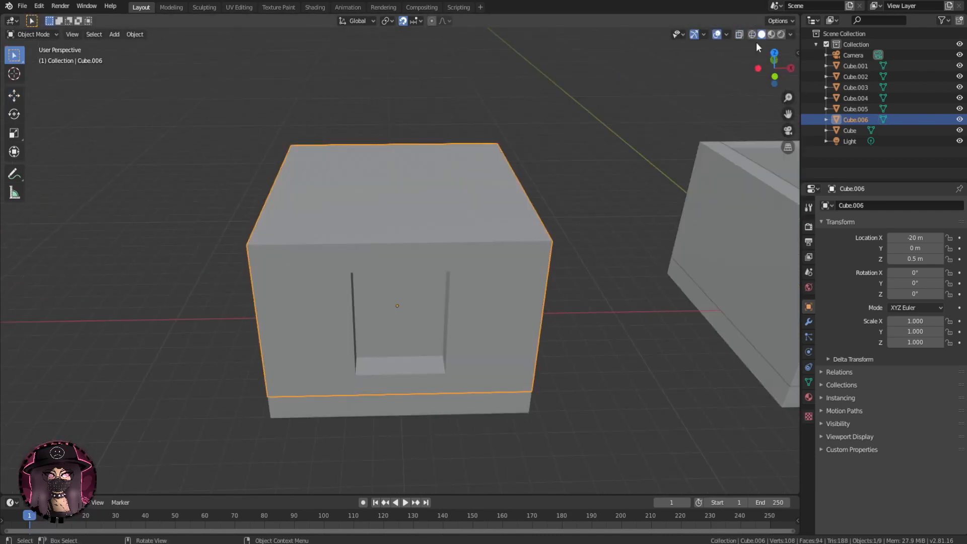
click(649, 202)
middle_drag(640, 282, 726, 282)
click(385, 300)
key(Tab)
middle_drag(385, 300, 510, 289)
scroll(469, 306, down, 3)
key(ctrl+r)
scroll(476, 308, up, 2)
scroll(476, 308, down, 1)
right_click(476, 309)
key(KP_3)
key(Tab)
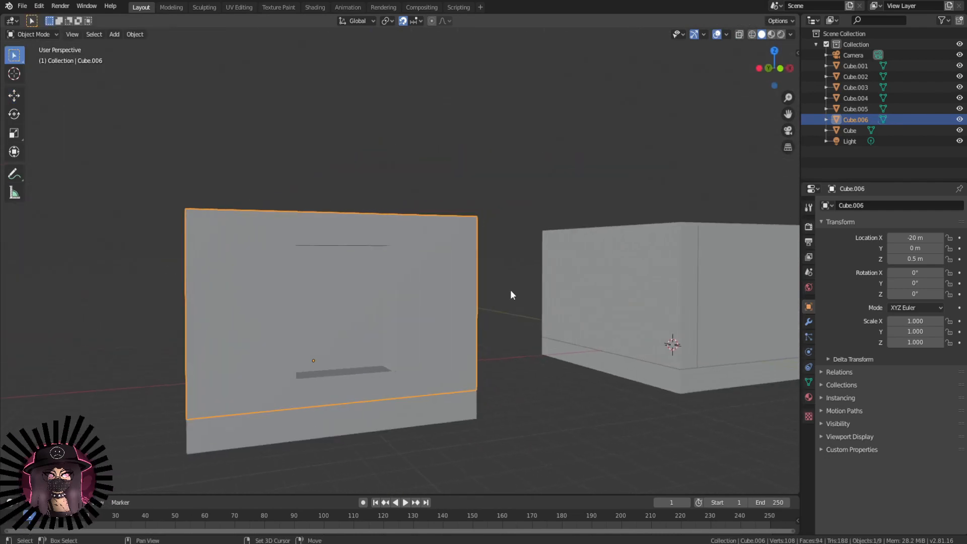
- Select the front and back walls of the hollow box together
mouse_move(537, 232)
middle_down()
mouse_move(504, 261)
mouse_move(527, 231)
middle_up()
scroll(504, 261, down, 3)
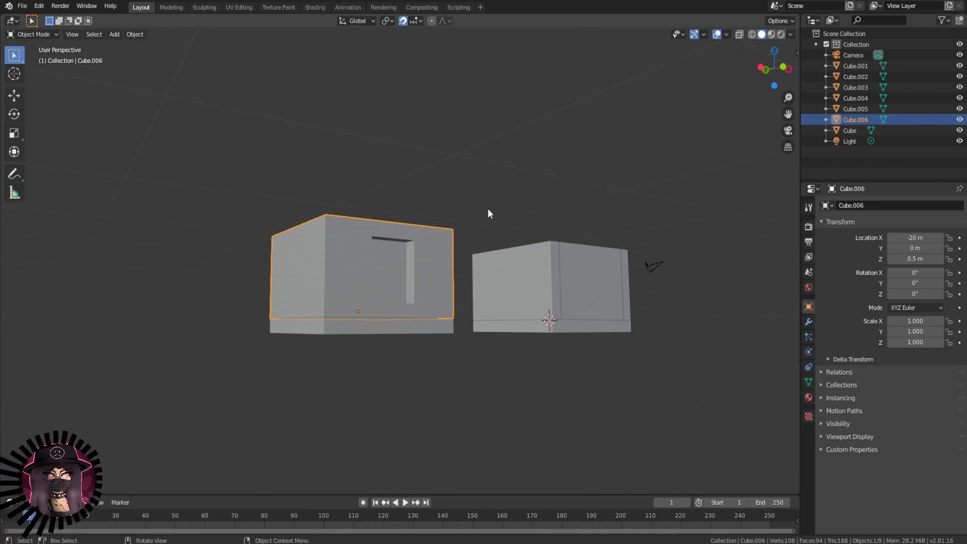
middle_drag(488, 214, 541, 269)
scroll(509, 231, up, 3)
middle_drag(609, 247, 276, 135)
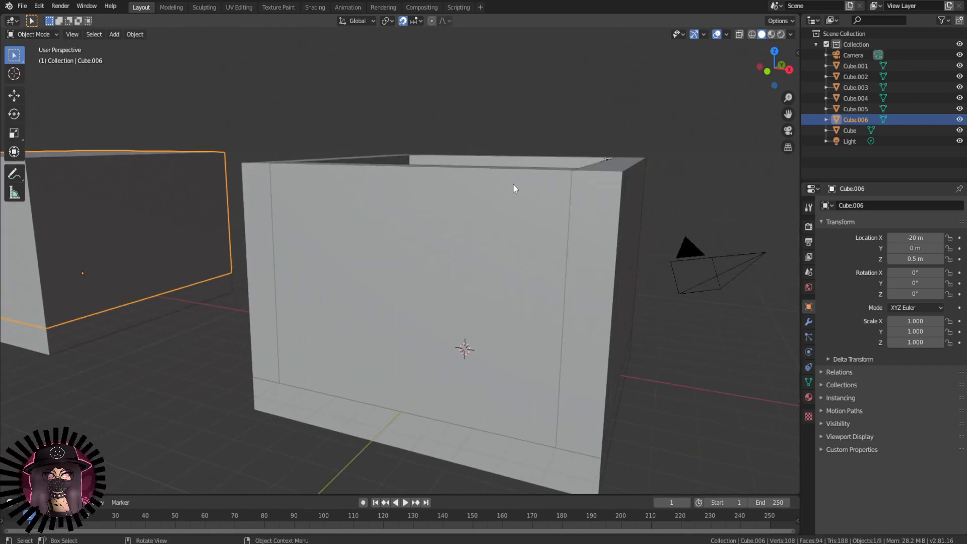
middle_drag(513, 185, 547, 81)
click(436, 231)
middle_drag(437, 231, 396, 234)
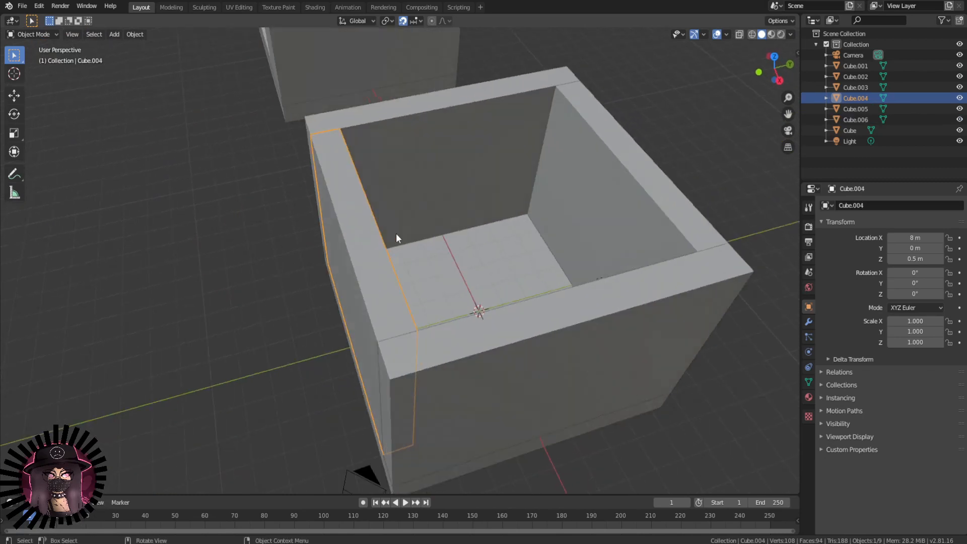
shift+click(621, 179)
middle_drag(627, 187, 579, 188)
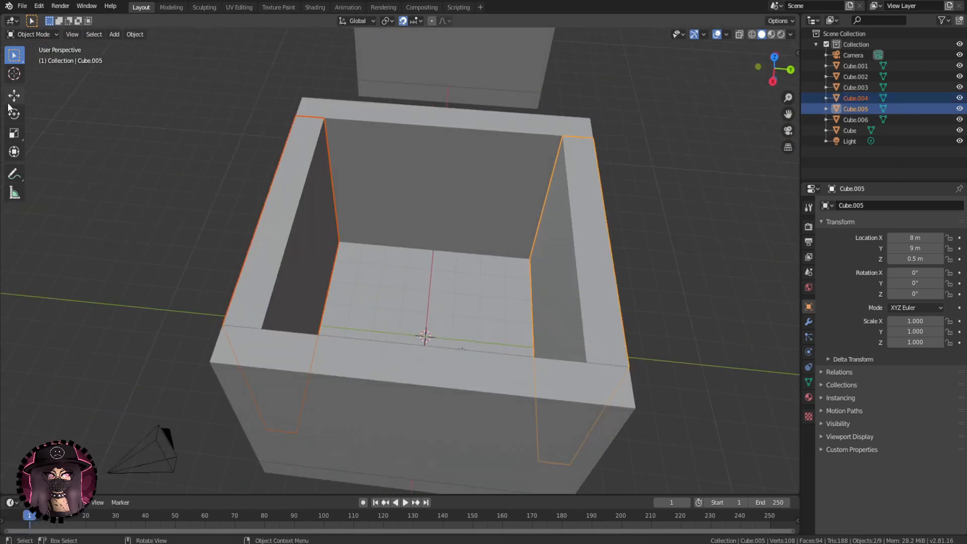
- Try to slide the front and back walls sideways out of the hollow box, and undo the moves
scroll(454, 238, down, 3)
drag(539, 455, 299, 428)
middle_drag(302, 403, 373, 212)
key(ctrl+z)
drag(637, 267, 231, 257)
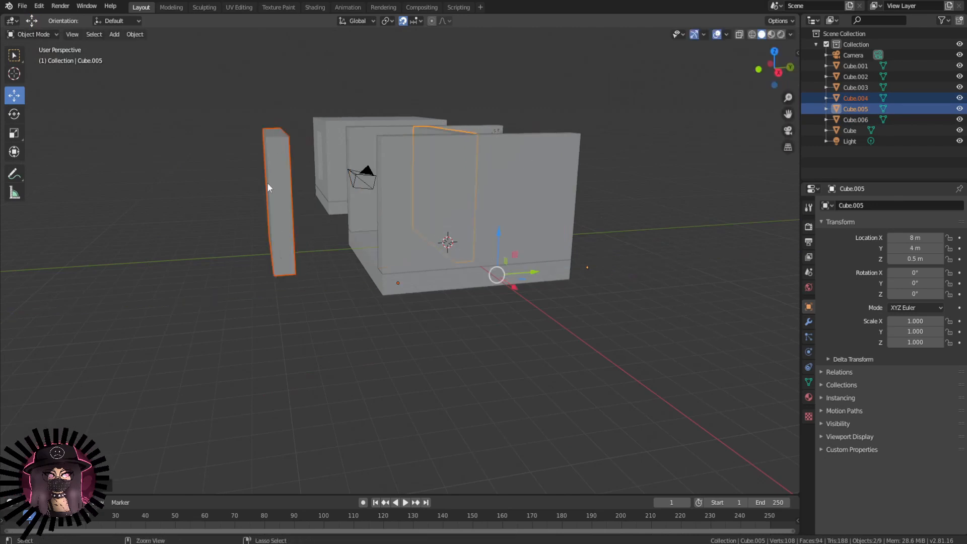
key(ctrl+z)
middle_drag(267, 182, 408, 343)
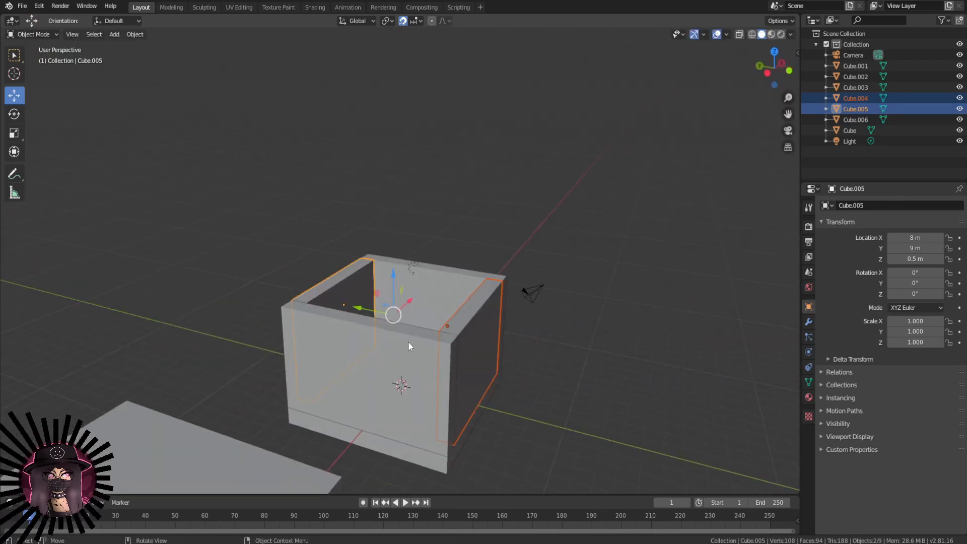
- Slide both walls 13 m along negative Y out of the box, open them for mesh editing and select the end faces on one side
drag(363, 310, 531, 346)
middle_drag(531, 346, 542, 323)
key(Tab)
click(536, 342)
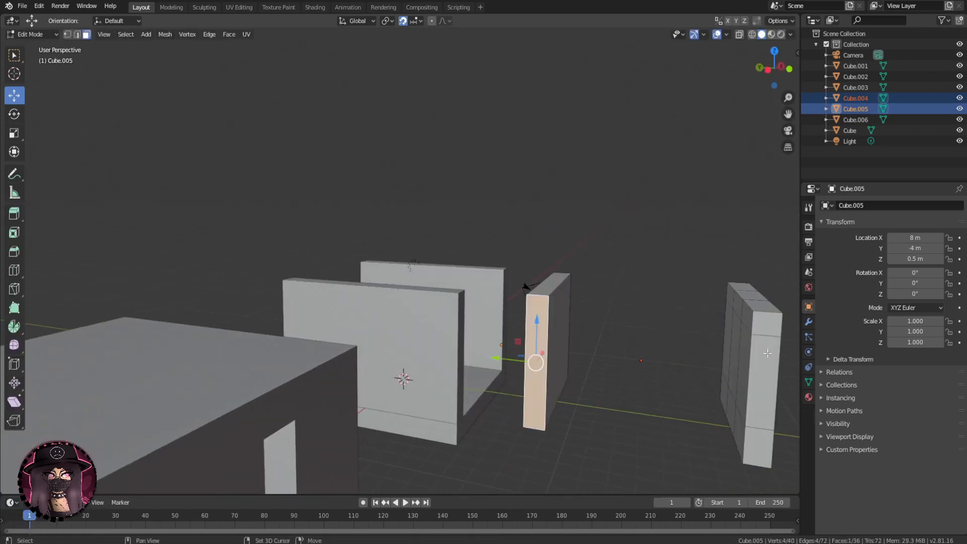
shift+click(762, 370)
middle_drag(761, 368, 690, 350)
shift+click(625, 336)
shift+click(626, 481)
key(ctrl+z)
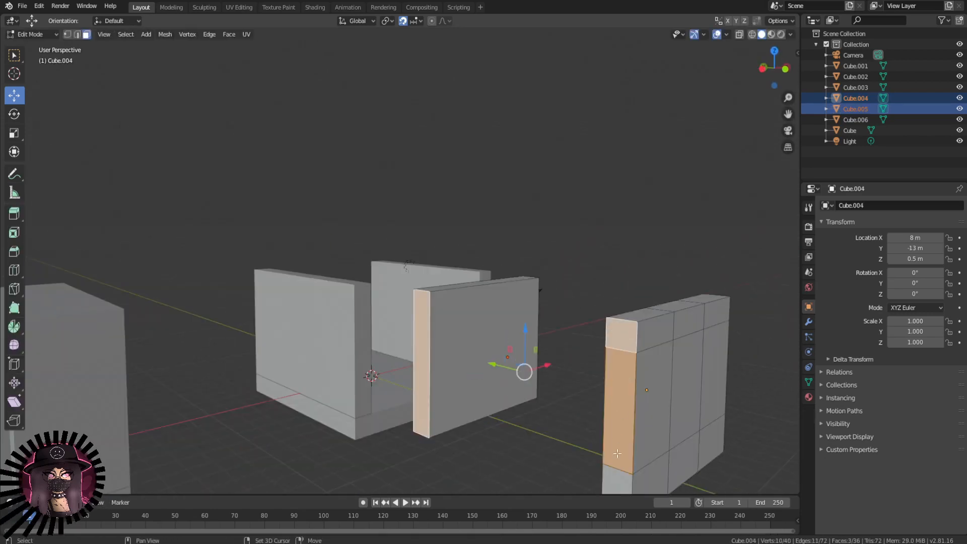
shift+click(623, 477)
- Add the end faces on the opposite side of both walls to the selection, delete them all, and finish the mesh editing
middle_drag(588, 414, 466, 414)
shift+click(413, 300)
shift+click(272, 323)
shift+click(272, 354)
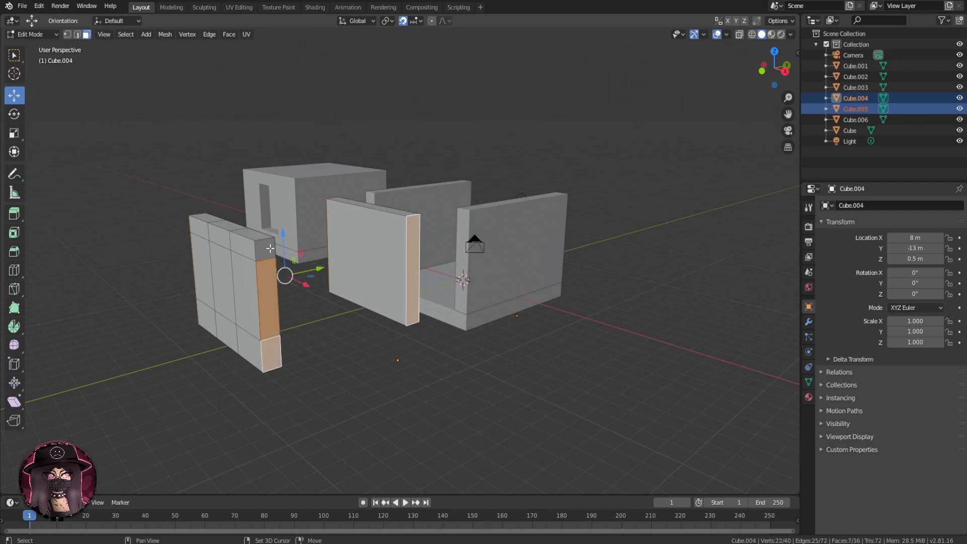
shift+click(270, 249)
key(x)
click(371, 302)
middle_drag(371, 302, 311, 325)
key(Tab)
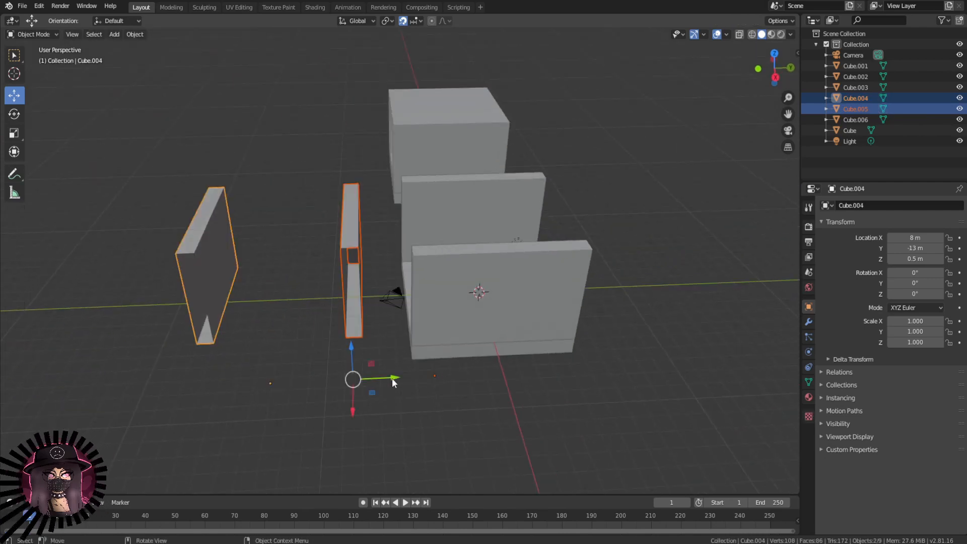
- Move both walls 13 m back along Y into the hollow box, and deselect them
drag(393, 381, 629, 367)
click(467, 413)
middle_drag(468, 413, 573, 367)
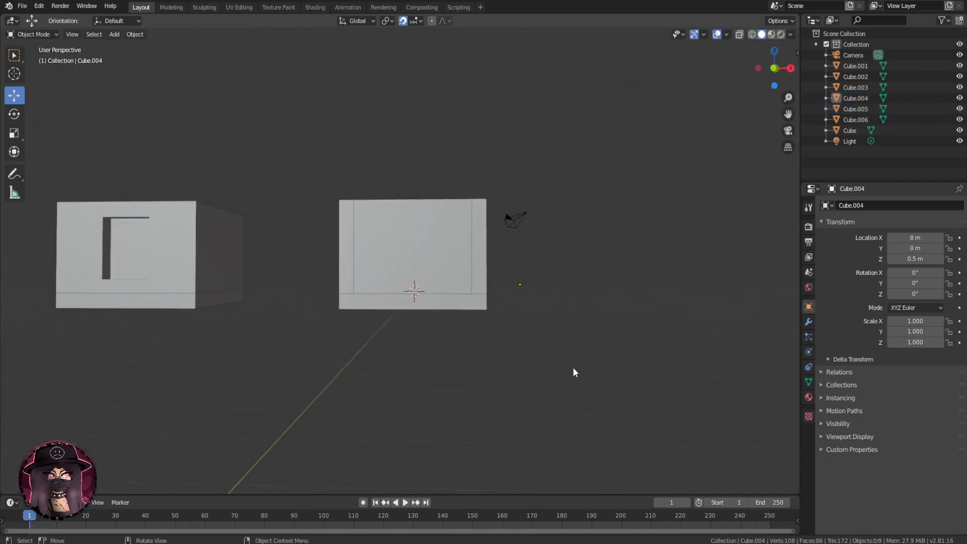
- Open the front wall for mesh editing and delete the centre and lower-centre faces on its outer side
scroll(534, 341, up, 4)
shift+middle_drag(439, 275, 438, 346)
key(Tab)
click(453, 322)
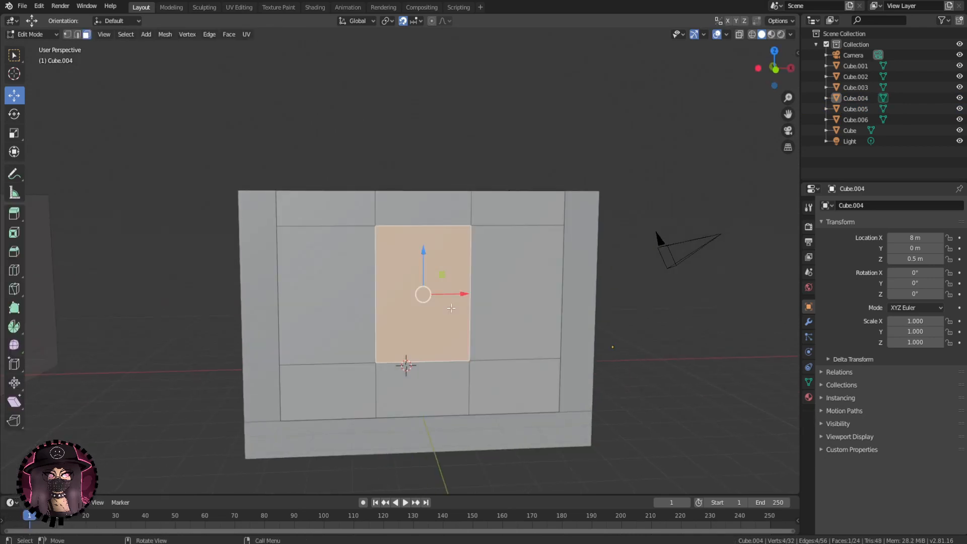
shift+click(451, 398)
key(x)
- Delete the matching lower-centre and centre faces on the wall's inner side and the bottom face between them to open a doorway
click(433, 377)
key(x)
key(f)
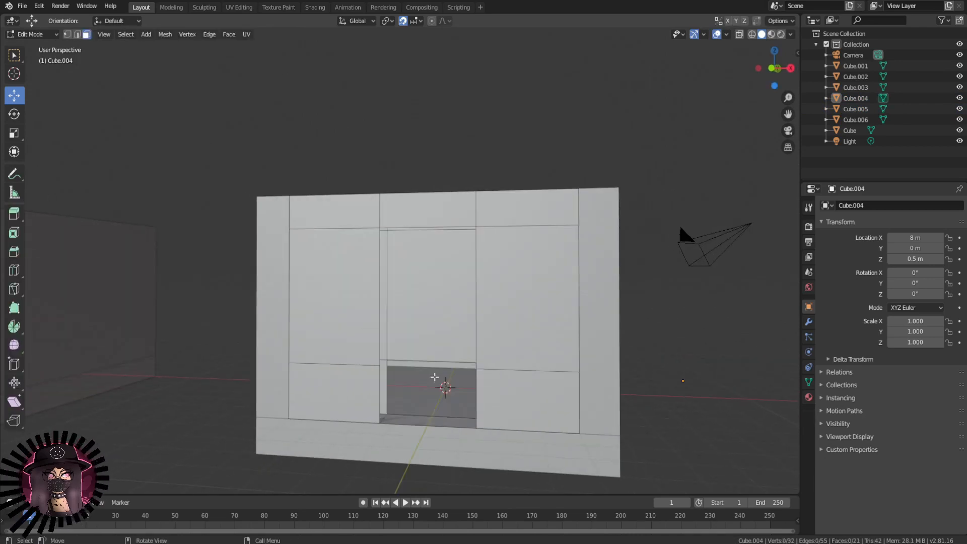
click(426, 339)
key(x)
key(f)
middle_drag(426, 339, 454, 282)
click(422, 390)
key(x)
key(f)
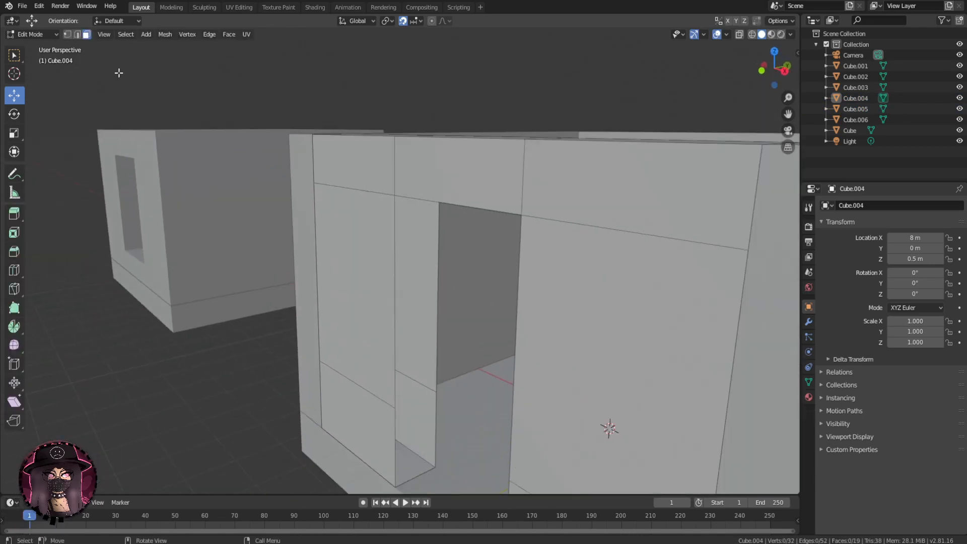
- Switch to edge selection, fill the open gaps around the inside of the doorway with new faces, and finish the mesh editing
key(2)
scroll(465, 270, up, 2)
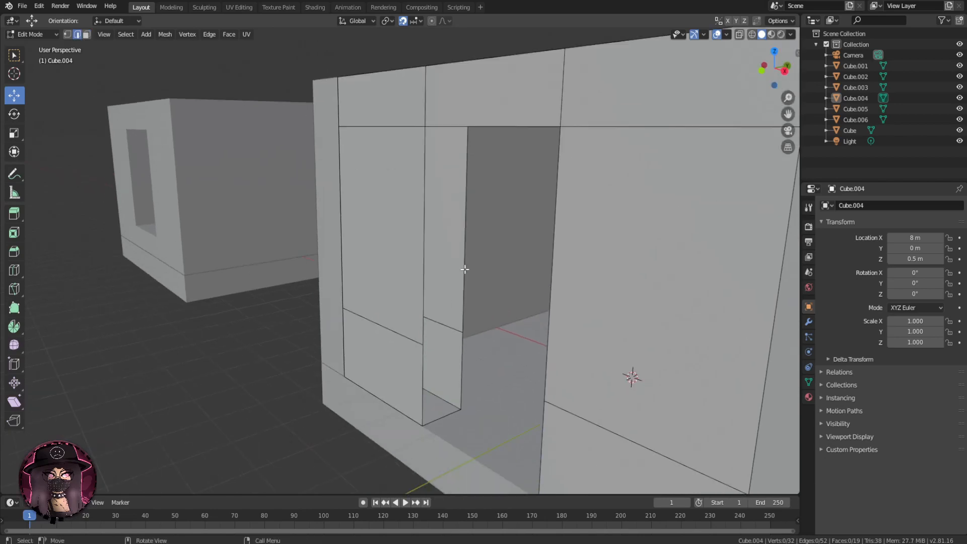
click(451, 406)
middle_drag(451, 406, 489, 269)
shift+click(428, 323)
shift+click(457, 385)
key(f)
click(488, 270)
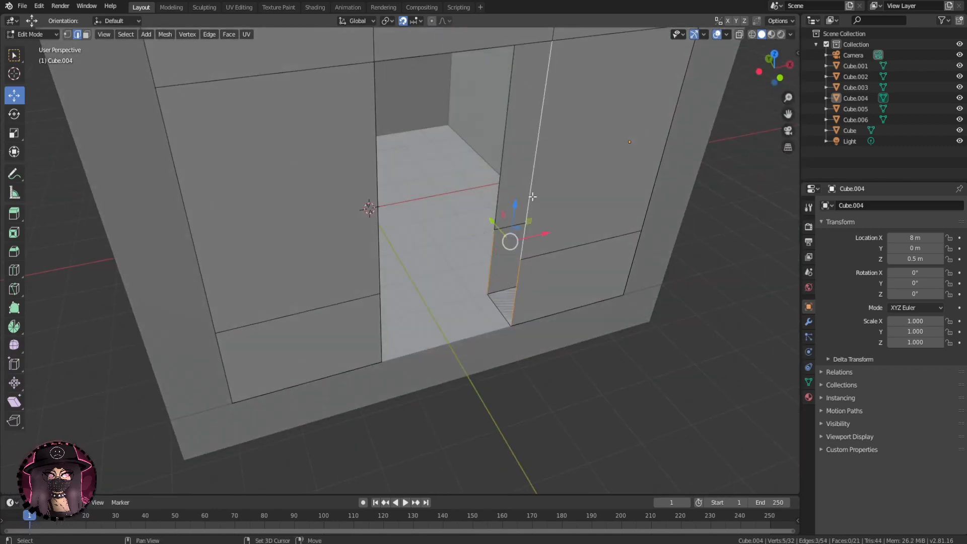
key(f)
middle_drag(532, 197, 654, 180)
scroll(537, 389, down, 3)
key(Tab)
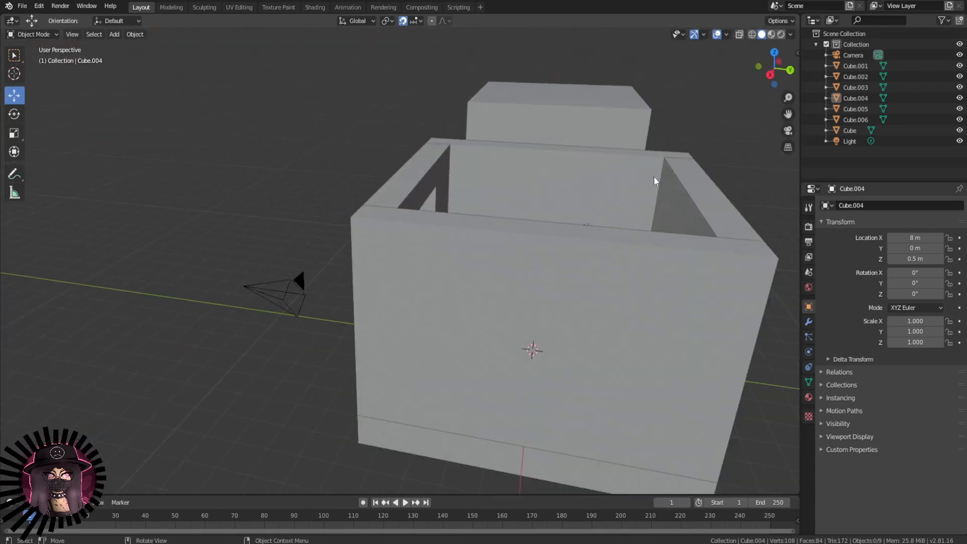
scroll(626, 279, down, 4)
scroll(642, 297, up, 3)
middle_drag(642, 297, 492, 264)
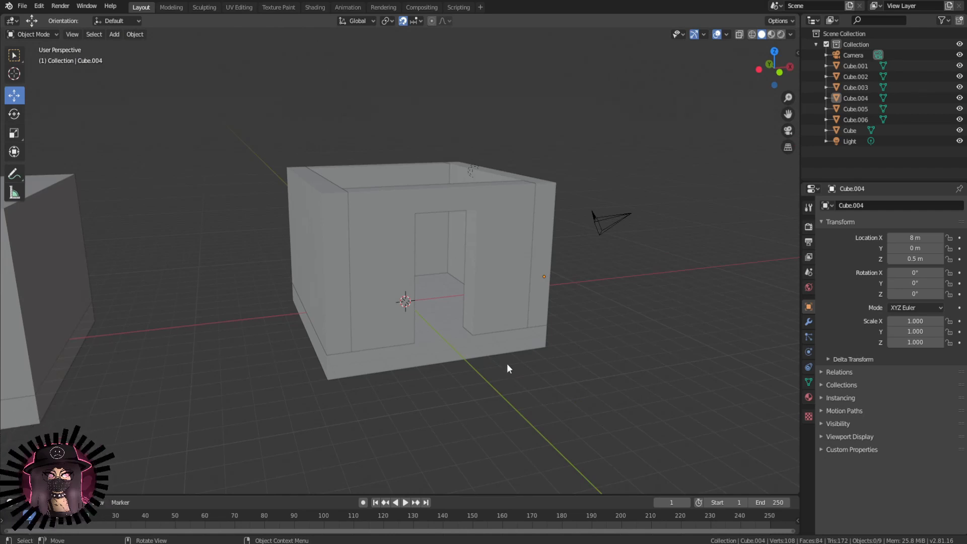
middle_drag(508, 368, 488, 177)
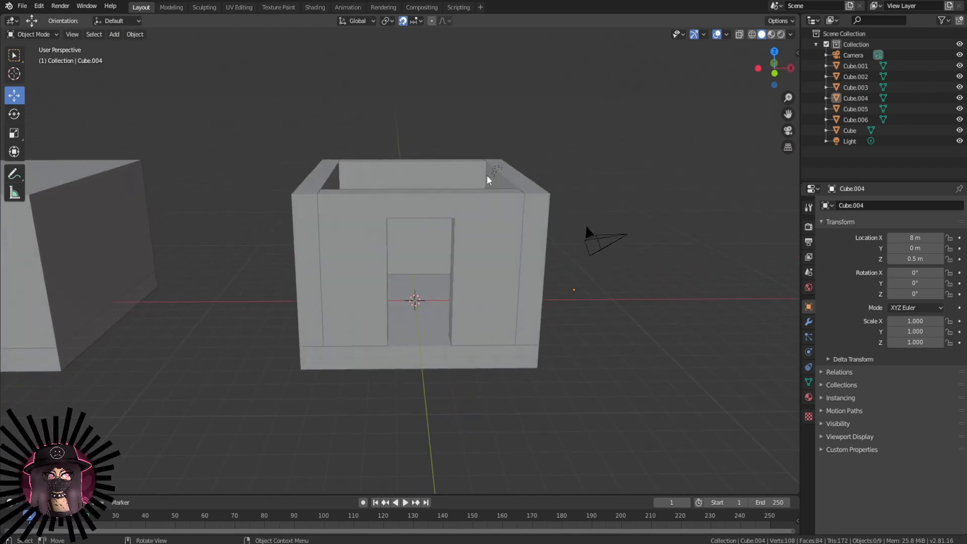
- Try pulling the doorway wall out of the hollow box along Y, undoing each move
click(463, 234)
middle_drag(462, 235, 540, 260)
drag(415, 199, 467, 209)
key(ctrl+z)
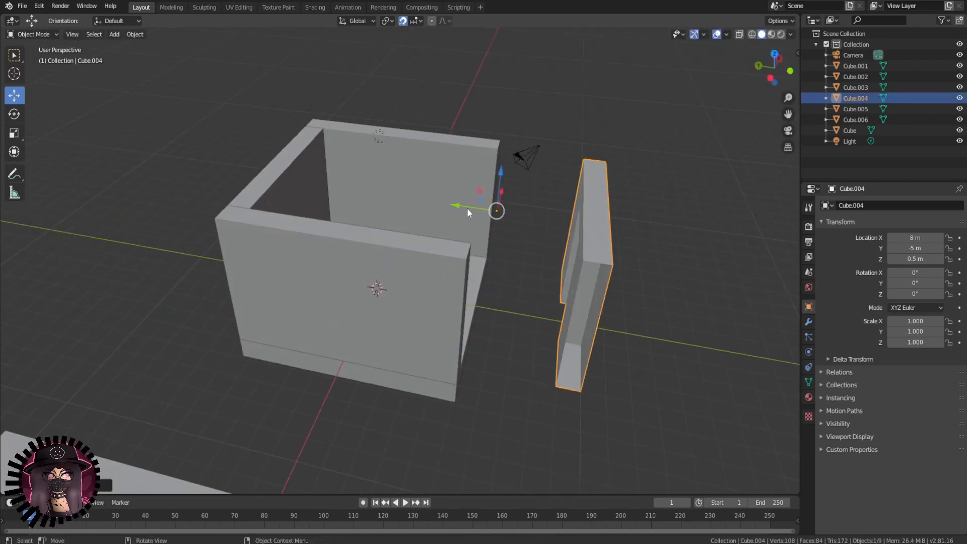
middle_drag(578, 342, 585, 316)
key(ctrl+z)
middle_drag(497, 351, 376, 329)
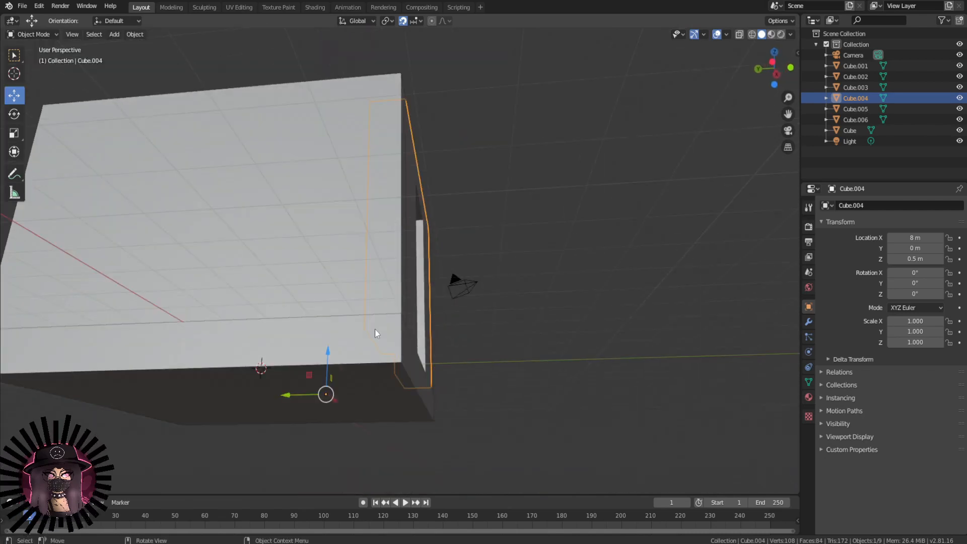
drag(350, 347, 514, 278)
key(ctrl+z)
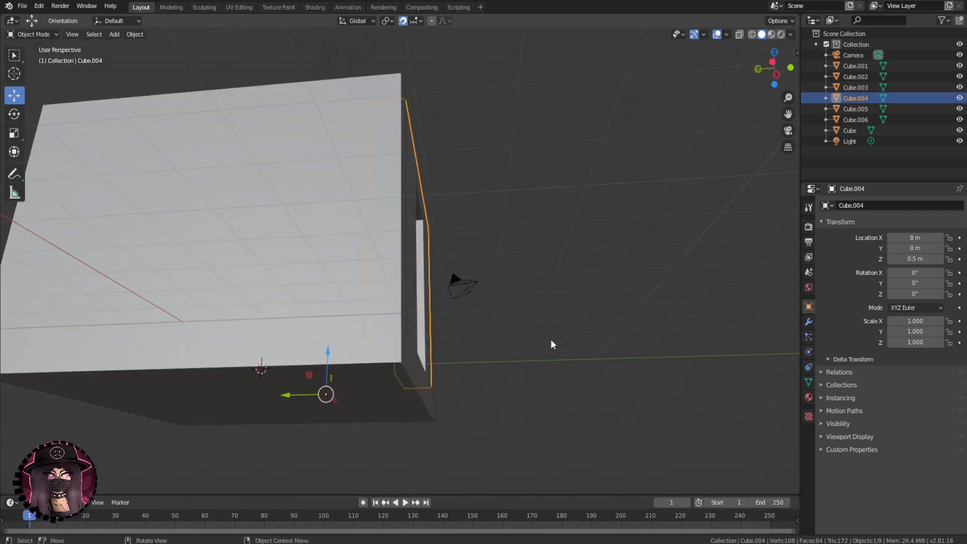
- Pull the doorway wall out of the box to Y -2 m and open it for mesh editing
middle_drag(402, 366, 376, 370)
drag(337, 389, 389, 387)
key(Tab)
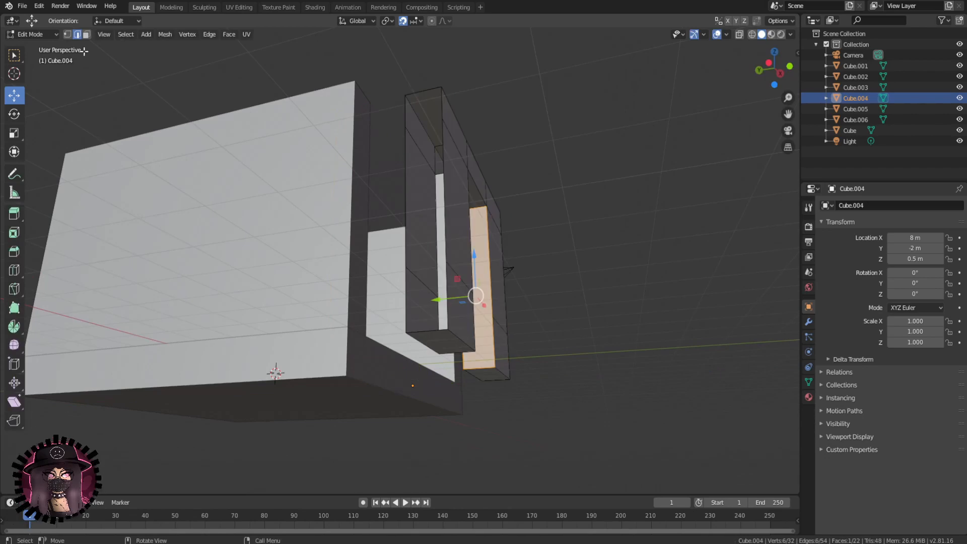
- Switch to face selection, delete the two bottom faces on either side of the doorway, and finish the mesh editing
key(3)
click(448, 344)
shift+click(499, 378)
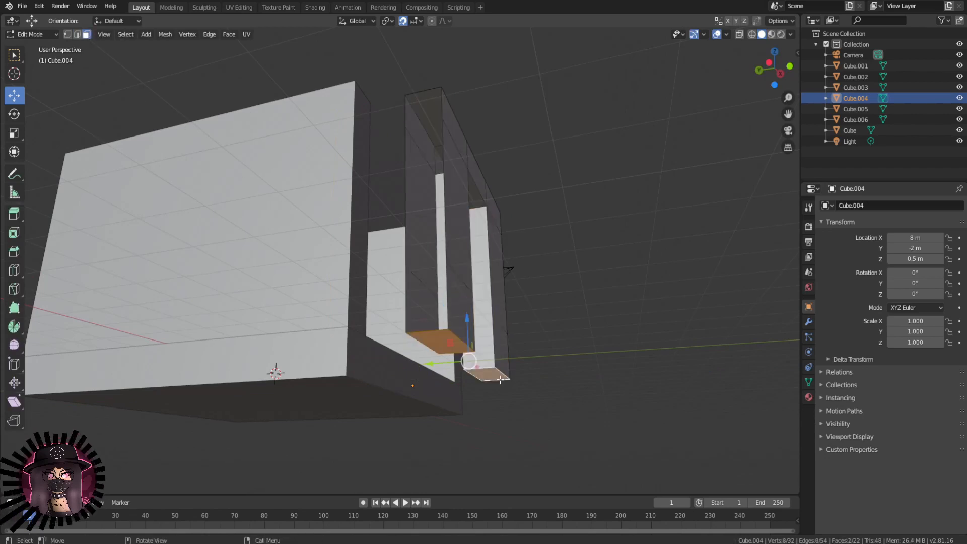
key(x)
click(566, 363)
middle_drag(566, 365, 611, 398)
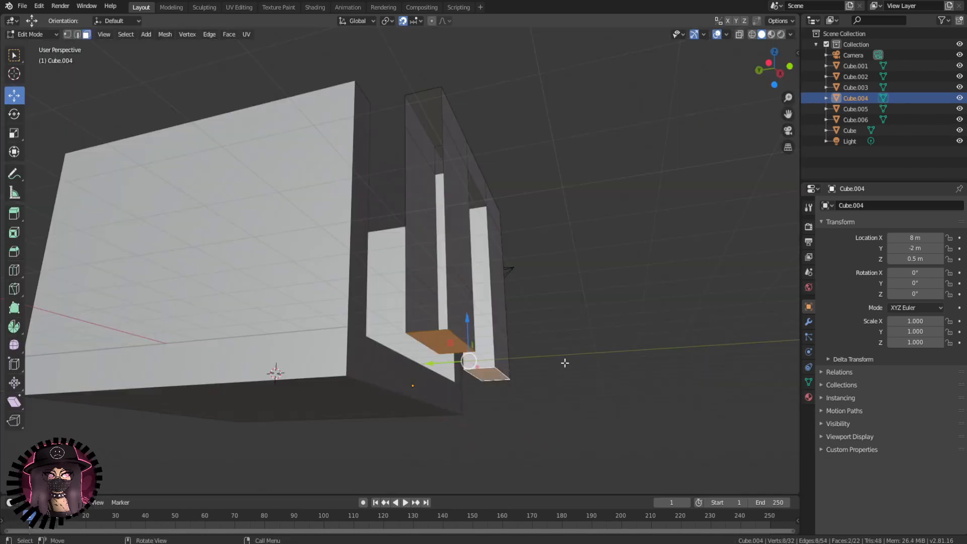
key(x)
click(564, 363)
middle_drag(566, 364, 603, 388)
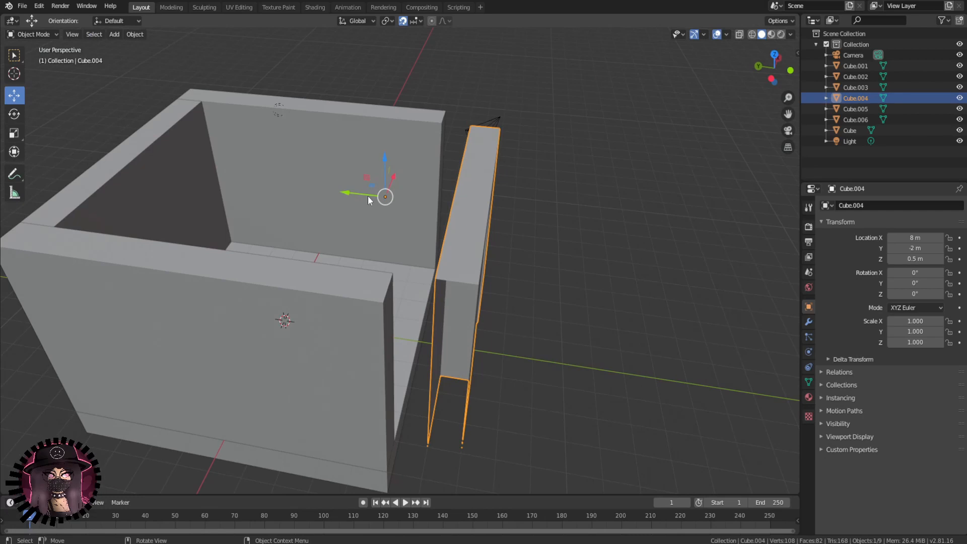
- Move the doorway wall back into the hollow box at Y 0 m
drag(369, 199, 326, 195)
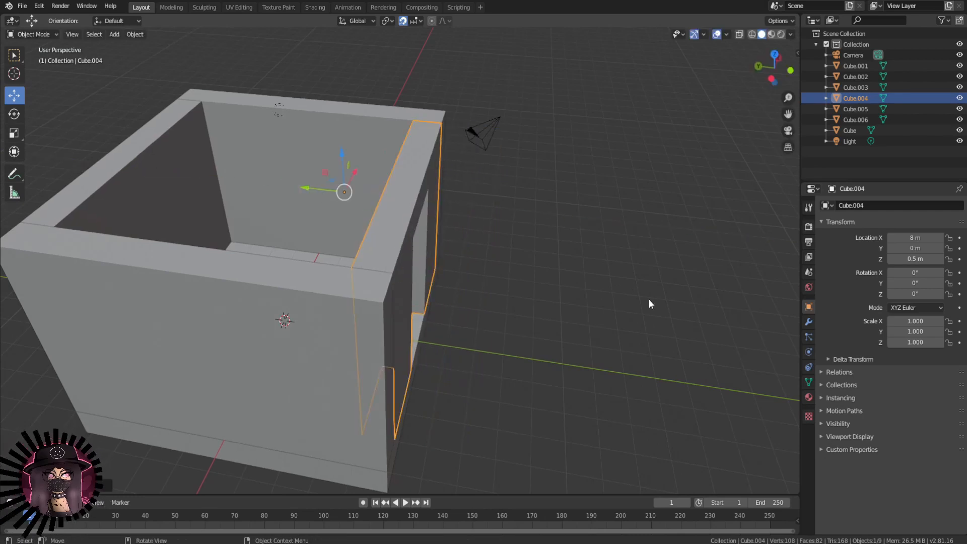
middle_drag(660, 310, 560, 319)
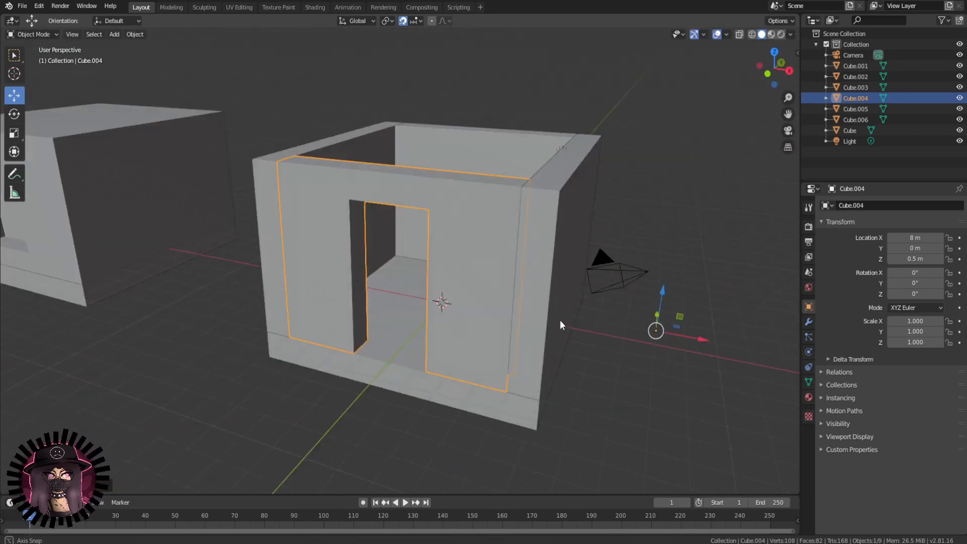
scroll(560, 319, down, 3)
- Select the other box with the recessed opening and examine how its upper part is built as one mesh
click(201, 237)
middle_drag(201, 237, 212, 237)
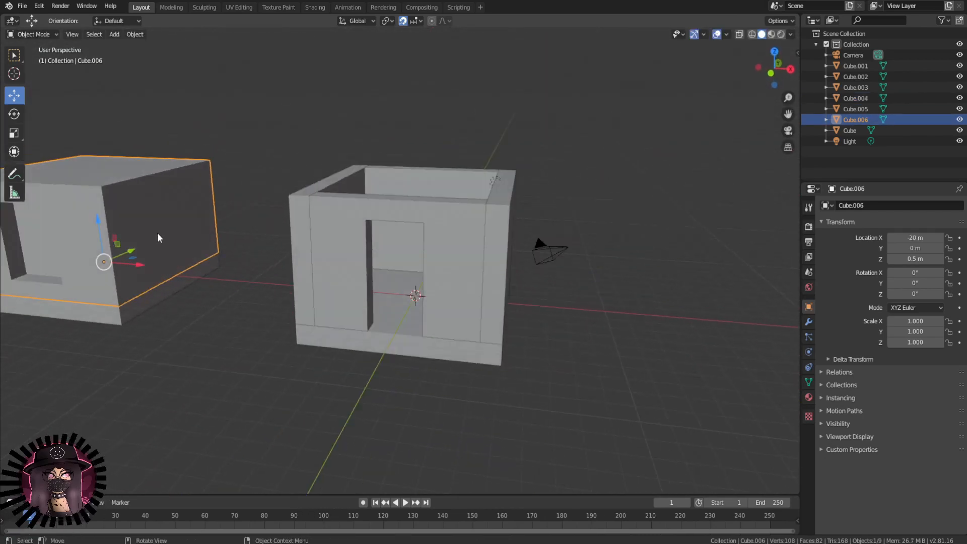
key(KP_Decimal)
middle_drag(345, 335, 359, 317)
scroll(504, 357, down, 3)
middle_drag(538, 282, 555, 267)
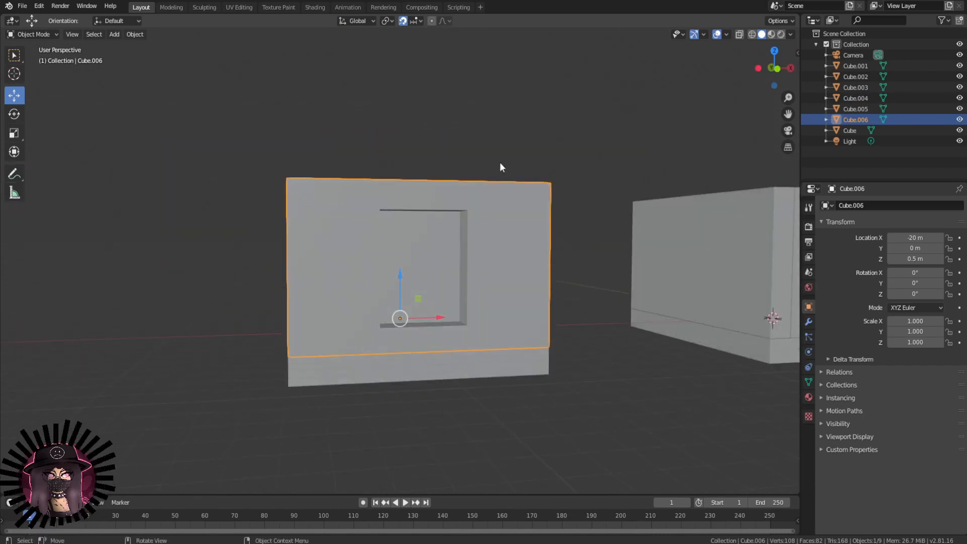
middle_drag(496, 304, 497, 326)
key(Tab)
key(Tab)
scroll(491, 335, down, 4)
- Try pulling the doorway wall out to Y -3 m to inspect its open underside, and undo the move
click(669, 340)
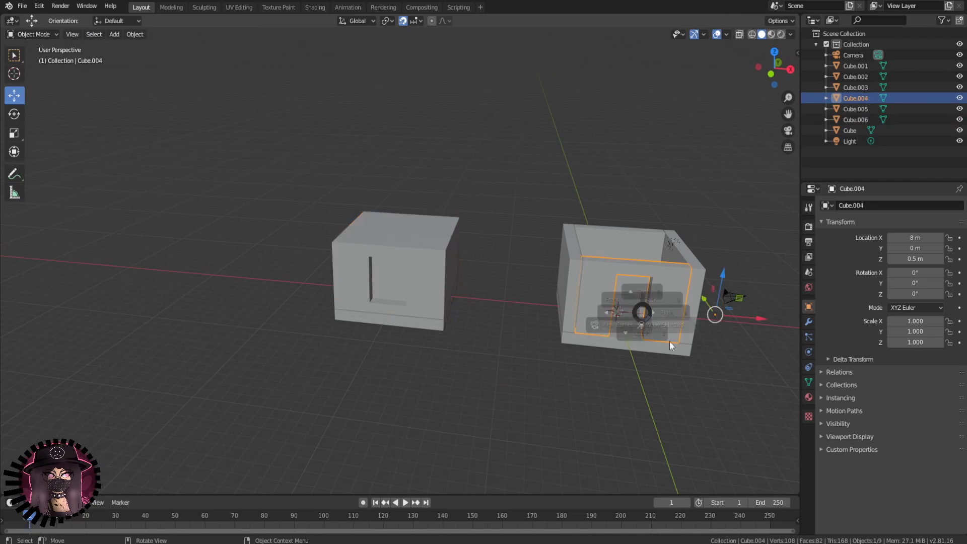
key(KP_Decimal)
middle_drag(482, 271, 488, 419)
drag(523, 432, 450, 422)
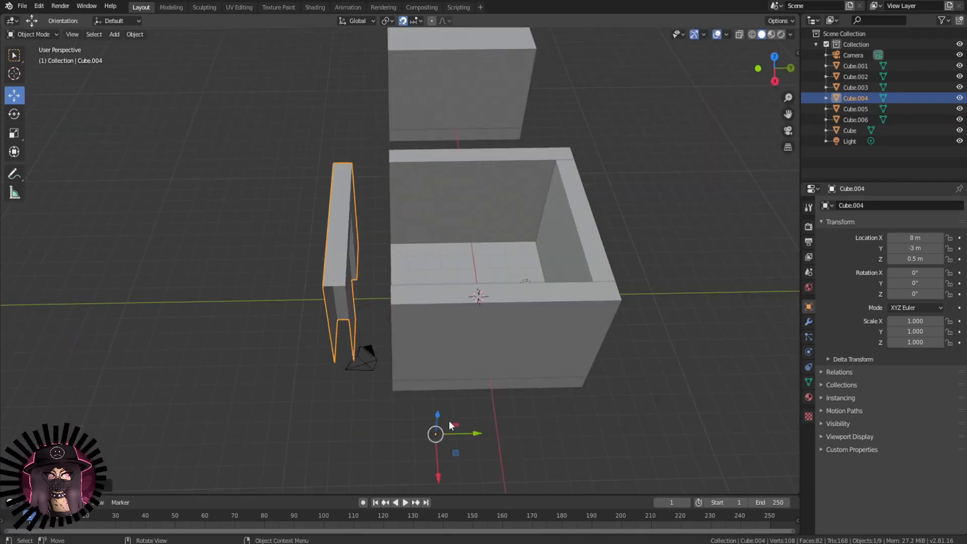
middle_drag(360, 275, 488, 184)
middle_drag(298, 241, 335, 352)
key(ctrl+z)
key(ctrl+z)
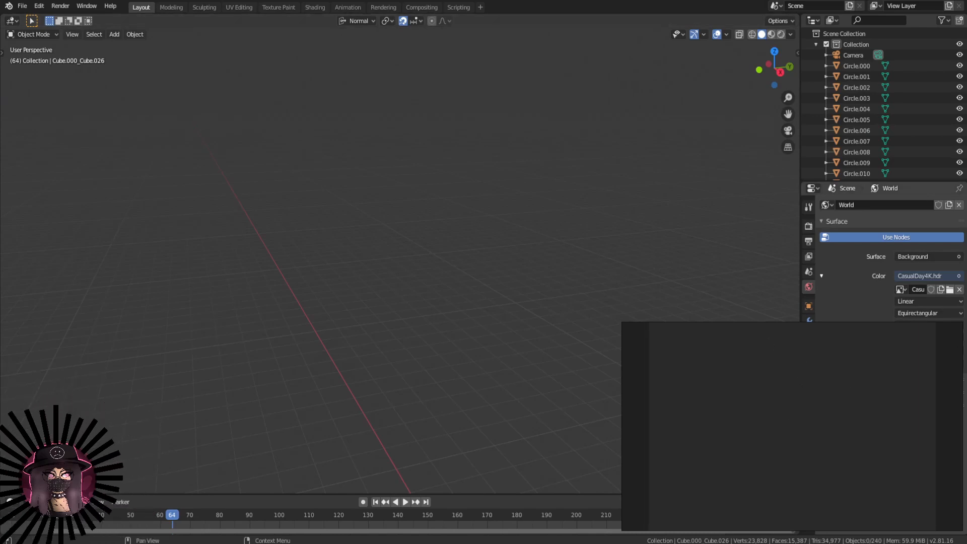
- Switch to the browser's shed image results and open the picture of the 6ft Overlap Garden Shed
key(alt+Tab)
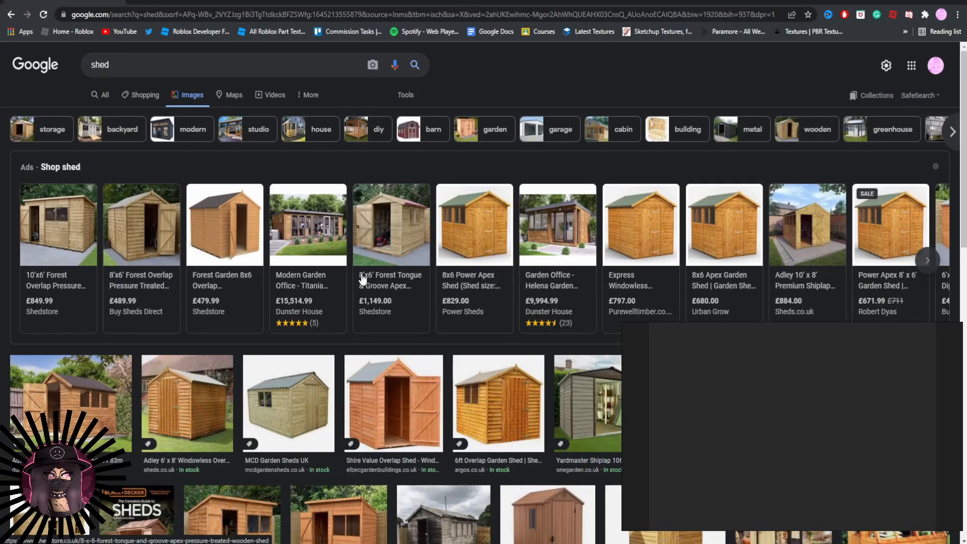
scroll(233, 431, down, 4)
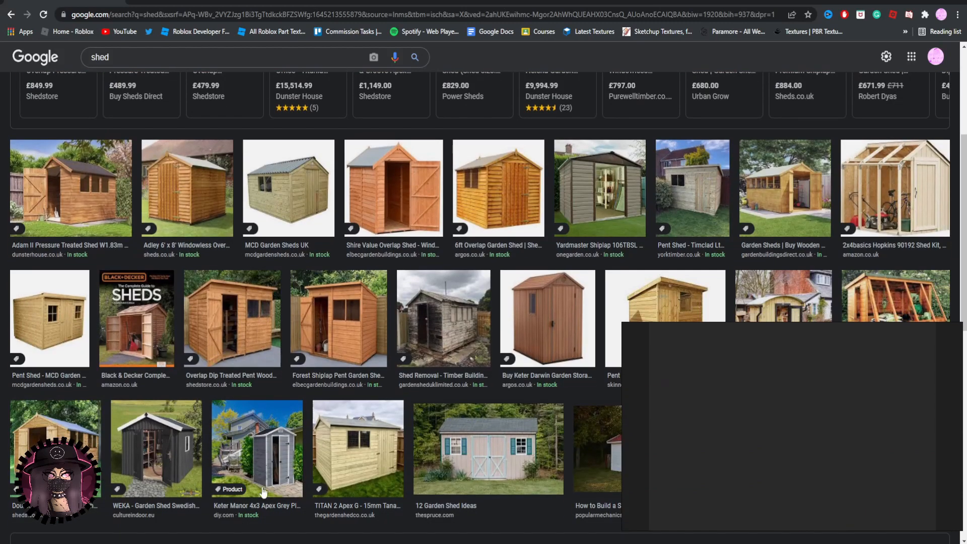
click(469, 176)
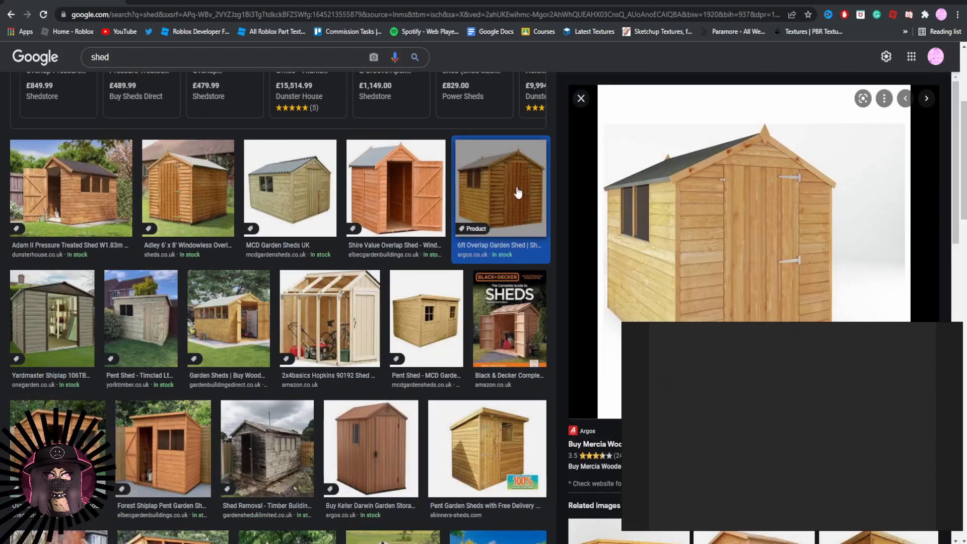
click(512, 181)
click(511, 181)
- Place the shed picture on the floating reference board, fit it there, and switch back to Blender
drag(758, 244, 775, 400)
drag(835, 466, 947, 543)
drag(866, 474, 839, 445)
key(alt+Tab)
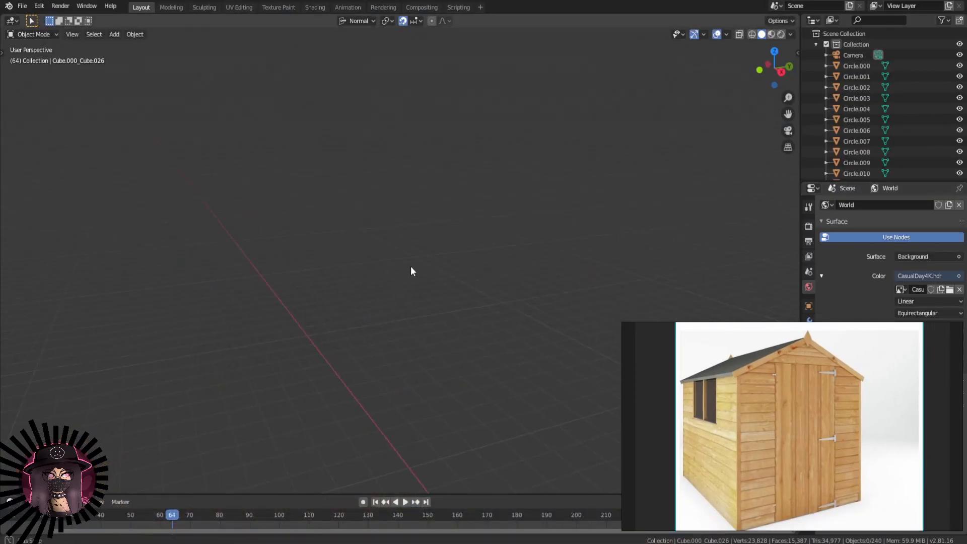
- Examine the front of the shed model alongside the reference picture
shift+middle_drag(491, 281, 180, 222)
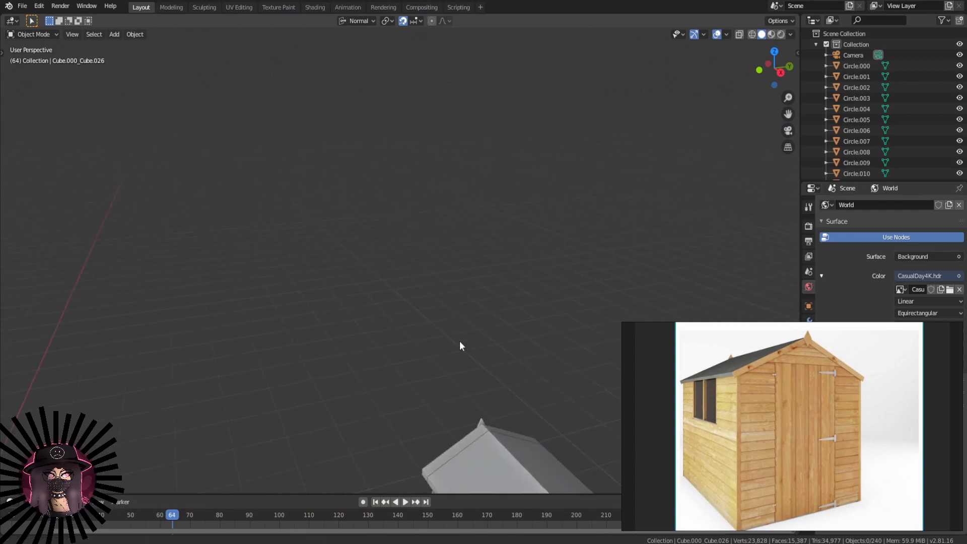
shift+middle_drag(459, 341, 388, 136)
scroll(514, 260, up, 4)
middle_drag(514, 261, 525, 247)
shift+middle_drag(525, 247, 430, 312)
middle_drag(717, 395, 737, 429)
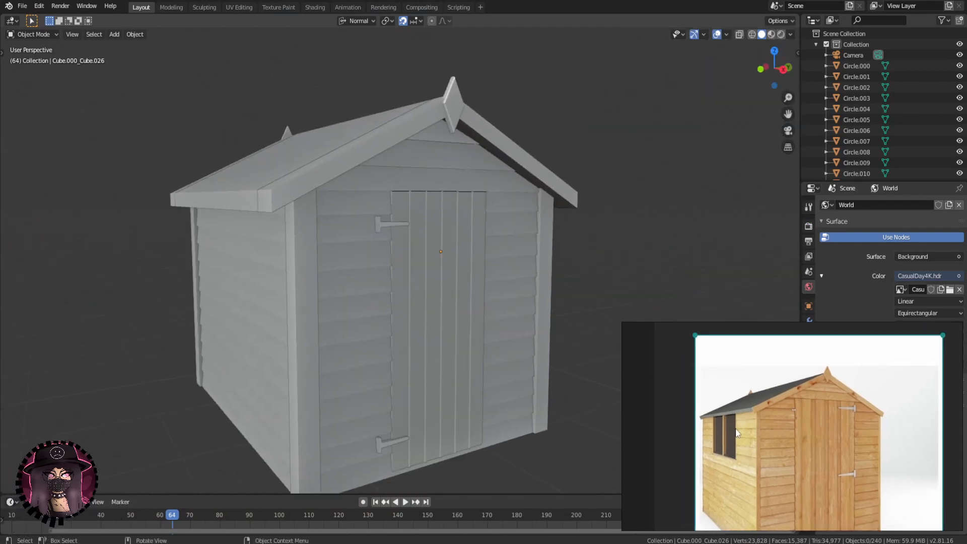
scroll(429, 292, up, 3)
middle_drag(424, 292, 435, 270)
middle_drag(434, 270, 371, 261)
scroll(428, 265, down, 5)
scroll(371, 261, up, 4)
shift+middle_drag(338, 292, 374, 291)
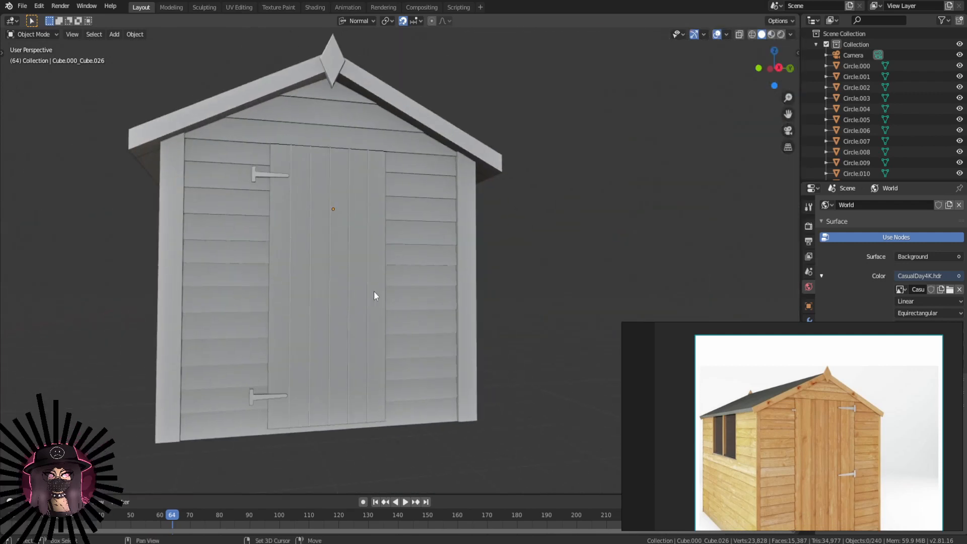
- Shrink the floating reference window and reposition the shed picture inside it
drag(623, 328, 731, 421)
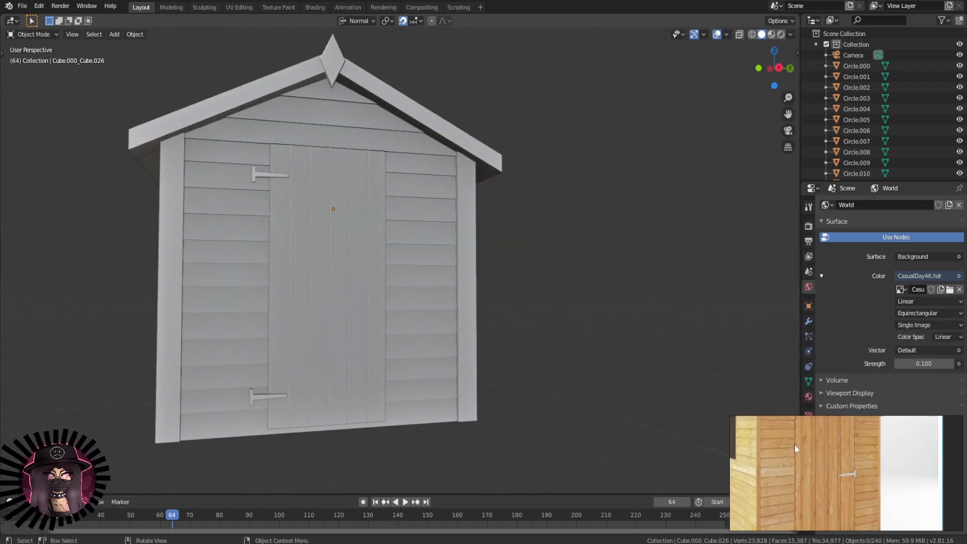
middle_drag(796, 448, 842, 485)
- Select the shed's corner posts and frame them in the view
middle_drag(343, 252, 427, 262)
scroll(493, 237, up, 3)
click(638, 283)
key(grave)
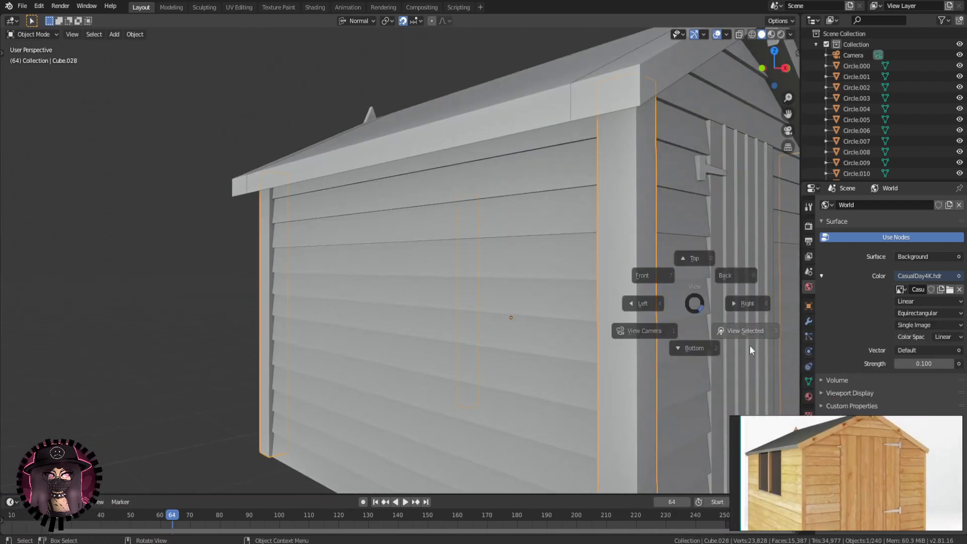
click(750, 346)
middle_drag(746, 337, 553, 144)
- Try moving the corner posts sideways out of the shed along Y
click(646, 285)
scroll(635, 275, up, 1)
scroll(563, 431, down, 4)
middle_drag(563, 430, 292, 369)
middle_drag(456, 444, 531, 422)
click(482, 345)
middle_drag(482, 346, 539, 339)
scroll(539, 340, down, 1)
key(g)
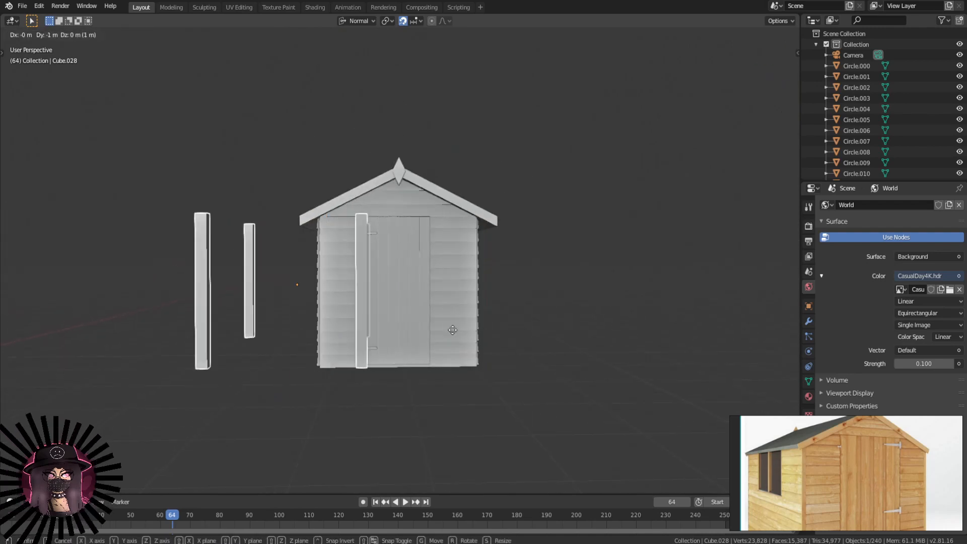
click(393, 343)
- Open the right side's siding for mesh editing, select the front end face of one board, and leave mesh editing
scroll(394, 346, up, 4)
middle_drag(434, 375, 405, 383)
click(500, 203)
key(Tab)
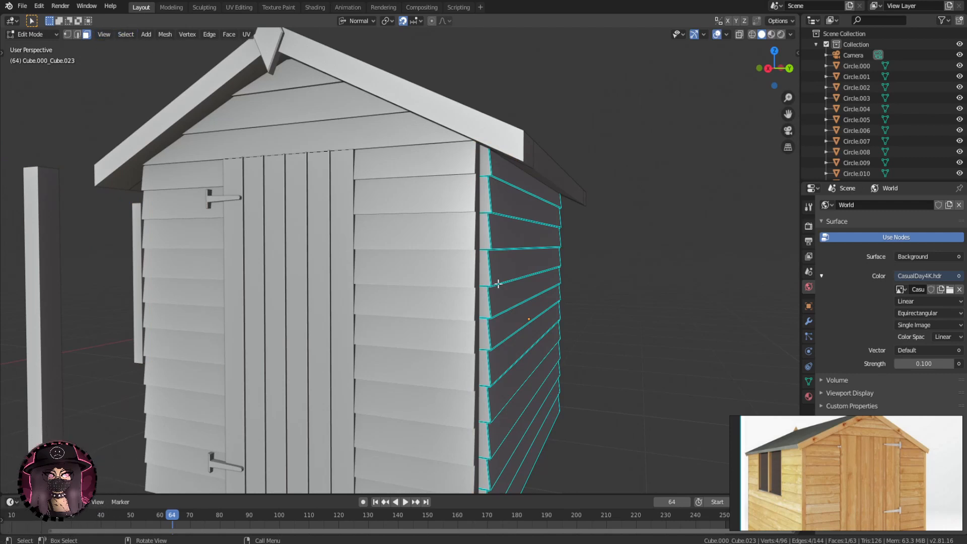
click(486, 269)
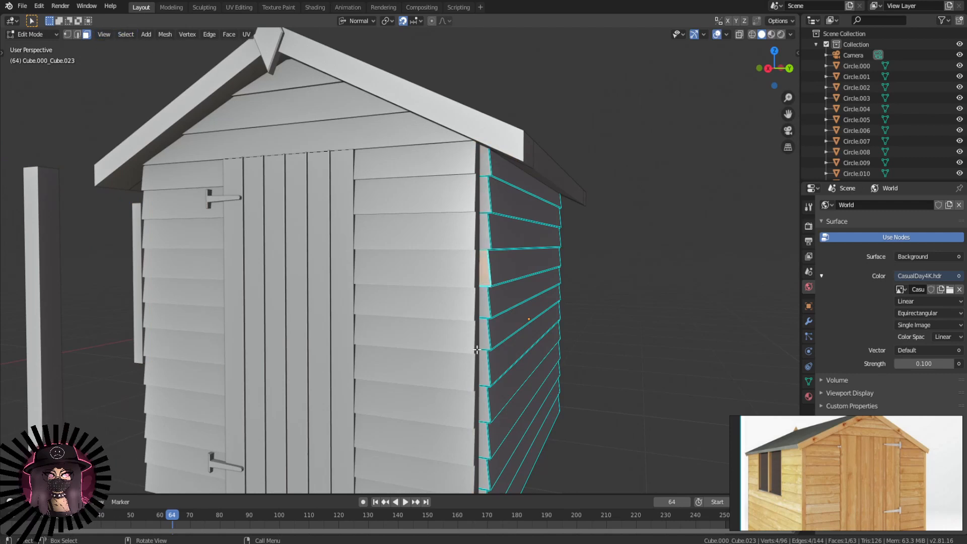
middle_drag(476, 349, 439, 395)
key(Tab)
- Select the left side's siding, briefly open and close its mesh, and inspect the board ends at the front corner
click(332, 319)
key(Tab)
key(Tab)
scroll(433, 307, up, 1)
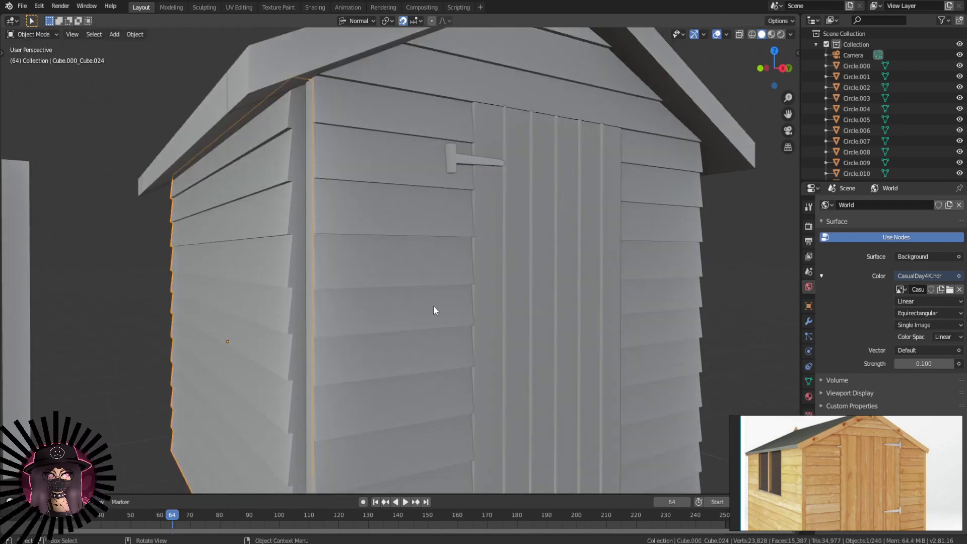
middle_drag(346, 446, 336, 415)
scroll(335, 415, down, 5)
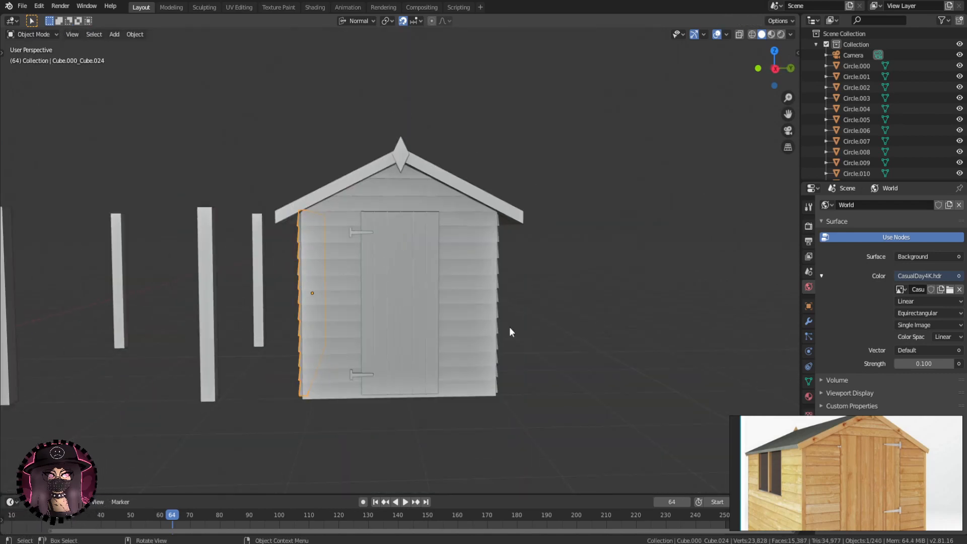
- Open the right side's siding for mesh editing, and undo the recent changes back to before the posts were moved
click(509, 326)
key(Tab)
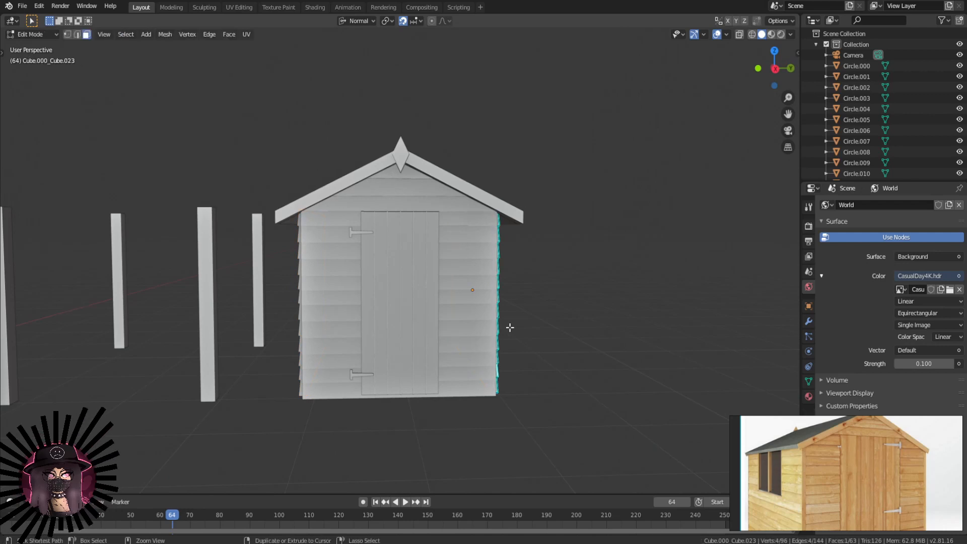
key(ctrl+z)
key(ctrl+z)
key(ctrl+z)
key(ctrl+z)
key(ctrl+z)
key(ctrl+z)
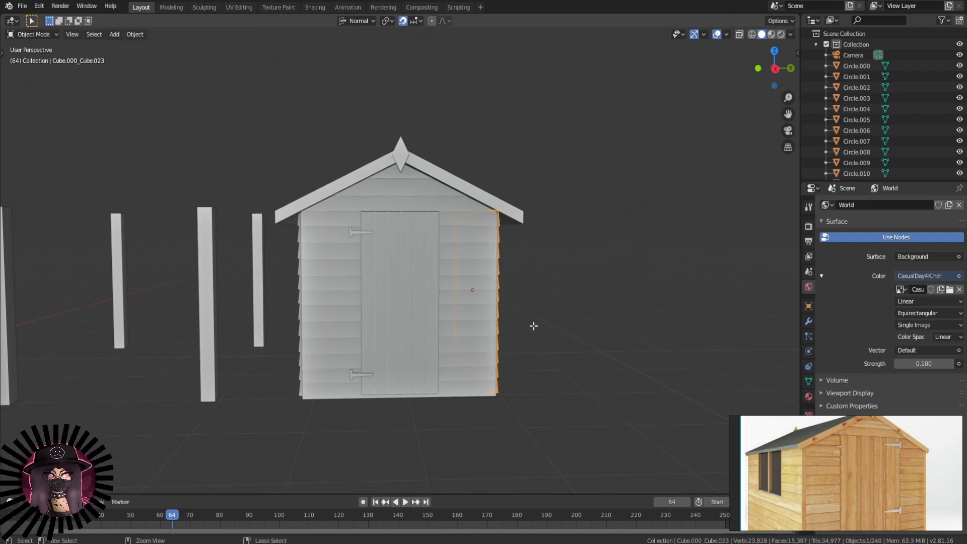
- Move the corner posts -2 m along Y, clear of the shed
middle_drag(529, 346, 544, 244)
text(gy-2)
key(Return)
scroll(477, 401, up, 3)
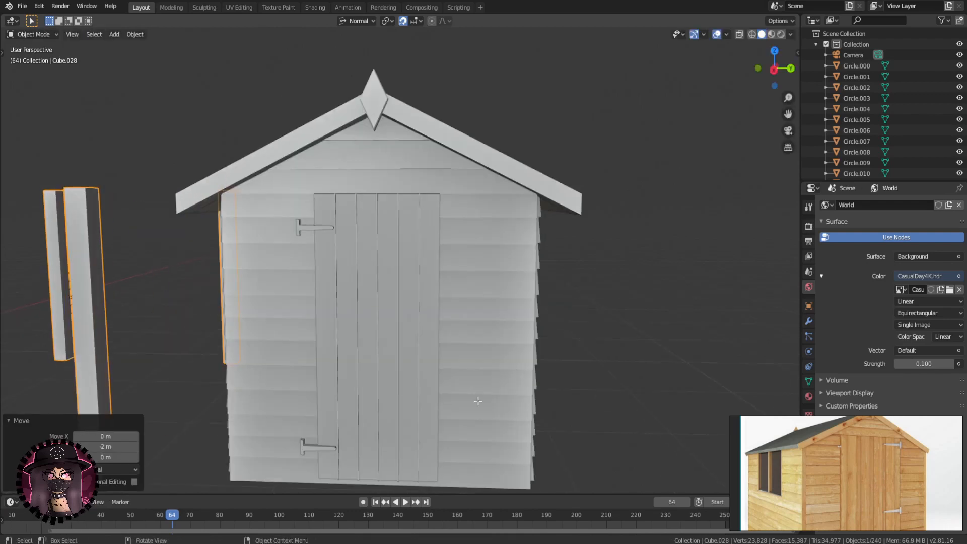
- Select the siding on the shed's right side and open it for mesh editing
click(540, 331)
middle_drag(625, 432, 534, 426)
shift+middle_drag(295, 350, 463, 325)
scroll(496, 318, down, 1)
key(Tab)
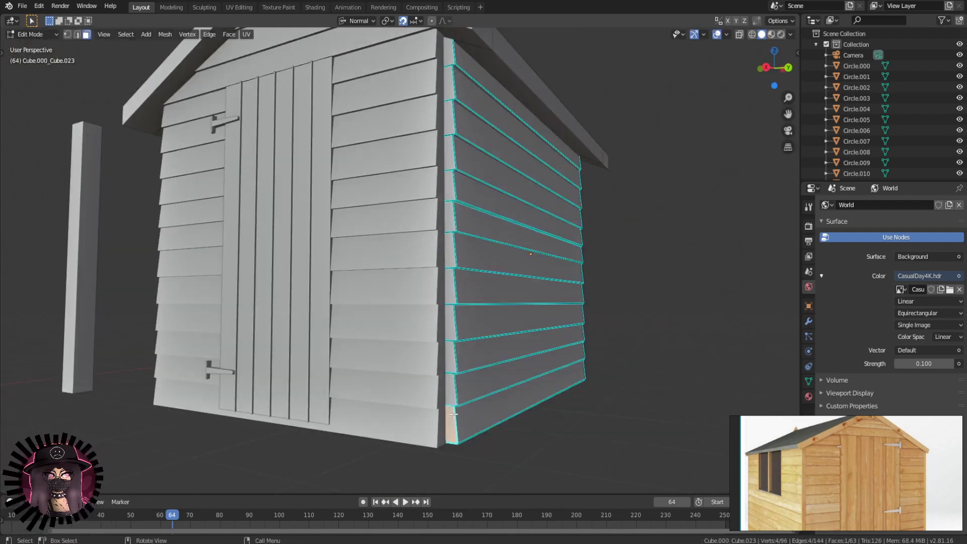
- Select every board end face along the right siding's front corner and delete those faces
shift+click(455, 347)
key(ctrl+z)
shift+click(450, 348)
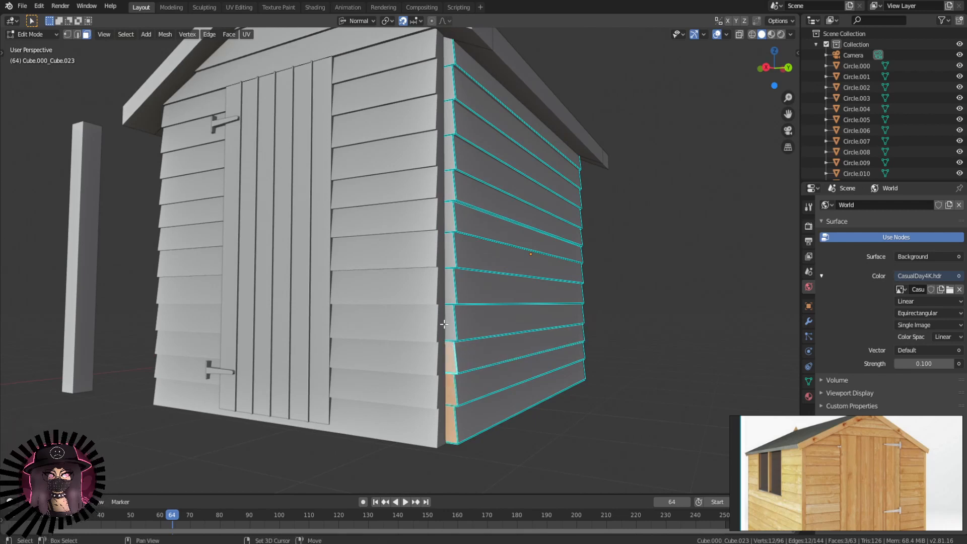
shift+click(456, 217)
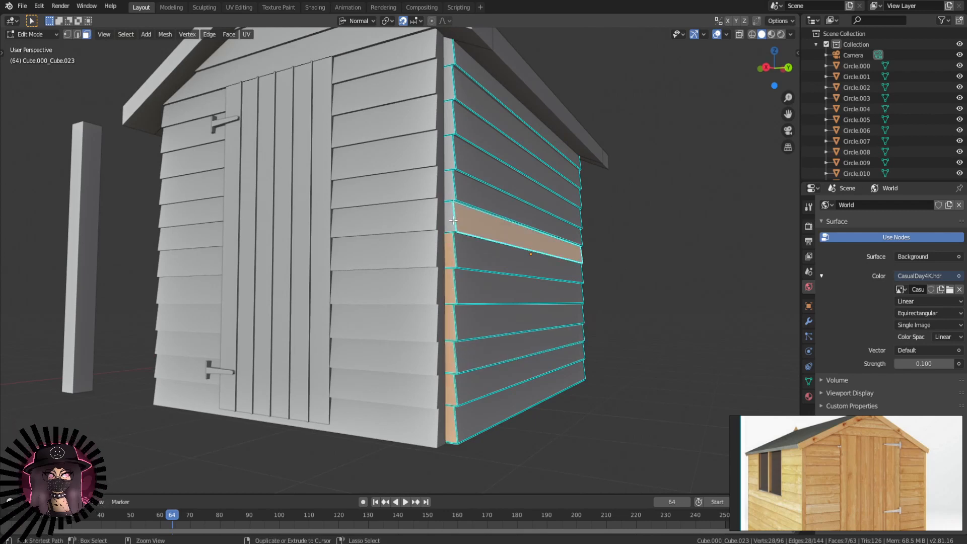
key(ctrl+a)
click(454, 220)
shift+click(465, 228)
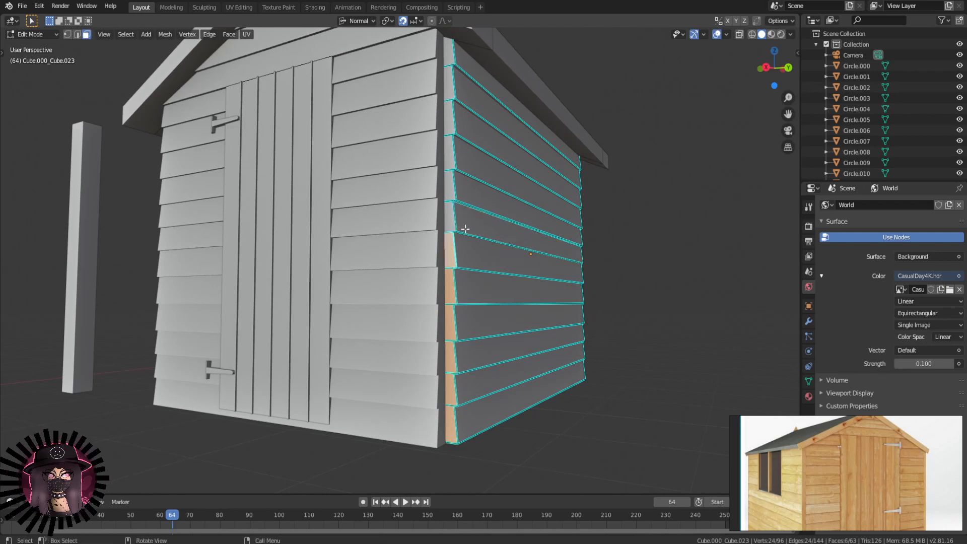
shift+click(449, 117)
shift+click(450, 76)
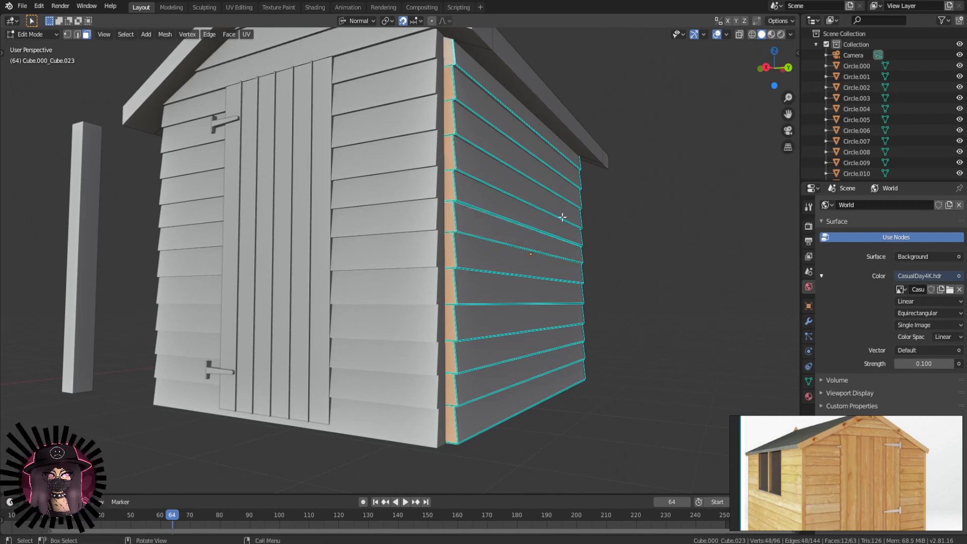
key(x)
click(522, 291)
- Turn Backface Culling off and back on to compare how the open board ends display
middle_drag(547, 388, 628, 319)
click(791, 34)
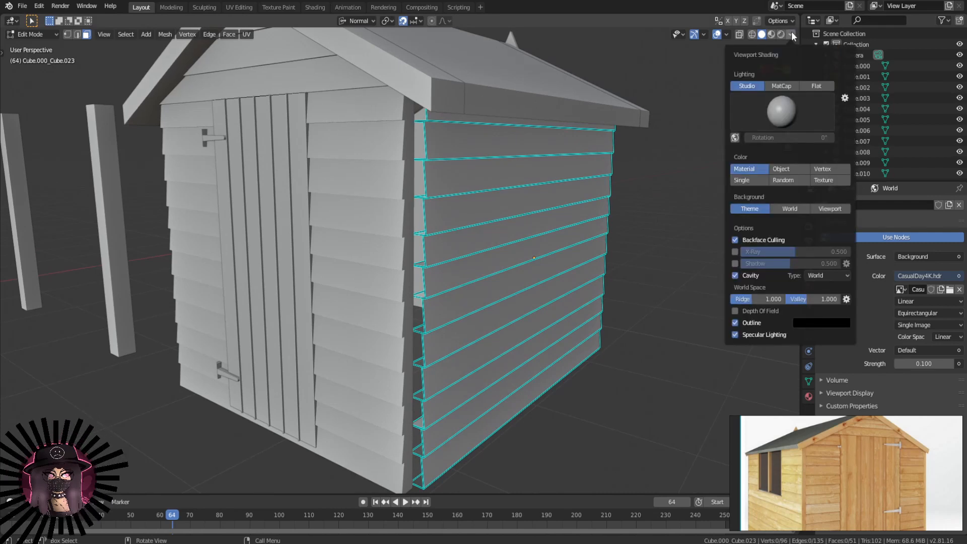
click(735, 240)
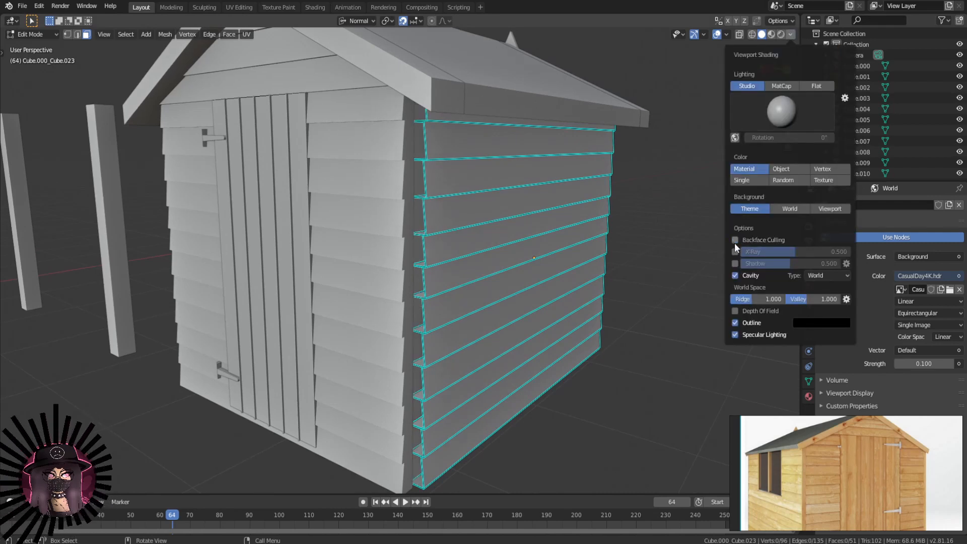
click(736, 241)
- Select every board end face at the same siding's rear corner and delete those faces
middle_drag(649, 371, 410, 305)
scroll(542, 331, up, 6)
scroll(542, 331, down, 7)
key(Tab)
key(Tab)
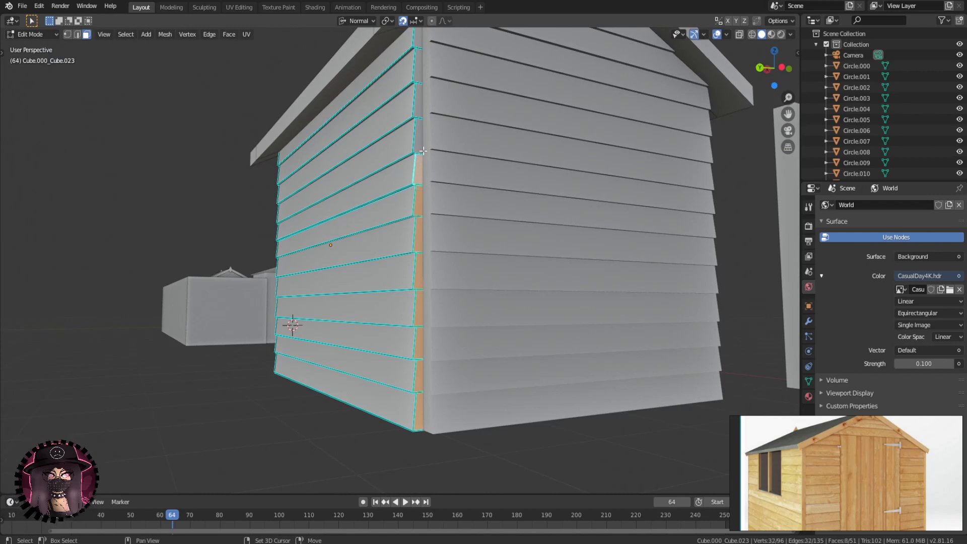
shift+click(421, 44)
middle_drag(421, 44, 434, 137)
key(x)
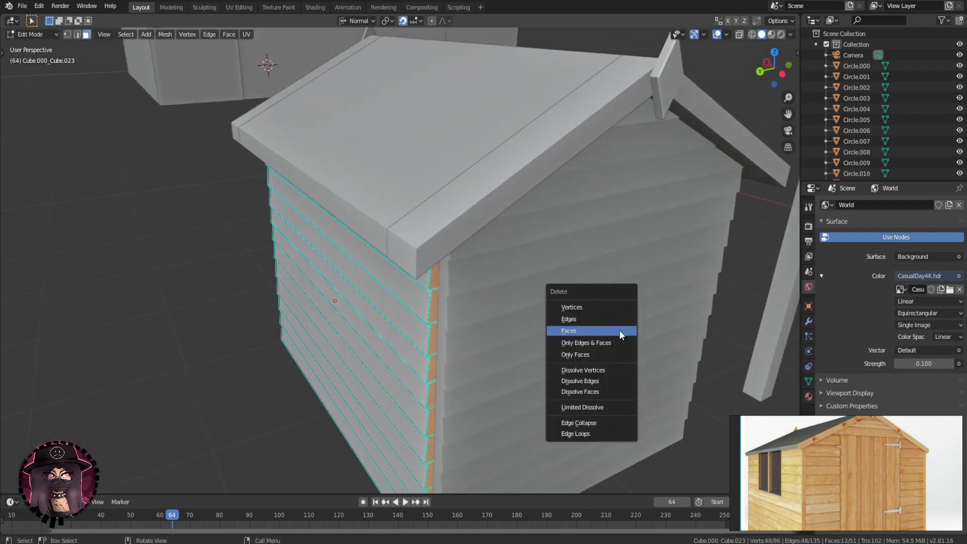
click(620, 331)
- Undo the changes back to before the rear board end faces were deleted
middle_drag(619, 331, 599, 299)
key(Tab)
click(488, 310)
middle_drag(488, 310, 227, 323)
middle_drag(552, 360, 388, 338)
click(507, 343)
key(ctrl+z)
key(ctrl+z)
key(ctrl+z)
middle_drag(489, 395, 475, 389)
key(ctrl+z)
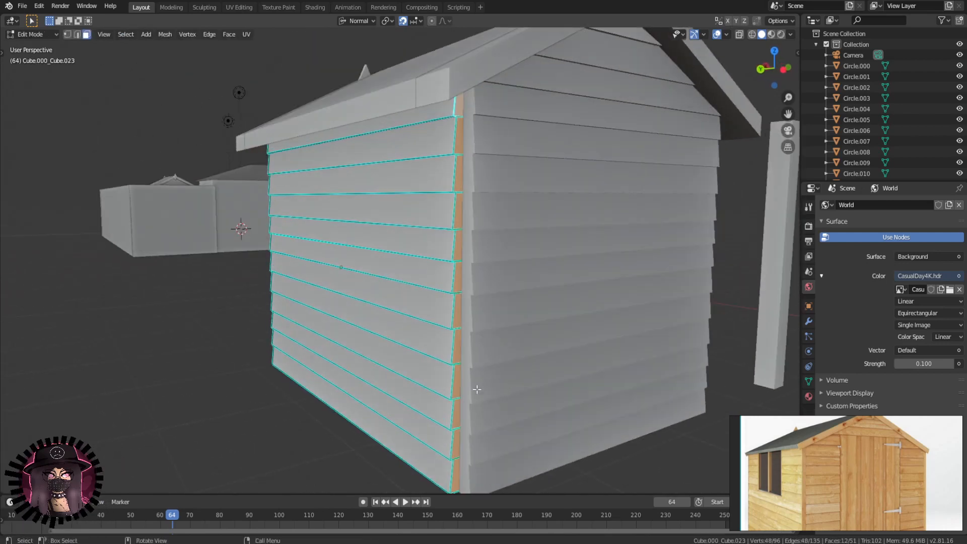
- Pan the floating shed reference picture and shrink its window
middle_drag(839, 437, 774, 441)
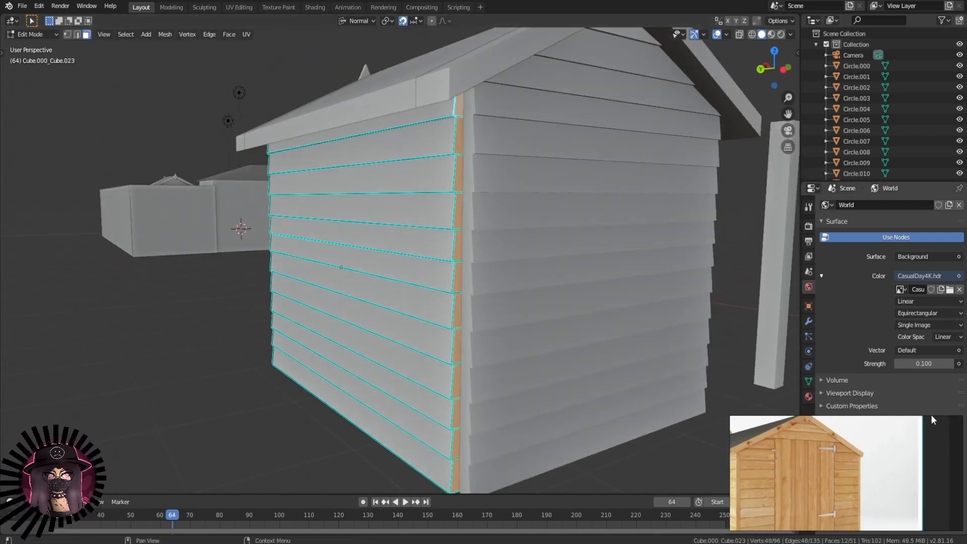
drag(962, 419, 870, 466)
middle_drag(570, 423, 561, 423)
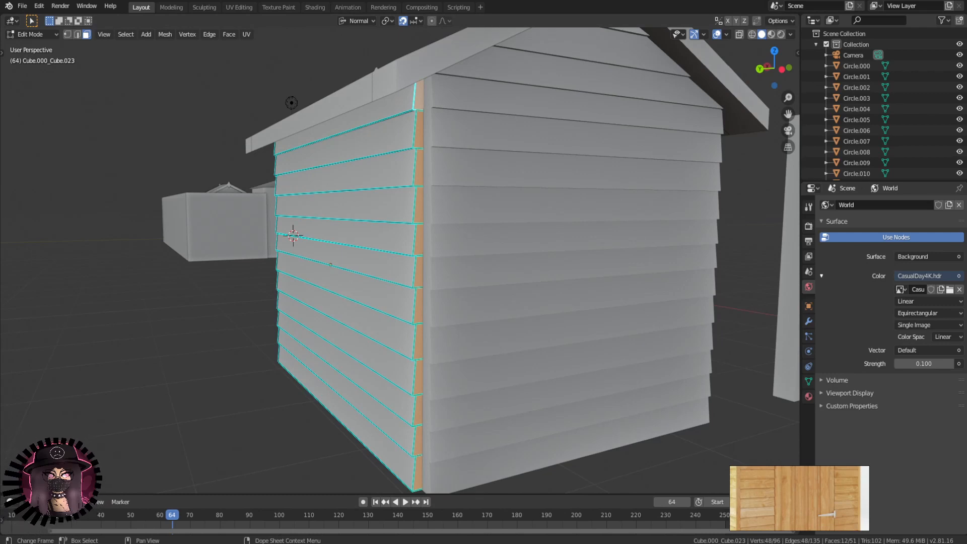
- Examine the siding's board ends at the rear and front corners from several sides of the shed
middle_drag(443, 424, 426, 424)
key(Tab)
key(Tab)
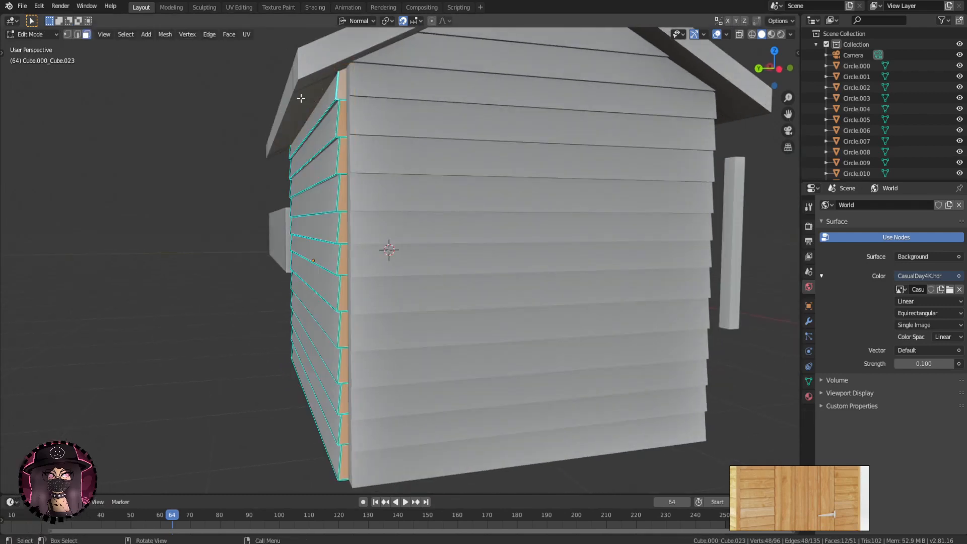
scroll(359, 431, up, 2)
middle_drag(343, 279, 553, 239)
scroll(540, 255, down, 2)
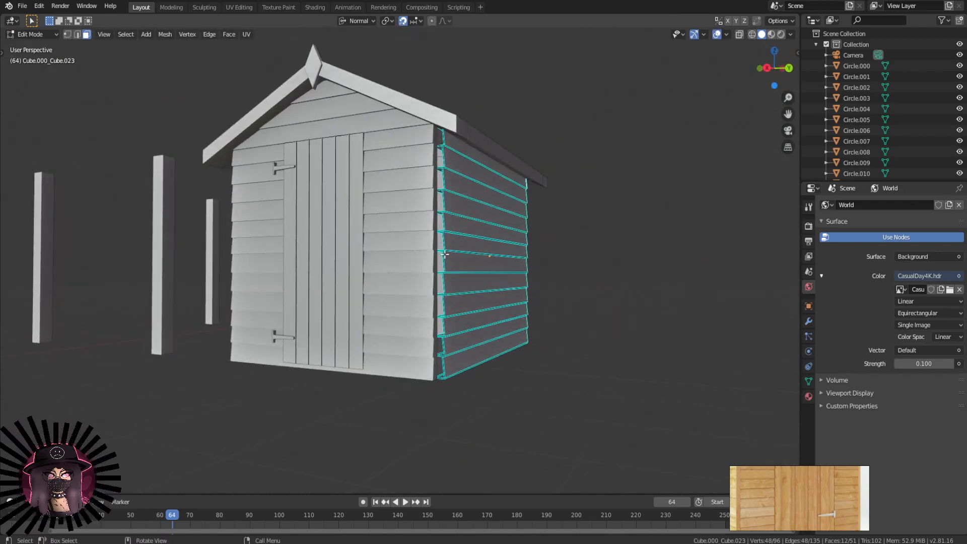
middle_drag(499, 164, 471, 320)
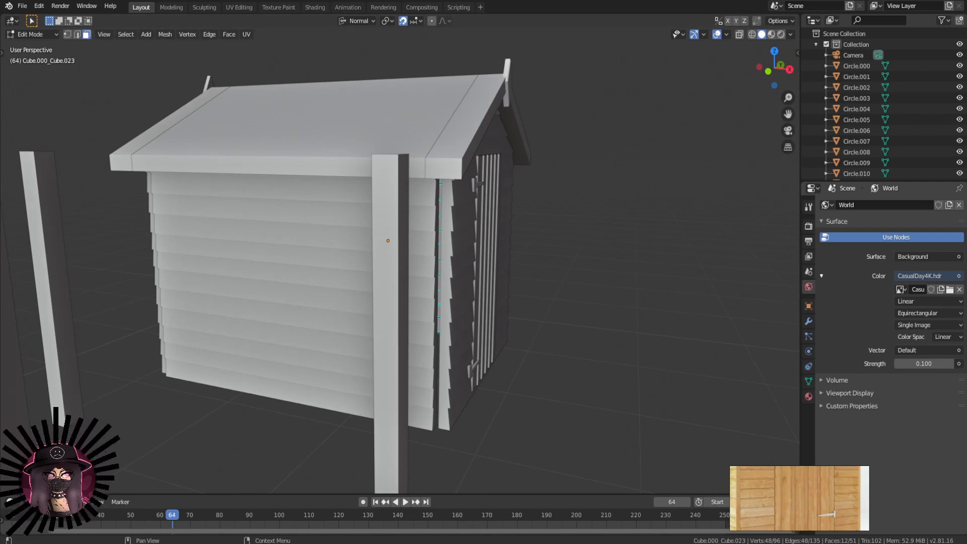
middle_drag(388, 282, 501, 269)
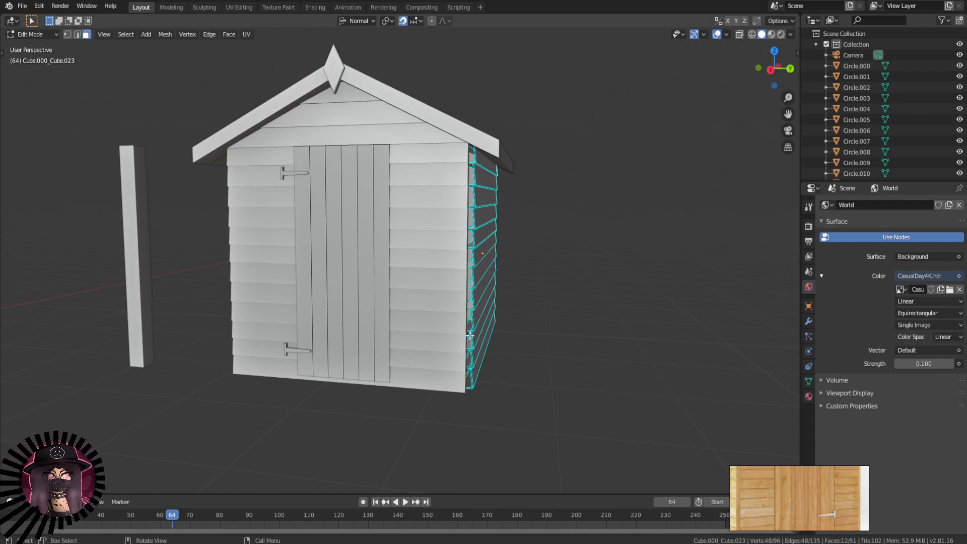
middle_drag(470, 335, 478, 339)
middle_drag(522, 251, 478, 304)
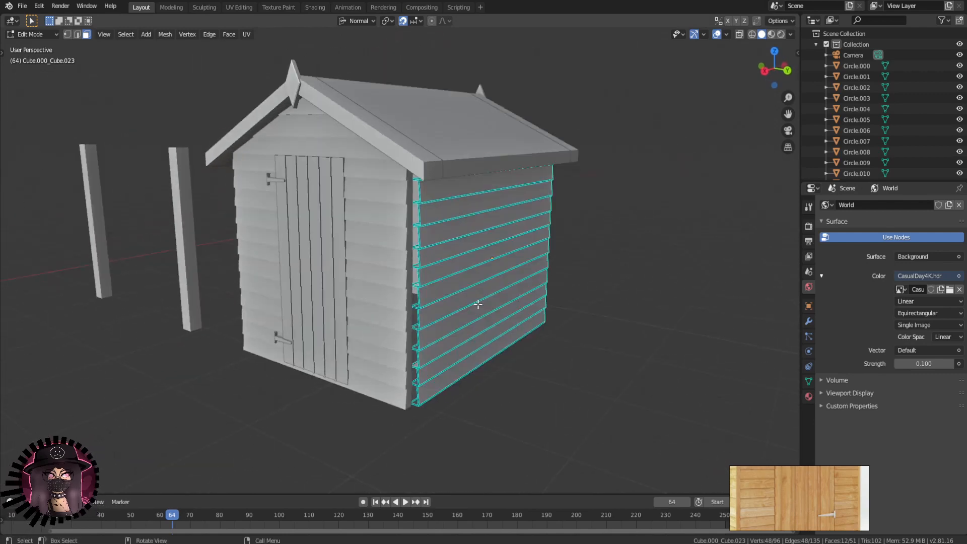
- Leave mesh editing and move the corner posts along Y back onto the shed's corners
key(Tab)
scroll(477, 371, up, 6)
middle_drag(331, 371, 434, 278)
scroll(567, 272, down, 8)
click(313, 266)
middle_drag(313, 266, 389, 260)
key(g)
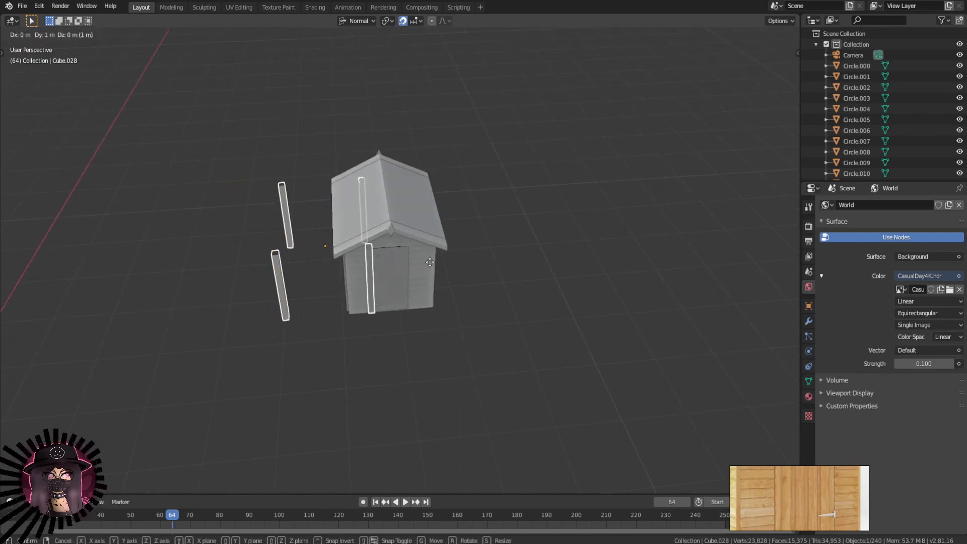
click(458, 259)
click(457, 259)
- Frame the shed's front, select the upper door hinge, and move it 1 m along X away from the door
scroll(411, 291, up, 10)
middle_drag(410, 292, 474, 225)
scroll(528, 141, down, 3)
scroll(285, 221, down, 6)
scroll(474, 225, up, 5)
click(495, 222)
key(grave)
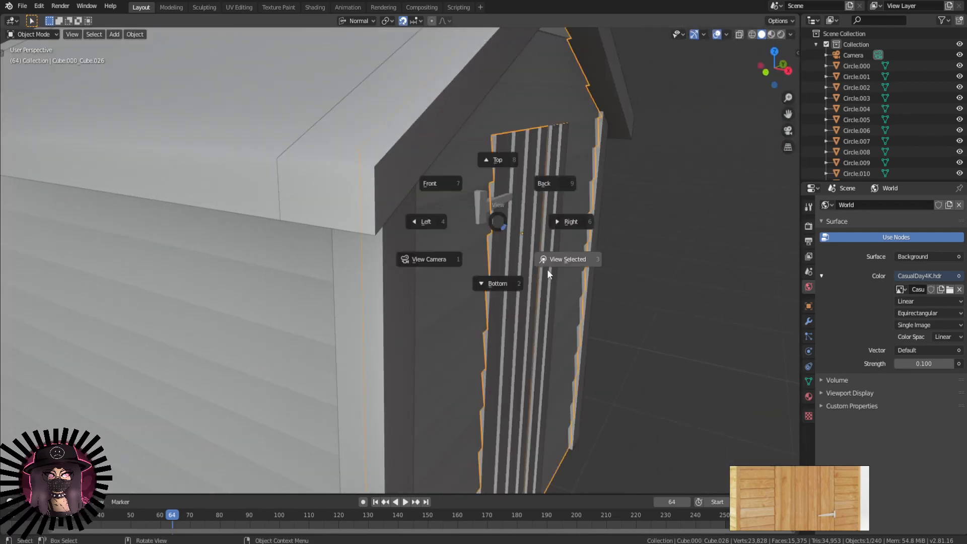
click(548, 269)
scroll(433, 214, up, 4)
click(378, 168)
middle_drag(378, 168, 556, 239)
key(g)
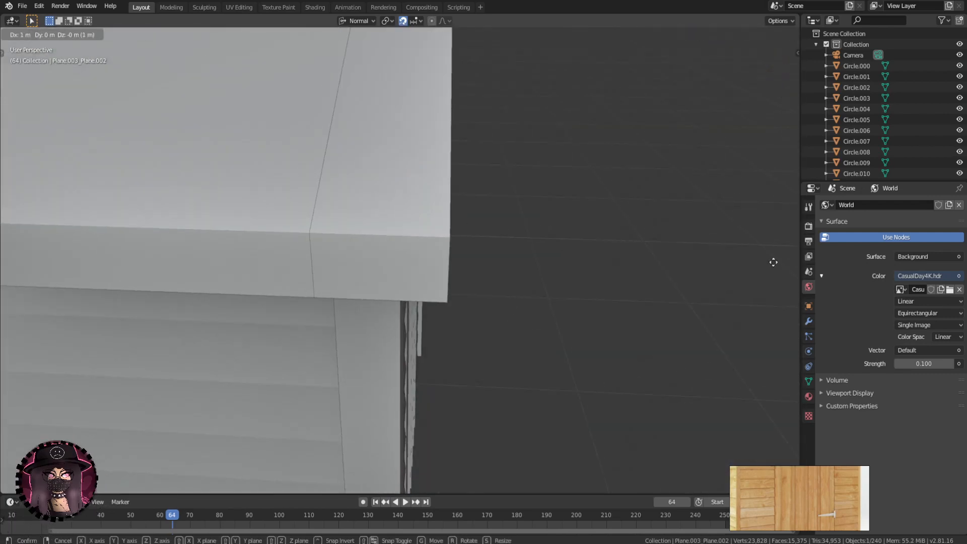
click(773, 262)
- Open the detached hinge for mesh editing and delete its hidden back face
middle_drag(773, 262, 658, 231)
scroll(558, 205, down, 6)
middle_drag(497, 104, 430, 348)
scroll(565, 338, up, 1)
key(Tab)
middle_drag(566, 339, 497, 314)
key(alt+a)
middle_drag(562, 309, 538, 310)
key(x)
click(528, 415)
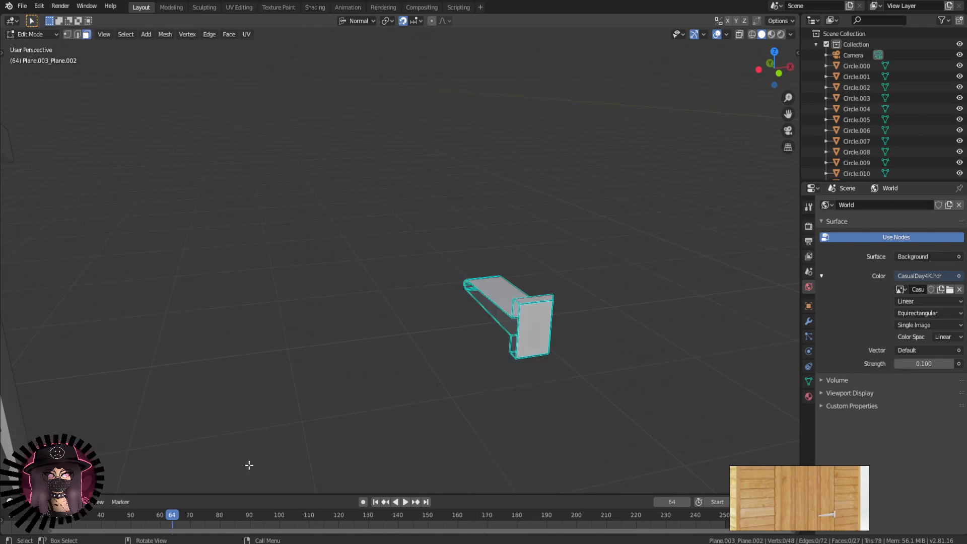
- Leave mesh editing, restore the hinge to its original state on the door, and select the door
key(Tab)
middle_drag(248, 464, 403, 381)
scroll(403, 382, down, 3)
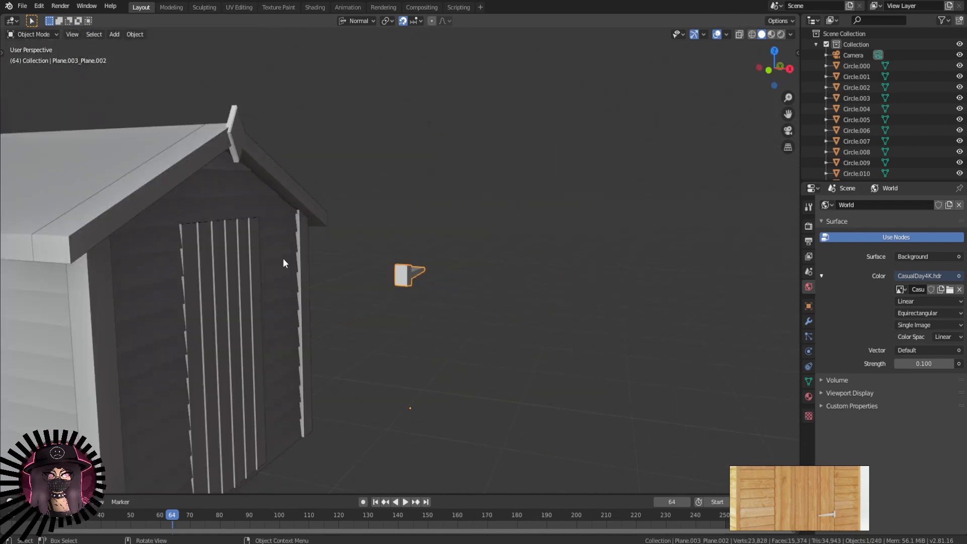
middle_drag(283, 258, 291, 300)
key(Tab)
middle_drag(551, 313, 422, 260)
key(Tab)
click(394, 236)
scroll(403, 285, up, 5)
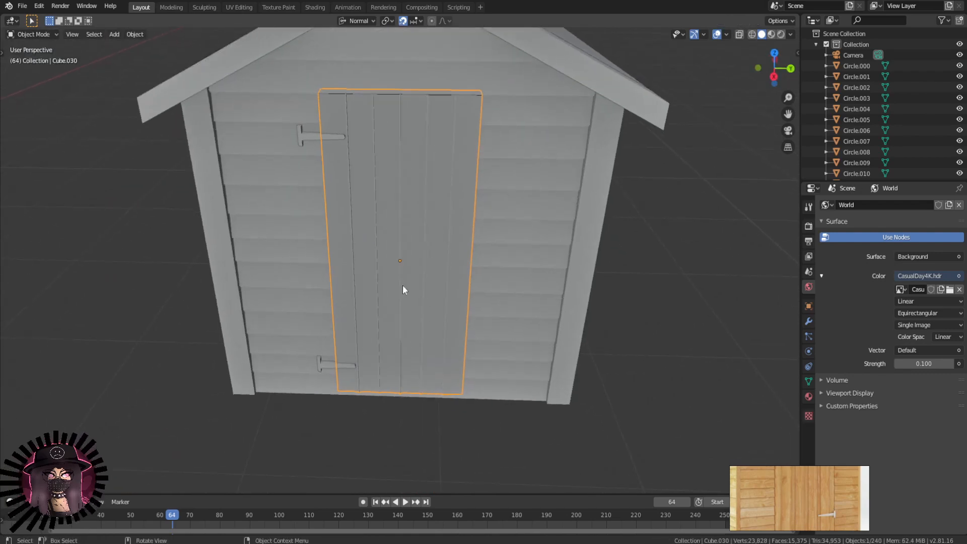
middle_drag(332, 280, 524, 387)
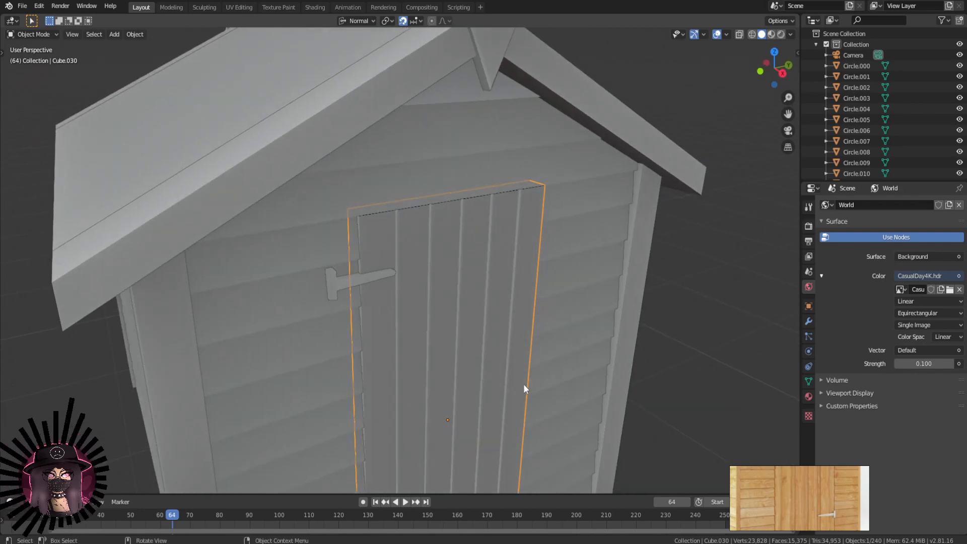
middle_drag(524, 383, 509, 289)
- Select the roof trim with the diamond finial and briefly open its mesh
click(484, 81)
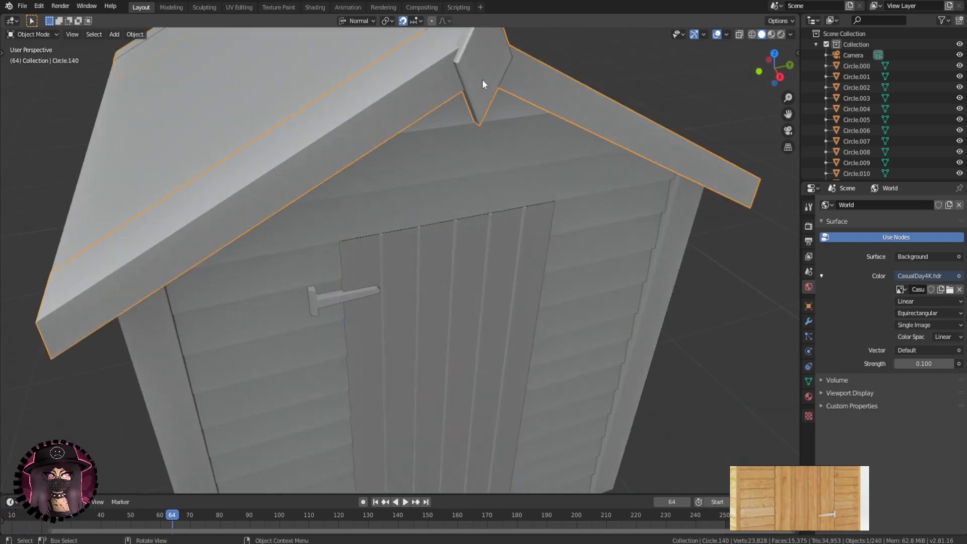
middle_drag(484, 80, 554, 257)
scroll(514, 171, up, 4)
scroll(445, 289, down, 3)
key(Tab)
click(568, 212)
key(Tab)
- Examine the diamond finial's edges and its junction with the roof trim from the side and front
scroll(587, 222, up, 5)
key(Tab)
shift+middle_drag(701, 406, 425, 180)
key(Tab)
middle_drag(349, 249, 365, 141)
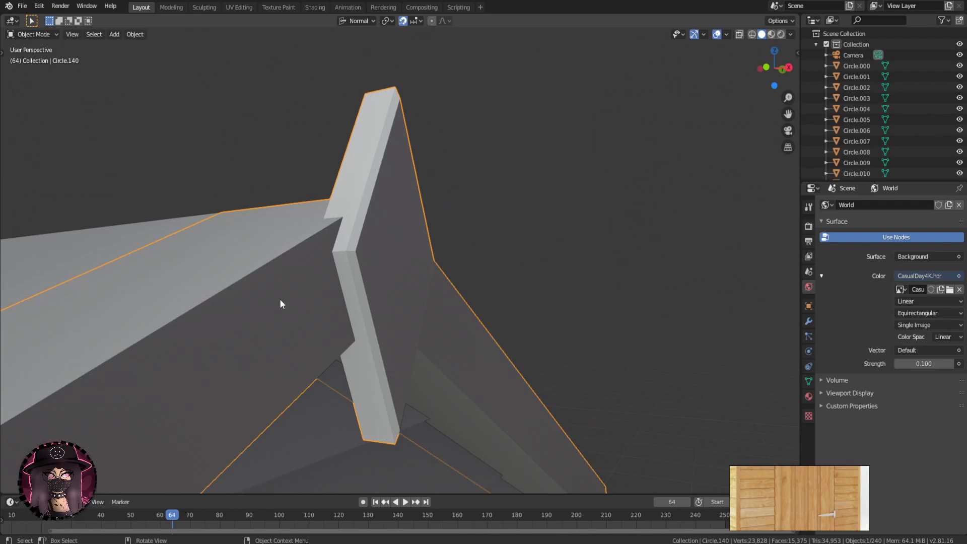
middle_drag(281, 301, 317, 230)
middle_drag(255, 278, 197, 272)
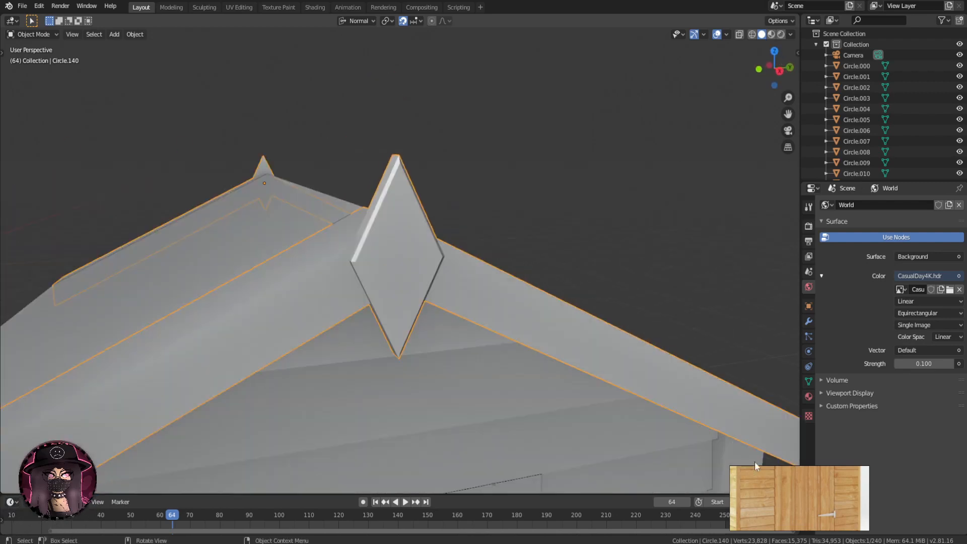
- Bring the gable peak into view in a temporarily enlarged reference picture and compare its diamond finial with the model
middle_drag(766, 474, 811, 511)
scroll(789, 504, up, 5)
drag(813, 466, 815, 367)
middle_drag(823, 478, 849, 458)
scroll(851, 462, down, 2)
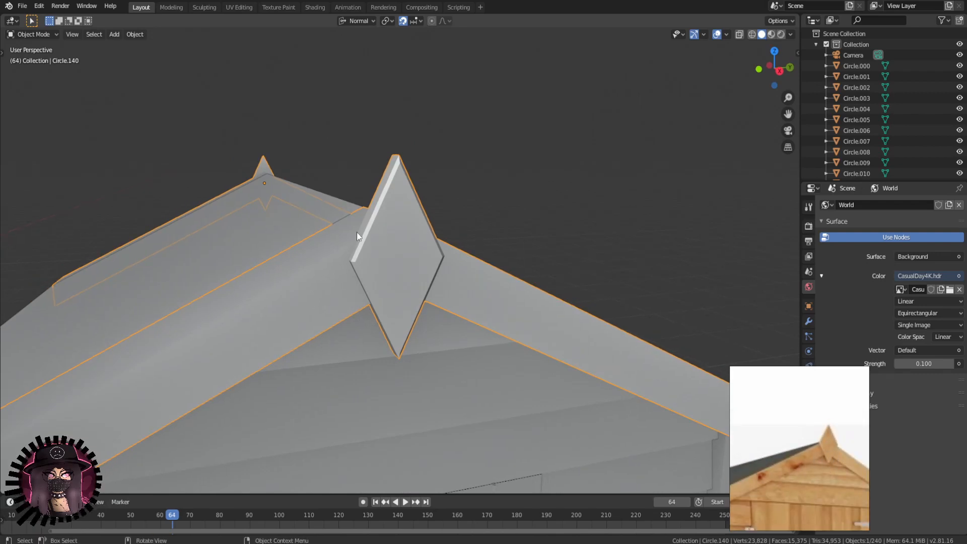
middle_drag(357, 232, 422, 276)
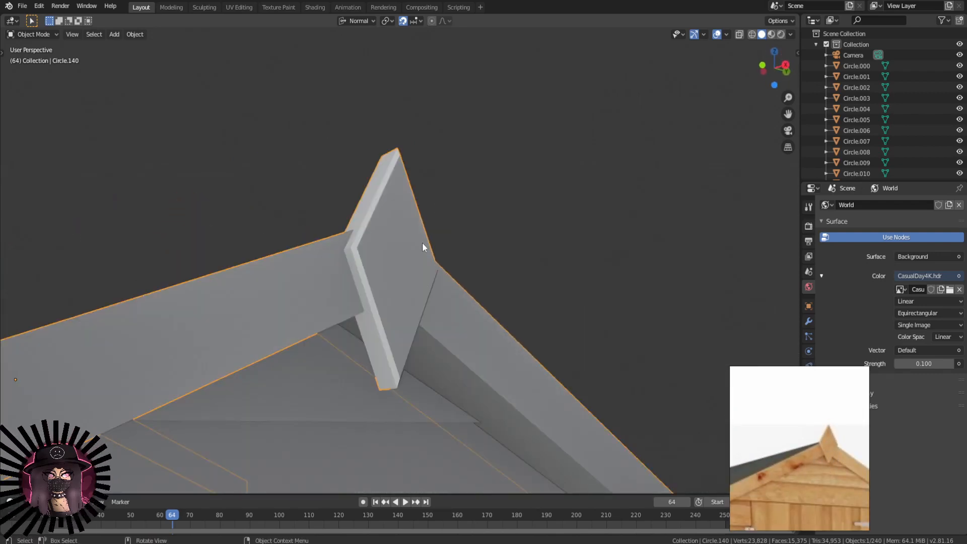
middle_drag(379, 177, 429, 225)
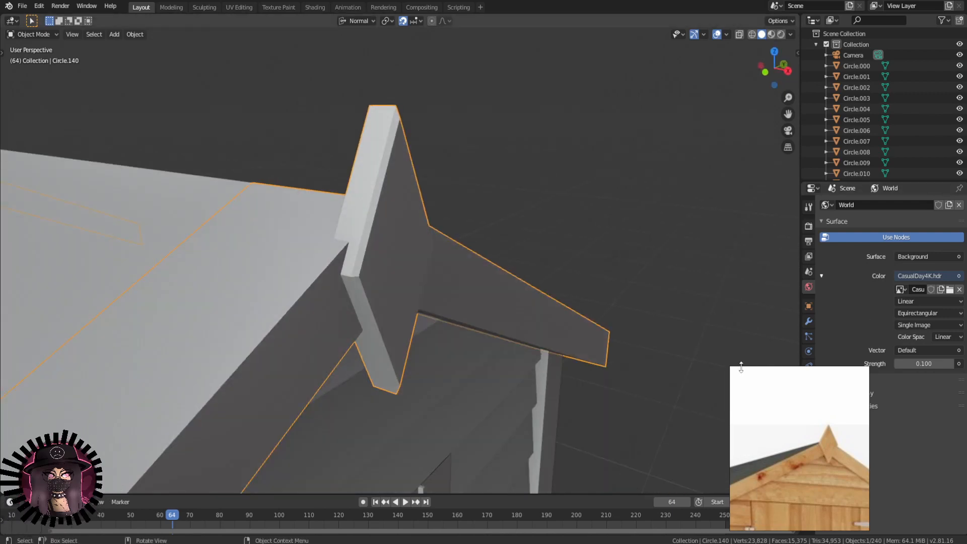
drag(741, 367, 745, 468)
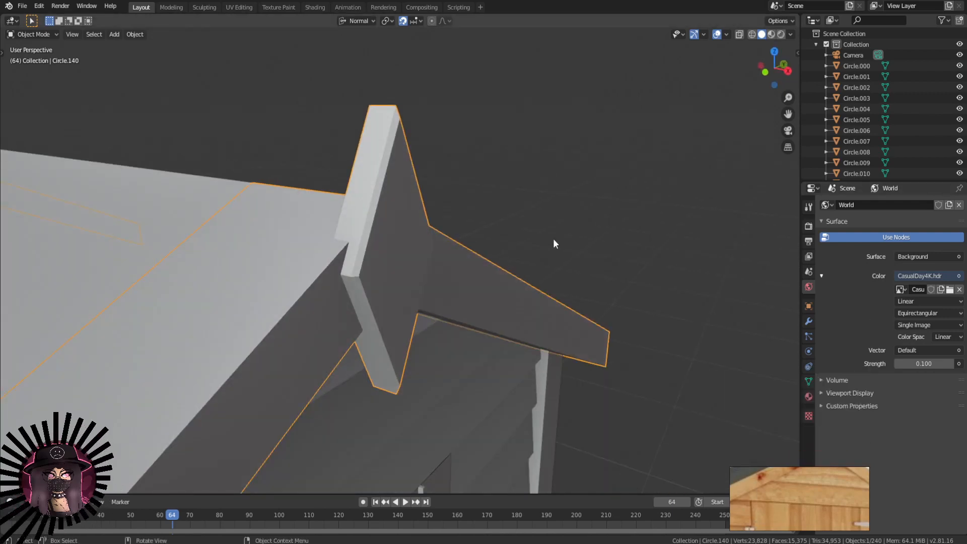
- Add a Bevel modifier to the roof trim and finial object
middle_drag(553, 241, 503, 241)
scroll(503, 241, down, 4)
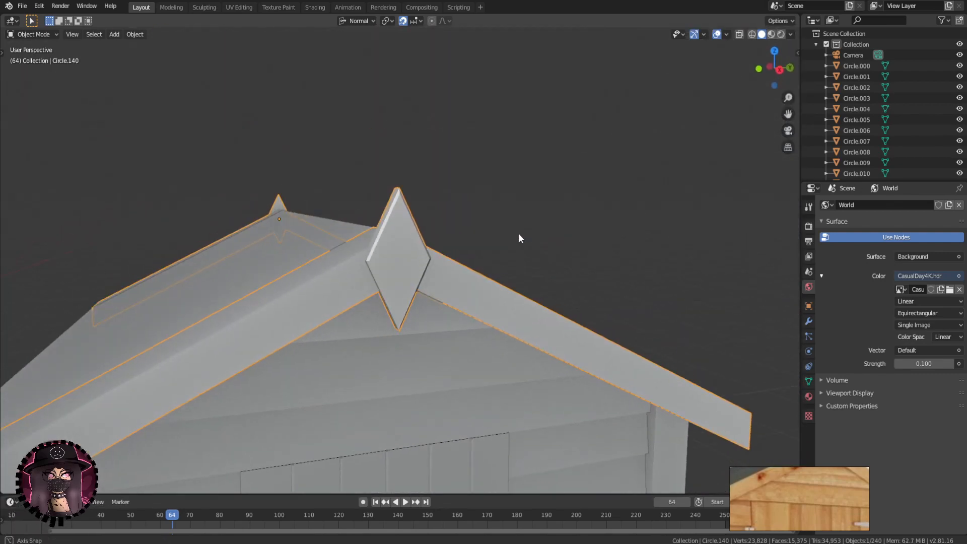
click(810, 321)
click(878, 203)
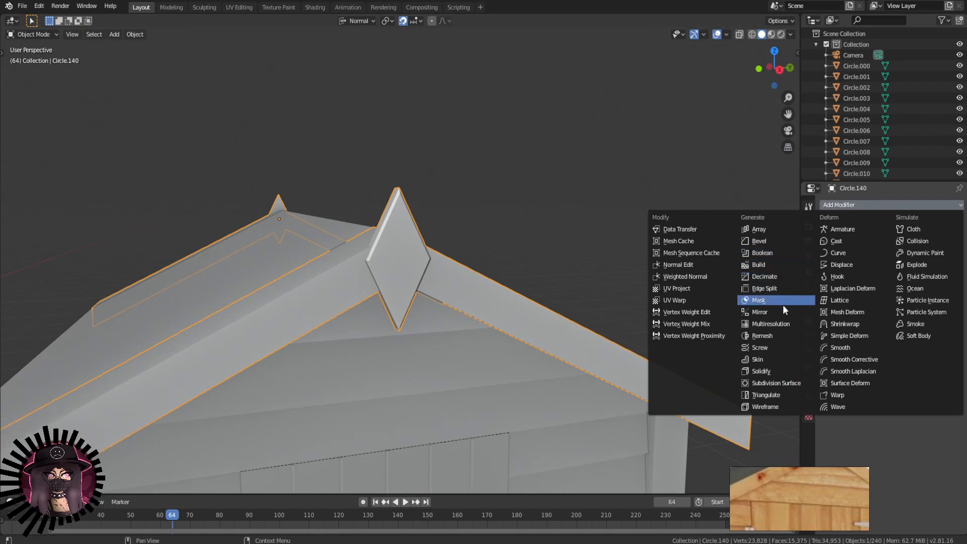
click(759, 241)
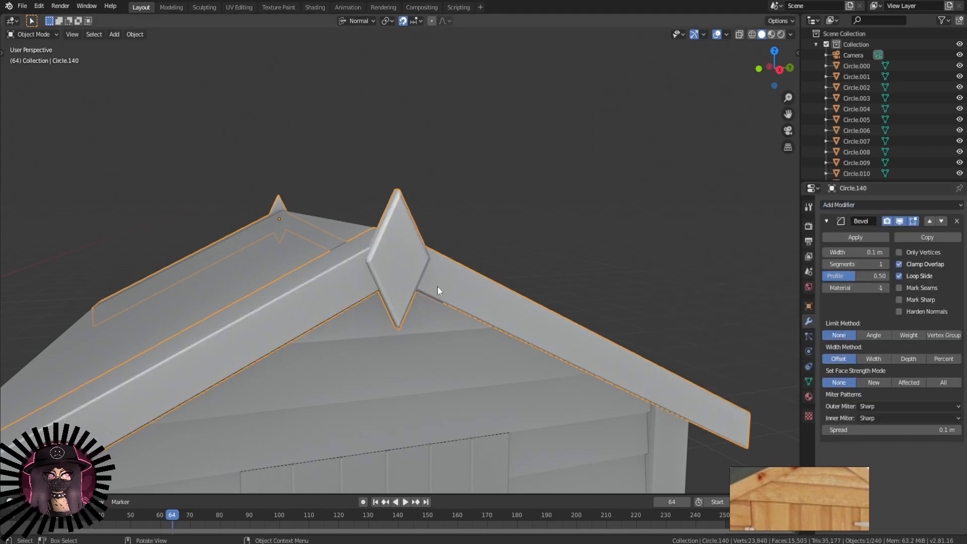
- Undo and redo the Bevel modifier to compare the finial's edges, and inspect the beveled finial up close
middle_drag(437, 286, 509, 283)
key(ctrl+z)
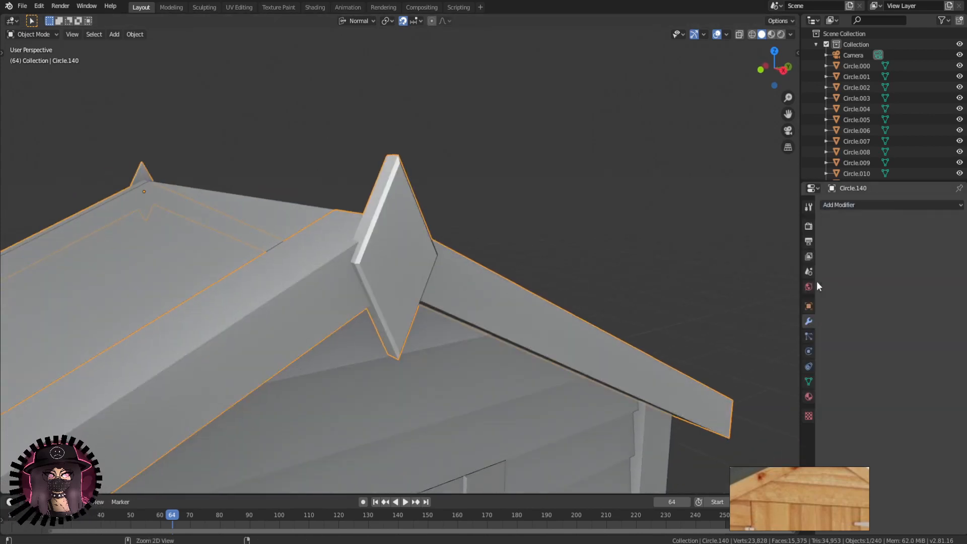
key(ctrl+shift+z)
scroll(502, 272, up, 1)
middle_drag(169, 75, 131, 48)
middle_drag(21, 24, 0, 50)
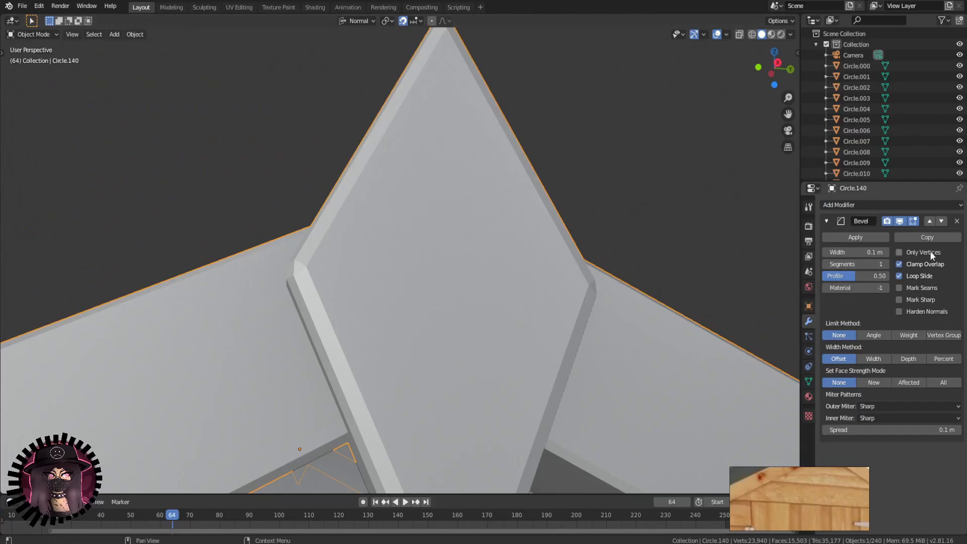
- Remove the Bevel modifier from the roof trim and finial object and shade it smooth
click(957, 221)
middle_drag(554, 383, 532, 350)
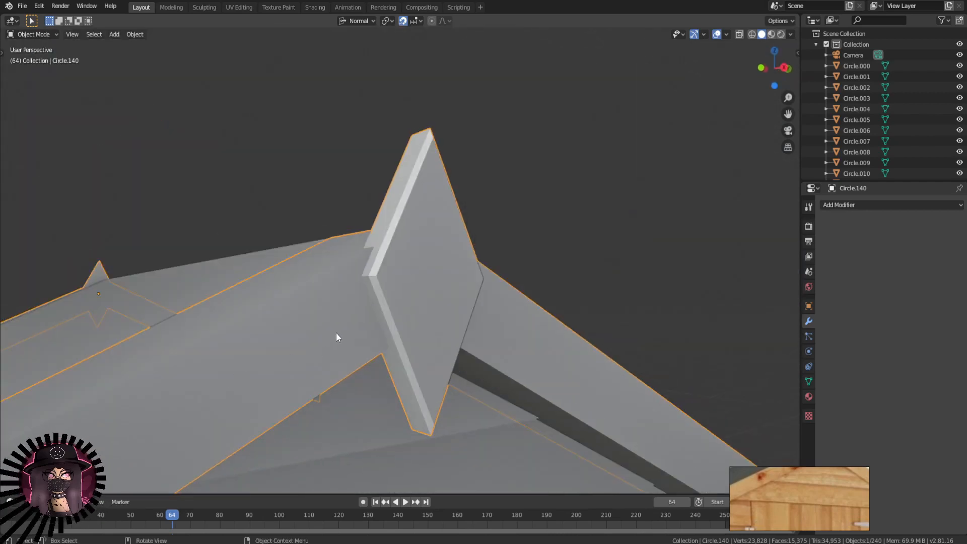
right_click(433, 292)
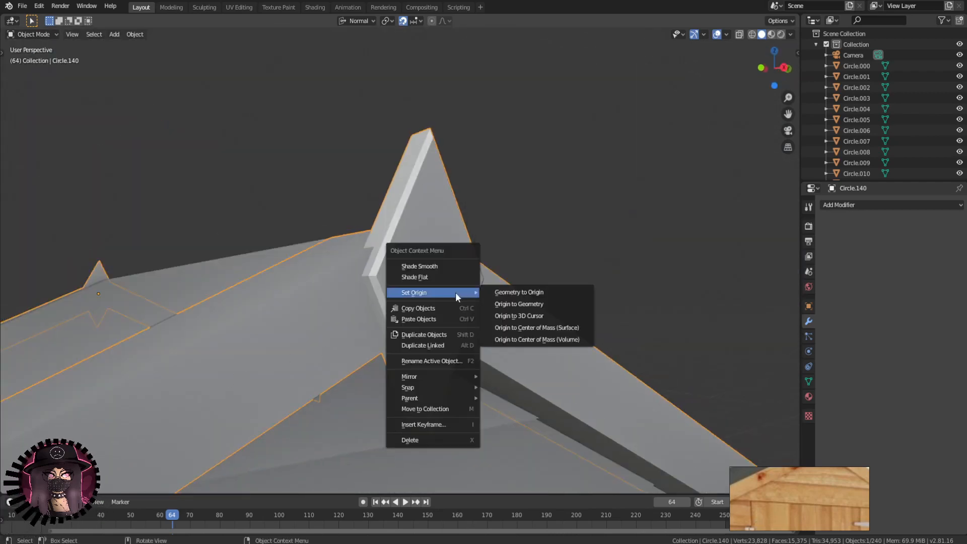
click(443, 264)
middle_drag(469, 286, 373, 282)
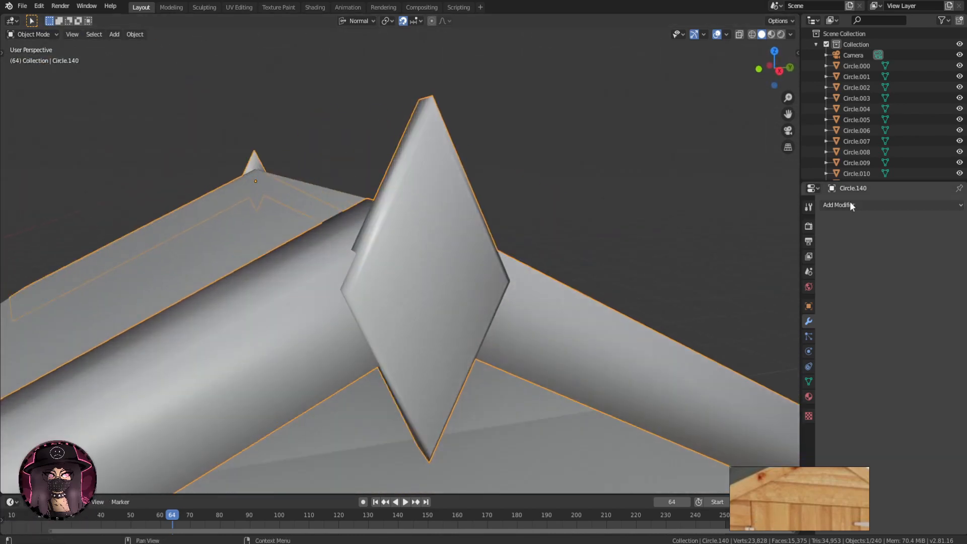
- Add an Edge Split modifier to the roof trim and finial with a split angle of 47°, and inspect the finial's shading
click(850, 205)
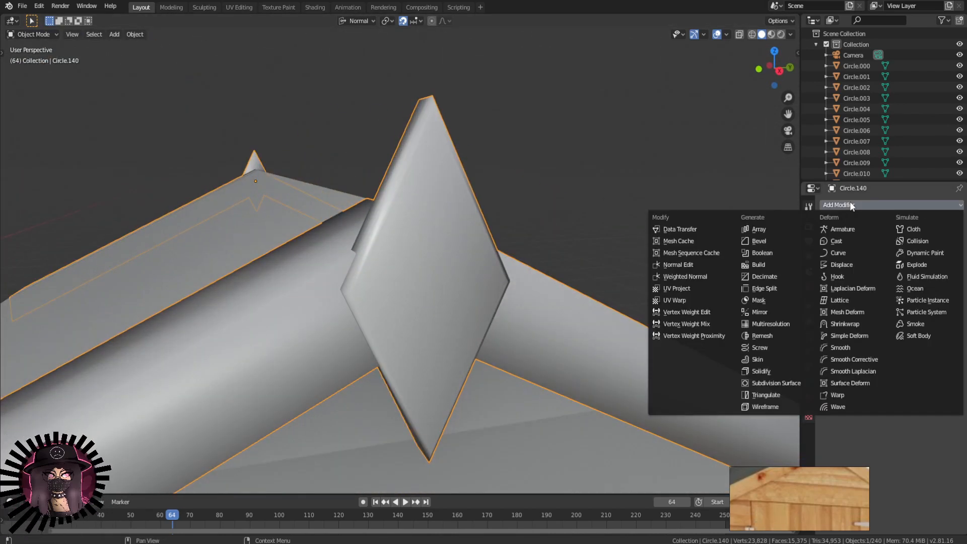
click(771, 288)
middle_drag(728, 295, 685, 276)
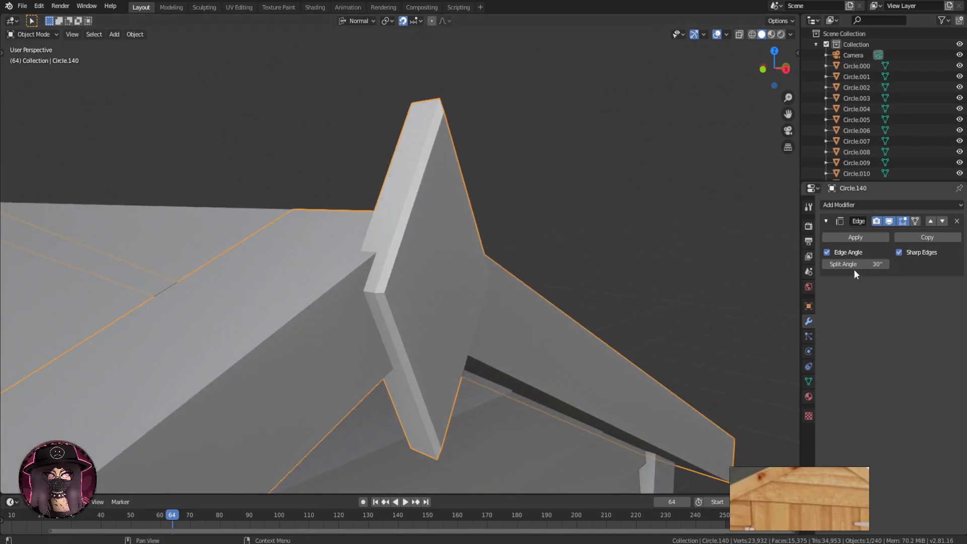
drag(868, 267, 882, 267)
middle_drag(639, 266, 527, 240)
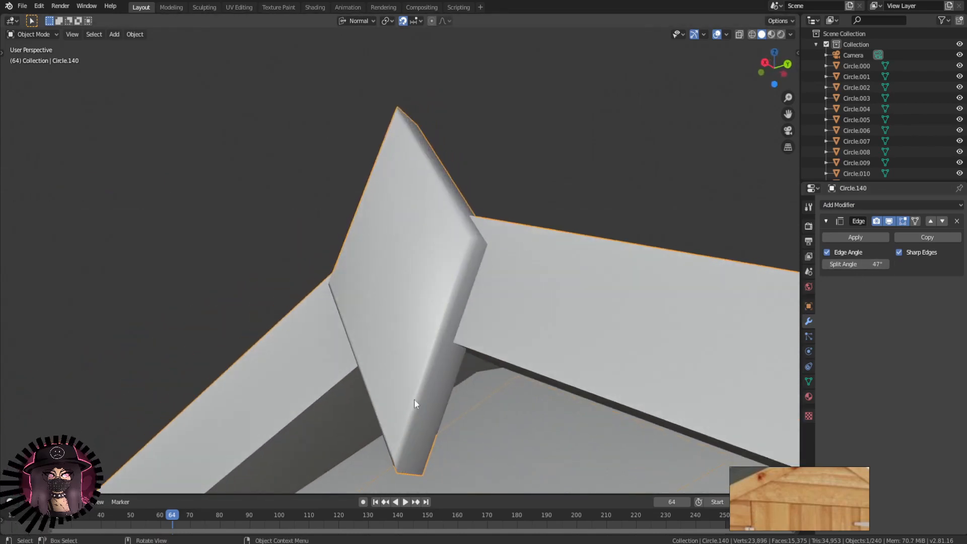
middle_drag(414, 403, 432, 254)
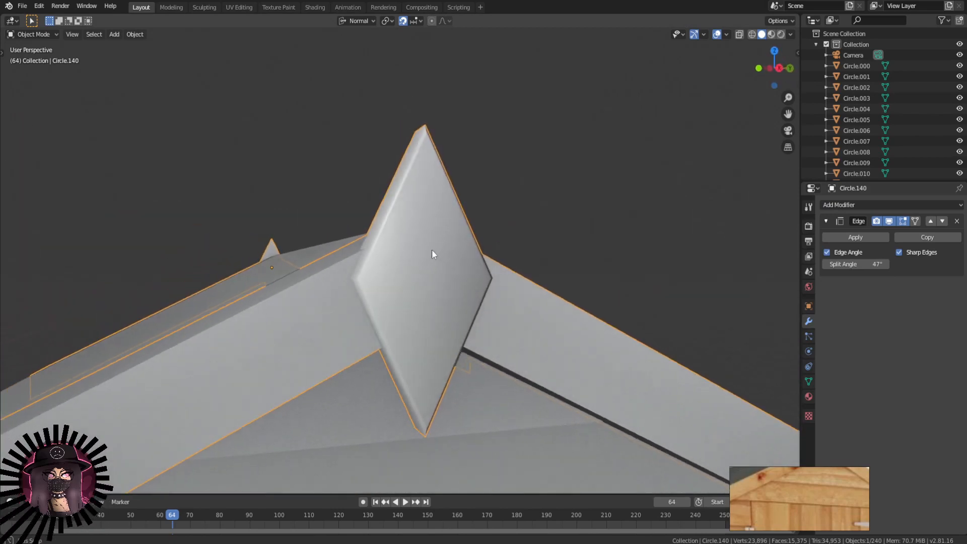
- Duplicate the roof trim and finial object and place the copy just beside the original along Y
scroll(432, 254, down, 8)
key(shift+d)
click(431, 315)
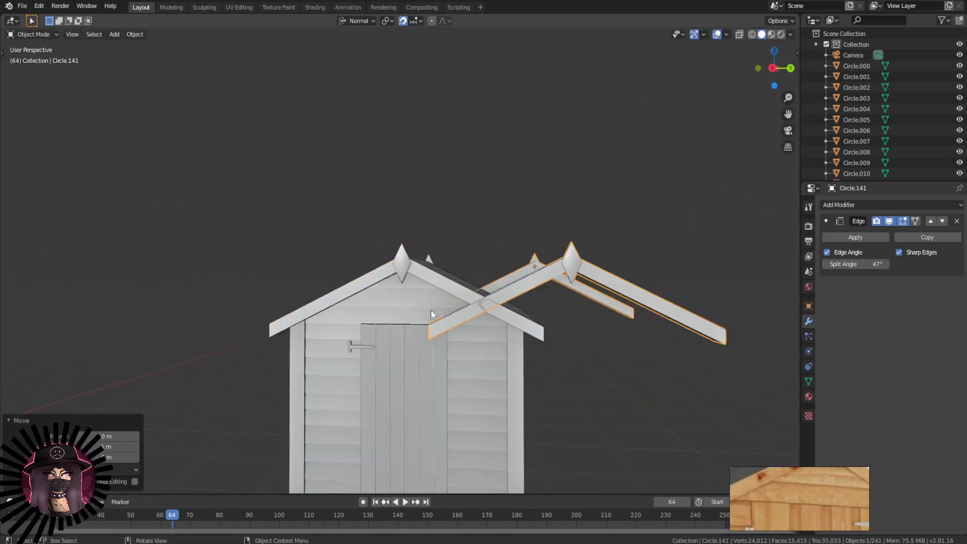
key(KP_3)
key(g)
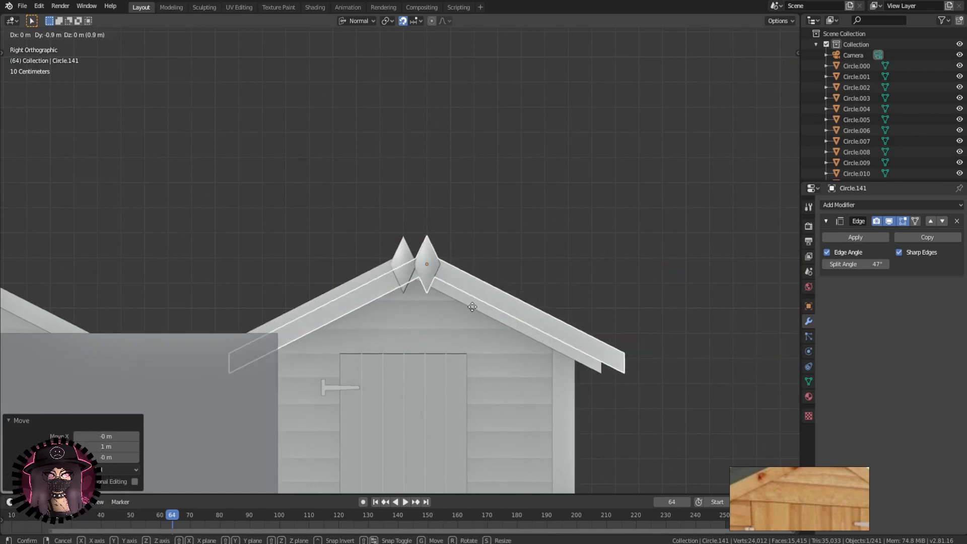
click(464, 289)
middle_drag(464, 289, 608, 146)
scroll(632, 189, up, 4)
- Shade the duplicated trim flat and remove its Edge Split modifier
right_click(633, 189)
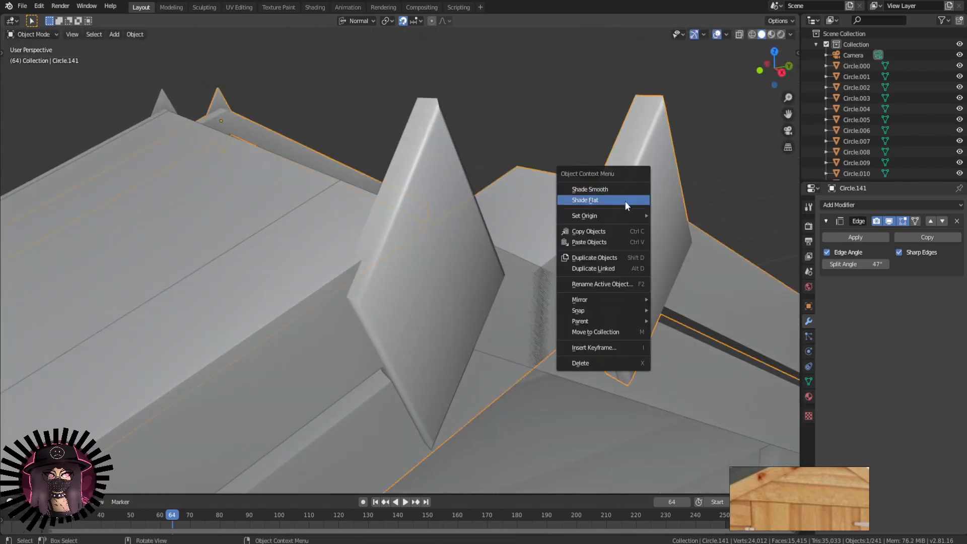
click(627, 202)
click(957, 221)
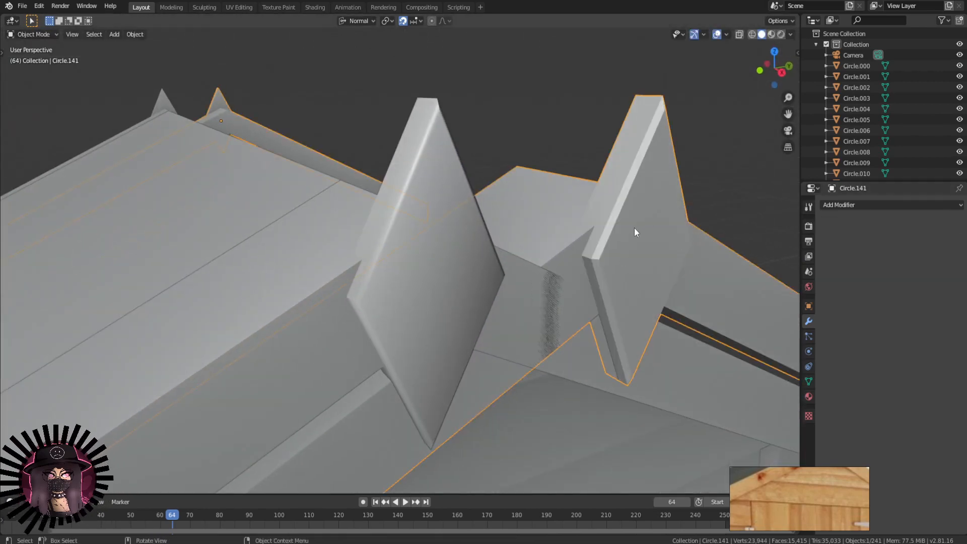
middle_drag(635, 232, 635, 211)
- Add a Bevel modifier to the duplicated trim and finial and apply it
click(863, 205)
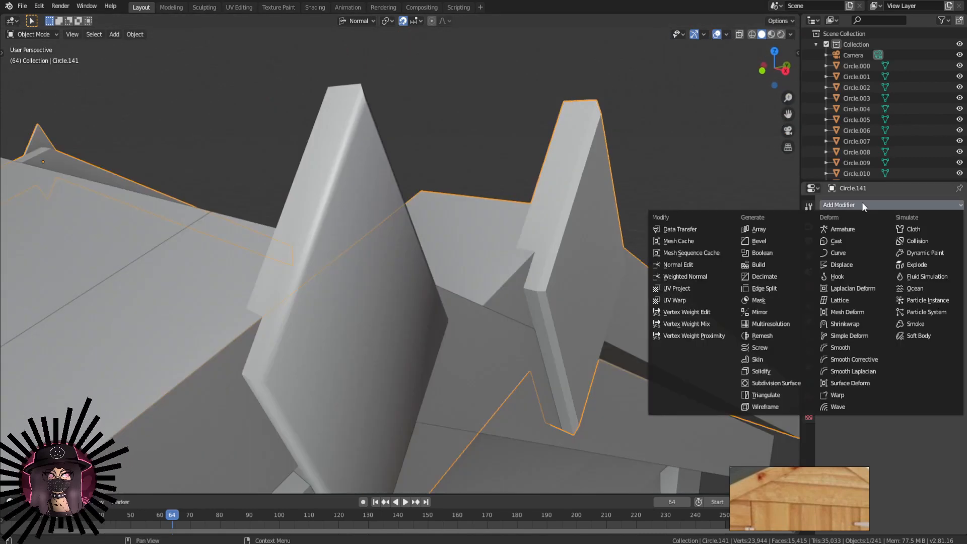
click(770, 241)
middle_drag(770, 241, 705, 252)
click(887, 237)
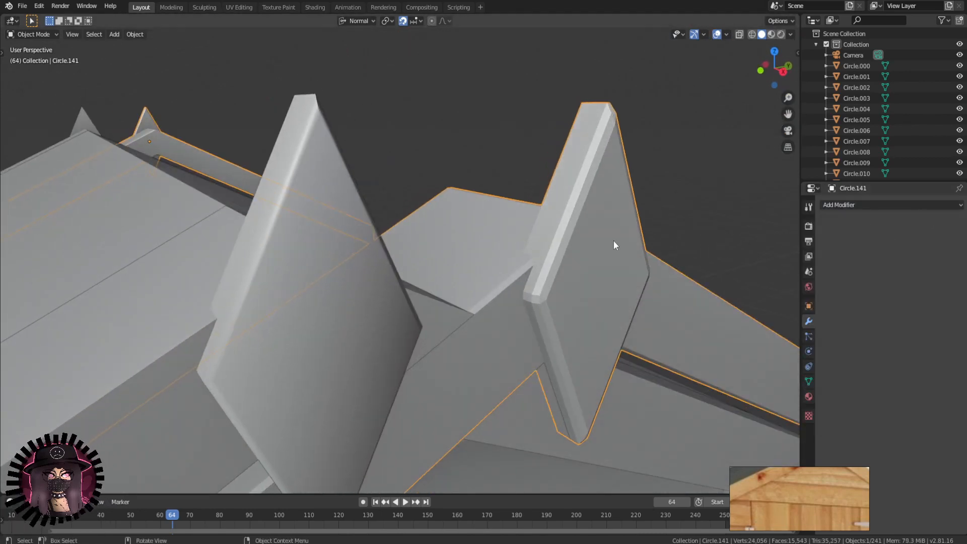
- Shade the beveled copy smooth, reposition it beside the edge-split original, and compare the two finials' edges
right_click(540, 231)
click(540, 232)
middle_drag(542, 329, 291, 271)
key(g)
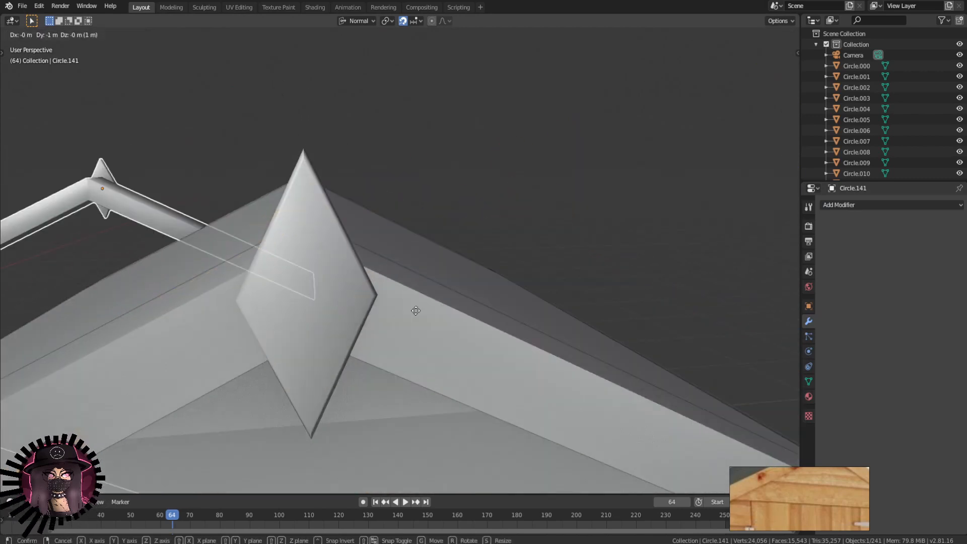
click(416, 310)
middle_drag(415, 311, 500, 261)
middle_drag(281, 162, 333, 150)
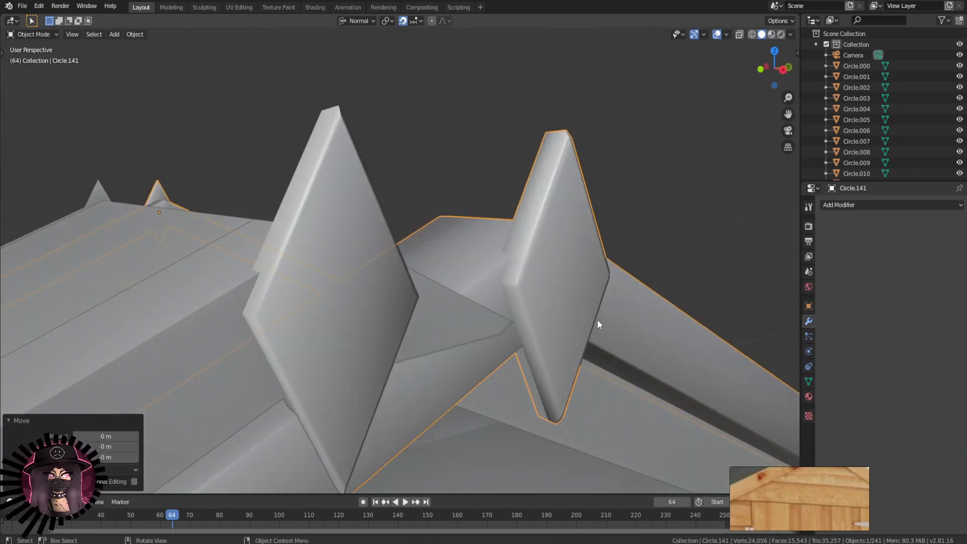
middle_drag(578, 134, 289, 207)
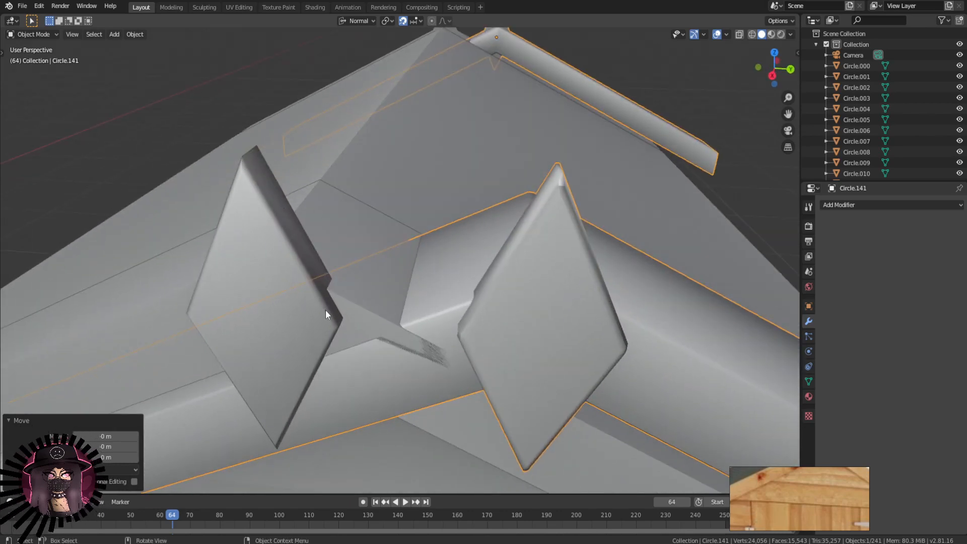
- Delete the beveled copy and inspect the remaining edge-split finial on the gable
right_click(458, 267)
middle_drag(545, 241, 618, 153)
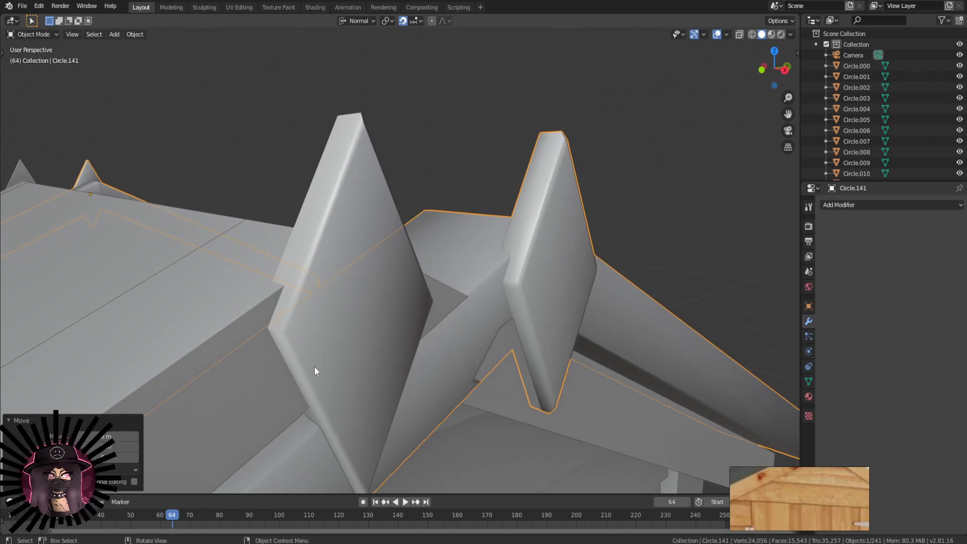
key(Delete)
middle_drag(380, 360, 410, 336)
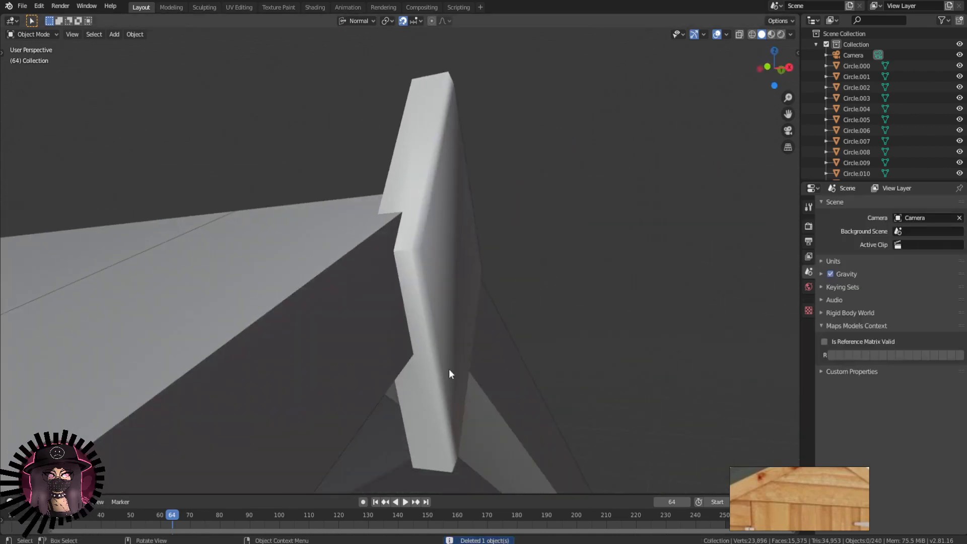
middle_drag(550, 310, 364, 165)
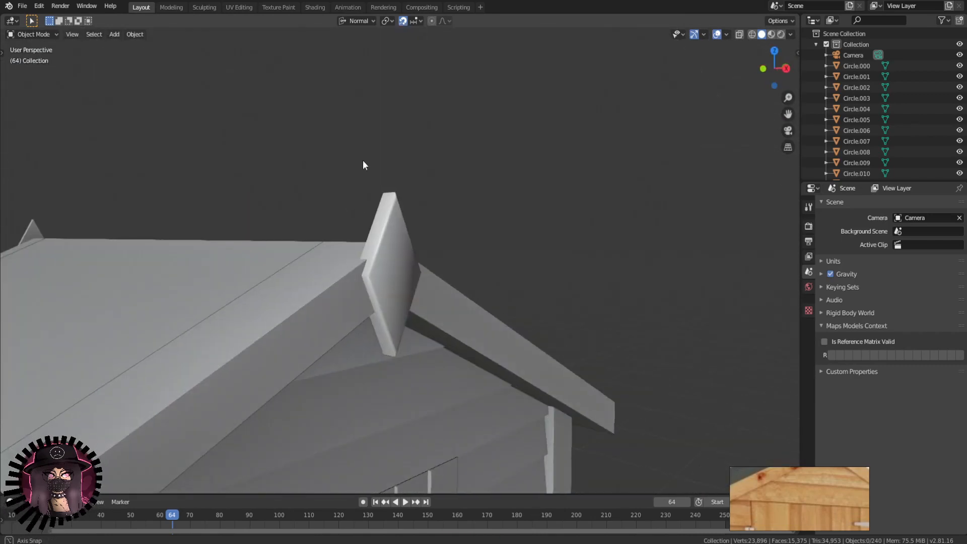
- Add a mesh circle at the 3D cursor, in the empty area away from the shed
middle_drag(413, 258, 393, 318)
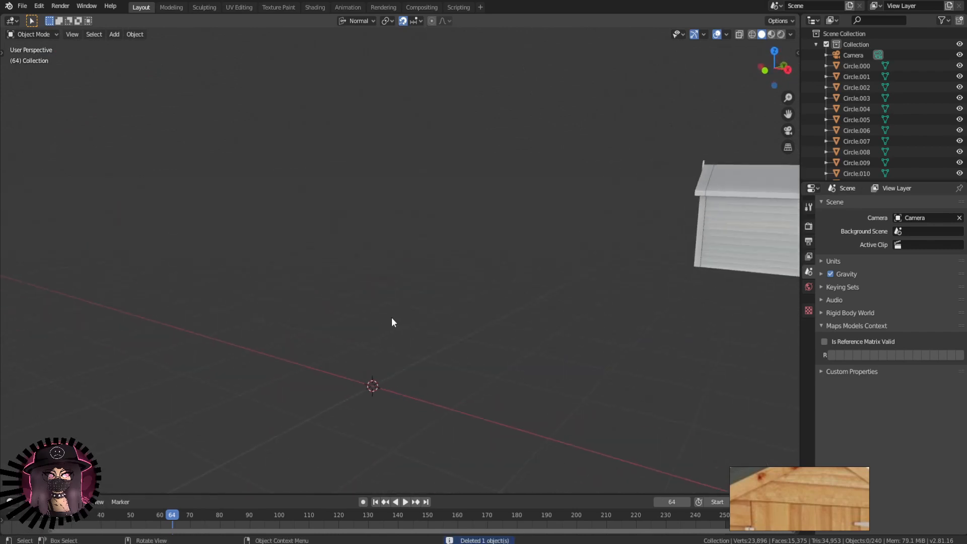
click(122, 38)
mouse_move(167, 47)
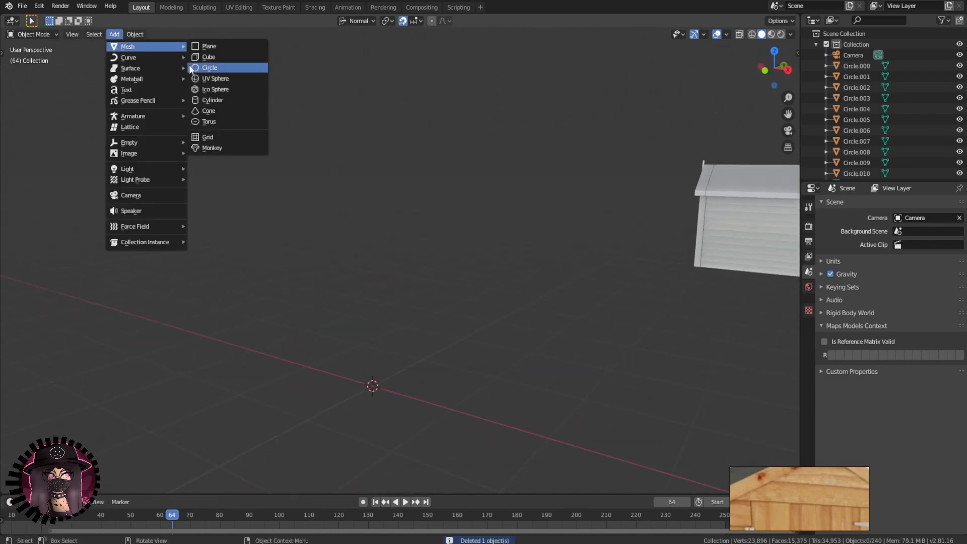
click(218, 71)
middle_drag(437, 198, 581, 185)
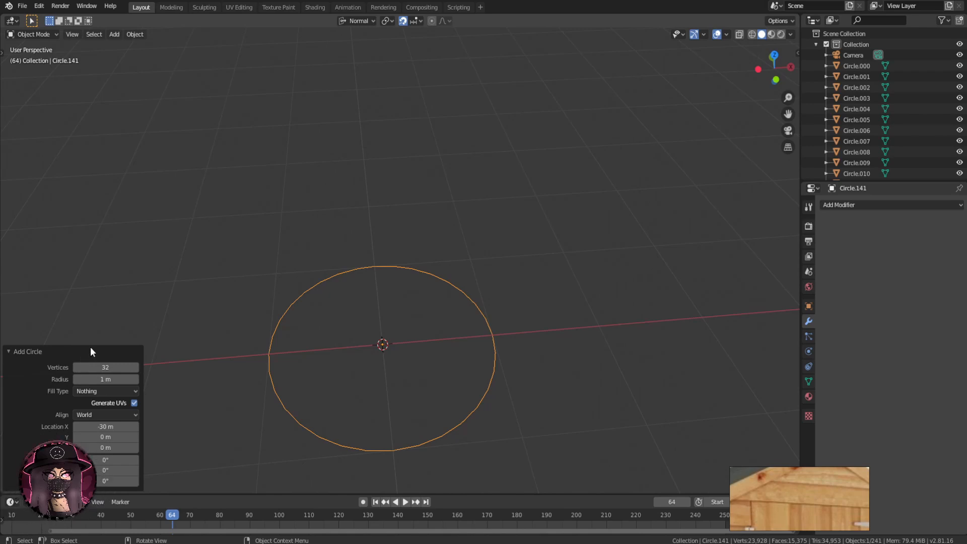
middle_drag(453, 363, 470, 301)
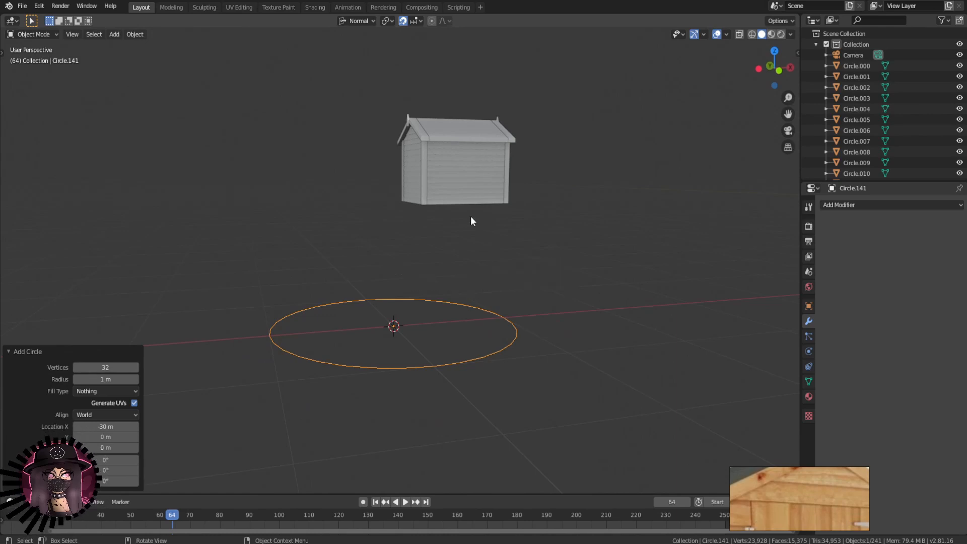
middle_drag(461, 244, 434, 282)
scroll(435, 282, up, 2)
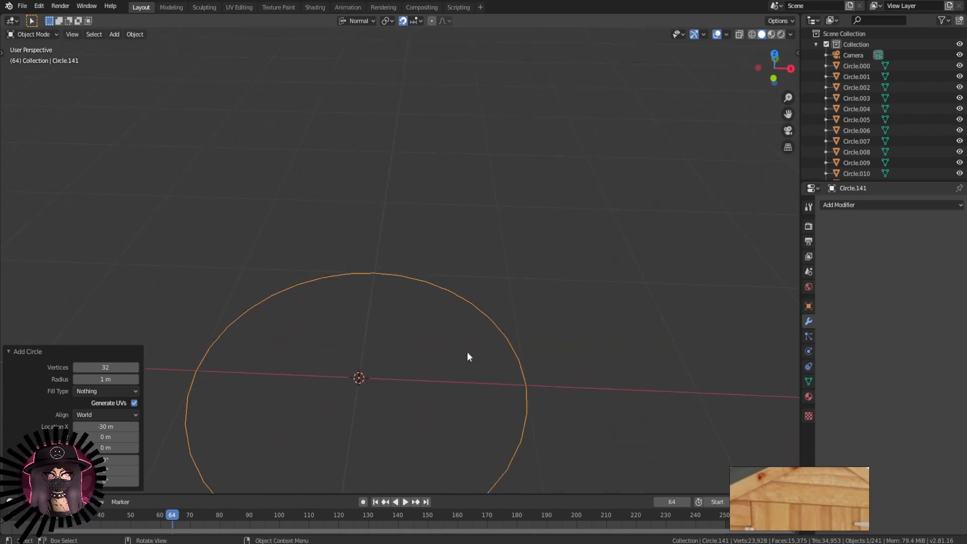
scroll(450, 324, up, 1)
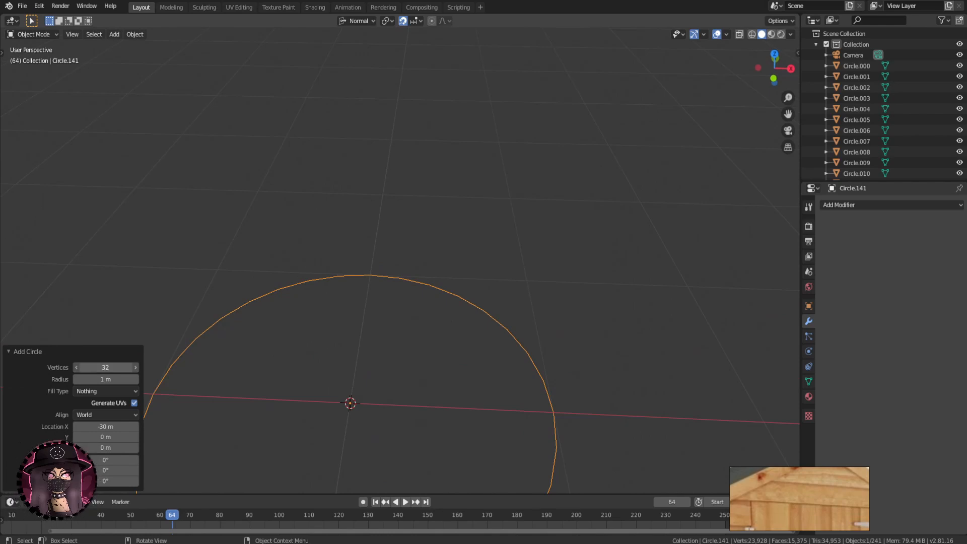
- Set the new circle's vertex count to 8
drag(112, 368, 108, 368)
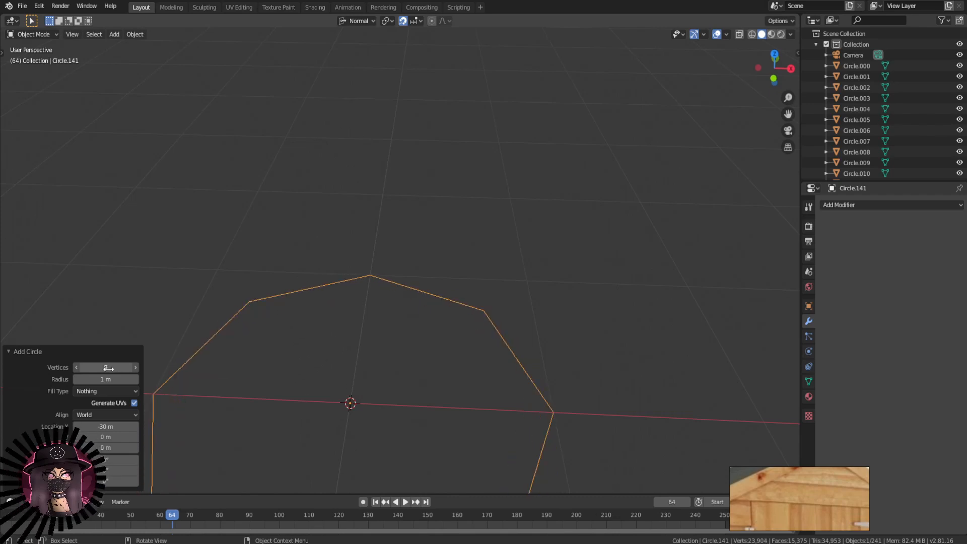
middle_drag(322, 353, 509, 275)
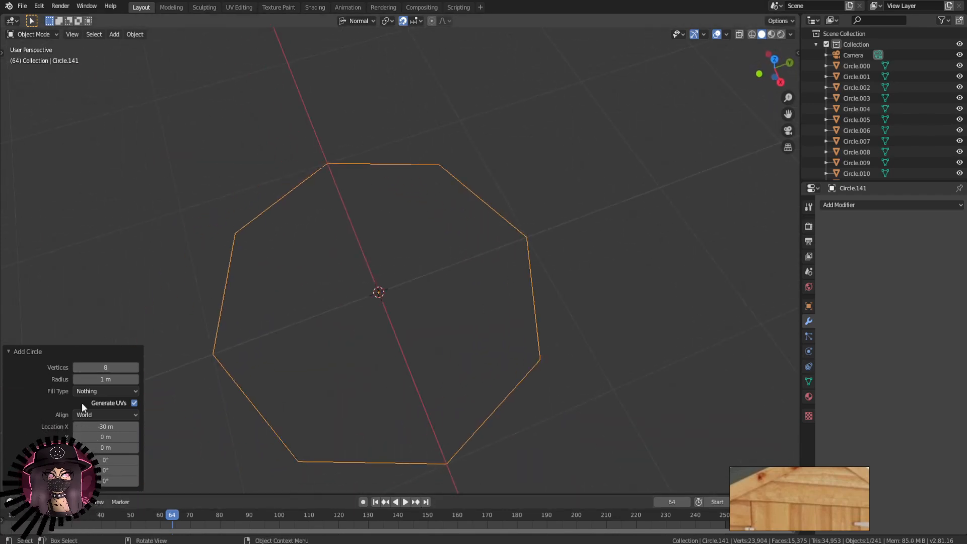
click(74, 368)
click(135, 367)
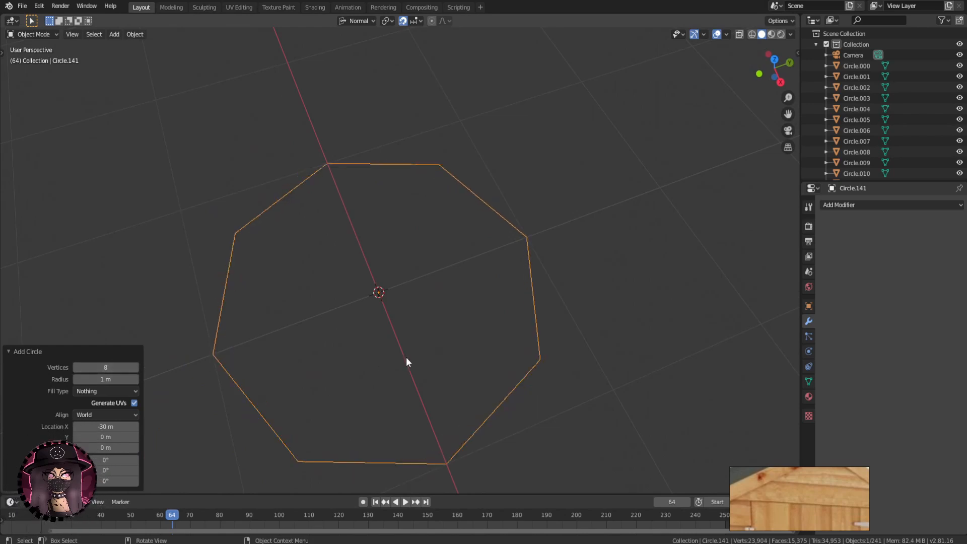
middle_drag(373, 360, 433, 308)
click(630, 355)
click(561, 381)
middle_drag(562, 381, 609, 421)
scroll(599, 408, down, 4)
- Fill the octagonal outline with a face and extrude it about 2 m upward into a prism
key(Tab)
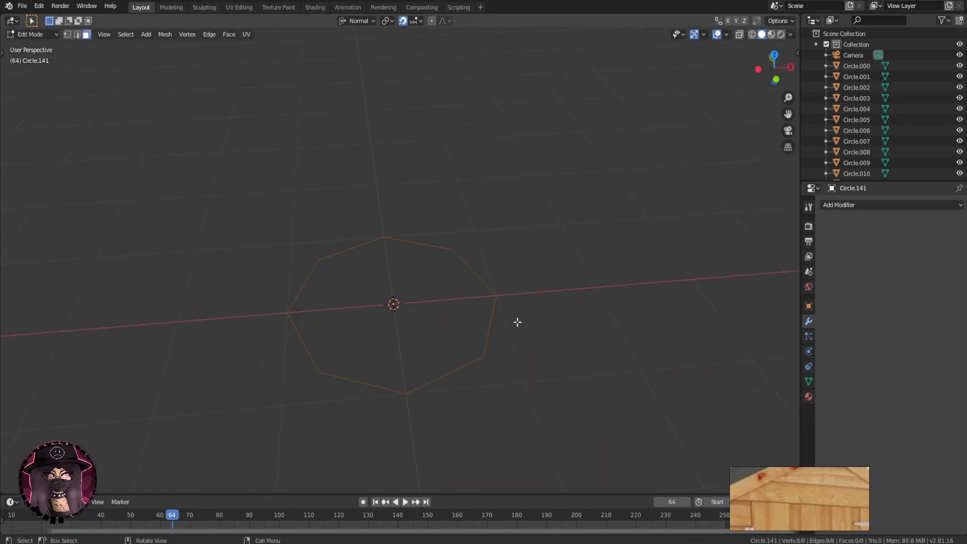
key(f)
middle_drag(516, 323, 486, 278)
key(KP_1)
key(e)
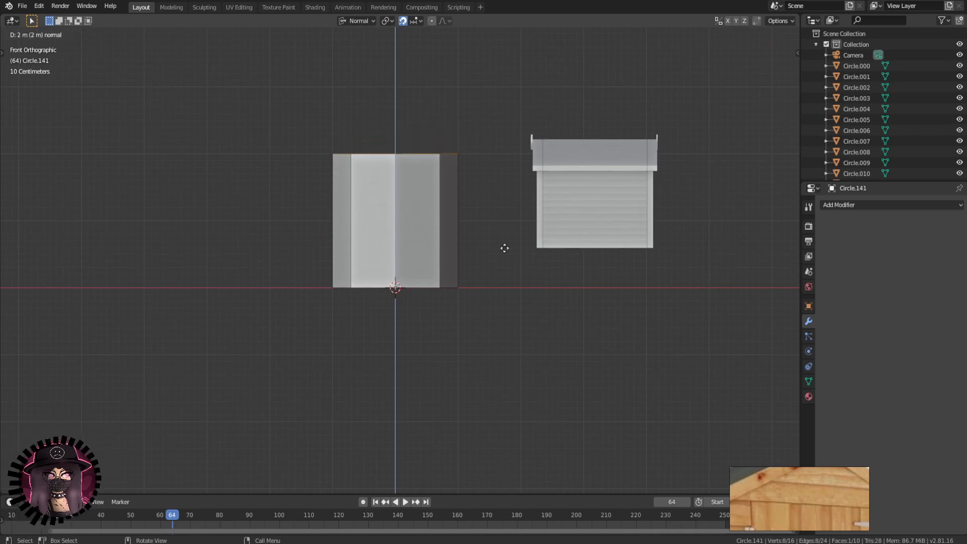
click(506, 243)
- Scale the octagonal prism down uniformly and raise its top face 1.8 m along Z to form a thin post
key(Tab)
key(s)
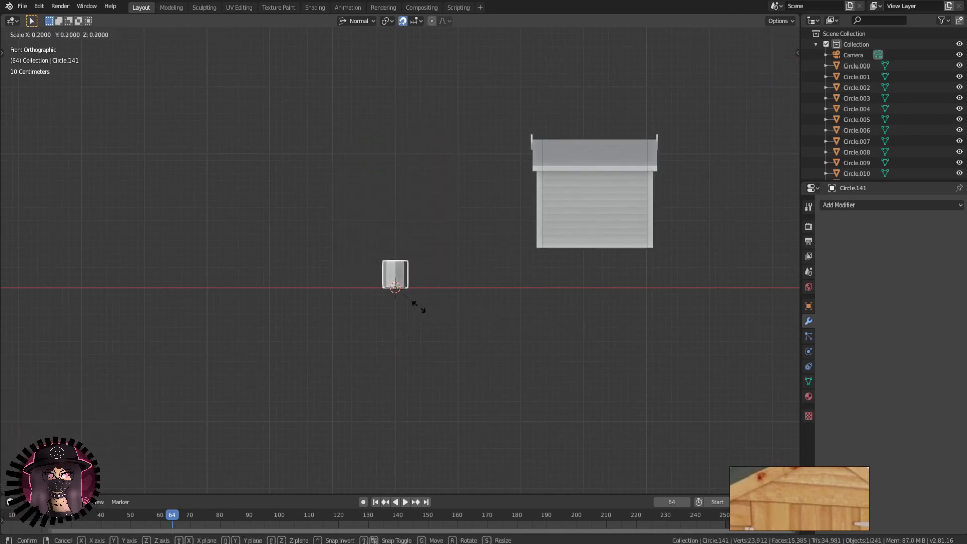
click(418, 306)
key(Tab)
key(g)
key(z)
click(467, 225)
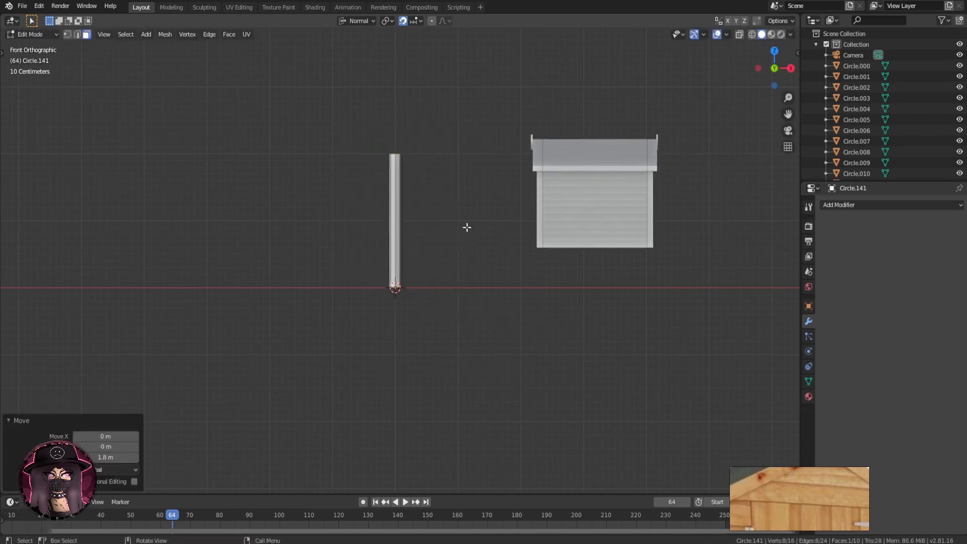
key(Tab)
middle_drag(466, 226, 451, 417)
- Add a second mesh circle with 32 vertices around the base of the octagonal post
click(395, 296)
click(394, 282)
click(135, 34)
click(129, 34)
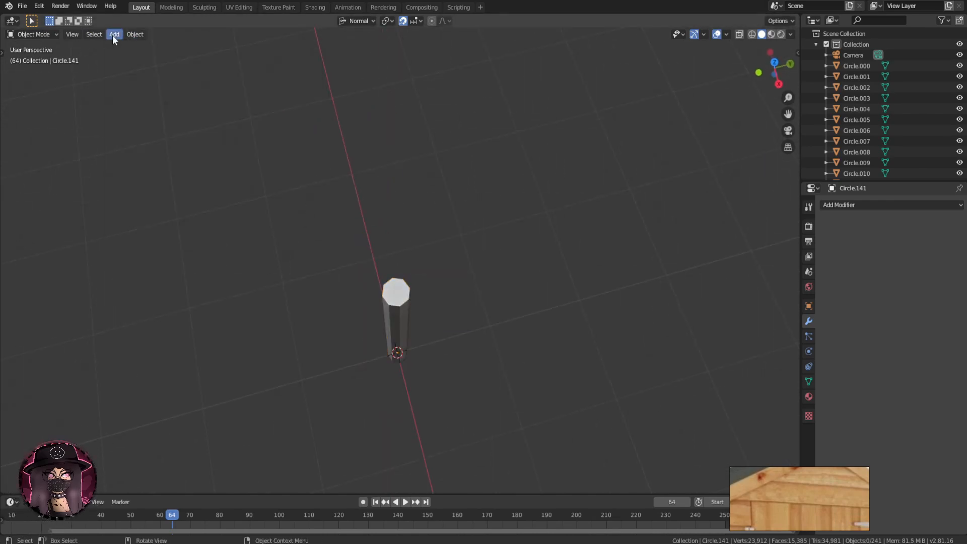
click(115, 34)
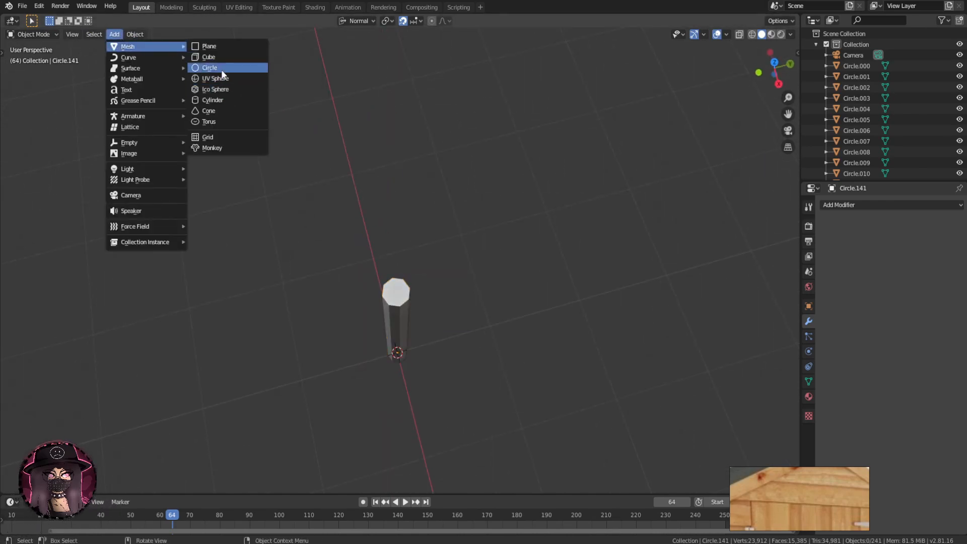
click(221, 68)
click(111, 367)
text(32)
key(Return)
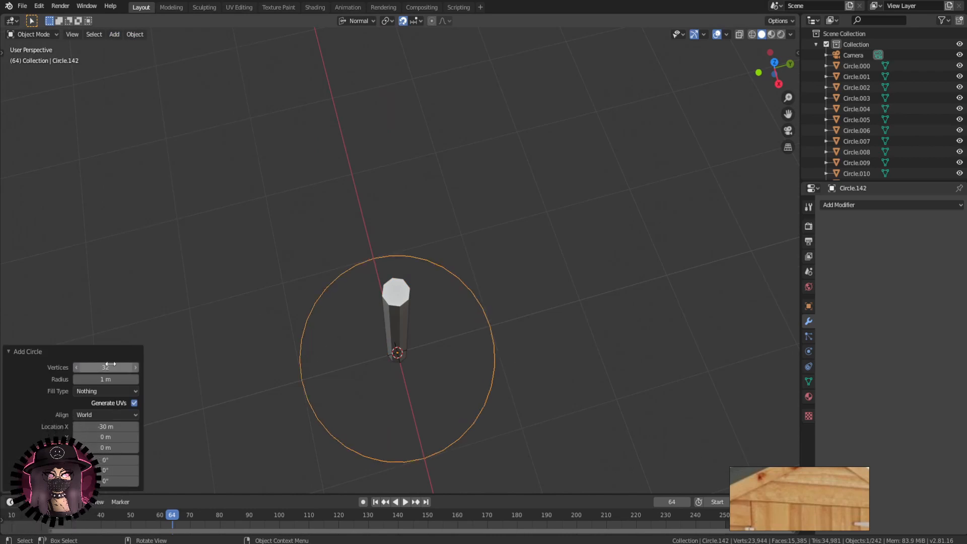
middle_drag(275, 354, 248, 359)
key(shift+d)
right_click(396, 379)
key(g)
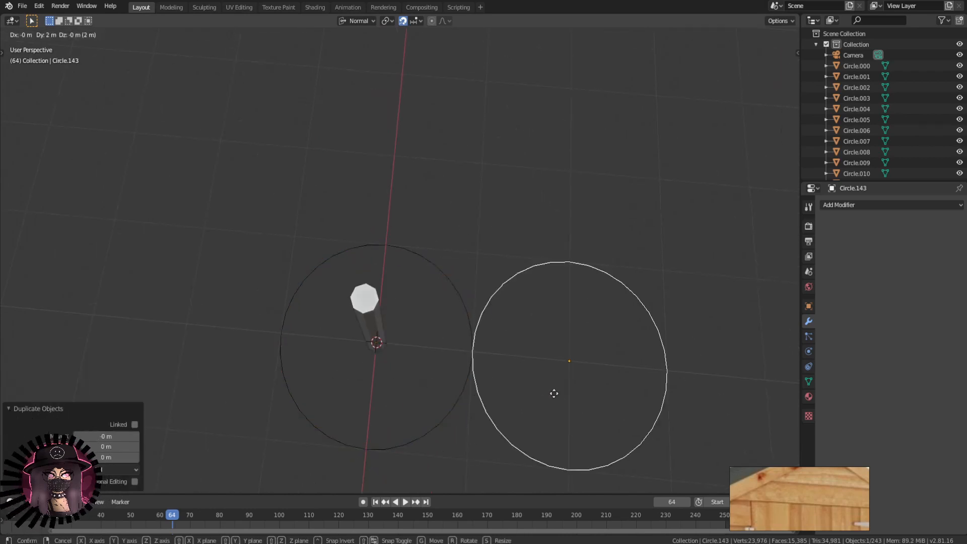
click(555, 392)
key(Delete)
- Add a third mesh circle with 16 vertices and move it about 3 m along negative X from the octagonal post
key(shift+a)
mouse_move(126, 44)
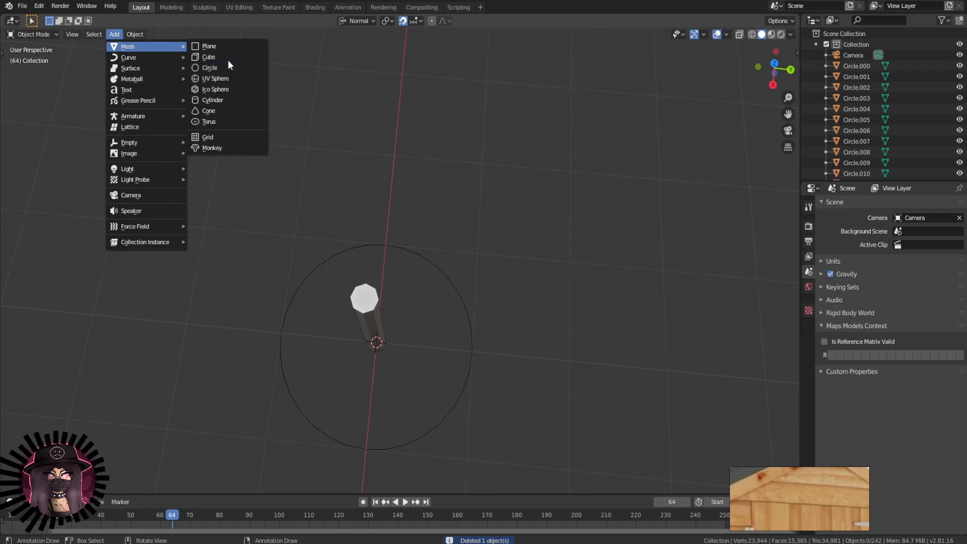
click(220, 66)
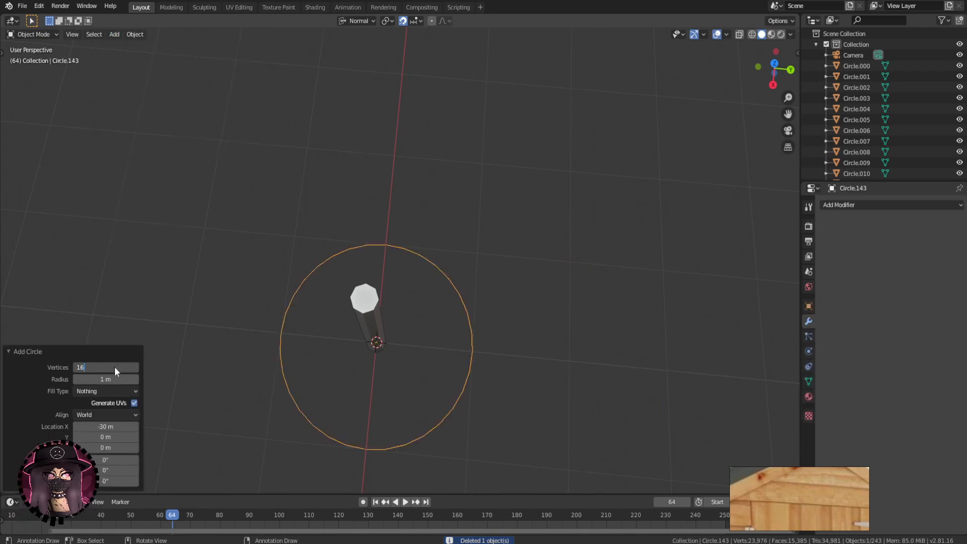
middle_drag(339, 355, 529, 322)
key(g)
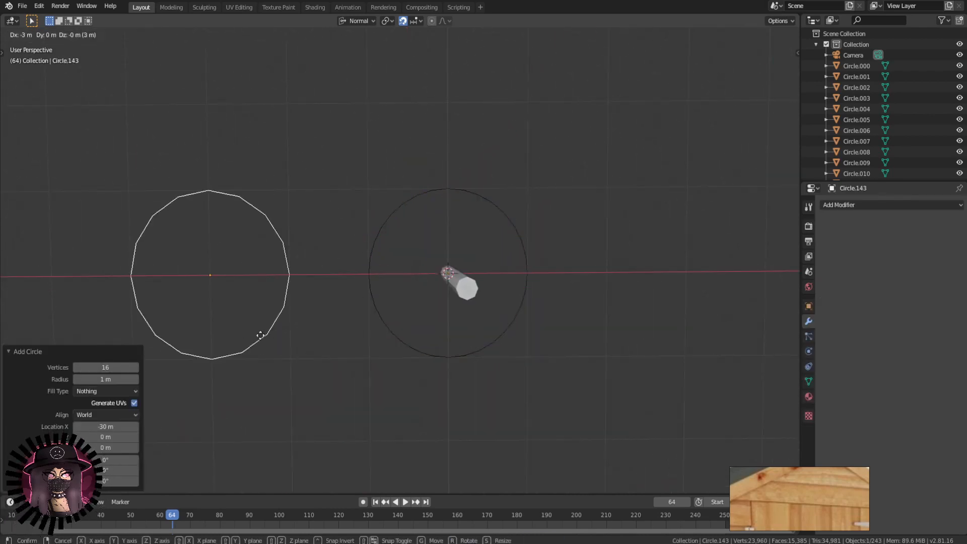
click(259, 334)
- Scale the 32-vertex and 16-vertex circles together to 0.1 of their size
click(431, 354)
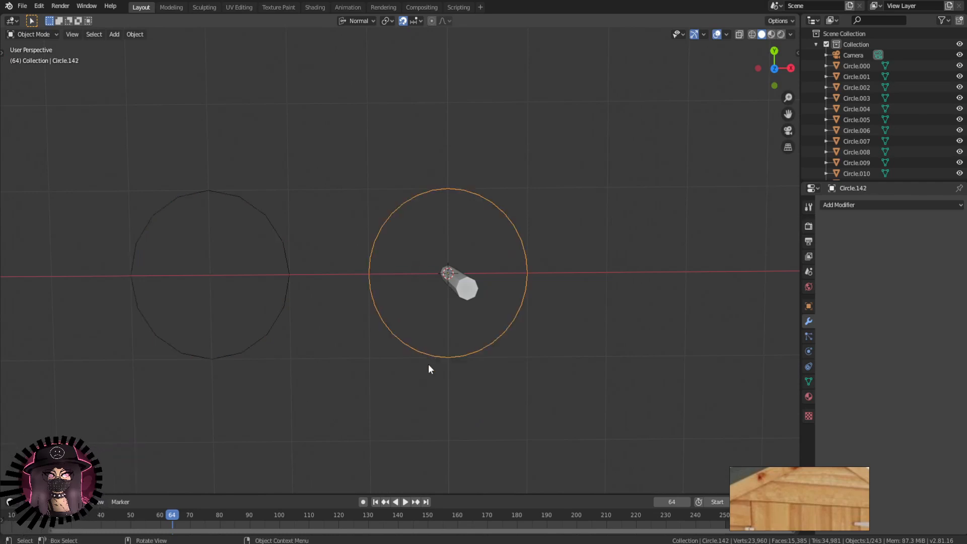
shift+click(295, 319)
scroll(301, 322, down, 2)
scroll(302, 324, down, 1)
key(s)
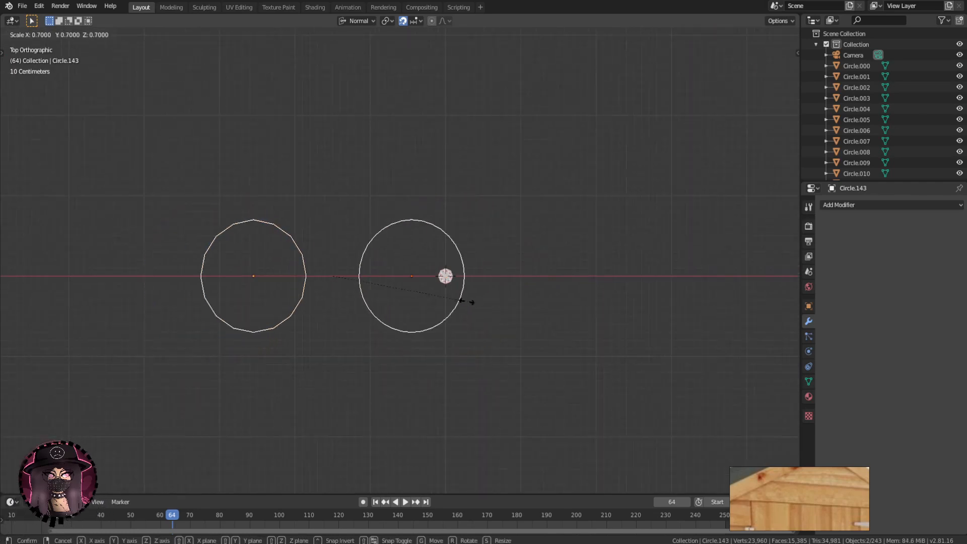
click(353, 289)
- Move both small circles along the X axis to sit close beside the octagonal post
key(g)
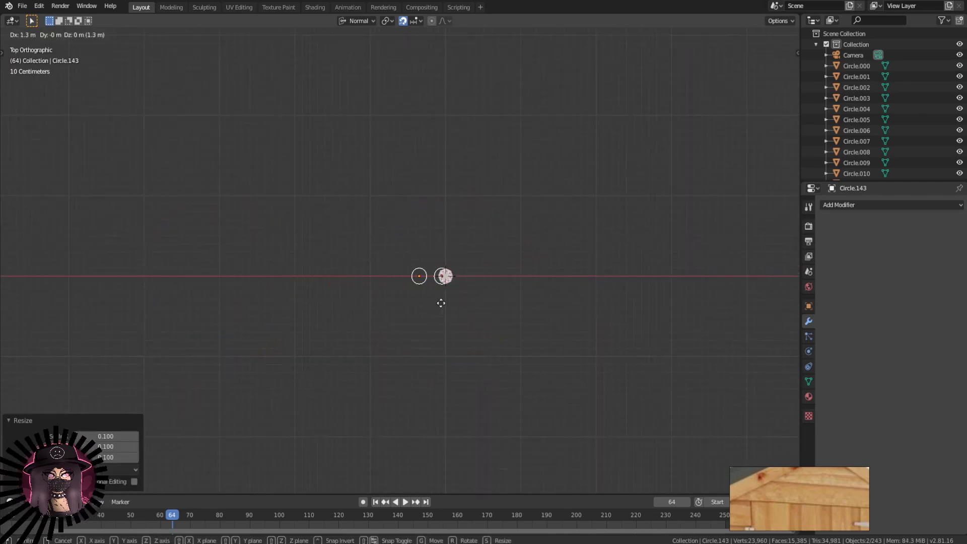
click(448, 304)
scroll(506, 331, up, 3)
key(g)
click(426, 336)
- Fill both circles with faces and extrude them upward to the height of the octagonal post
middle_drag(426, 336, 414, 273)
key(Tab)
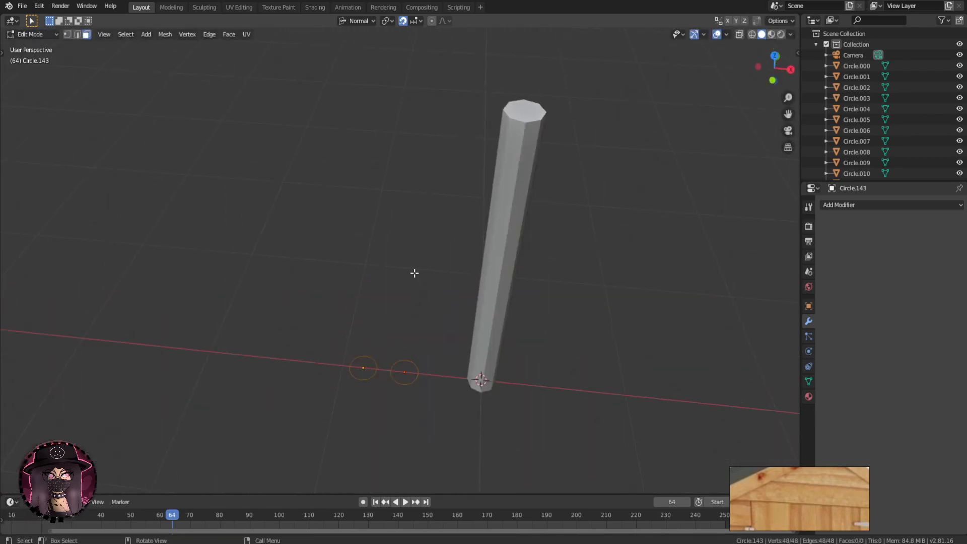
key(a)
scroll(421, 377, down, 2)
key(KP_1)
key(e)
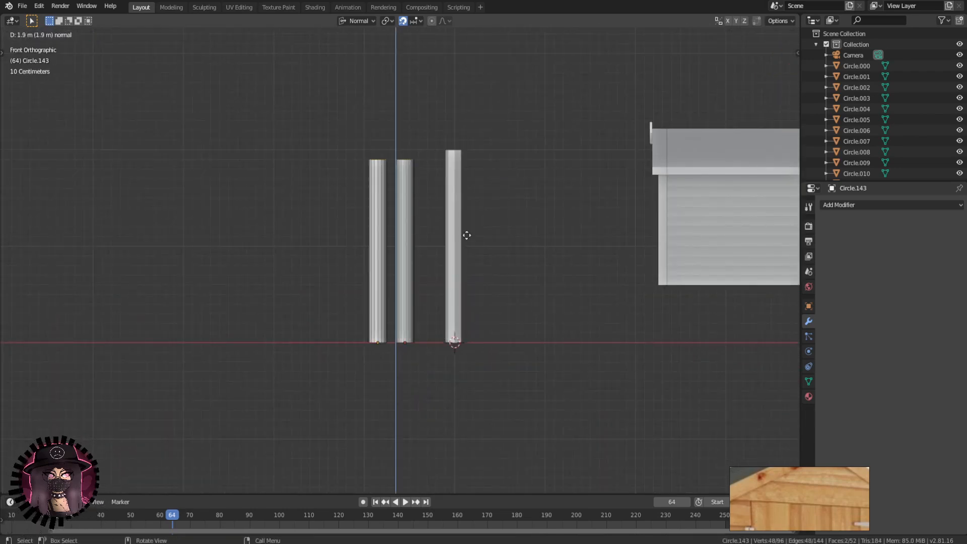
click(469, 228)
key(Tab)
- Move the 32-vertex post along X so it stands midway between the 16-vertex and octagonal posts
middle_drag(469, 228, 516, 304)
scroll(508, 344, up, 4)
middle_drag(508, 344, 542, 270)
click(420, 415)
scroll(422, 415, down, 3)
key(KP_7)
key(g)
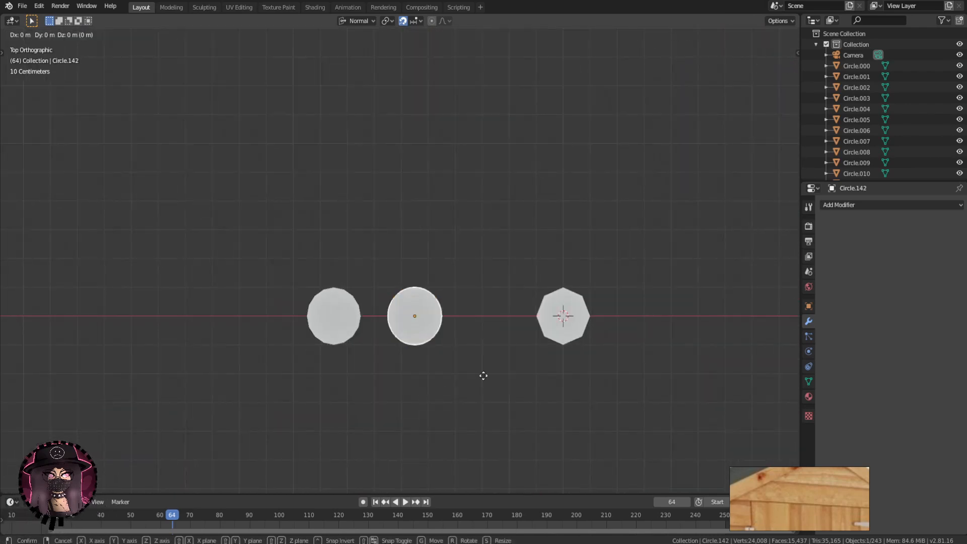
click(511, 377)
middle_drag(511, 375, 514, 267)
scroll(515, 267, down, 3)
- Apply smooth shading to all three posts together and clear the selection
key(Tab)
key(Tab)
shift+click(508, 316)
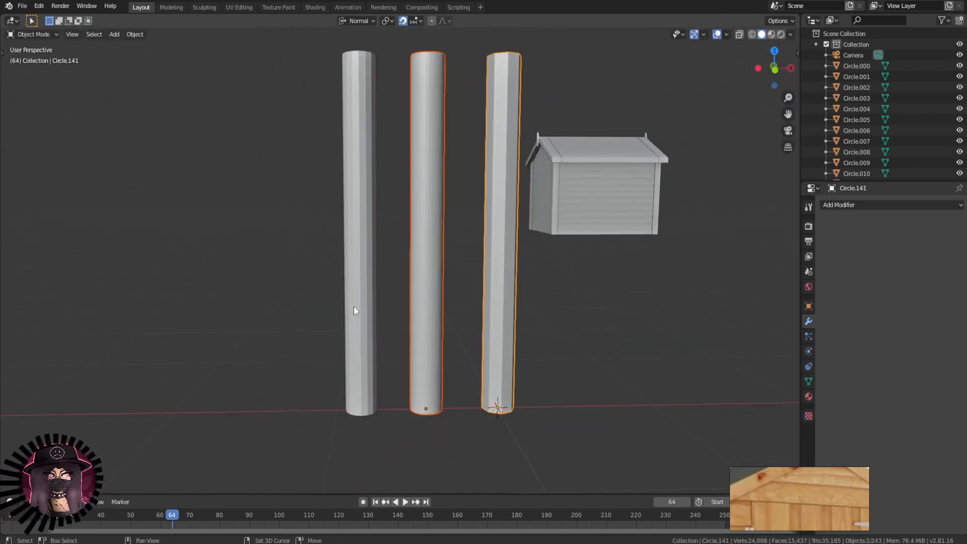
shift+click(353, 307)
shift+middle_drag(480, 236, 421, 301)
right_click(419, 230)
click(419, 230)
middle_drag(474, 348, 502, 380)
click(505, 384)
- Compare the roundness and silhouettes of the three smooth-shaded posts from the side, above and below
middle_drag(506, 383, 544, 344)
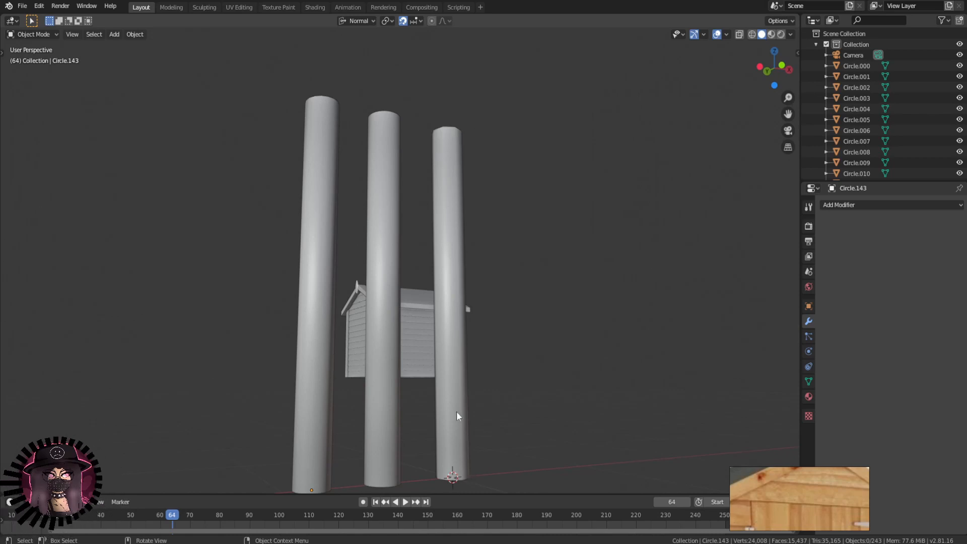
click(512, 177)
middle_drag(512, 177, 472, 256)
scroll(398, 201, up, 3)
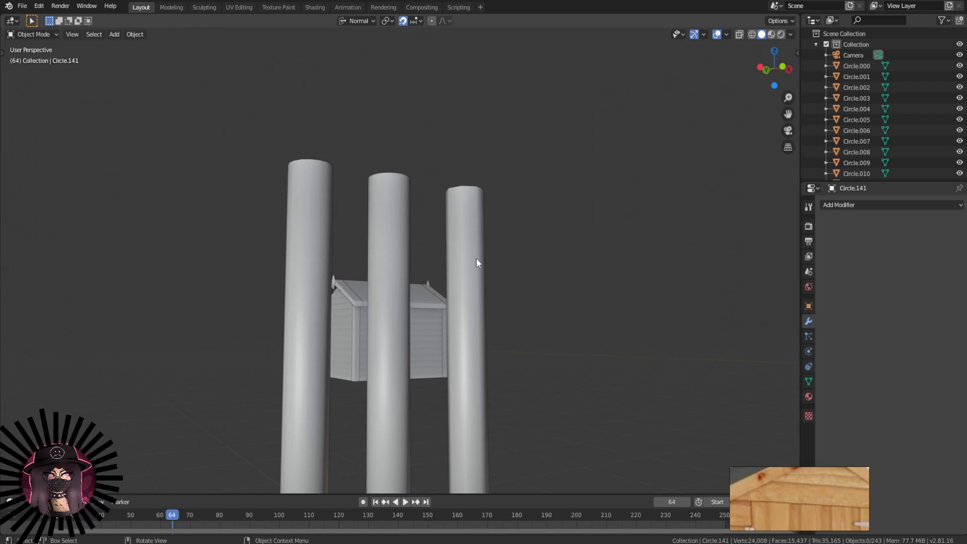
middle_drag(477, 259, 411, 254)
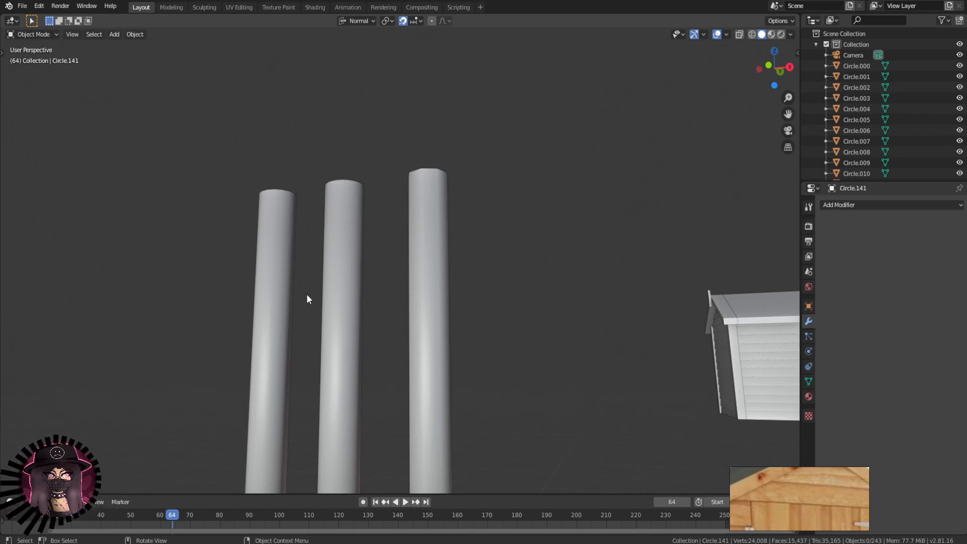
middle_drag(309, 299, 454, 259)
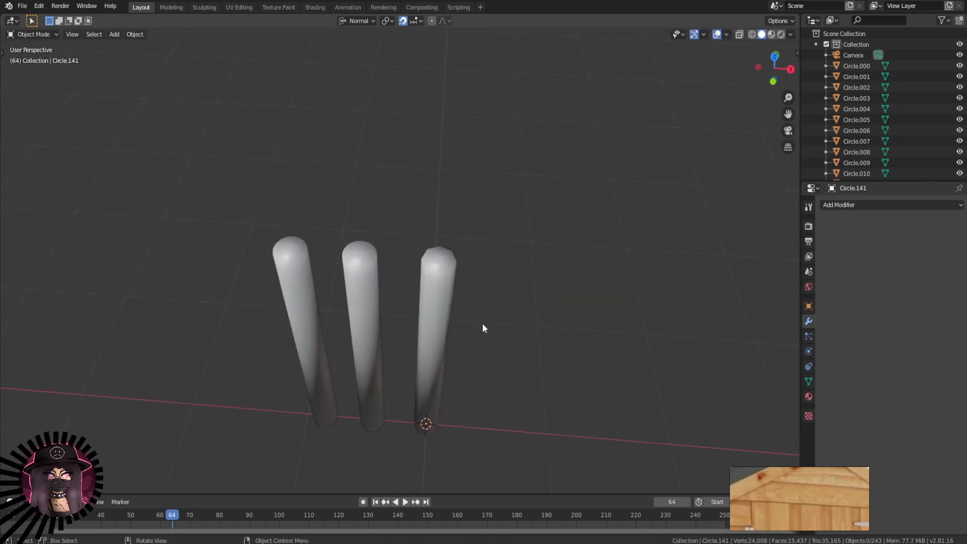
middle_drag(441, 453, 309, 160)
click(355, 164)
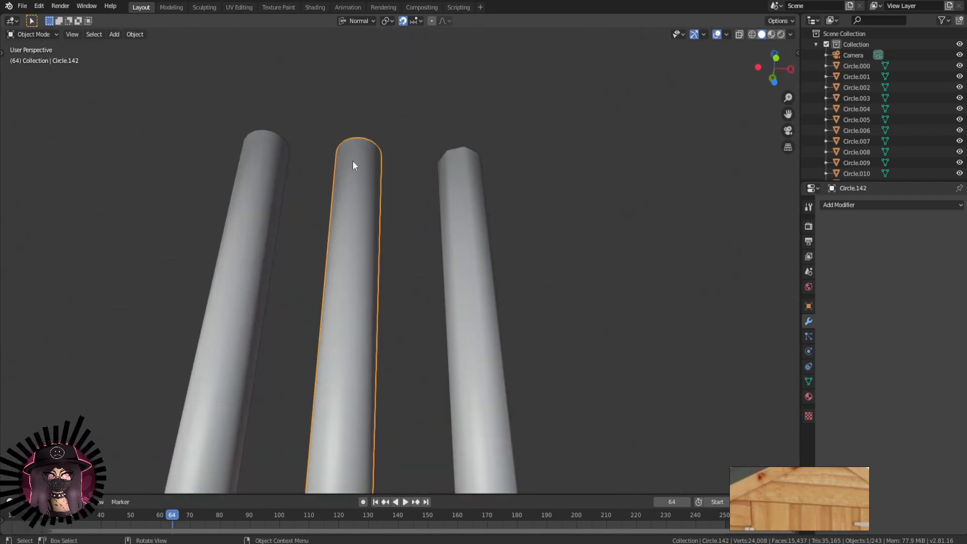
click(236, 167)
click(237, 166)
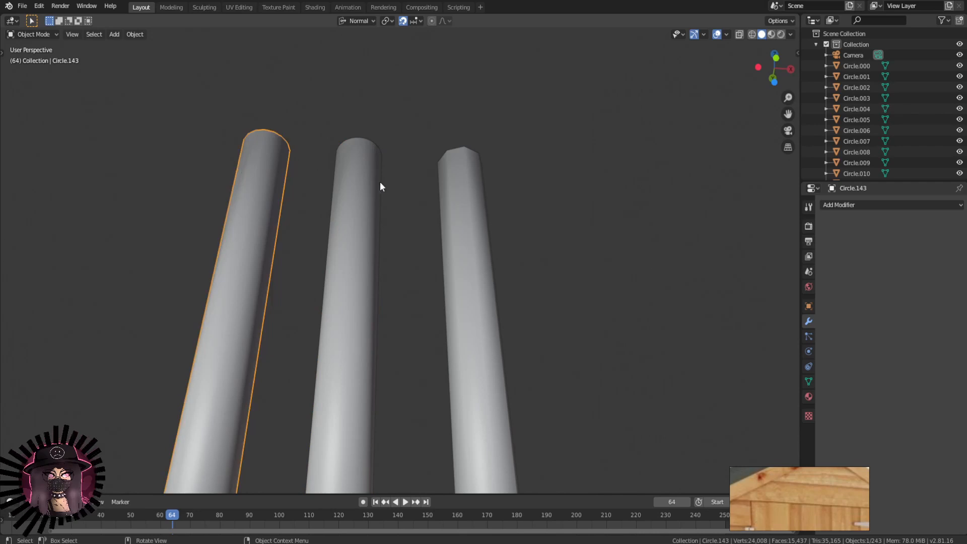
click(379, 184)
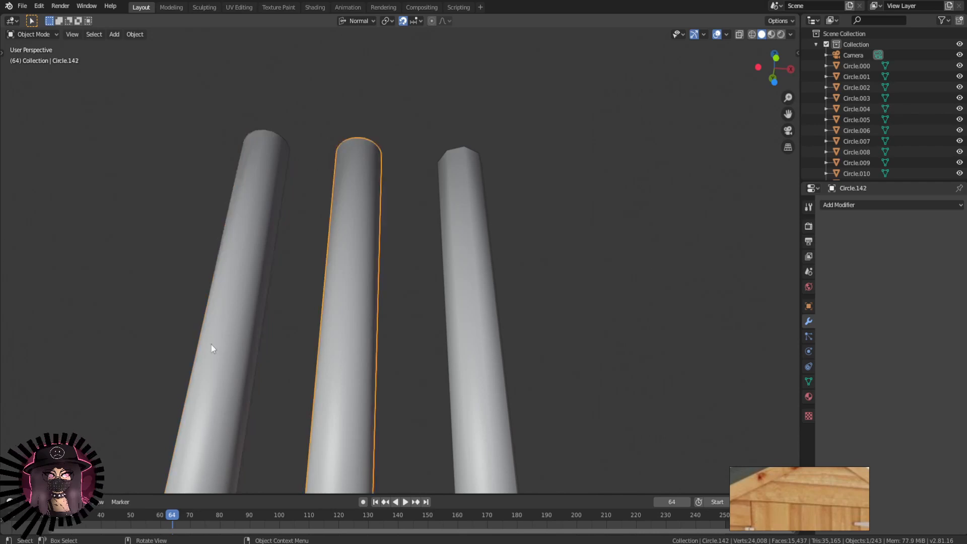
click(269, 241)
click(353, 227)
click(428, 249)
middle_drag(436, 251, 489, 237)
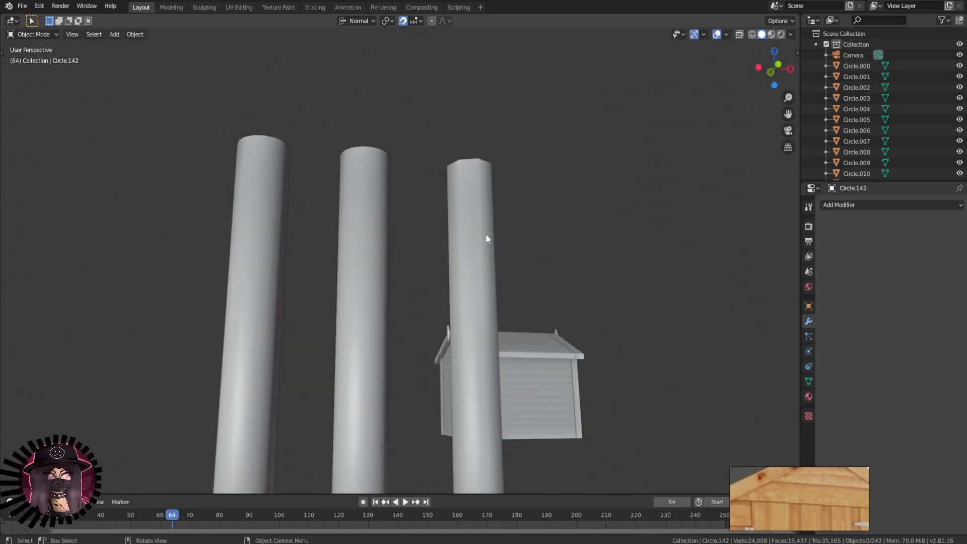
- Try an Edge Split modifier with a 53° split angle on the octagonal post and remove it
click(470, 313)
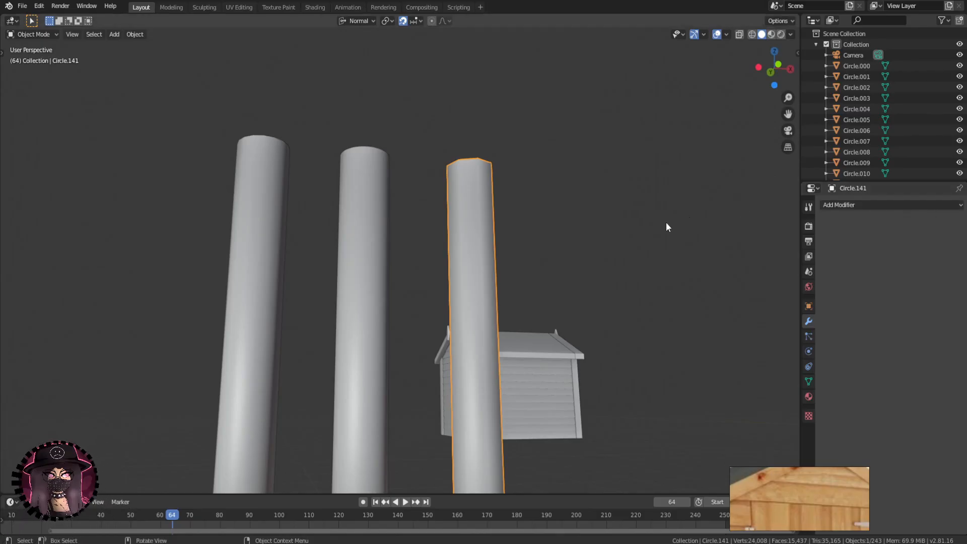
middle_drag(526, 201, 410, 192)
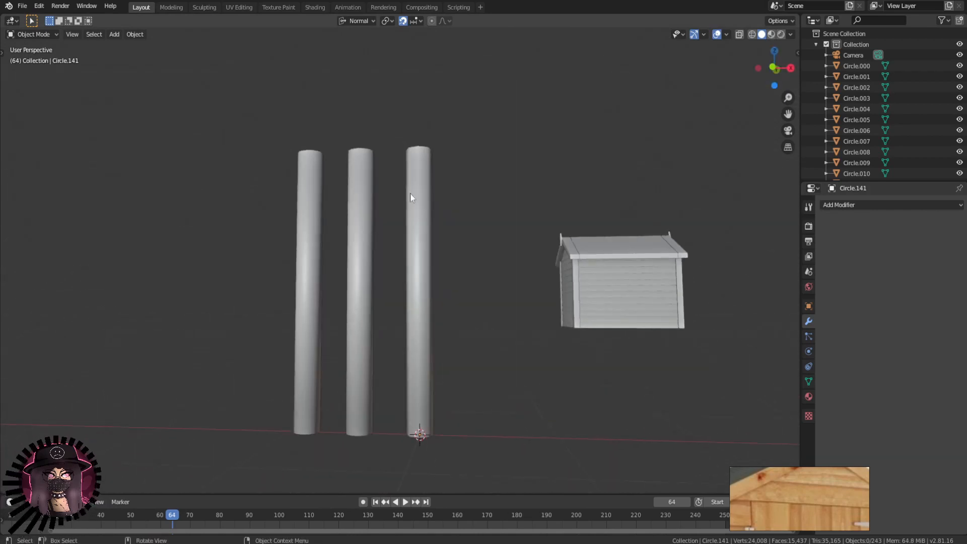
click(861, 205)
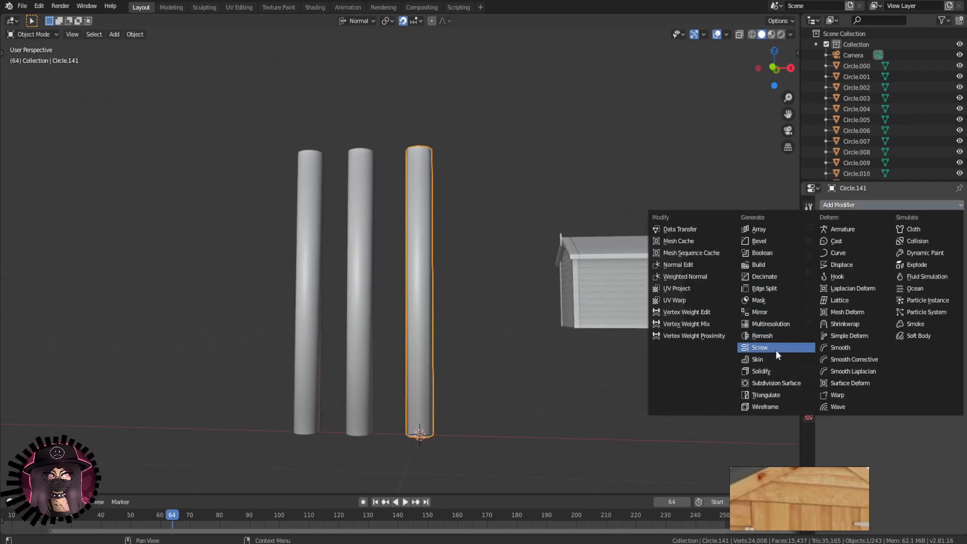
click(776, 289)
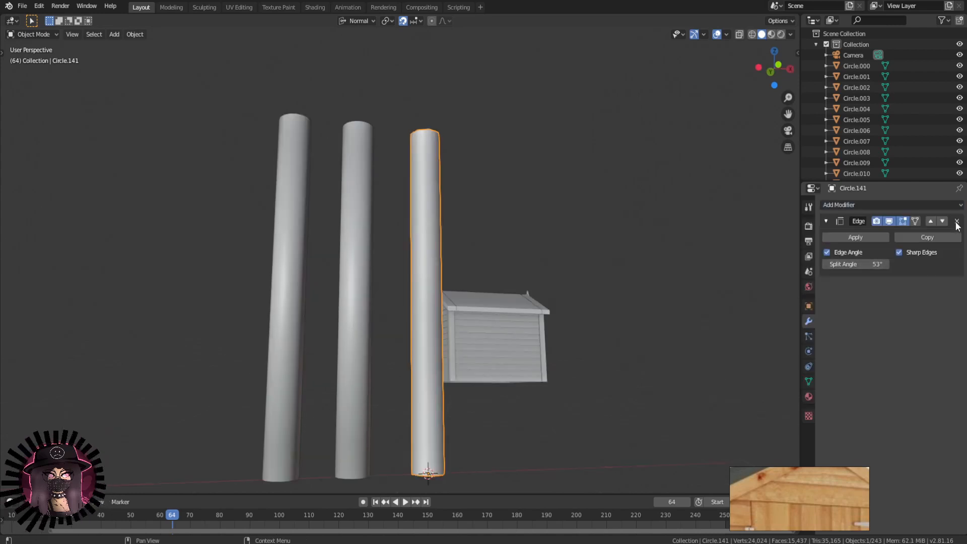
click(957, 222)
- Enable Auto Smooth in the octagonal post's normals and set its angle to 61.6°
click(807, 379)
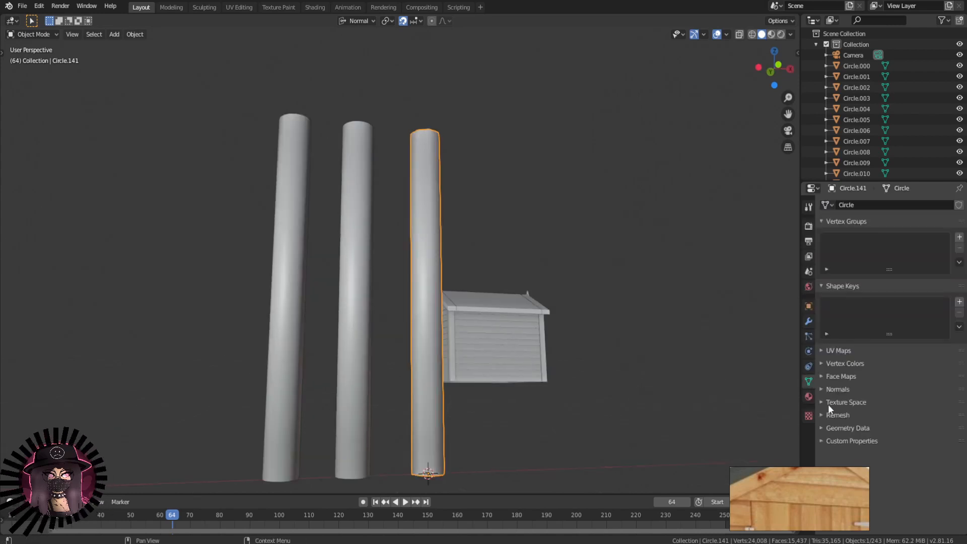
click(827, 391)
click(837, 402)
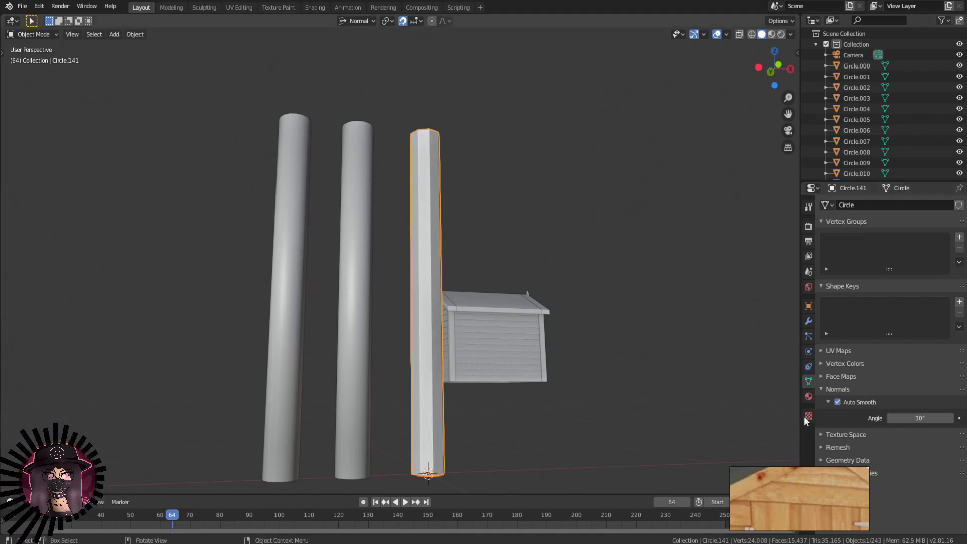
drag(902, 418, 946, 418)
mouse_move(484, 283)
middle_down()
mouse_move(462, 345)
mouse_move(514, 220)
middle_up()
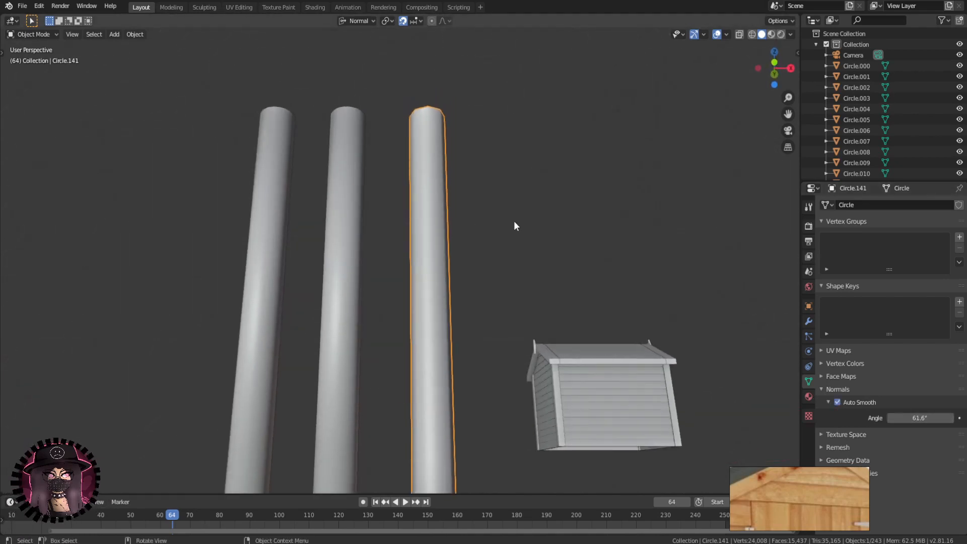
click(829, 402)
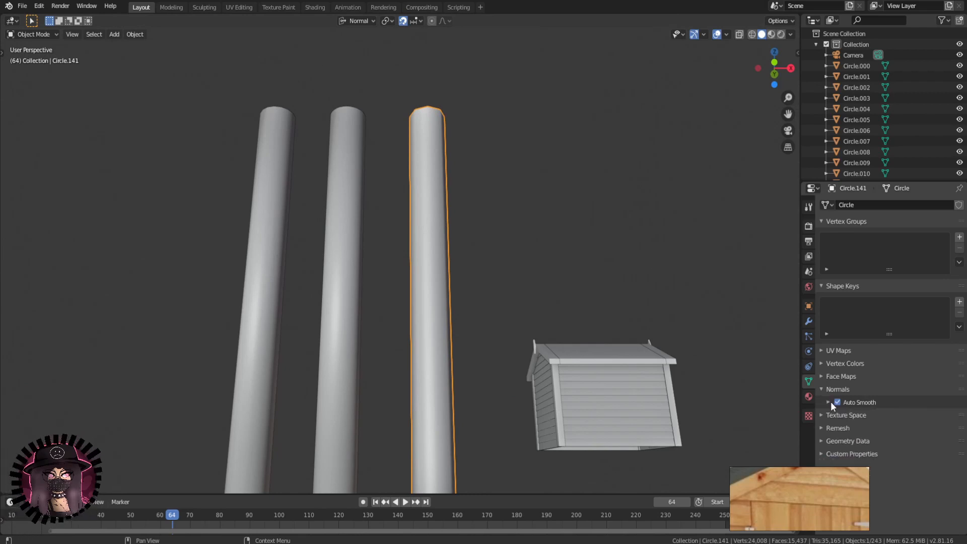
- Examine the octagonal post's cap and side shading, and check its triangle count in Edit Mode
middle_drag(655, 388, 604, 377)
click(603, 370)
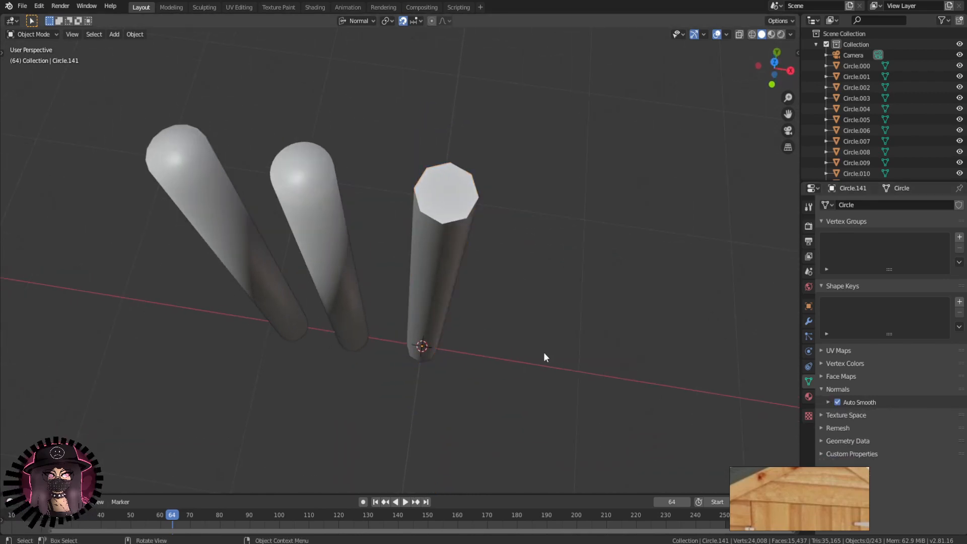
middle_drag(544, 355, 296, 117)
middle_drag(279, 178, 437, 193)
click(437, 194)
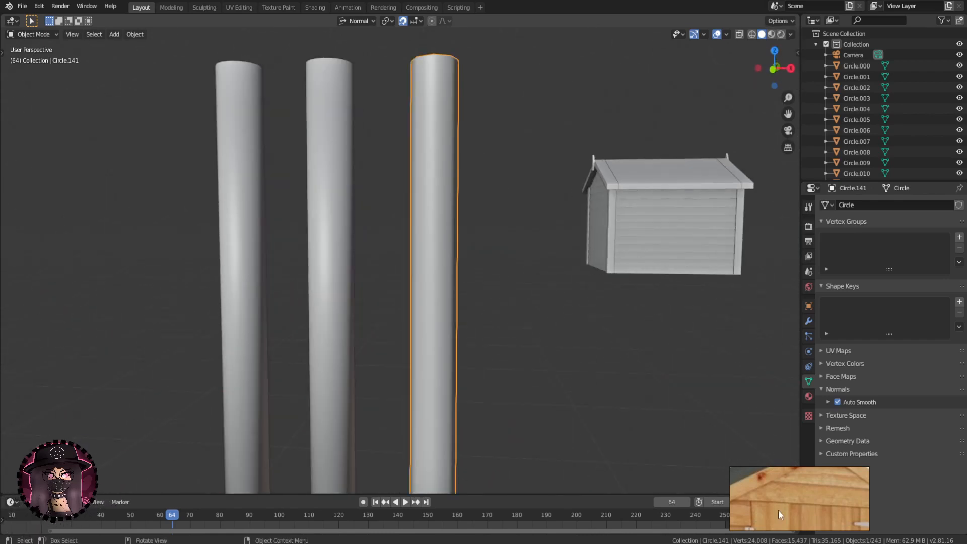
key(Tab)
mouse_move(358, 345)
middle_down()
mouse_move(413, 328)
mouse_move(362, 347)
middle_up()
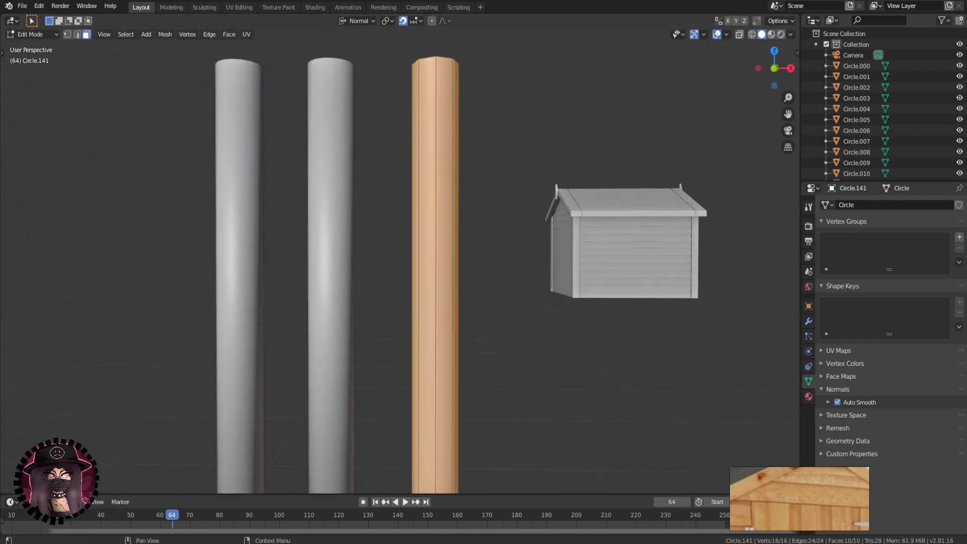
key(Tab)
- Check the 16-vertex and 32-vertex posts' triangle counts in Edit Mode and compare them visually with the octagonal post
middle_drag(460, 389, 485, 359)
click(305, 254)
middle_drag(249, 206, 218, 145)
scroll(218, 145, up, 1)
key(Tab)
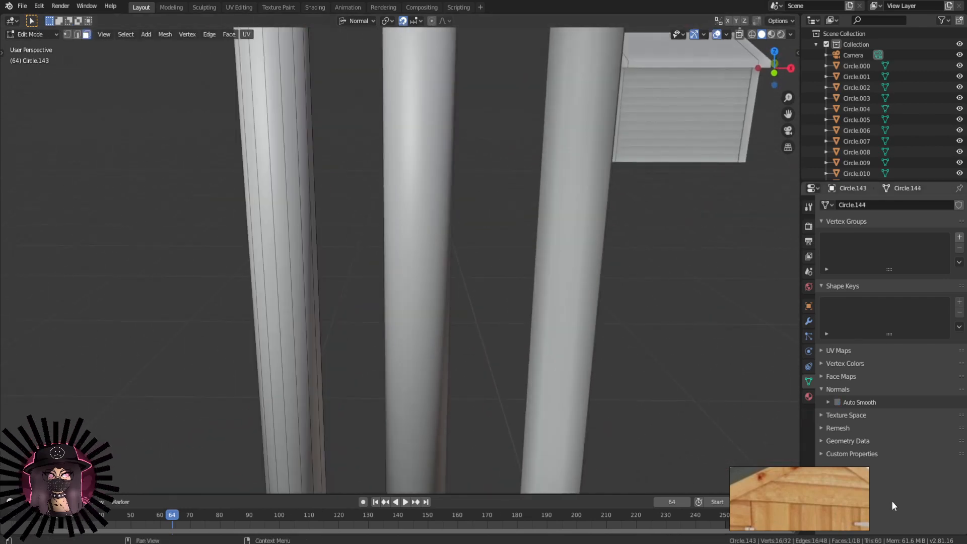
key(Tab)
scroll(400, 338, down, 4)
click(400, 337)
key(Tab)
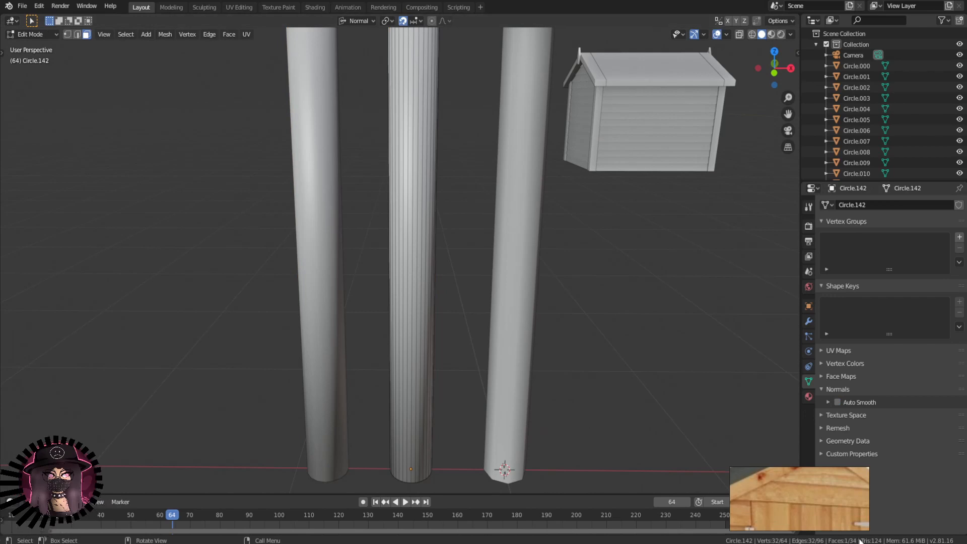
key(Tab)
click(502, 337)
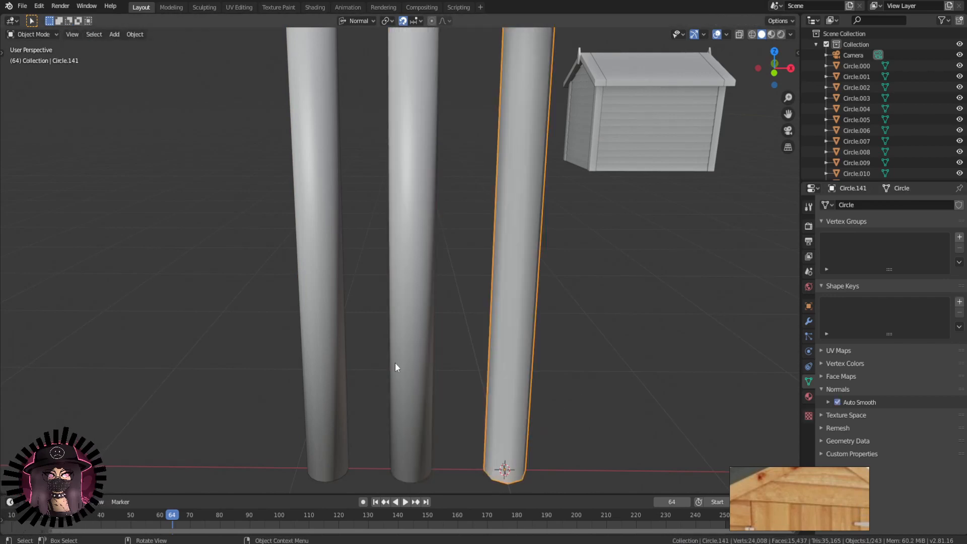
scroll(395, 362, down, 2)
middle_drag(395, 362, 507, 357)
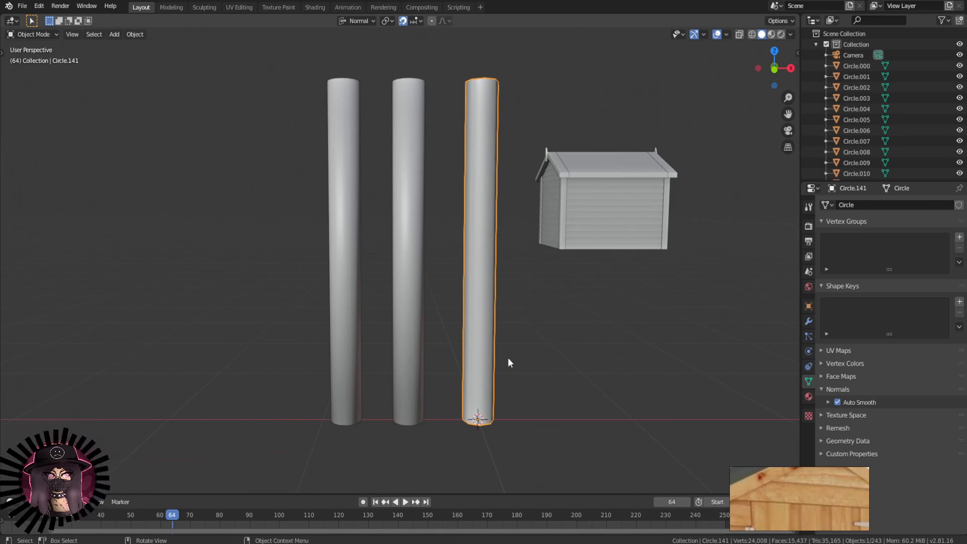
middle_drag(508, 357, 476, 395)
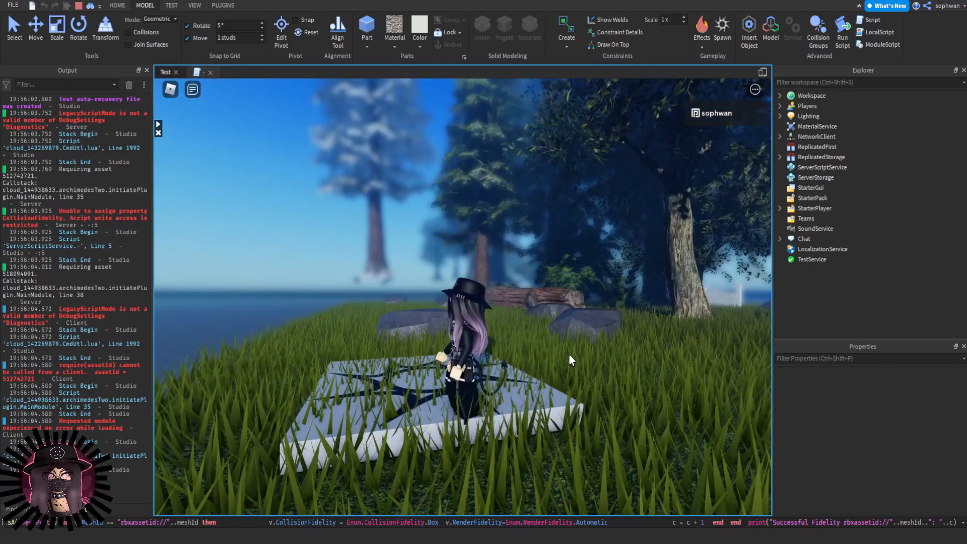
- In the Roblox Studio playtest, walk through the forest scene in first person to examine the rocks, logs, trees and broken wall
scroll(569, 354, up, 5)
scroll(463, 295, up, 3)
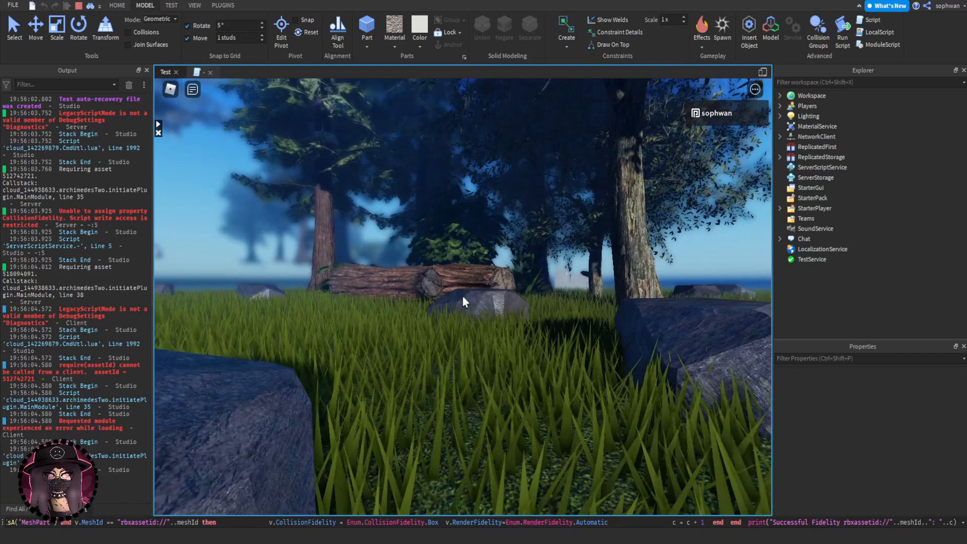
key(w)
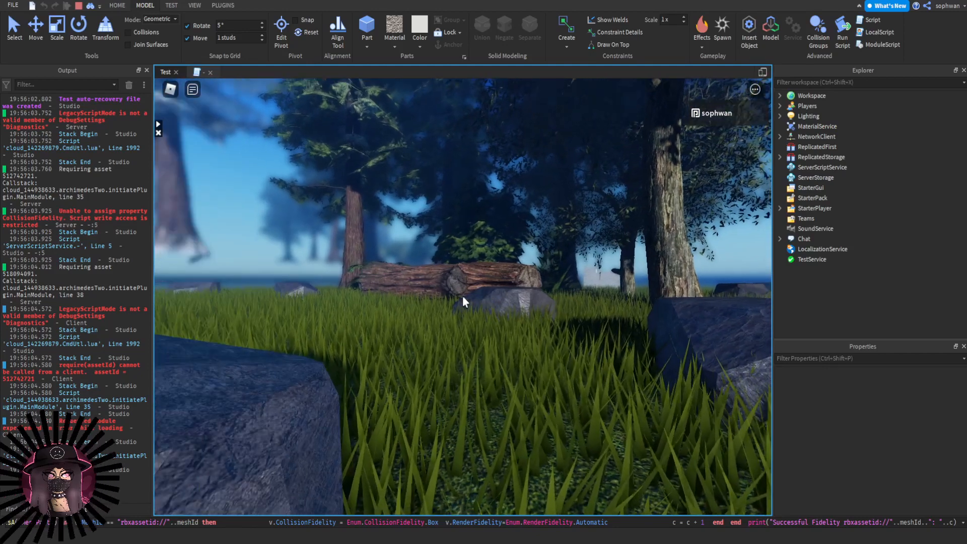
key(w)
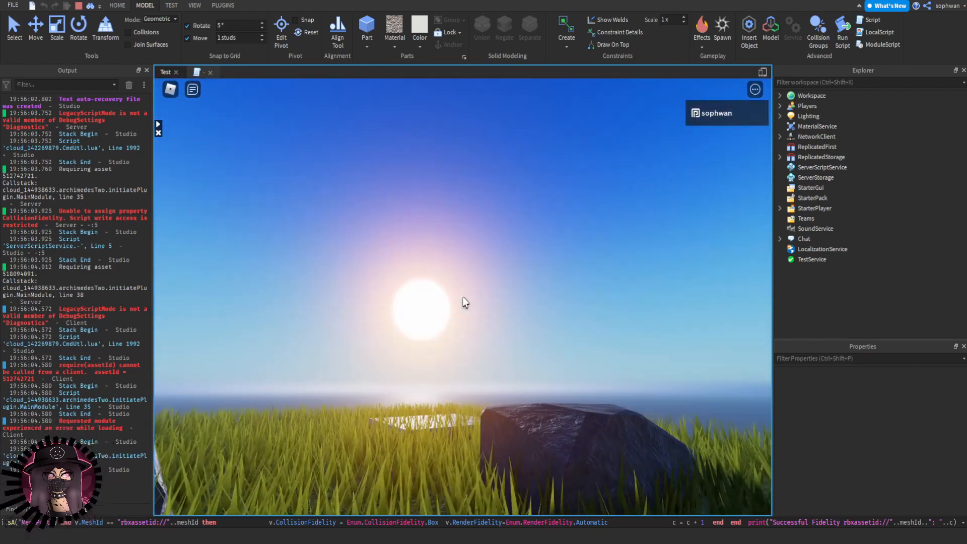
key(w)
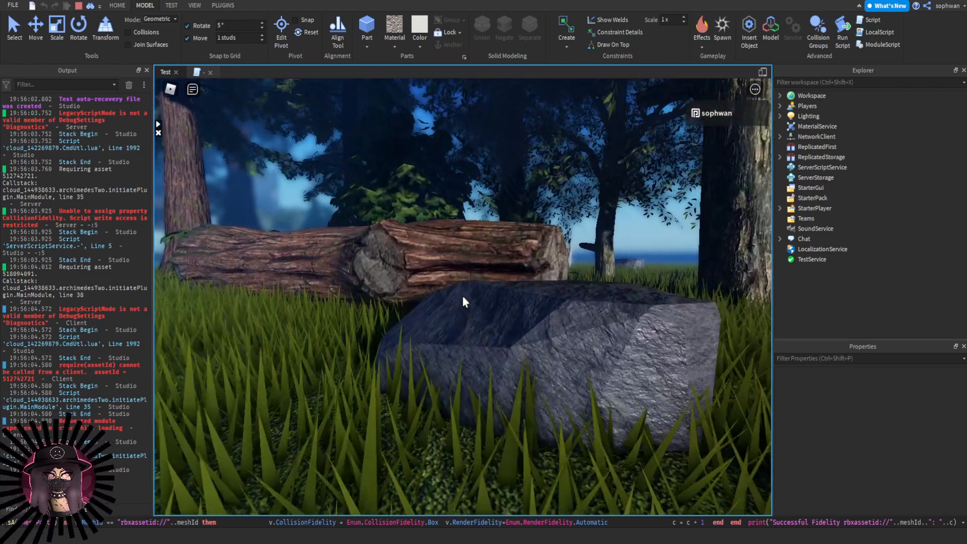
key(space)
key(w)
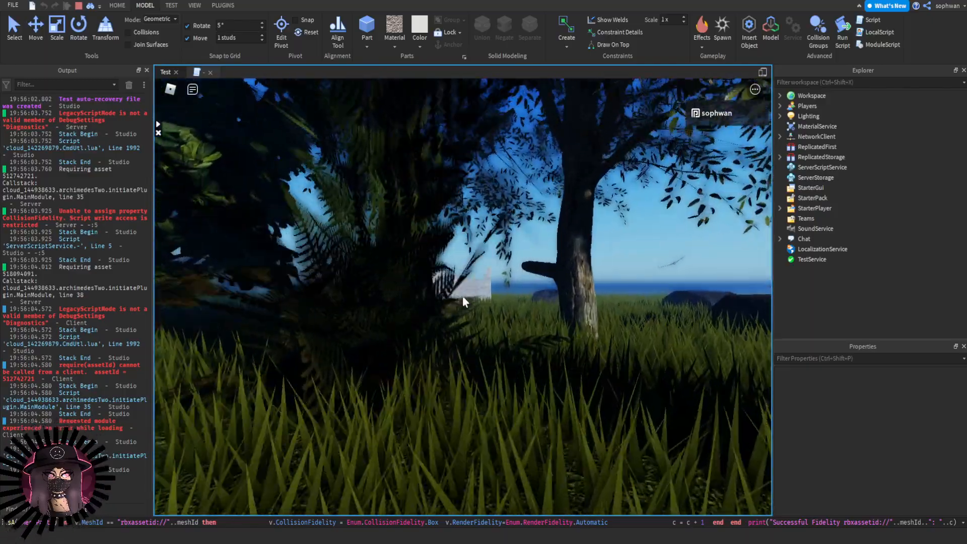
key(w)
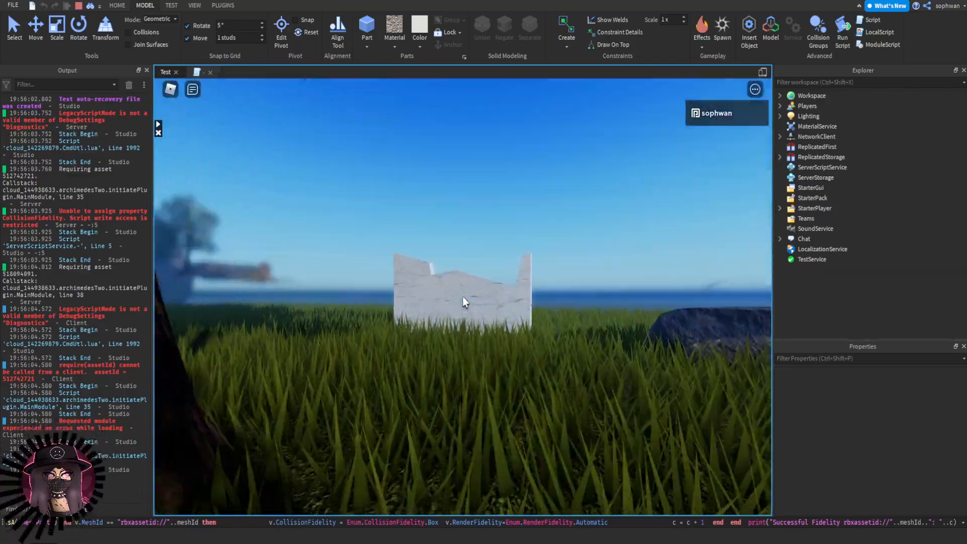
- Return to a third-person camera and walk the avatar past the trees, fern, log and rocks to inspect the scene
scroll(463, 296, down, 5)
scroll(462, 314, down, 4)
right_drag(463, 314, 463, 314)
scroll(462, 313, up, 4)
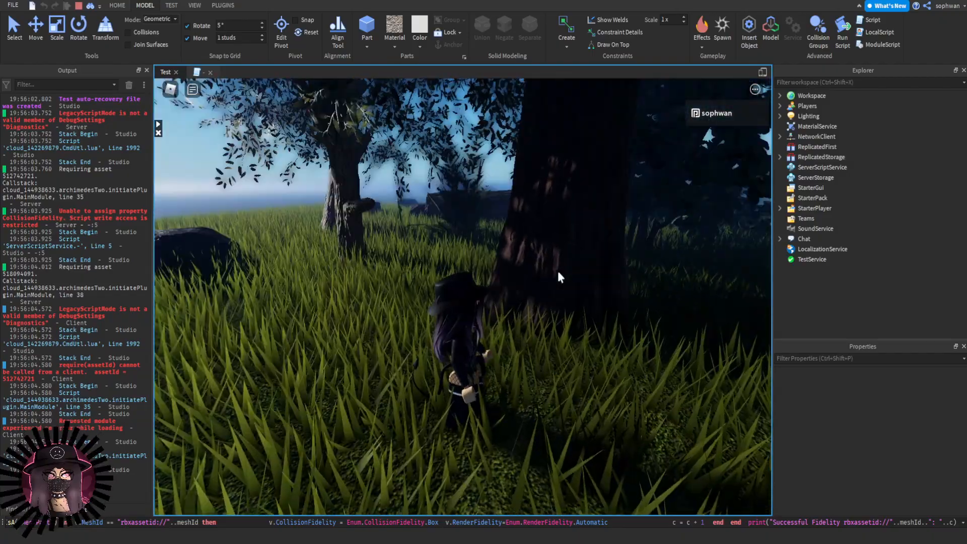
key(w)
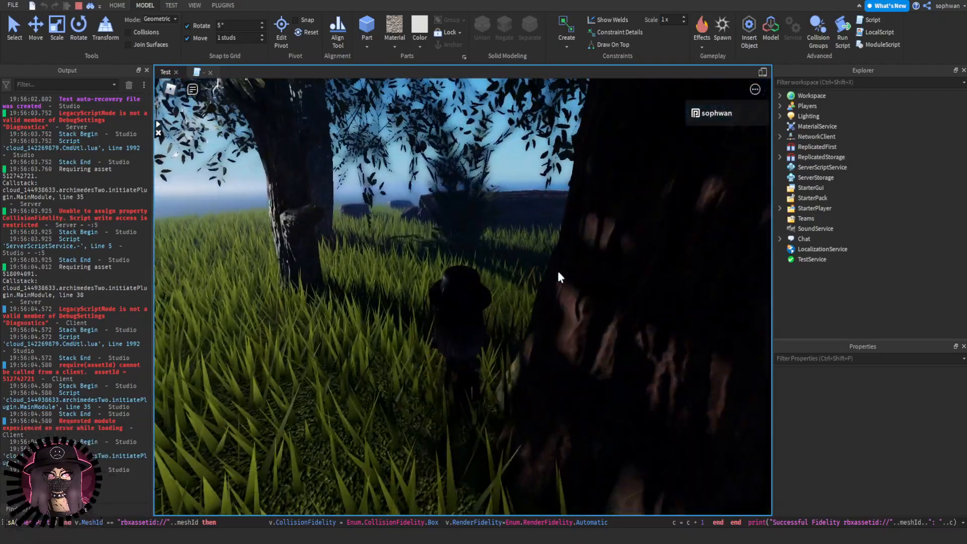
key(w)
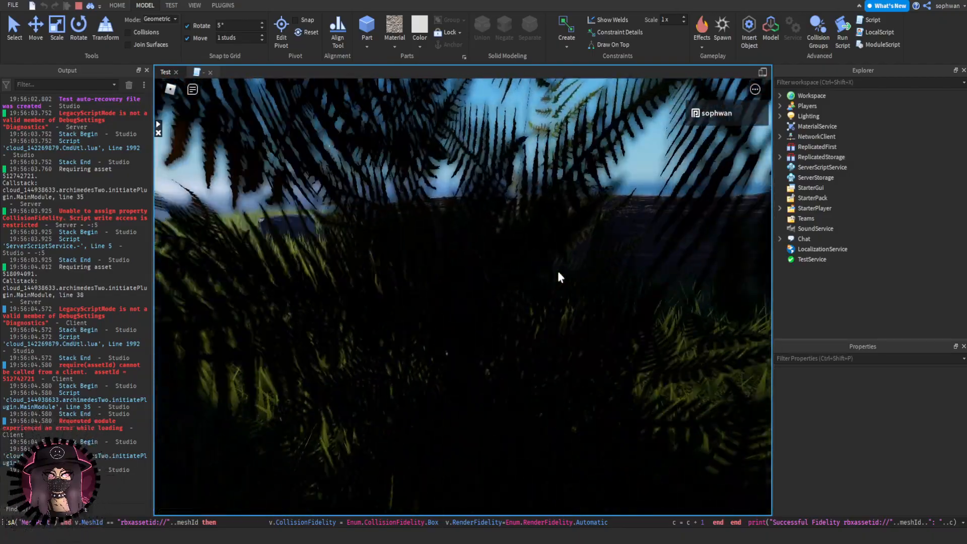
key(w)
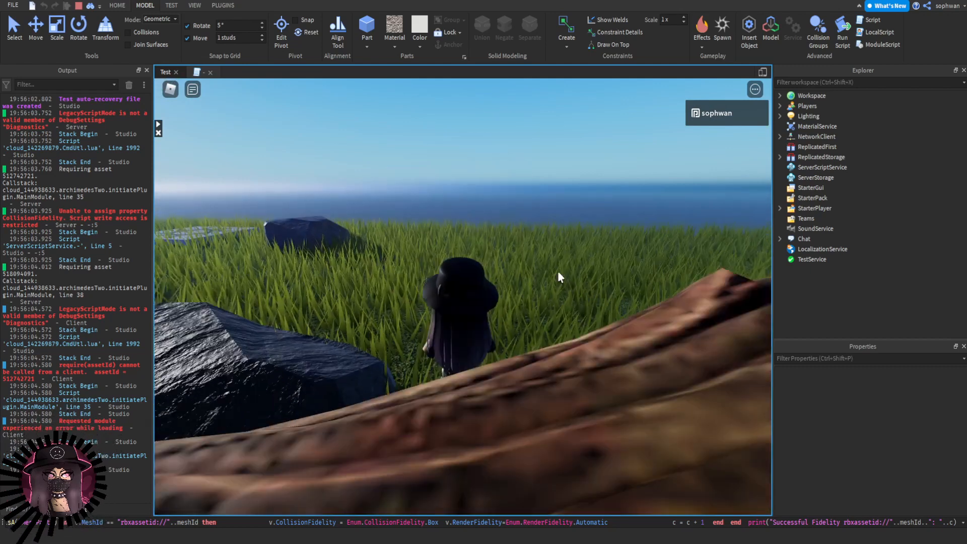
right_drag(557, 272, 559, 273)
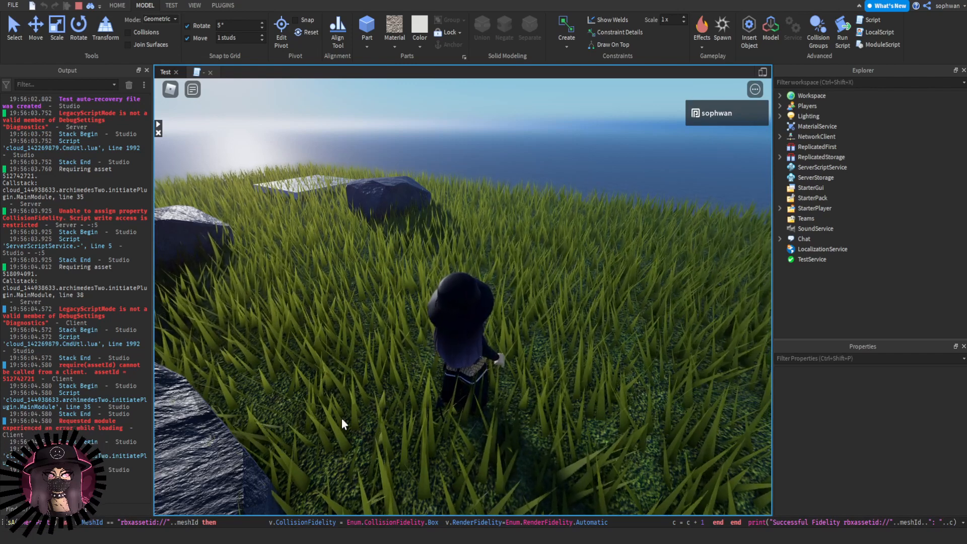
key(w)
right_drag(478, 427, 477, 427)
key(s)
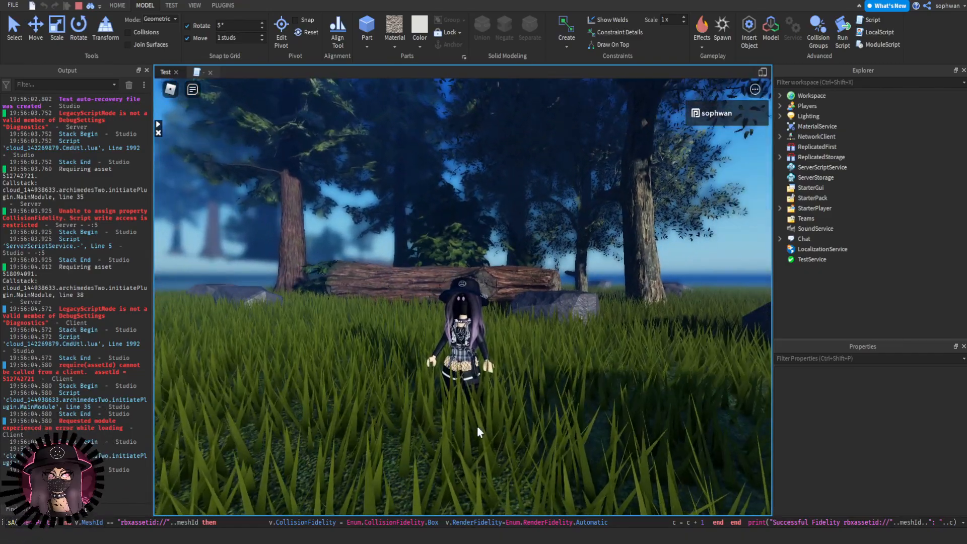